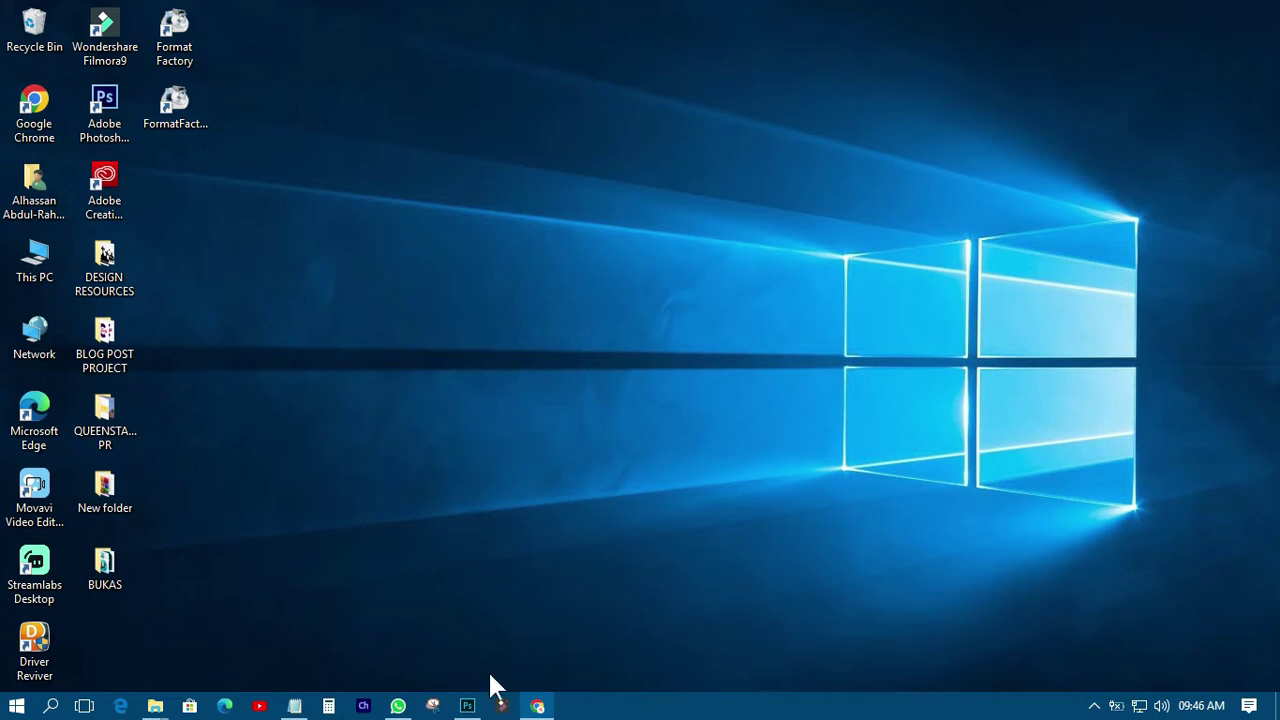
# Switch to Photoshop and create a 1000 x 1000 pixel Art & Illustration document named CAFE MENU.
pyautogui.click(467, 706)
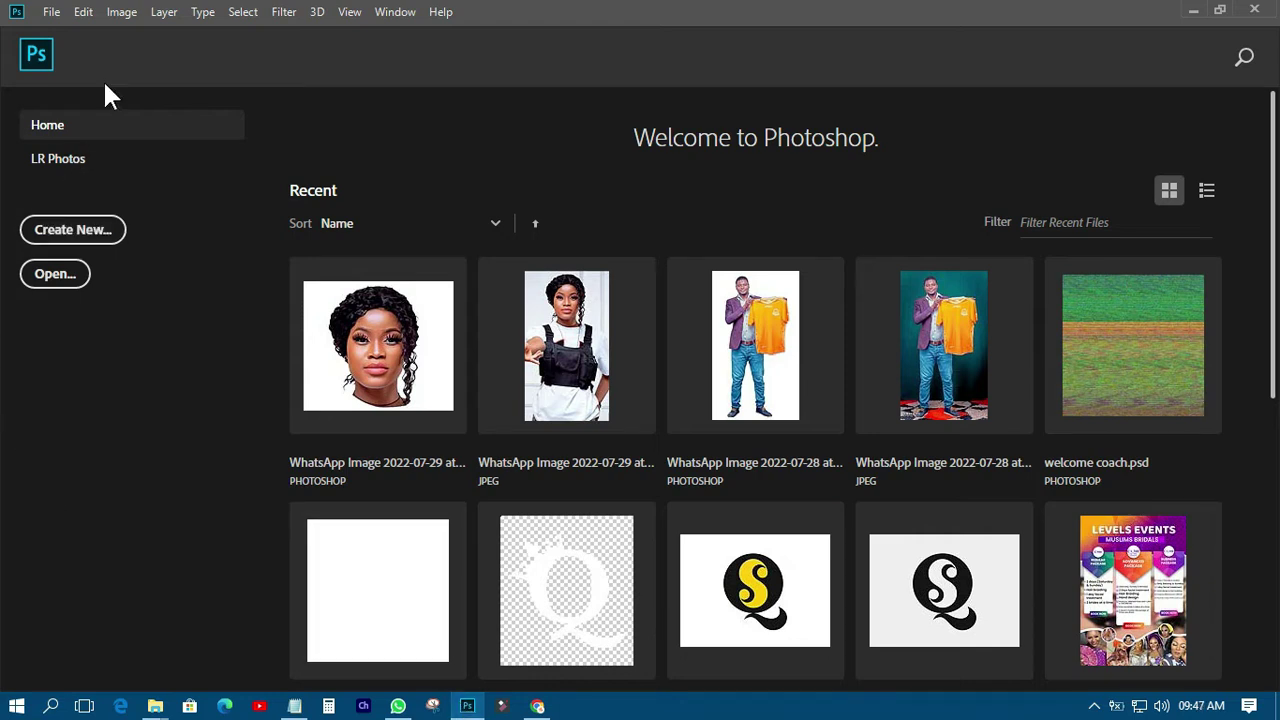
pyautogui.click(55, 13)
pyautogui.click(70, 38)
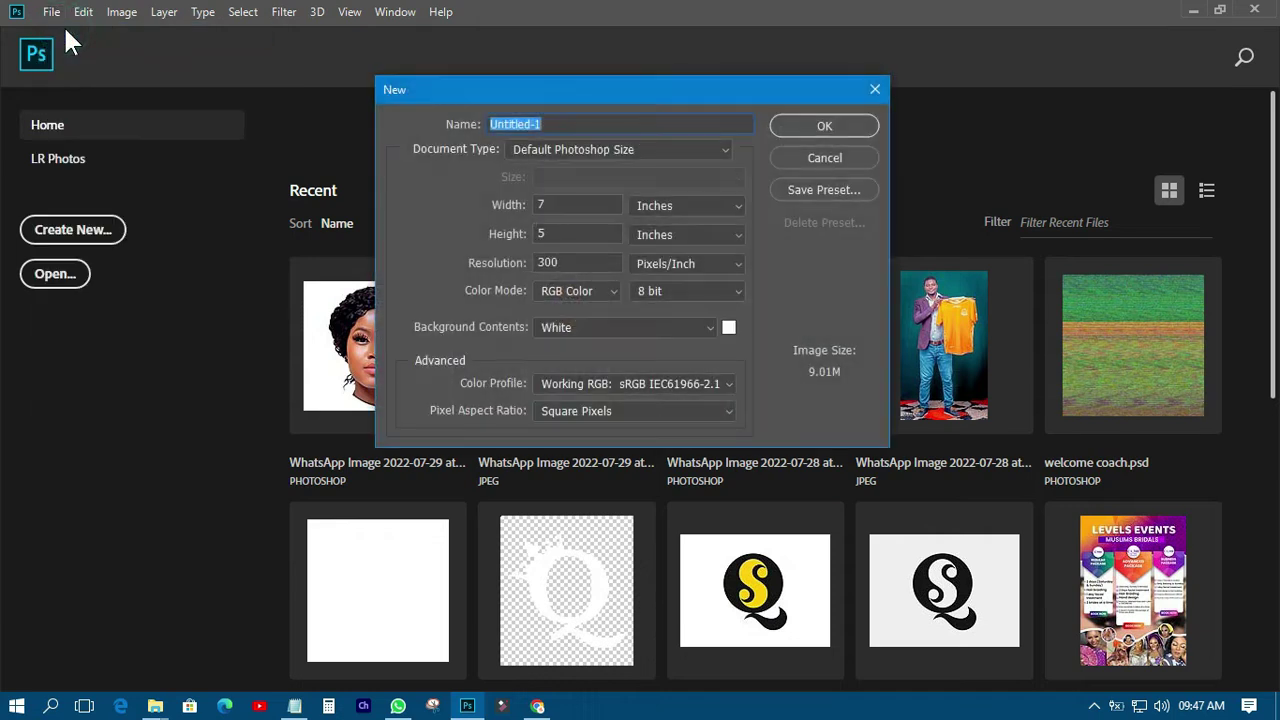
pyautogui.click(604, 150)
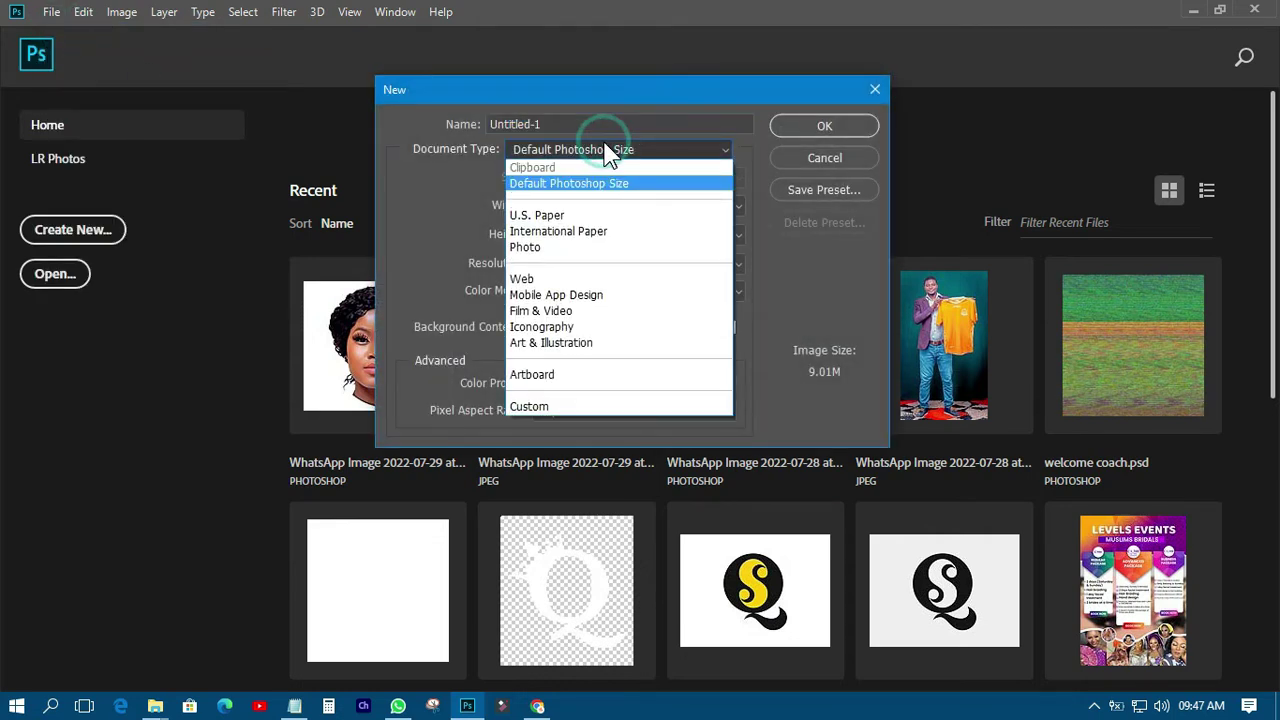
pyautogui.click(556, 345)
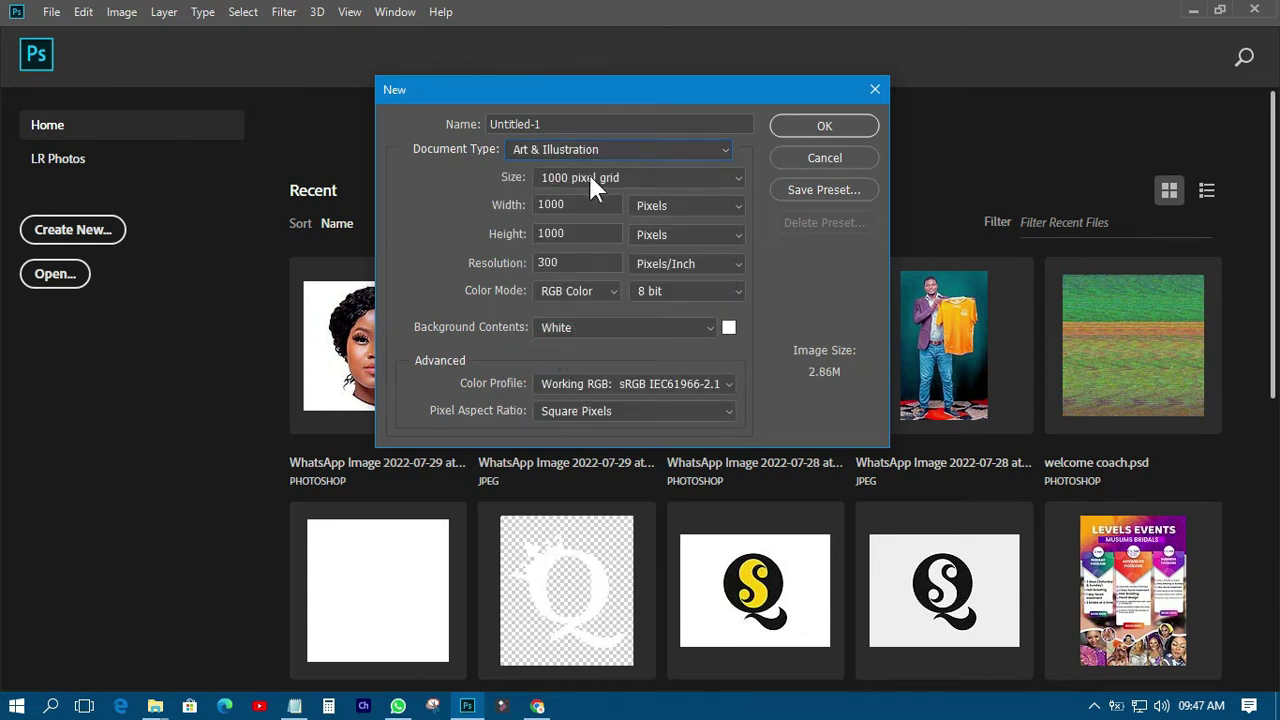
pyautogui.doubleClick(558, 123)
pyautogui.write('CAFE MENU')
pyautogui.click(800, 130)
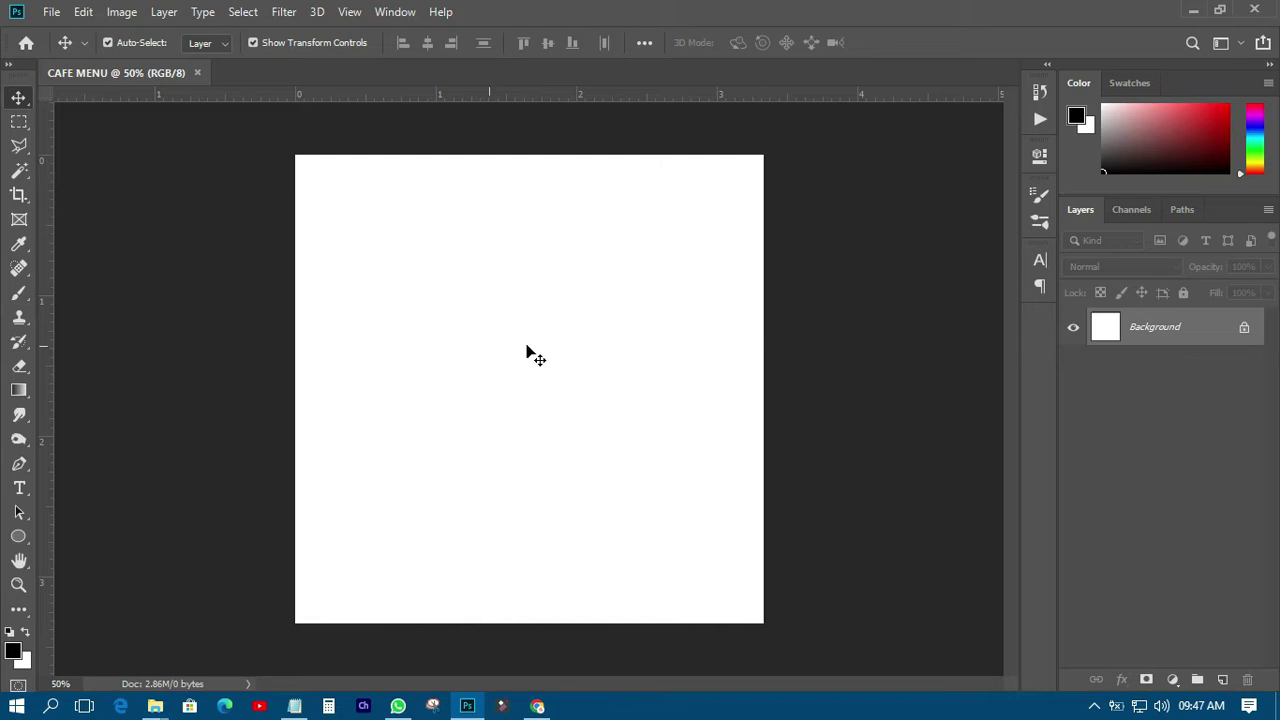
# Create a layer group above the white background layer and name it BACKGROUND.
pyautogui.click(1197, 680)
pyautogui.doubleClick(1140, 319)
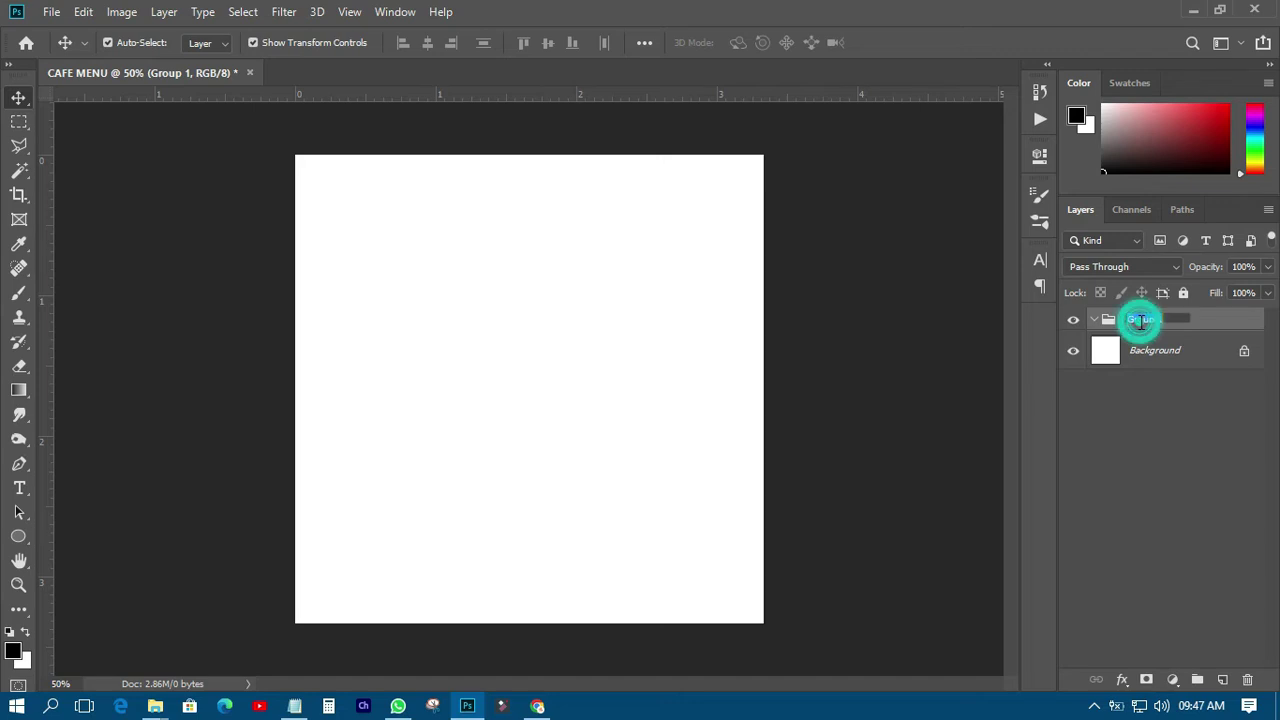
pyautogui.write('BAV')
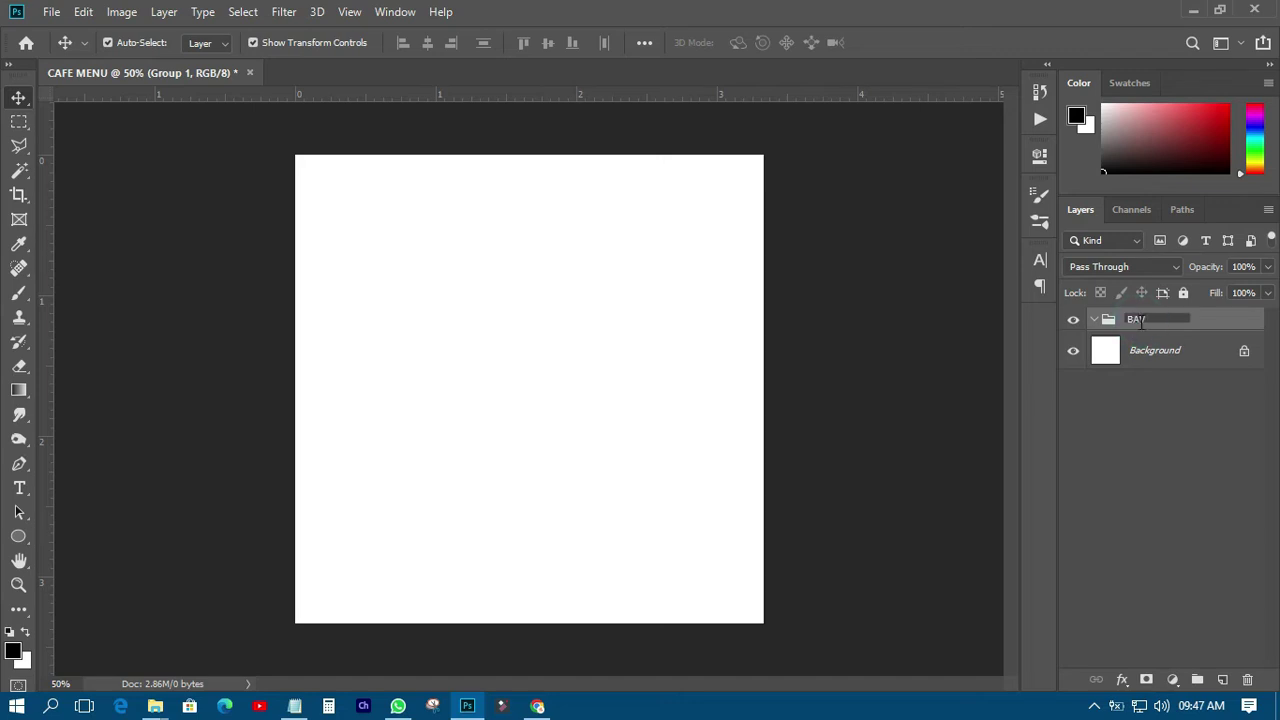
pyautogui.write('KGROUND')
pyautogui.press('Return')
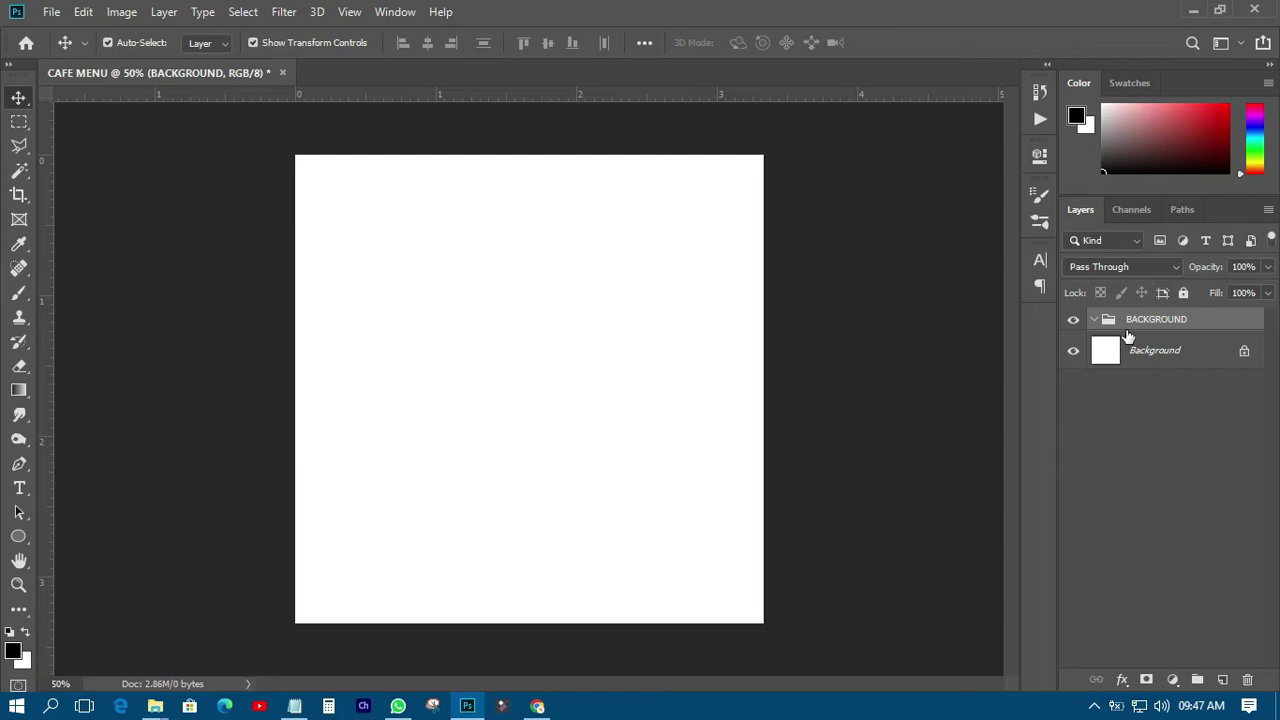
# Add a Gradient fill layer inside the BACKGROUND group using the bright-blue to navy preset "sss".
pyautogui.click(1174, 682)
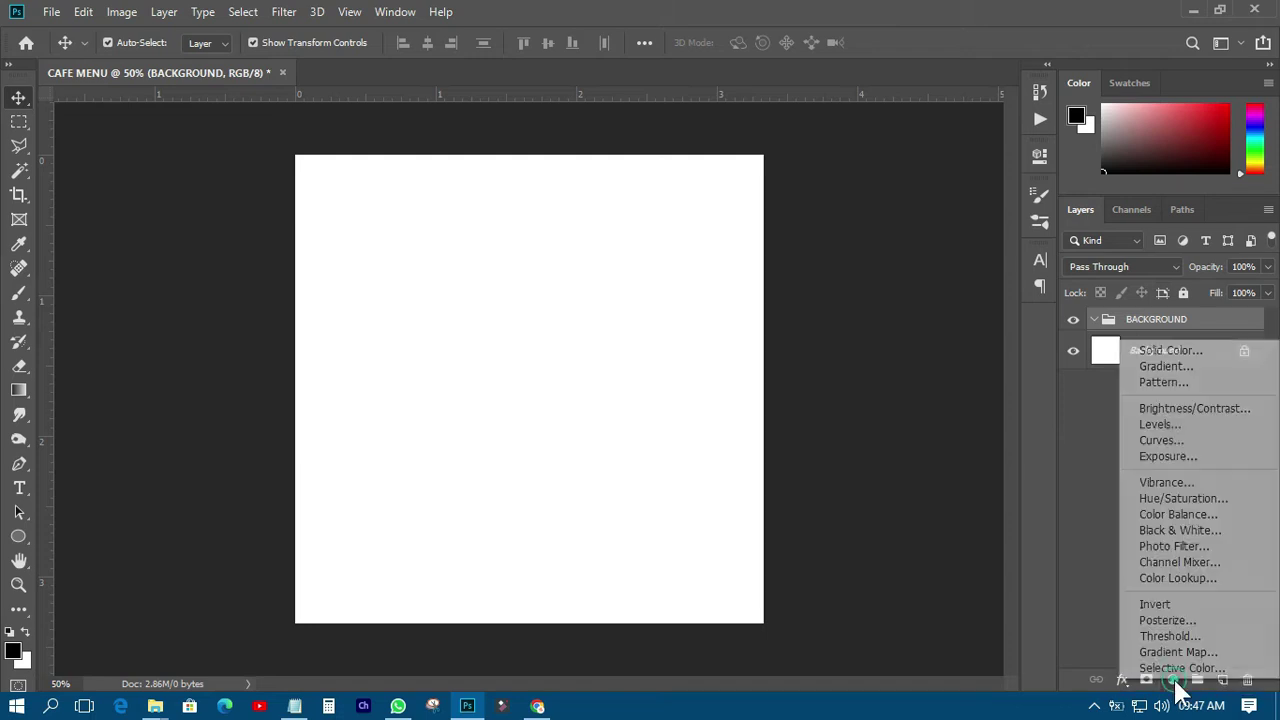
pyautogui.click(1167, 367)
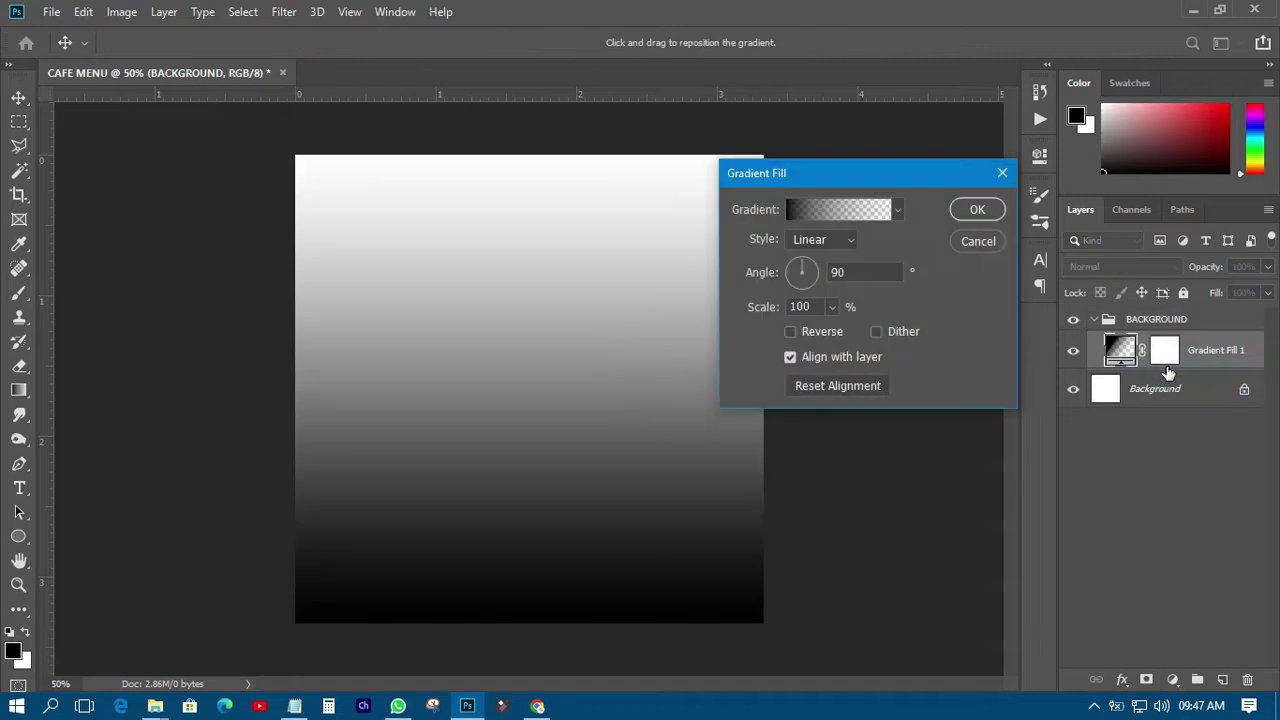
pyautogui.click(824, 206)
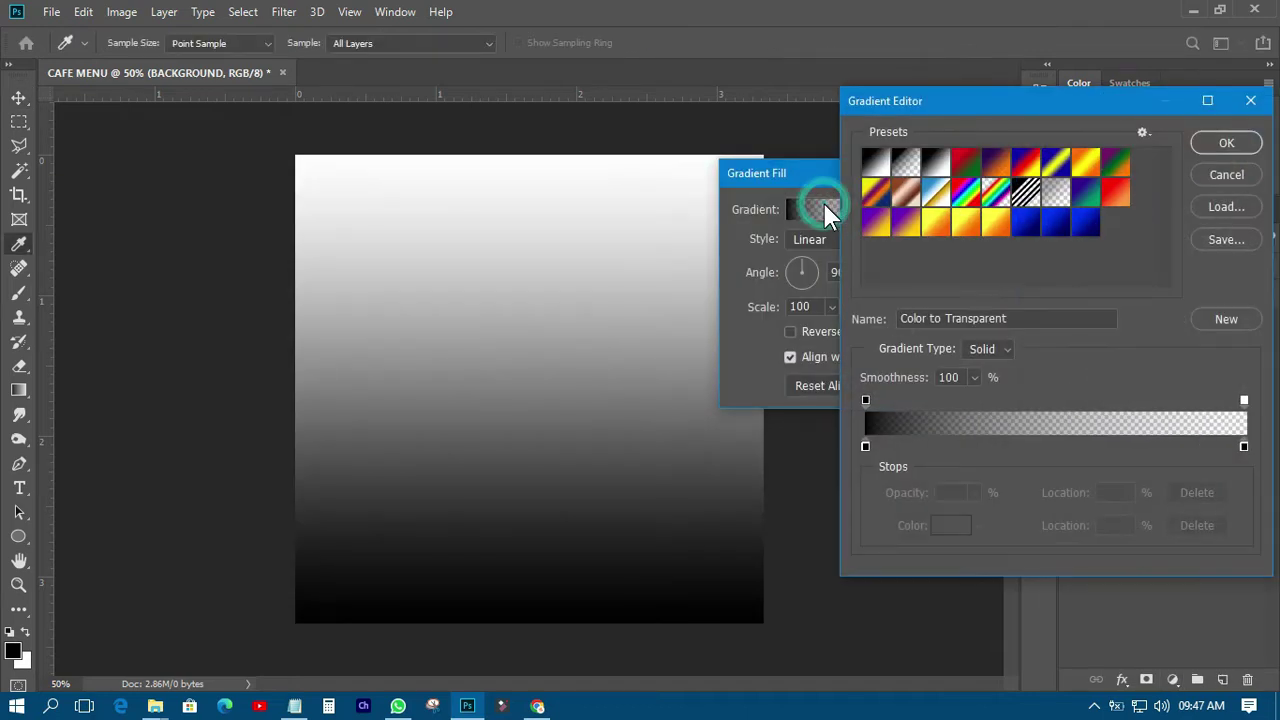
pyautogui.click(1086, 224)
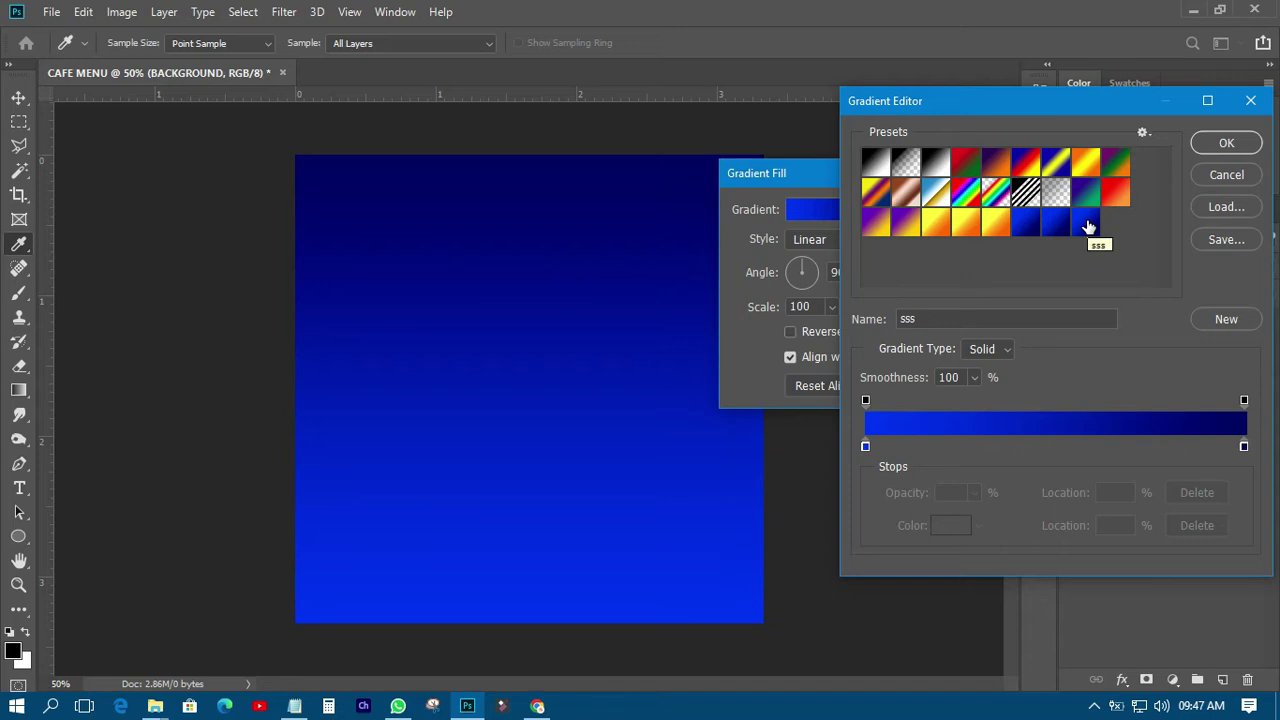
pyautogui.click(1054, 220)
pyautogui.click(1026, 222)
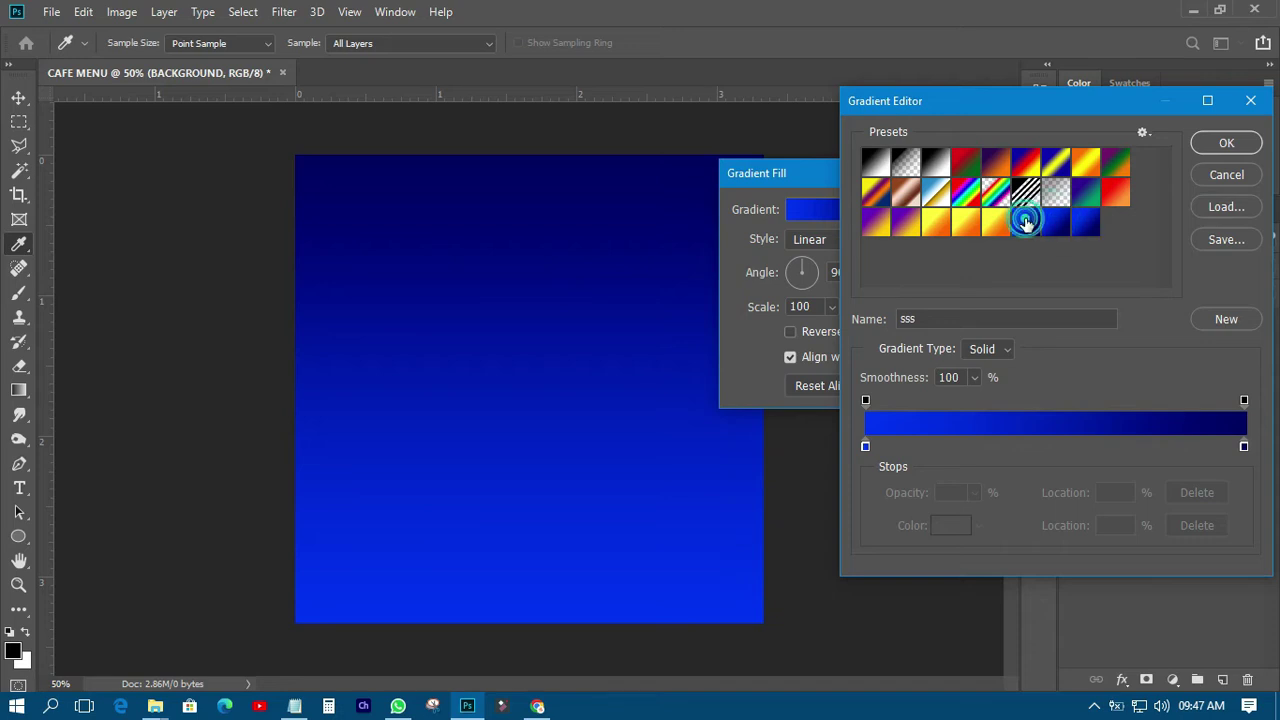
pyautogui.click(1220, 140)
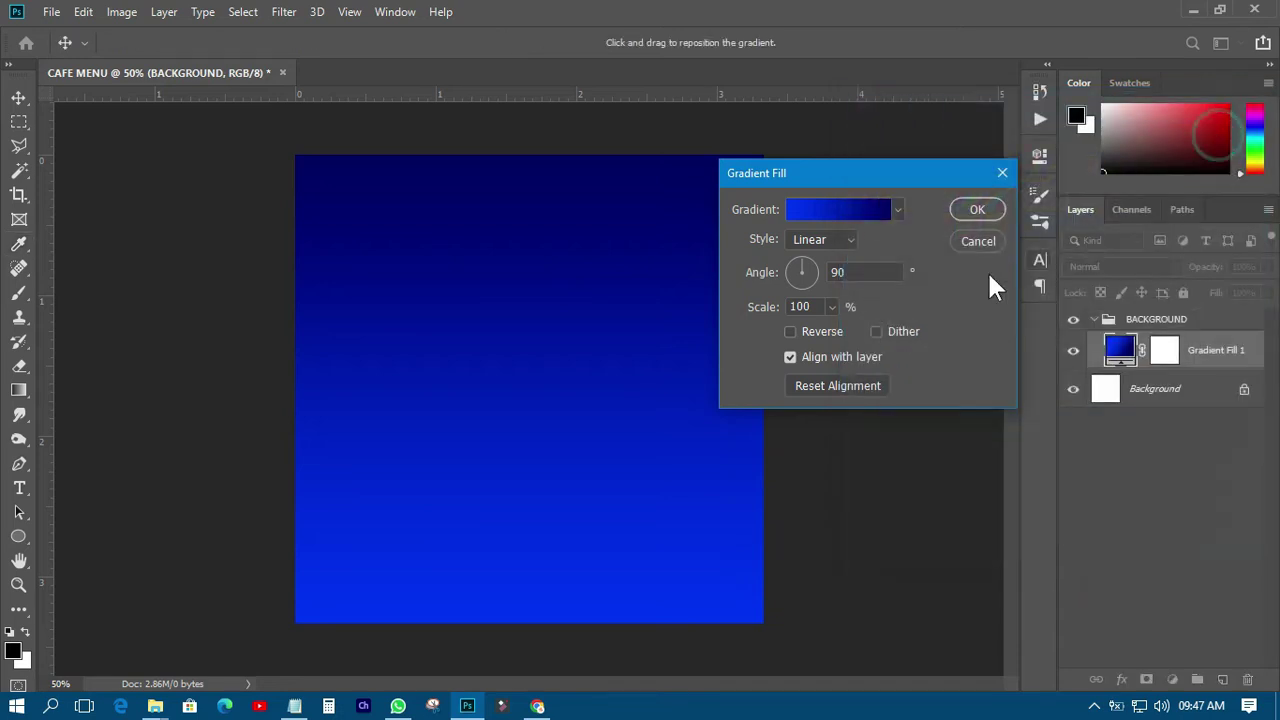
# Set the gradient fill's style to Radial and accept the fill.
pyautogui.click(815, 240)
pyautogui.click(821, 236)
pyautogui.click(823, 238)
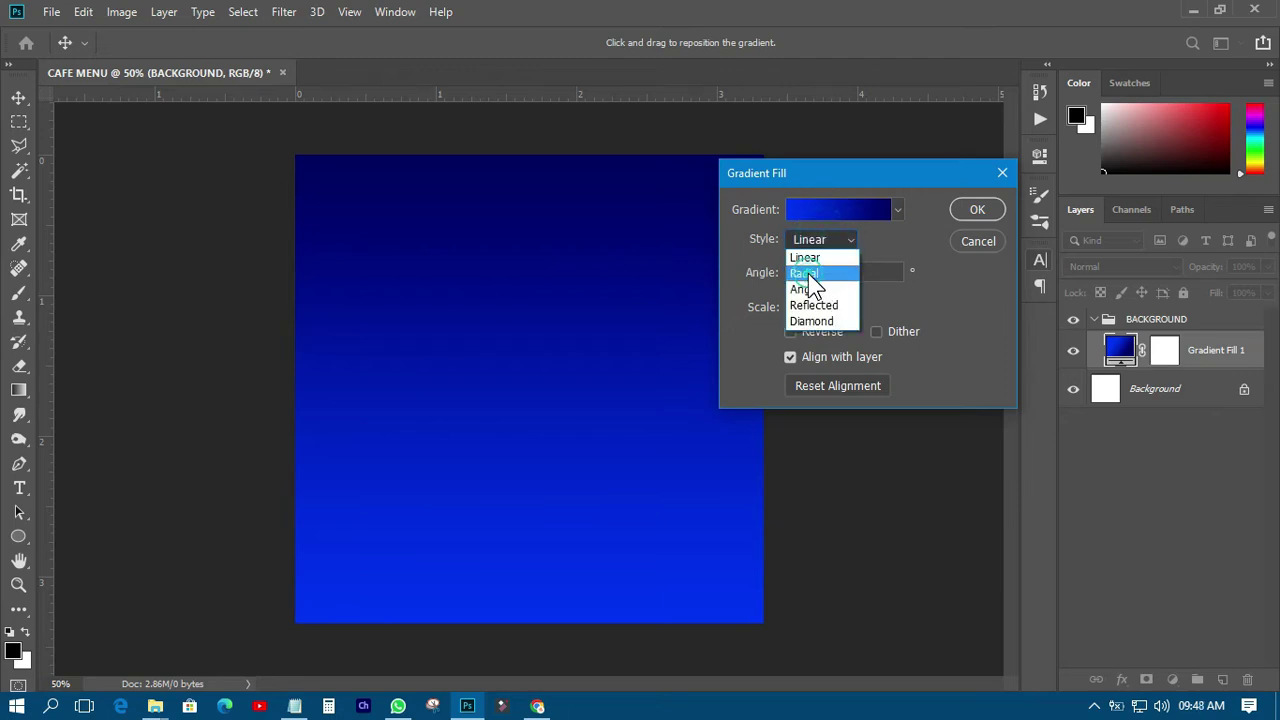
pyautogui.click(806, 272)
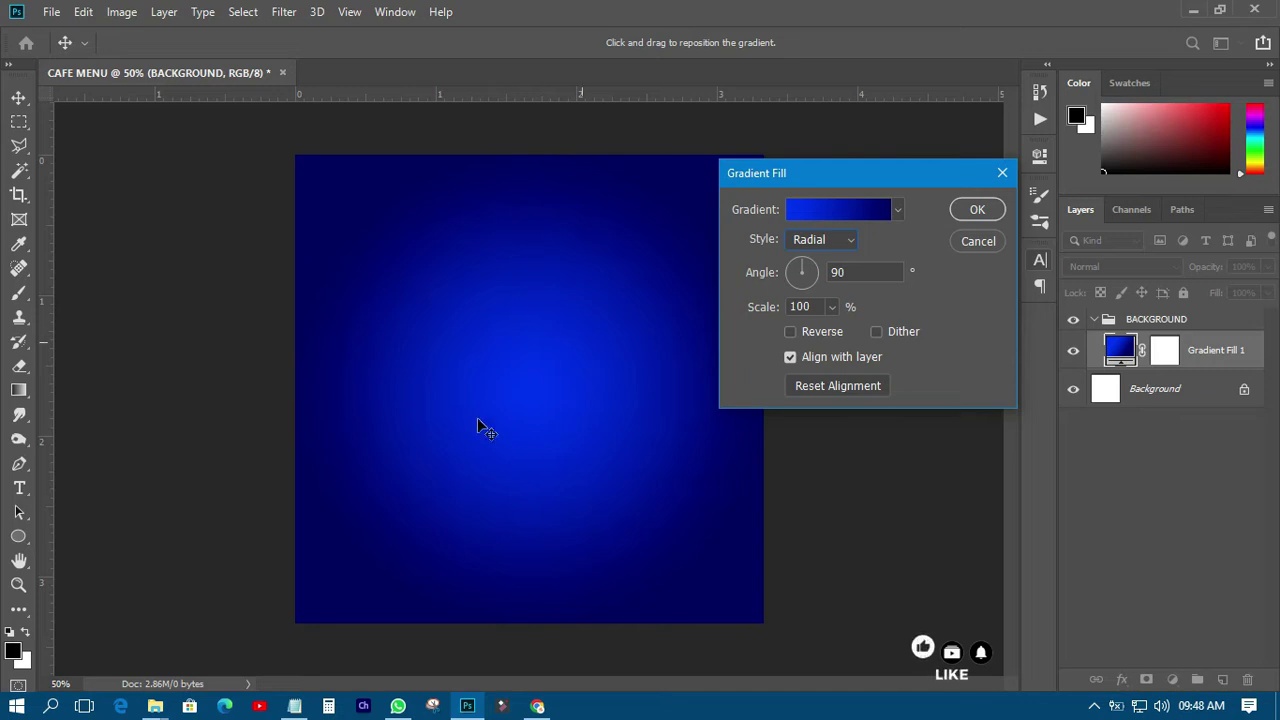
pyautogui.click(978, 210)
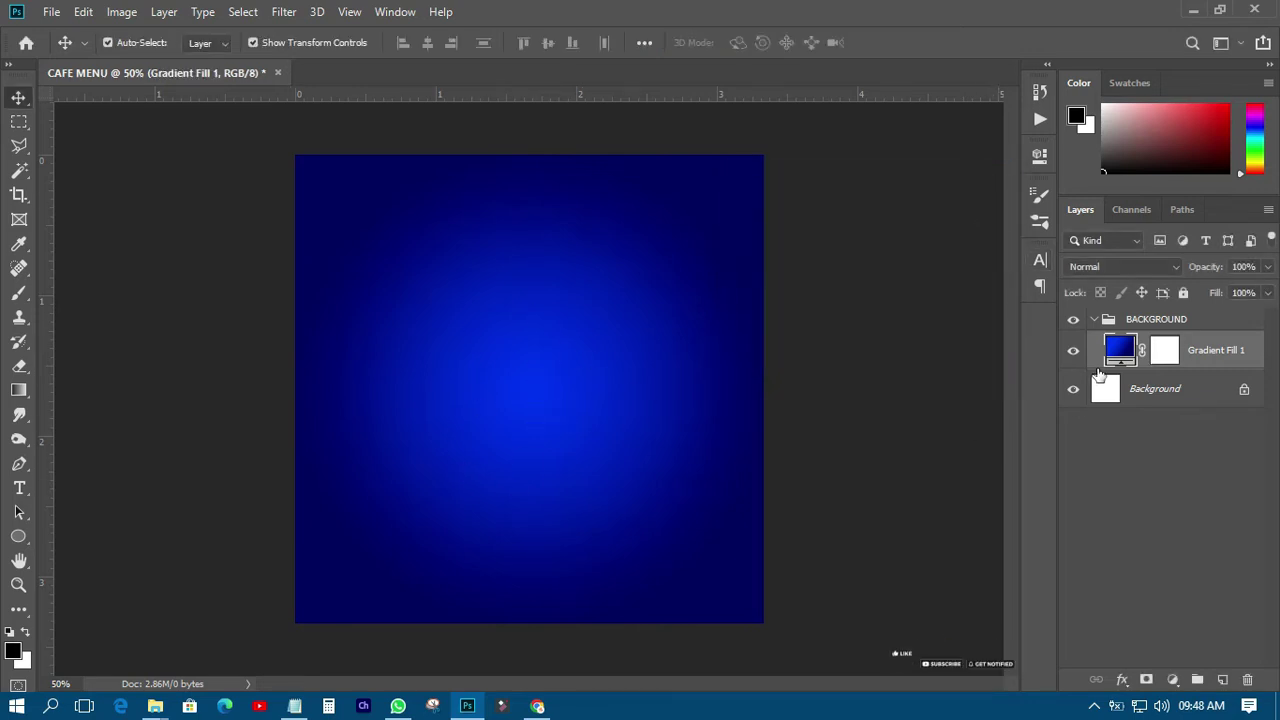
# Place burger image 4 as a linked file, scaled to about 36% and centred at the canvas's upper edge.
pyautogui.click(51, 12)
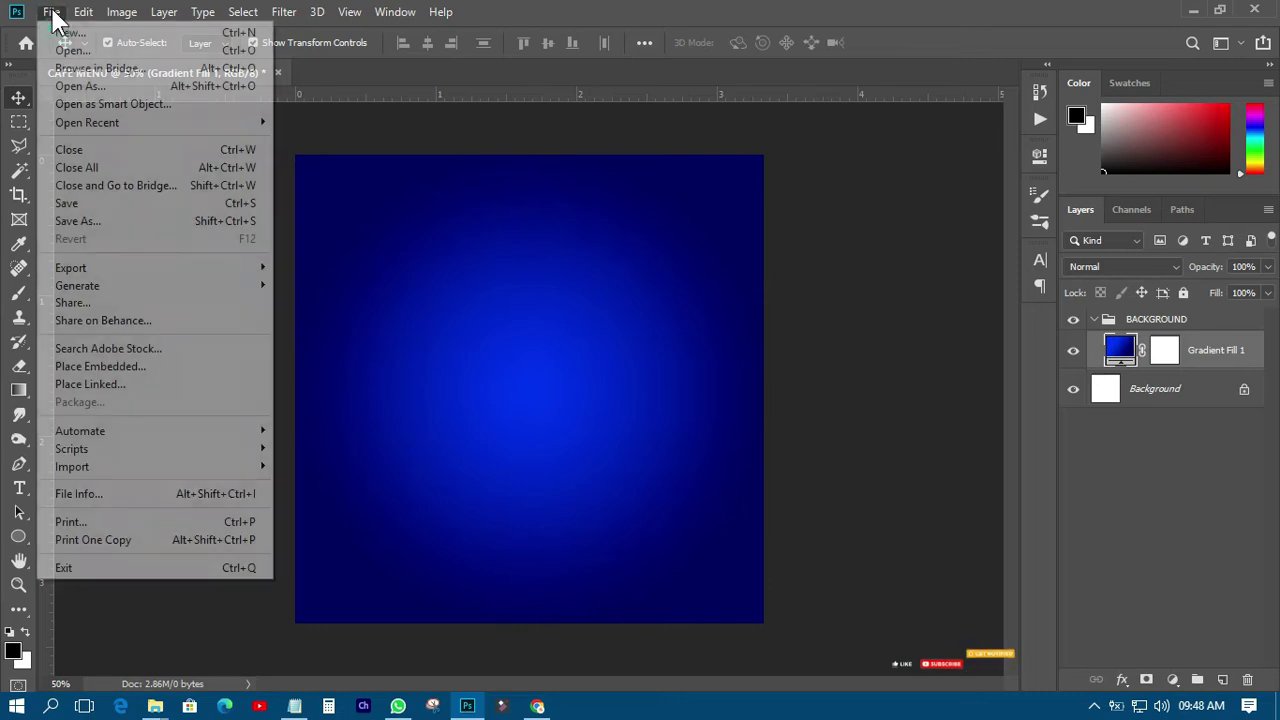
pyautogui.click(105, 380)
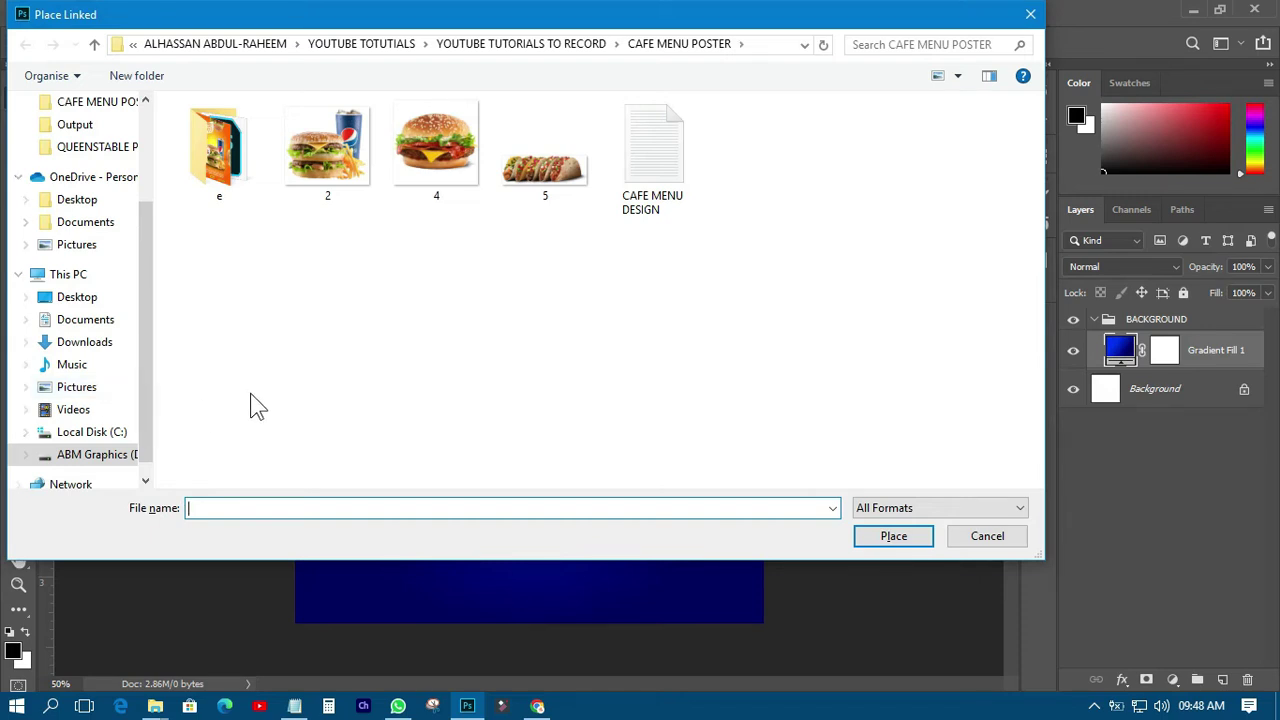
pyautogui.doubleClick(440, 152)
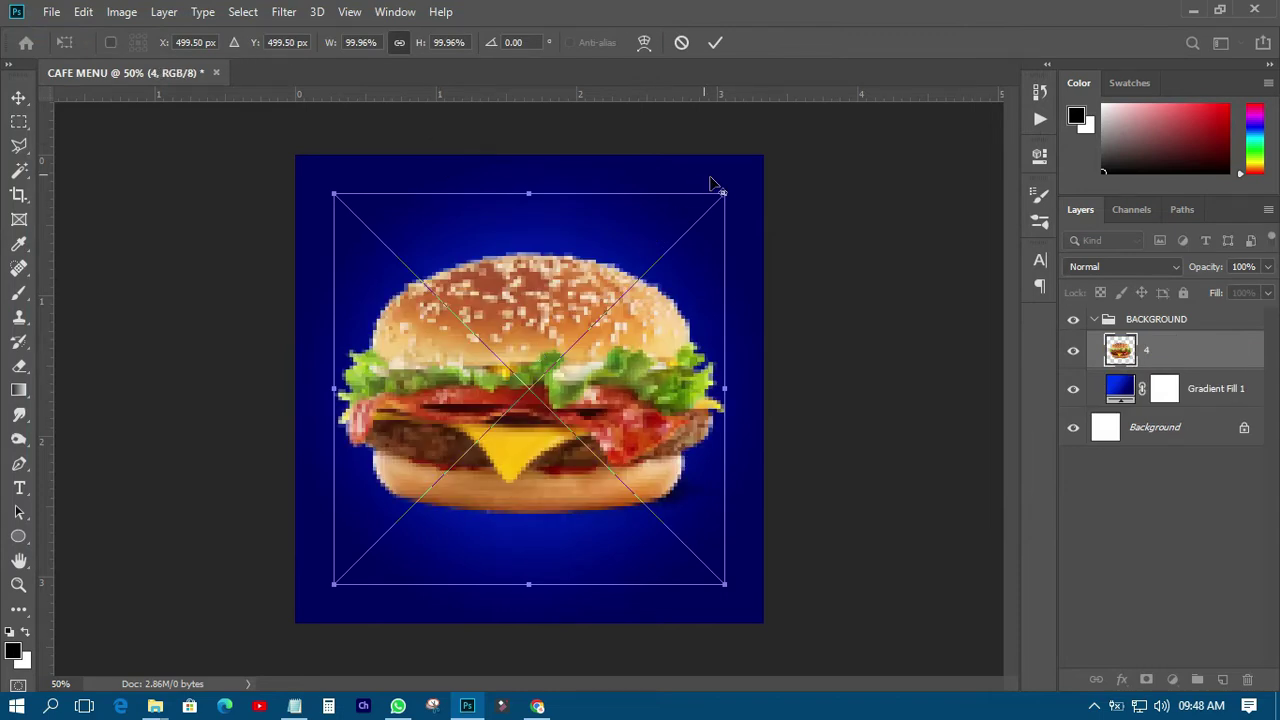
pyautogui.moveTo(727, 194); pyautogui.dragTo(600, 317)
pyautogui.moveTo(537, 366); pyautogui.dragTo(546, 170)
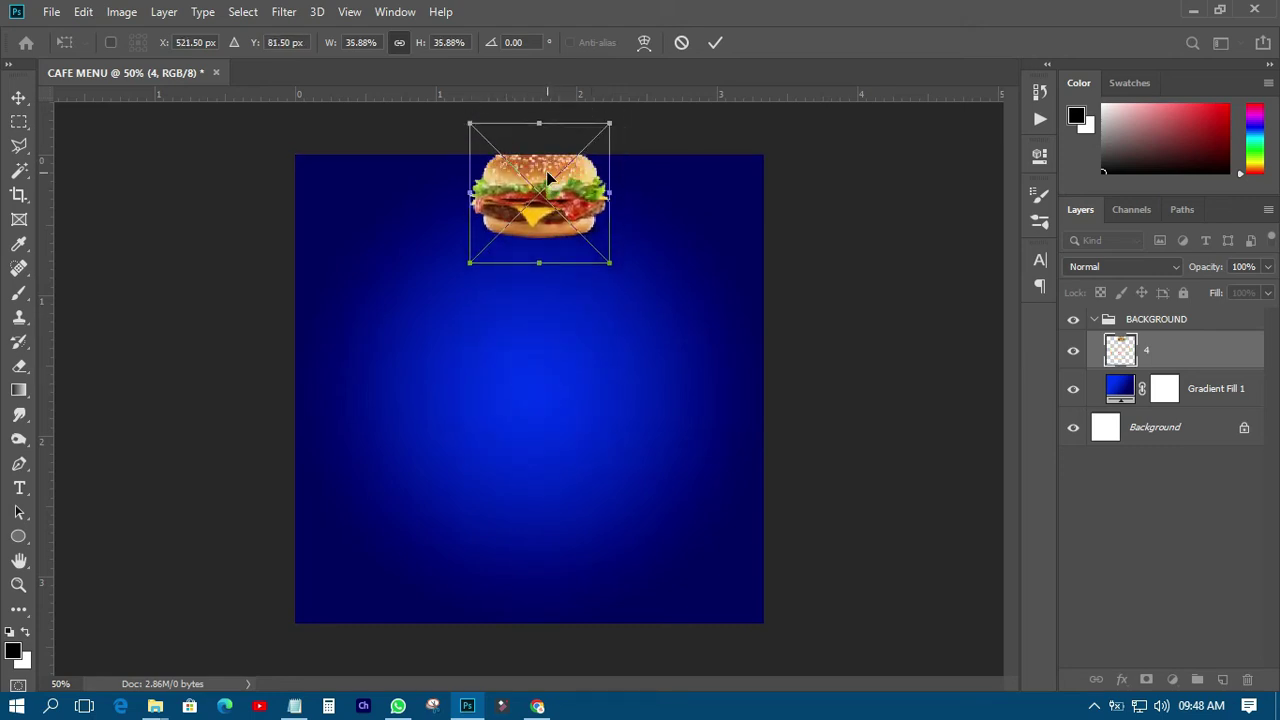
# Flip the placed burger vertically and commit the placement.
pyautogui.rightClick(546, 170)
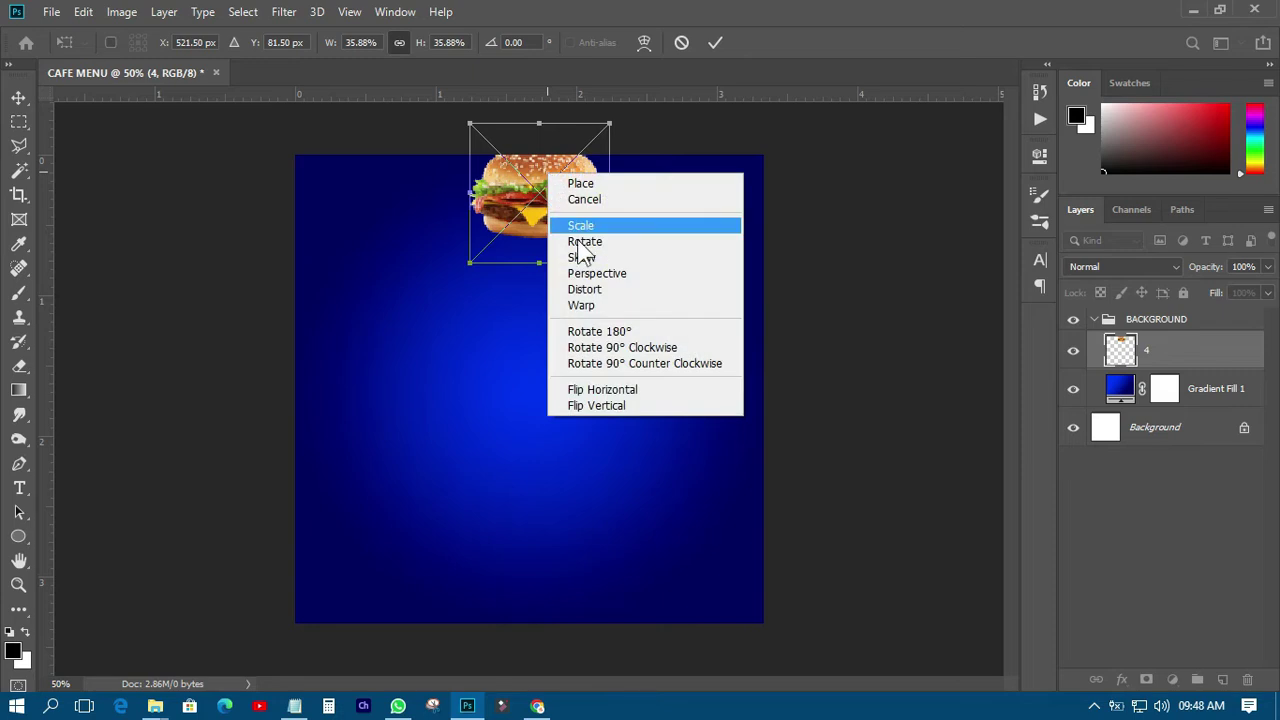
pyautogui.click(606, 405)
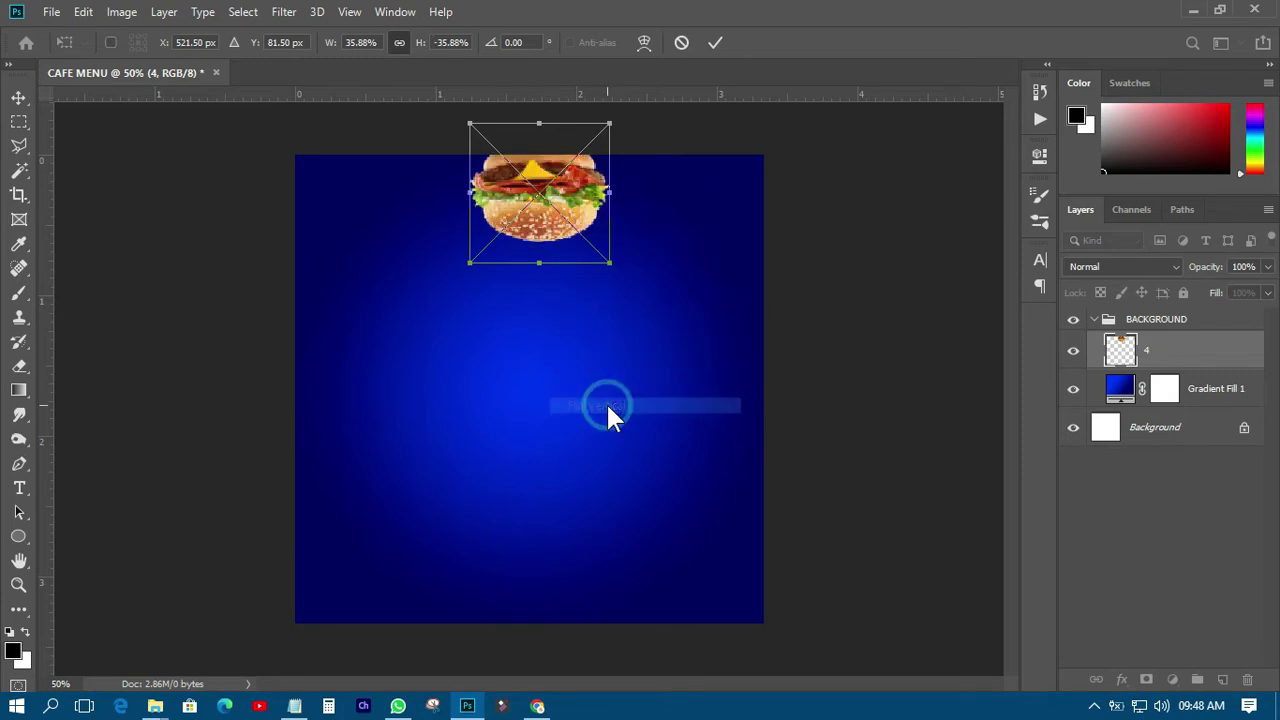
pyautogui.click(714, 42)
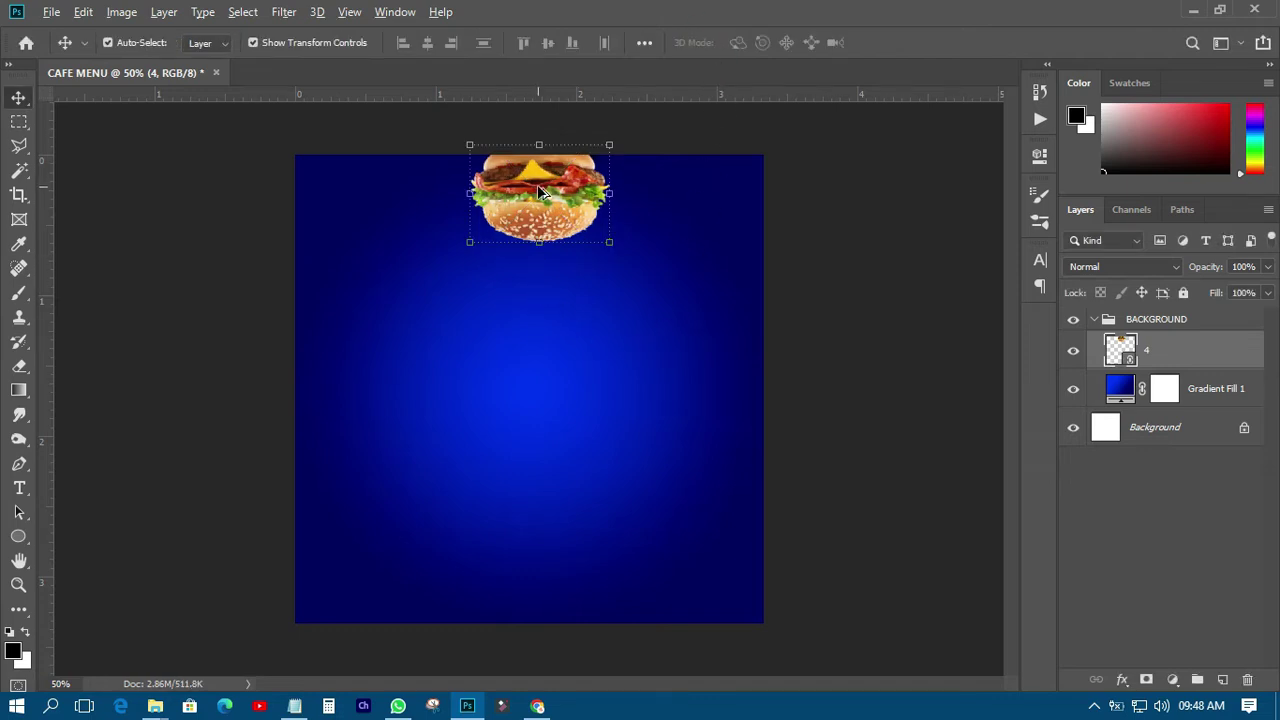
# Duplicate the burger to the middle of the canvas's right edge, rotated about -91° and partly off the canvas.
pyautogui.moveTo(537, 184); pyautogui.dragTo(705, 377)
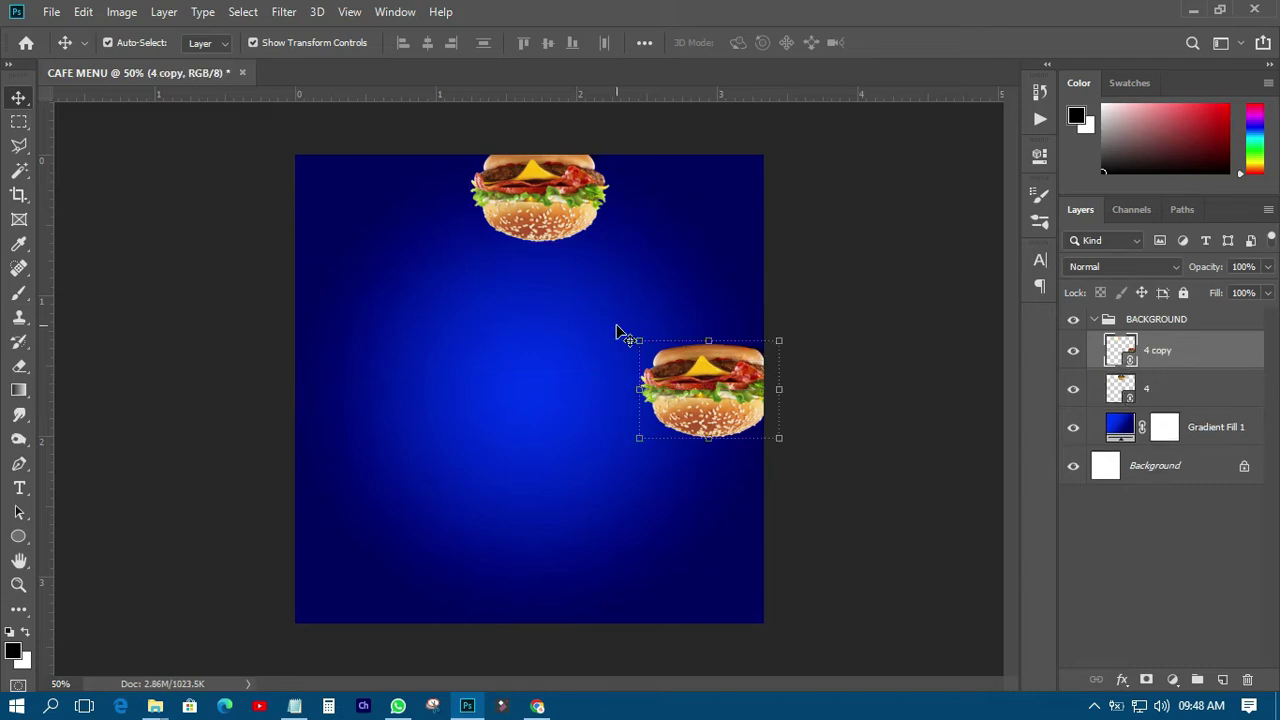
pyautogui.moveTo(626, 330); pyautogui.dragTo(778, 304)
pyautogui.moveTo(729, 370); pyautogui.dragTo(752, 370)
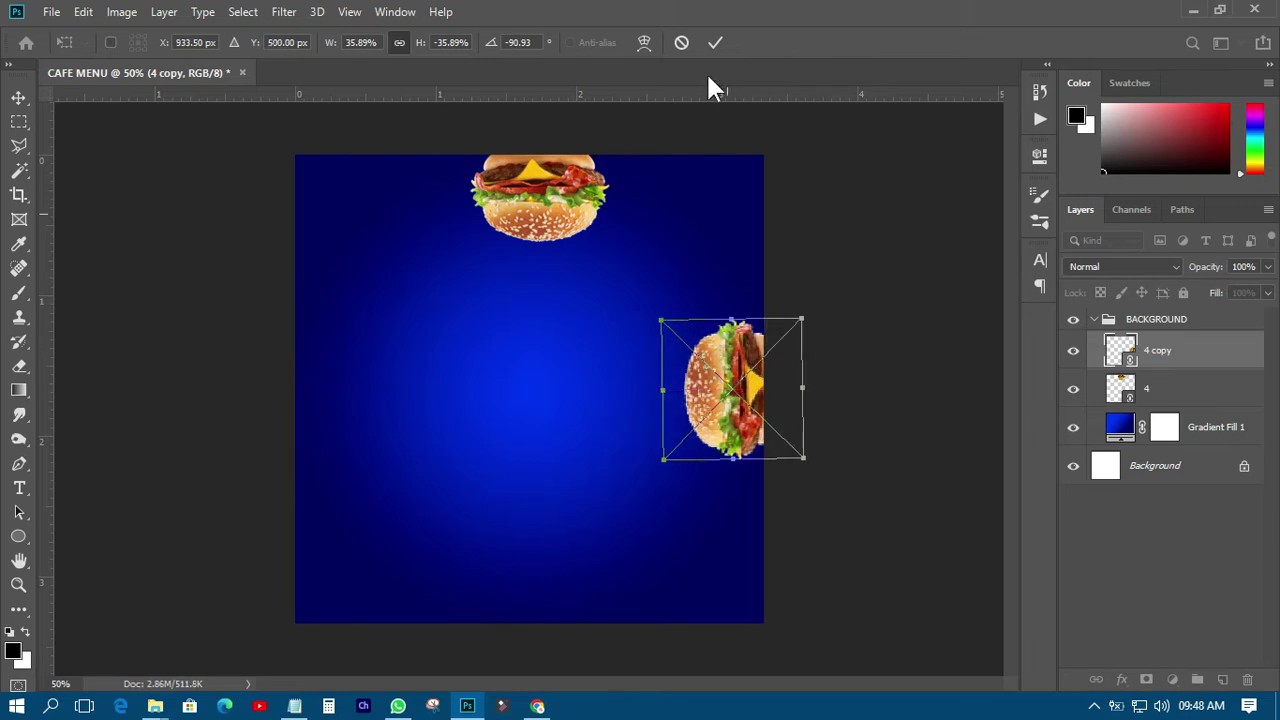
pyautogui.click(716, 35)
# Duplicate the rotated burger to the canvas's left edge, flipped horizontally and partly off the canvas.
pyautogui.keyDown('alt'); pyautogui.moveTo(721, 409); pyautogui.dragTo(345, 408); pyautogui.keyUp('alt')
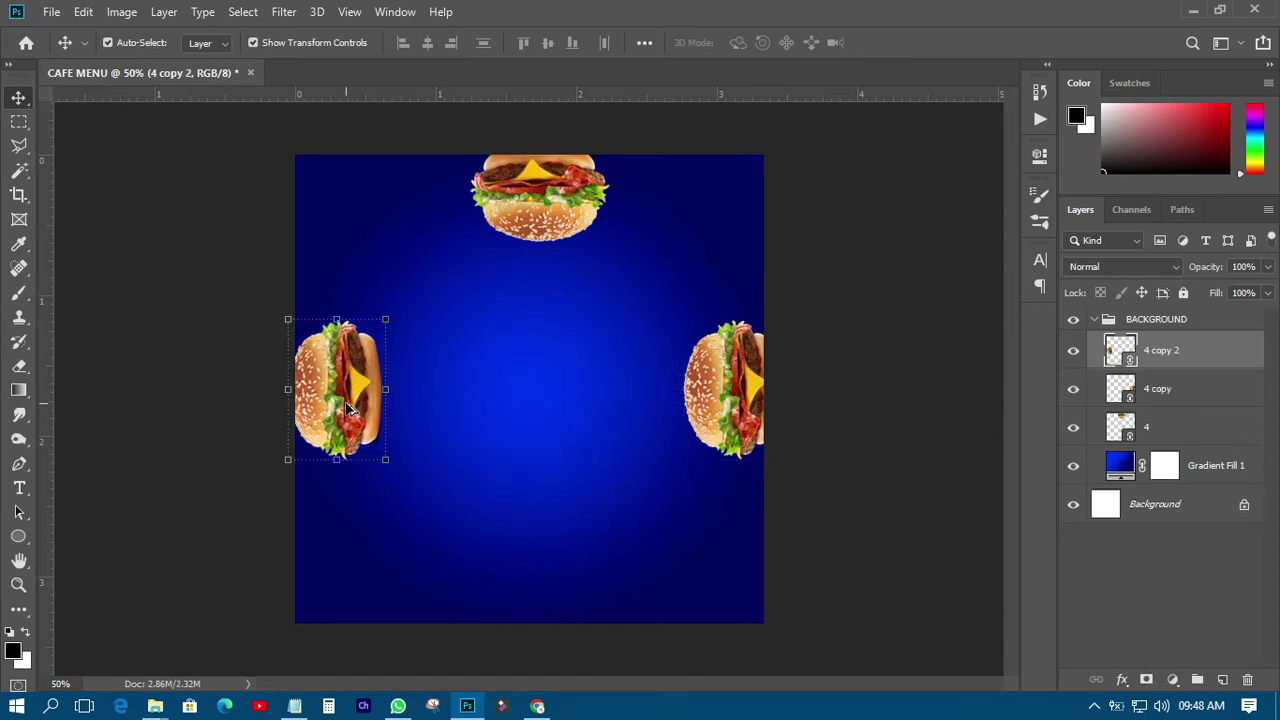
pyautogui.hotkey('ctrl', 't')
pyautogui.rightClick(350, 346)
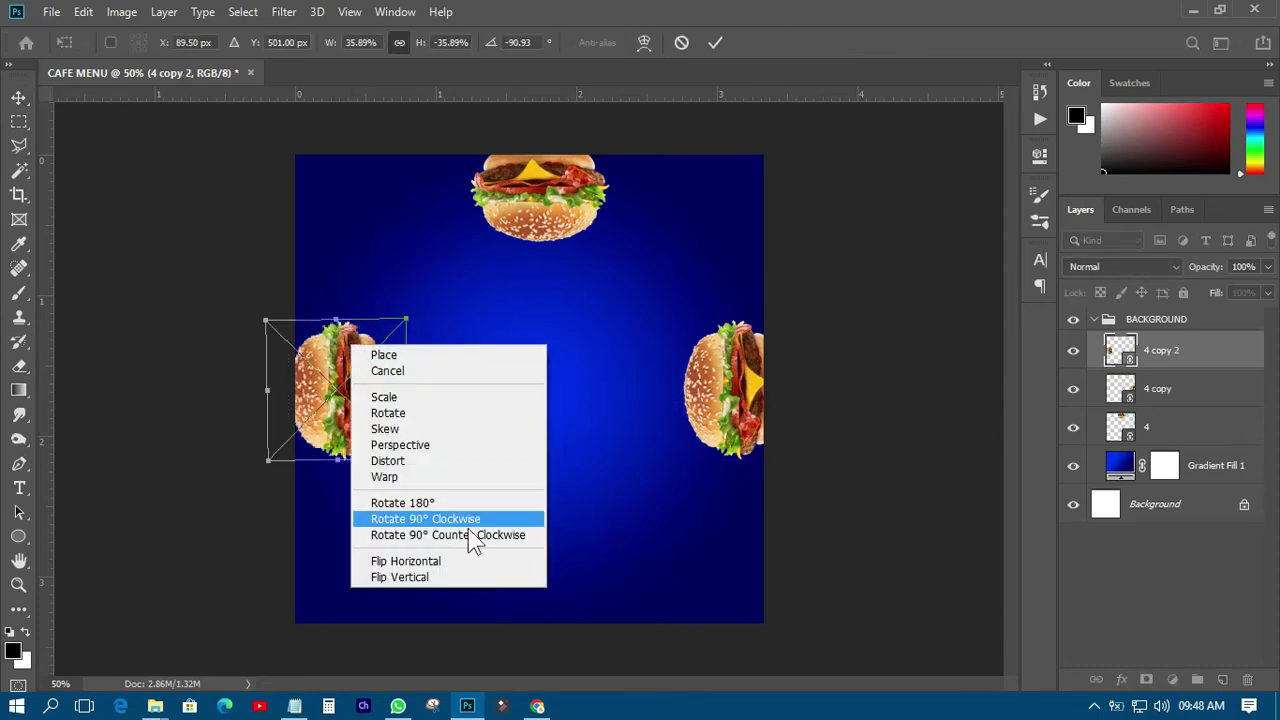
pyautogui.click(416, 562)
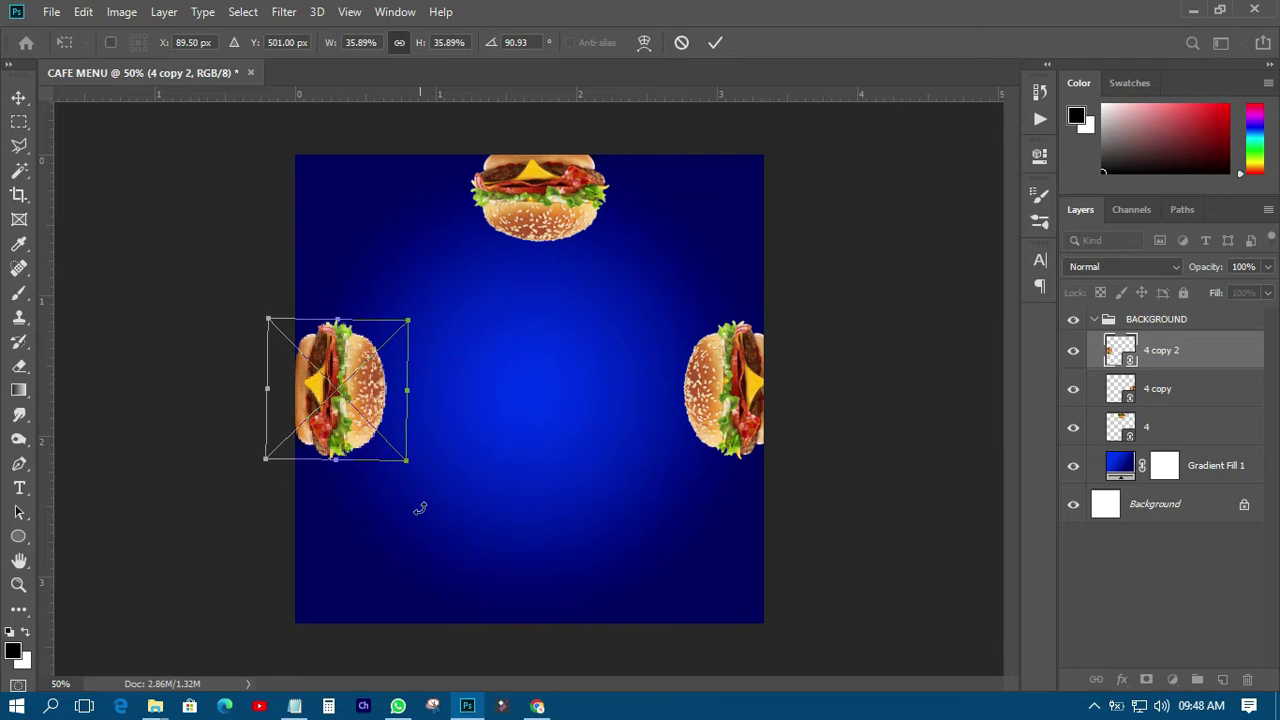
pyautogui.click(716, 43)
pyautogui.moveTo(358, 340); pyautogui.dragTo(342, 338)
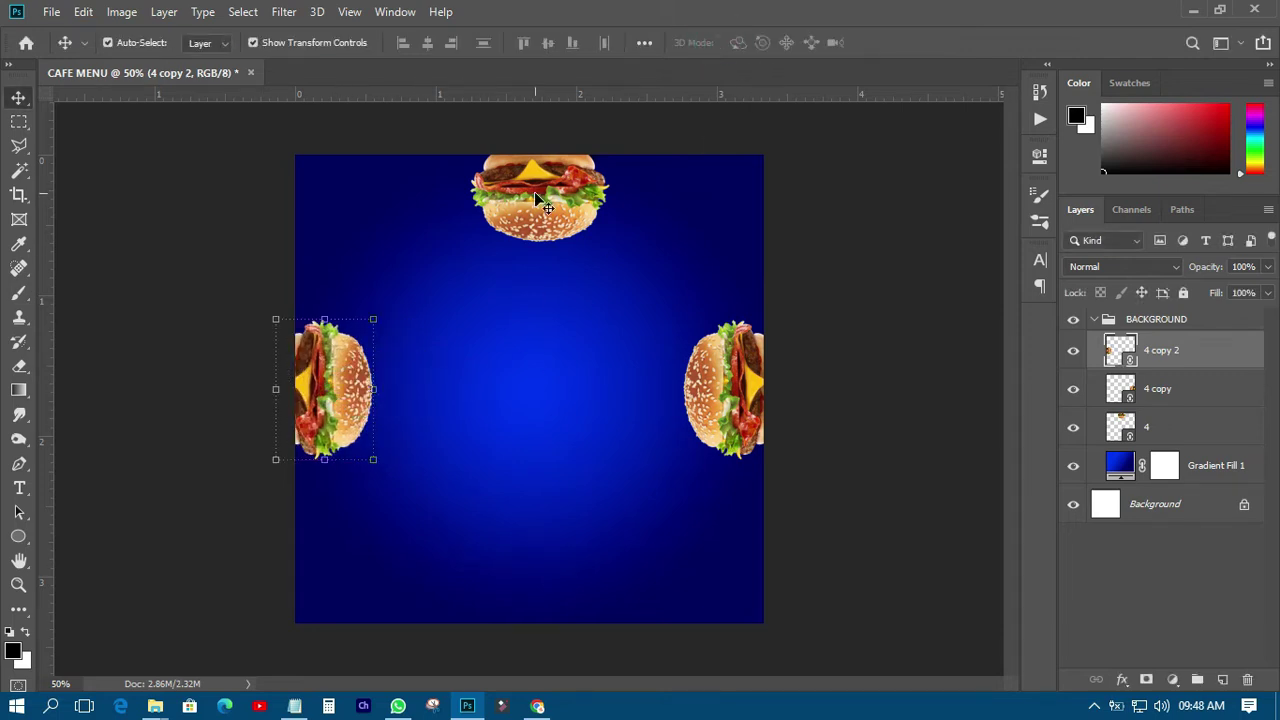
# Group the three burger layers and convert the group to a smart object.
pyautogui.keyDown('shift'); pyautogui.click(1163, 429); pyautogui.keyUp('shift')
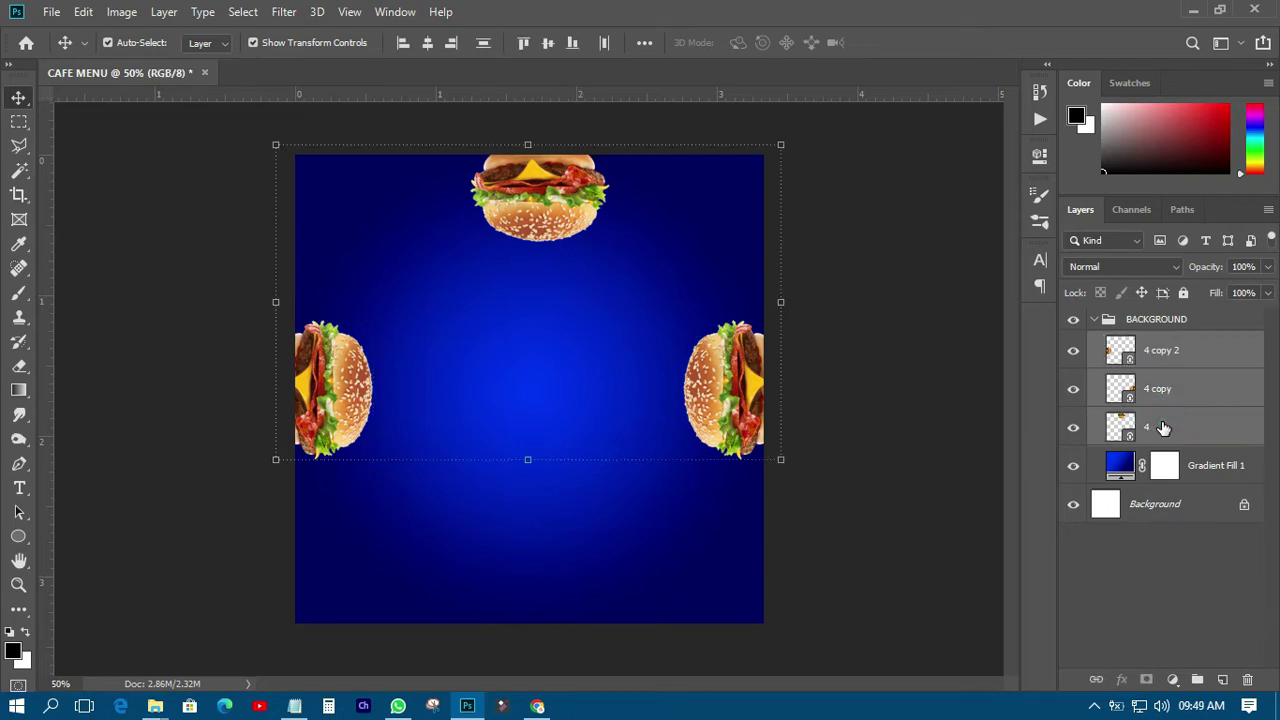
pyautogui.hotkey('ctrl', 'g')
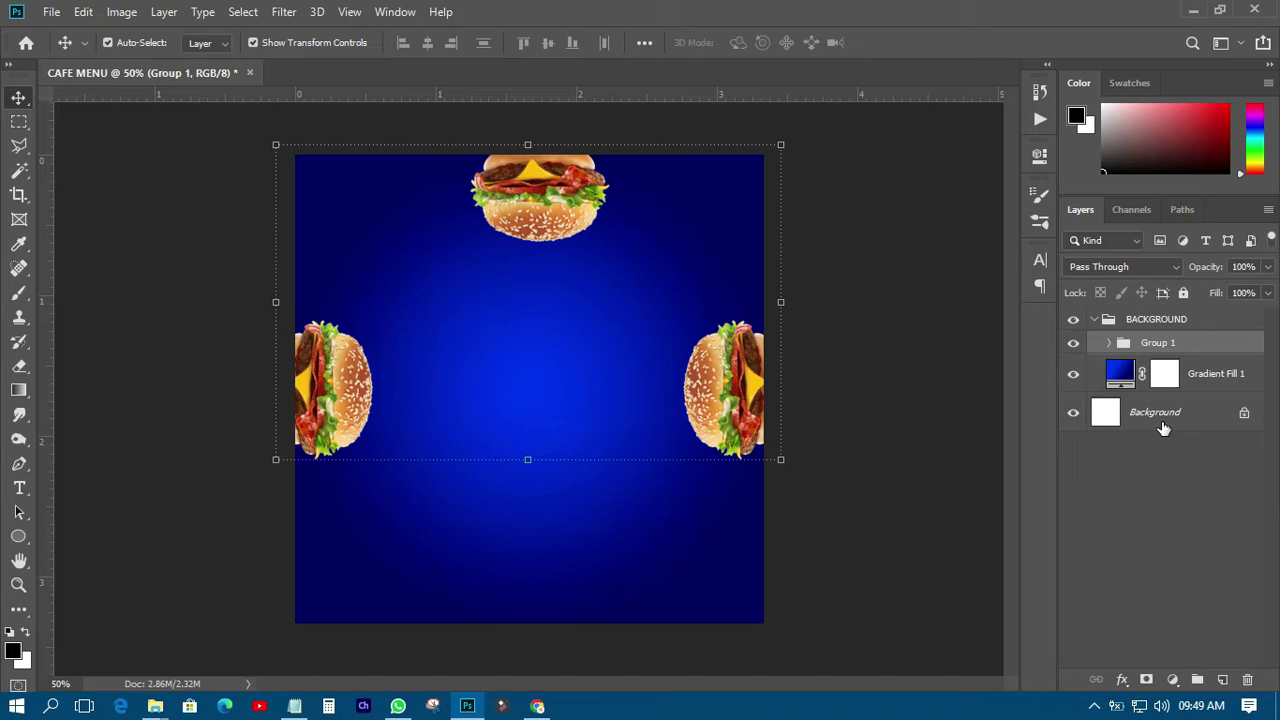
pyautogui.rightClick(1185, 342)
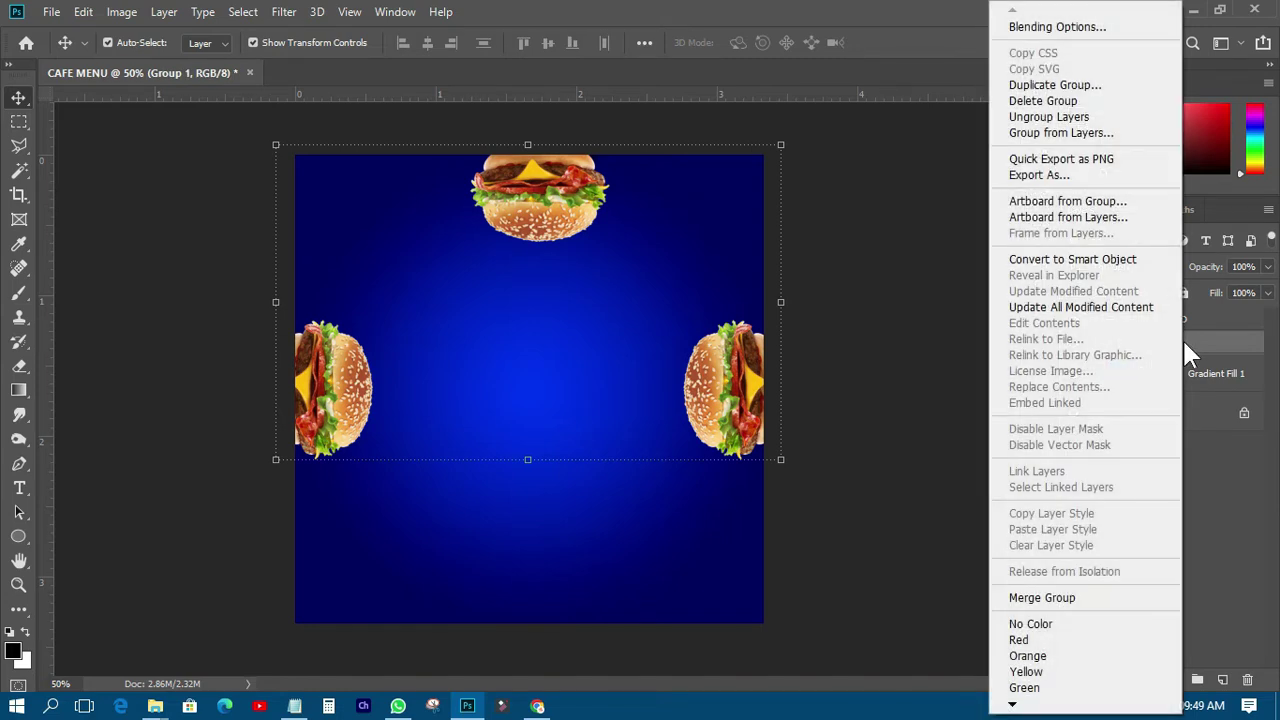
pyautogui.click(1075, 259)
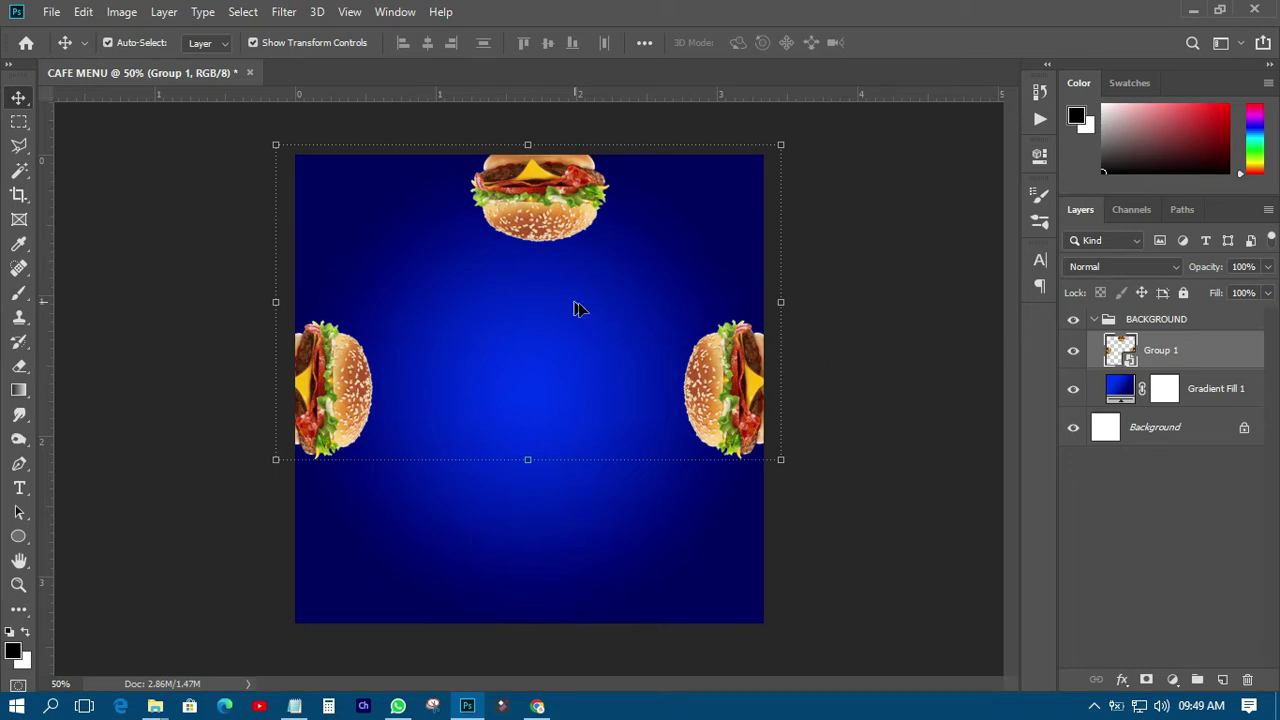
# Apply a Gaussian Blur with a 4.7-pixel radius to the burger smart object and collapse its filter list.
pyautogui.click(284, 14)
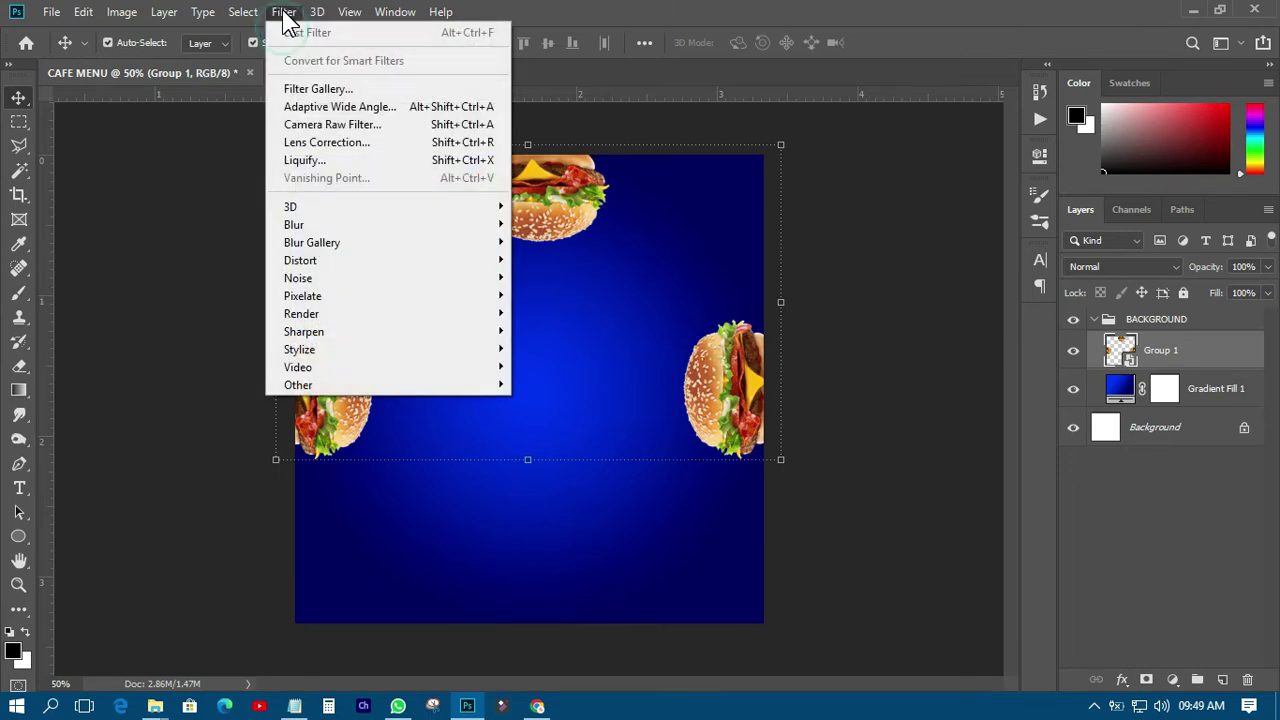
pyautogui.moveTo(316, 222)
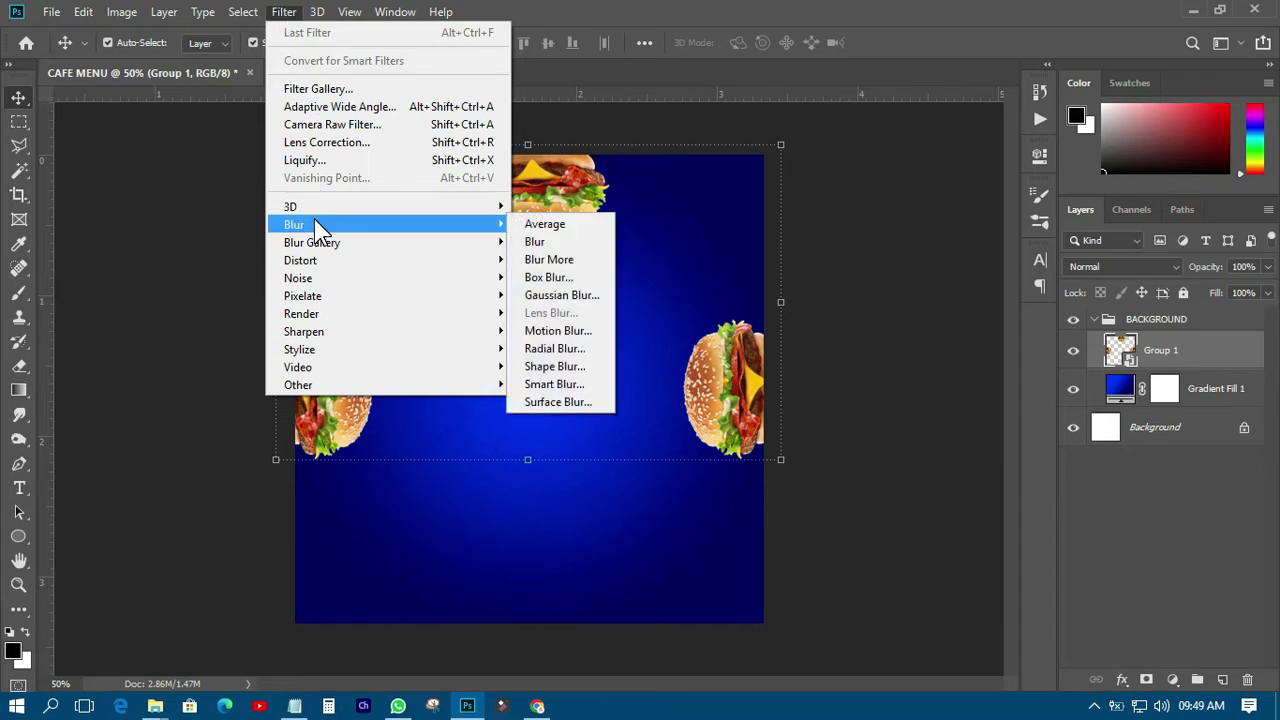
pyautogui.click(574, 294)
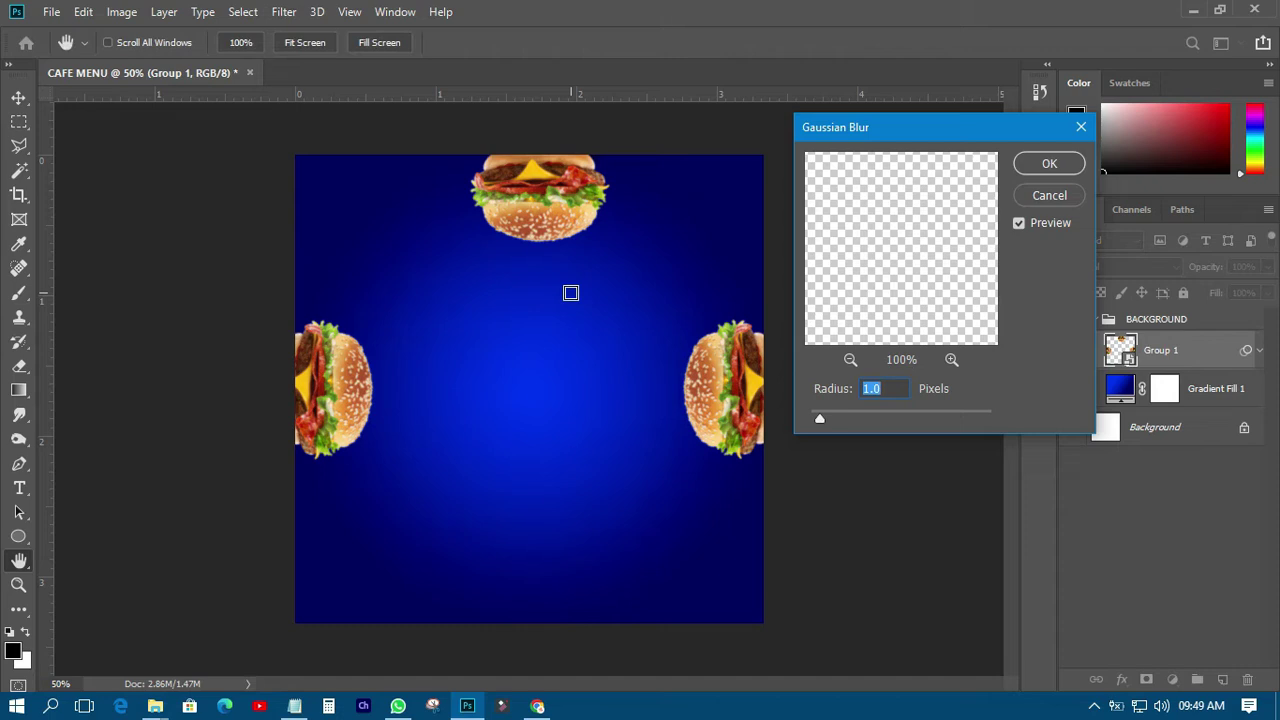
pyautogui.moveTo(822, 416); pyautogui.dragTo(856, 416)
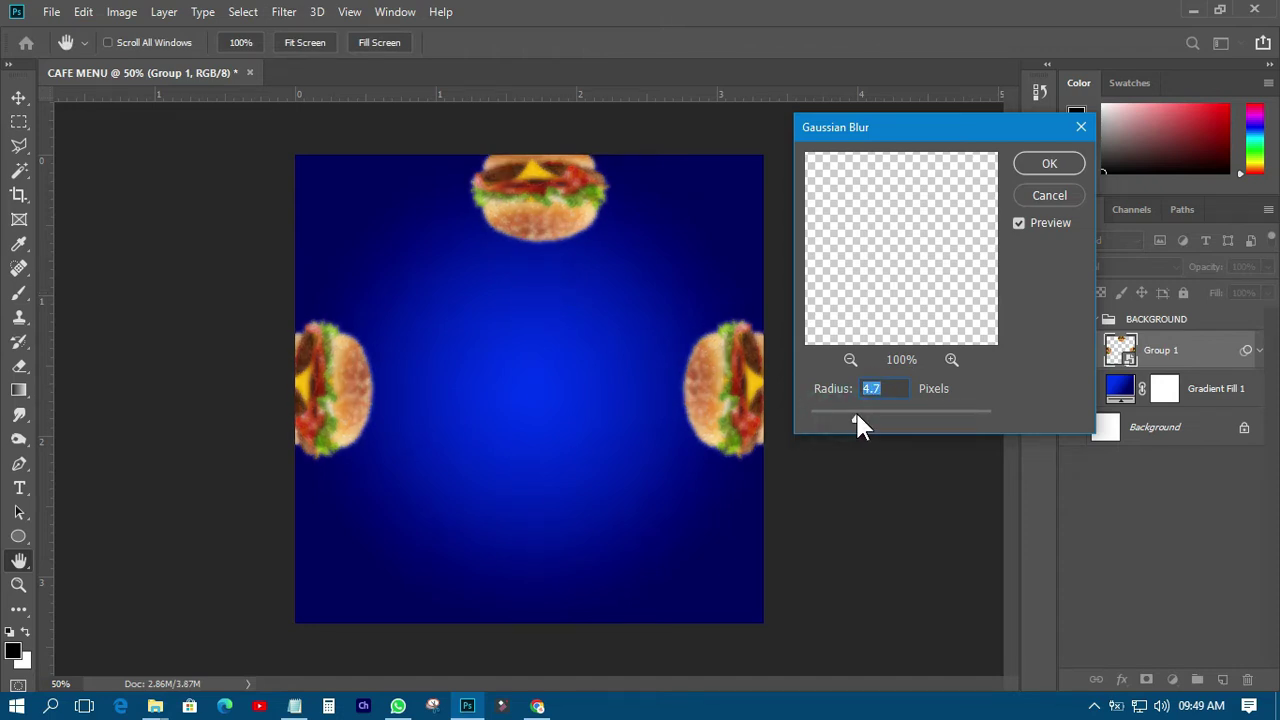
pyautogui.click(1036, 164)
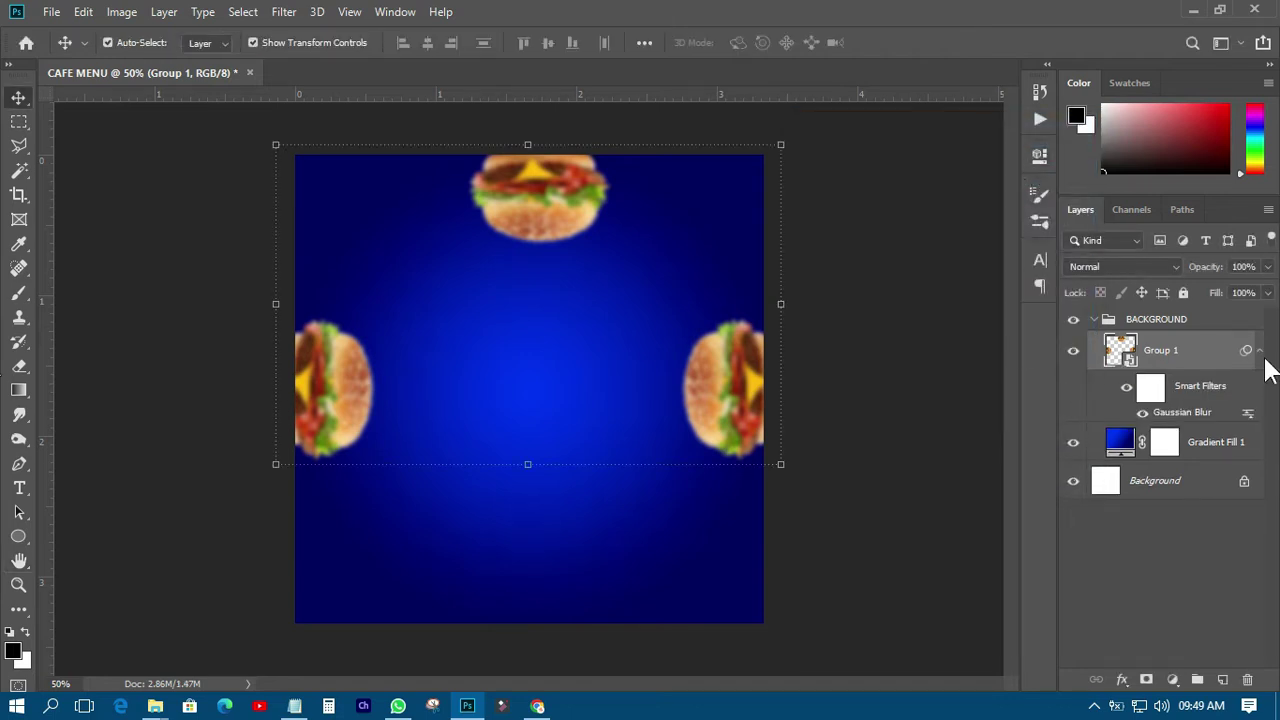
pyautogui.click(1259, 350)
# Place the taco image 5 as a linked file across the canvas and move its layer below the blurred burgers.
pyautogui.click(55, 12)
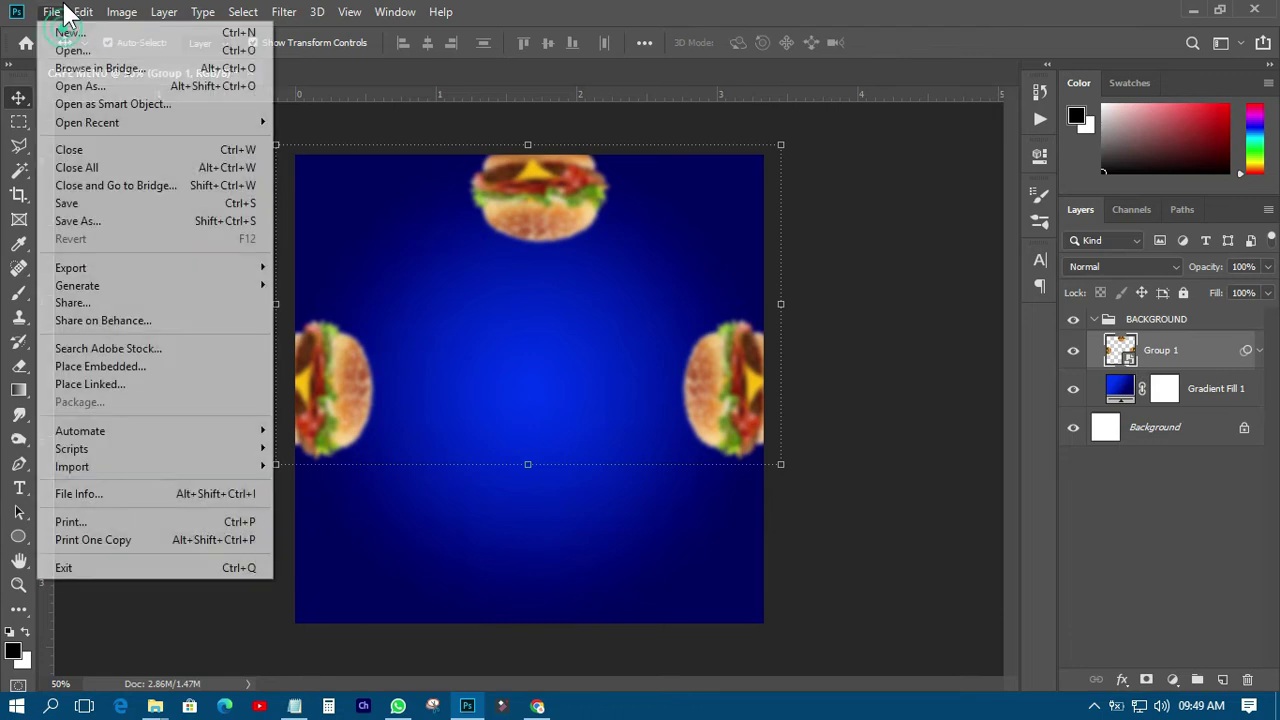
pyautogui.click(108, 386)
pyautogui.doubleClick(545, 180)
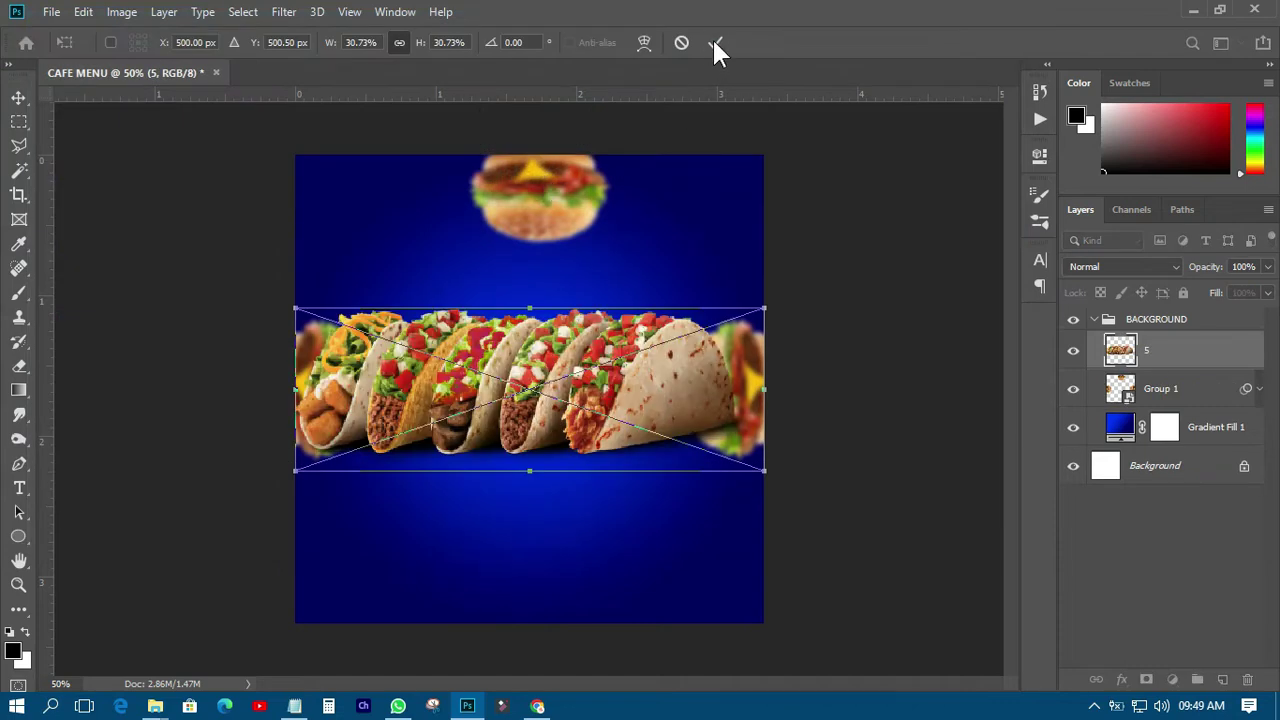
pyautogui.click(715, 44)
pyautogui.moveTo(1168, 365); pyautogui.dragTo(1180, 418)
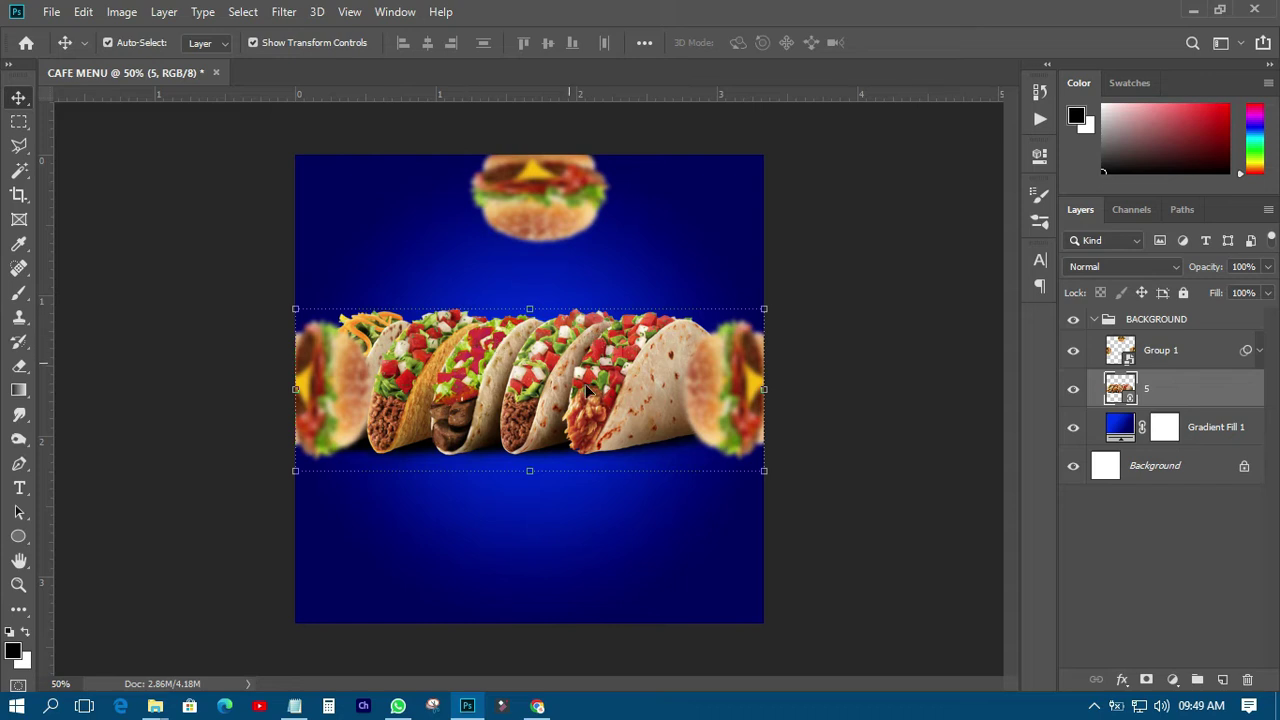
# Set the taco layer's blend mode to Soft Light and deselect it.
pyautogui.click(1096, 262)
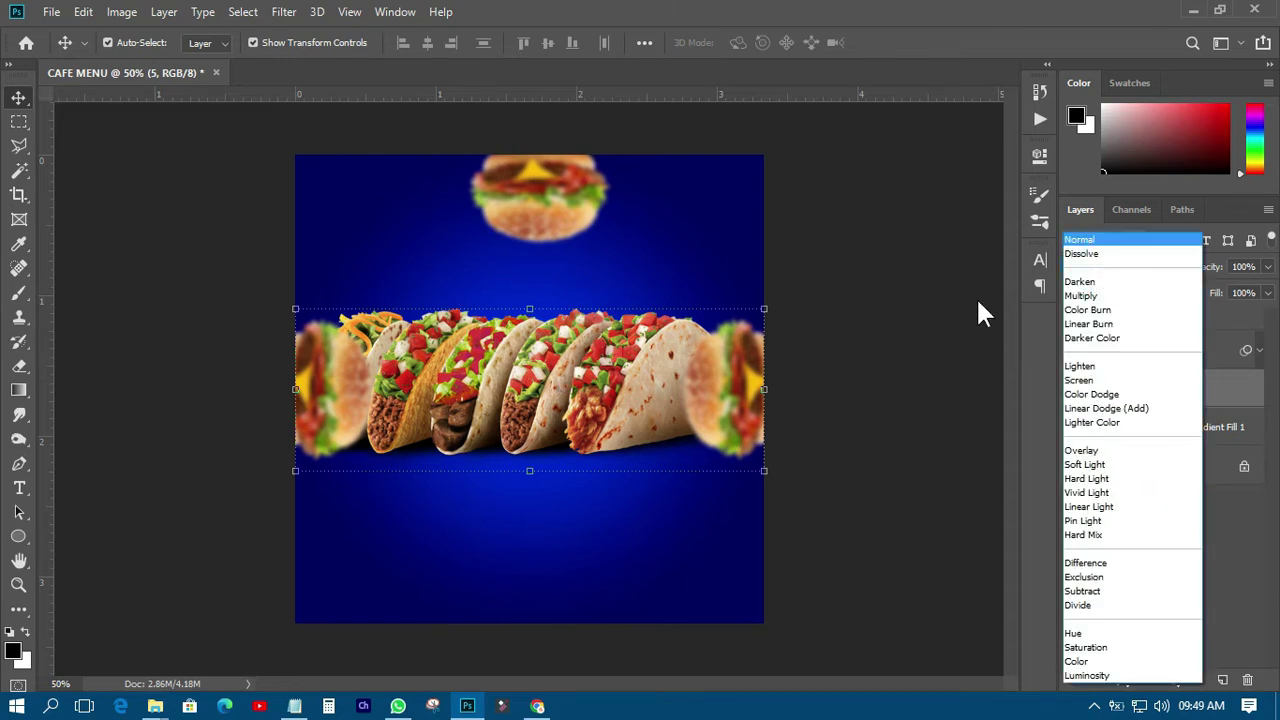
pyautogui.click(975, 297)
pyautogui.click(1125, 267)
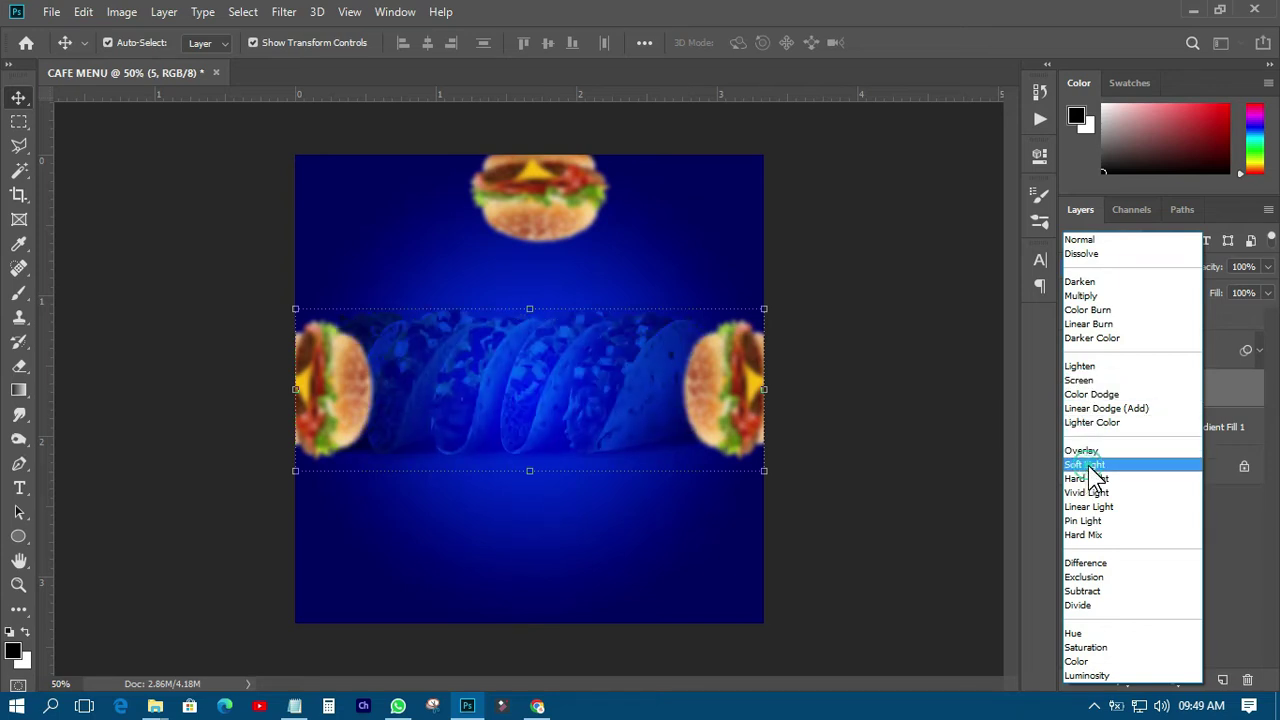
pyautogui.click(1088, 465)
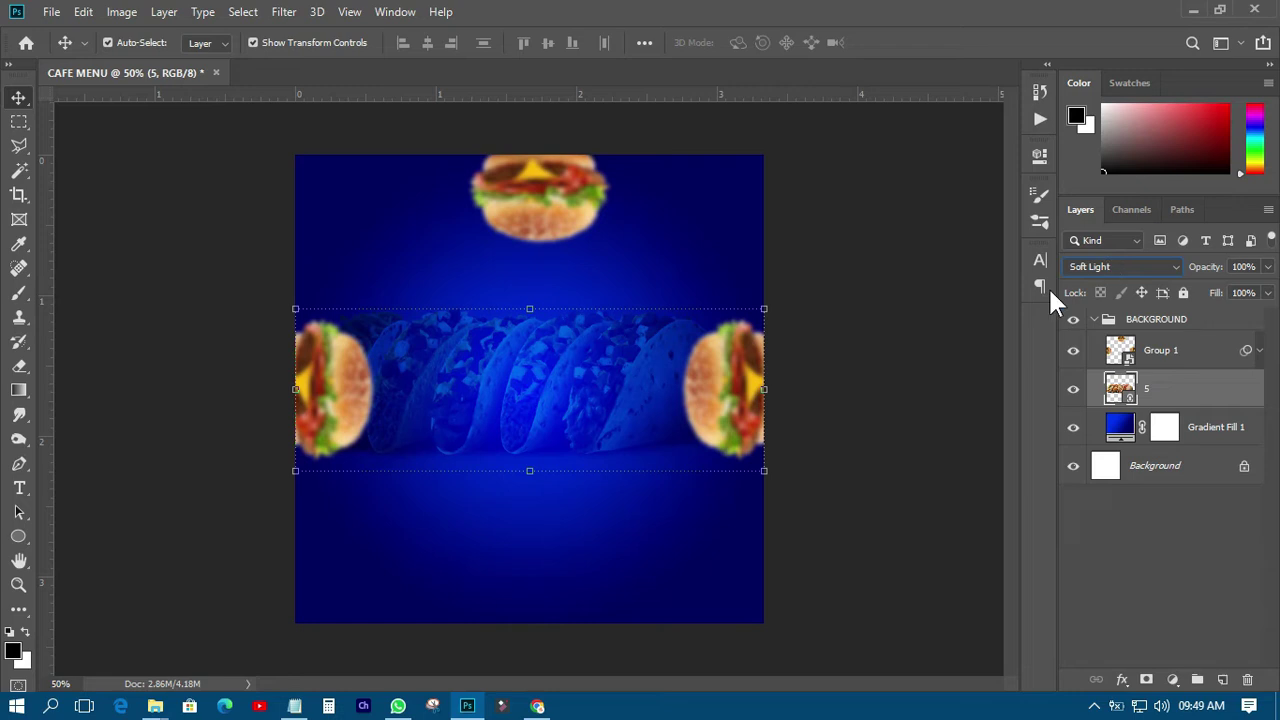
pyautogui.click(888, 356)
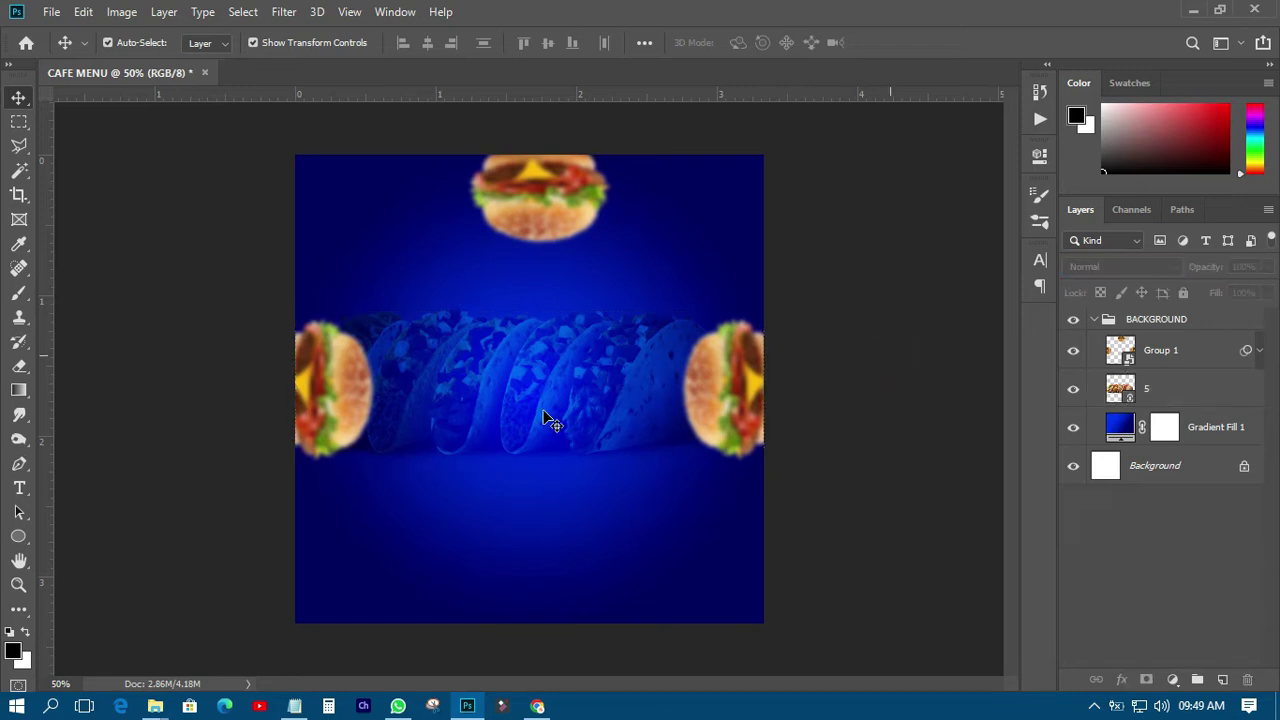
# Place image 2 with the burger, drink and fries as a linked file, scaled to about 45% near the canvas centre.
pyautogui.click(50, 12)
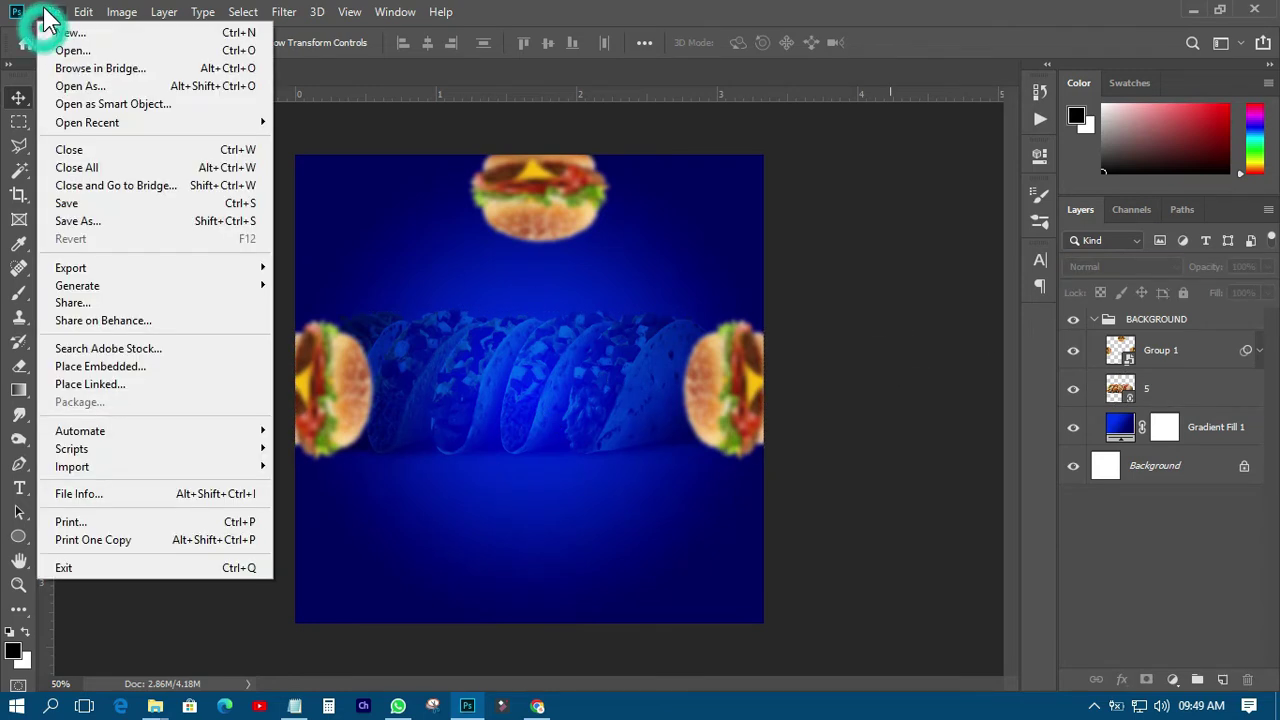
pyautogui.click(111, 385)
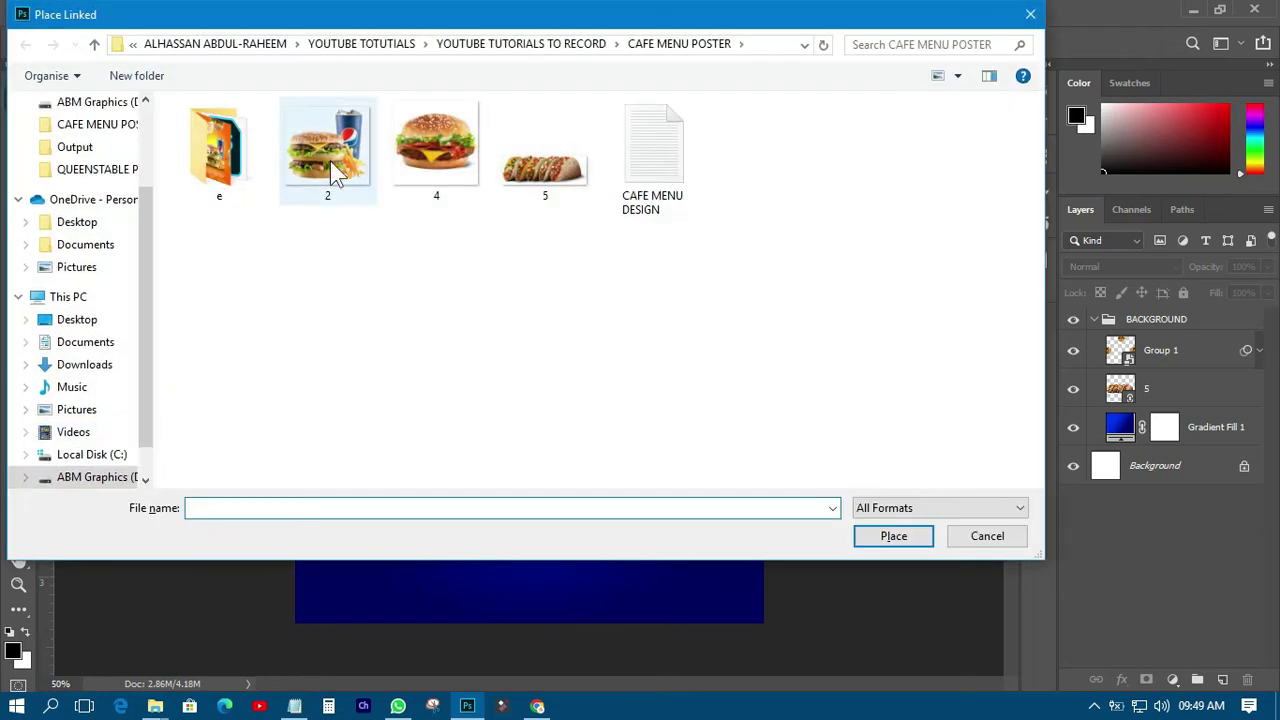
pyautogui.doubleClick(330, 159)
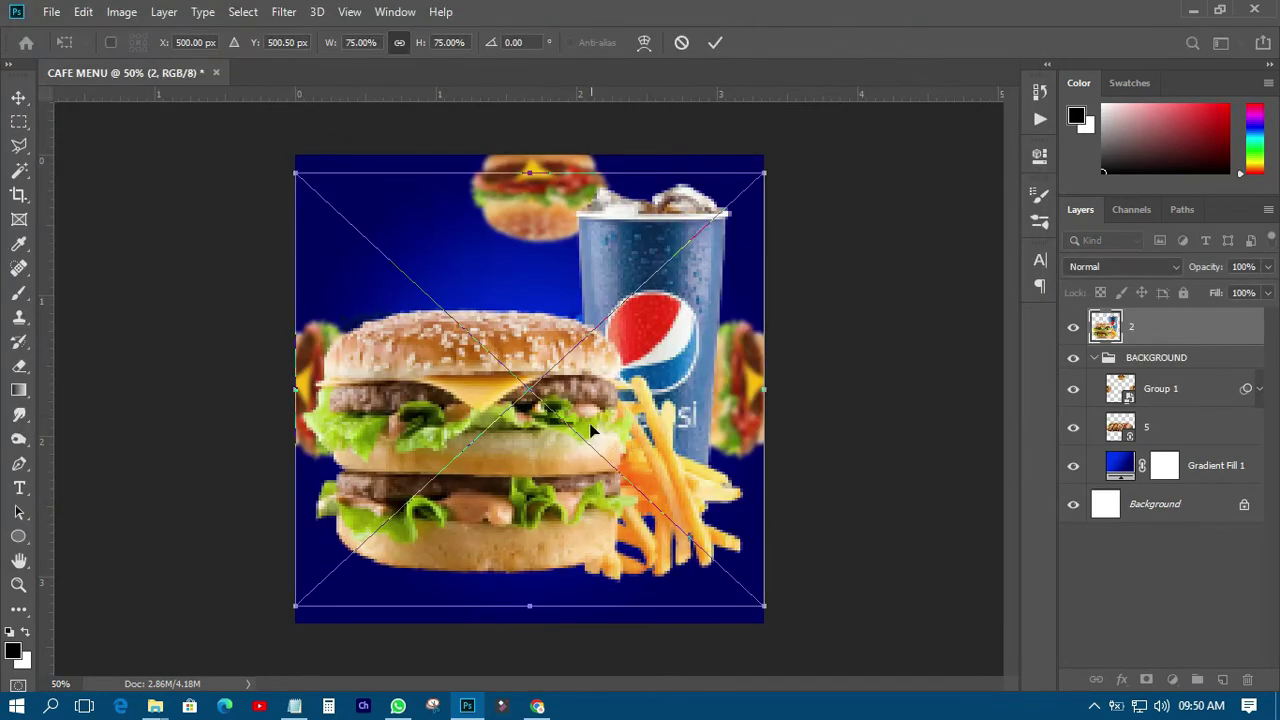
pyautogui.moveTo(765, 172); pyautogui.dragTo(679, 262)
pyautogui.moveTo(543, 449); pyautogui.dragTo(569, 430)
pyautogui.click(714, 42)
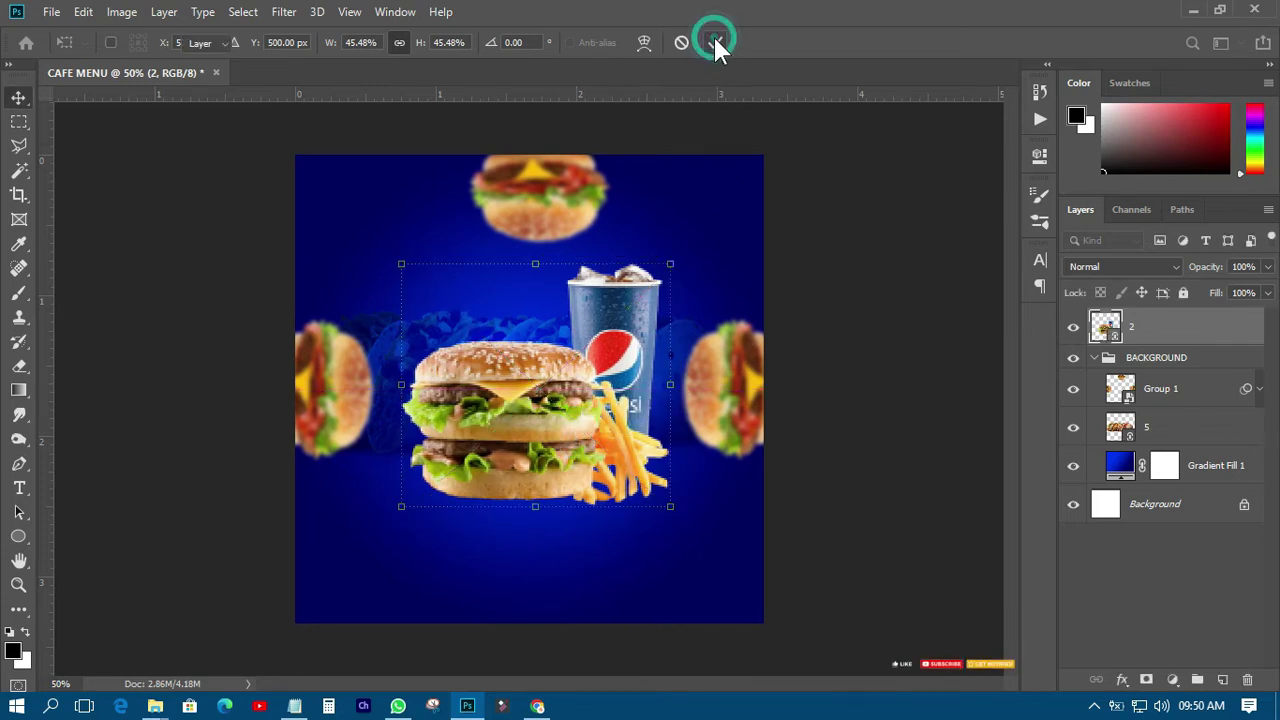
pyautogui.click(836, 342)
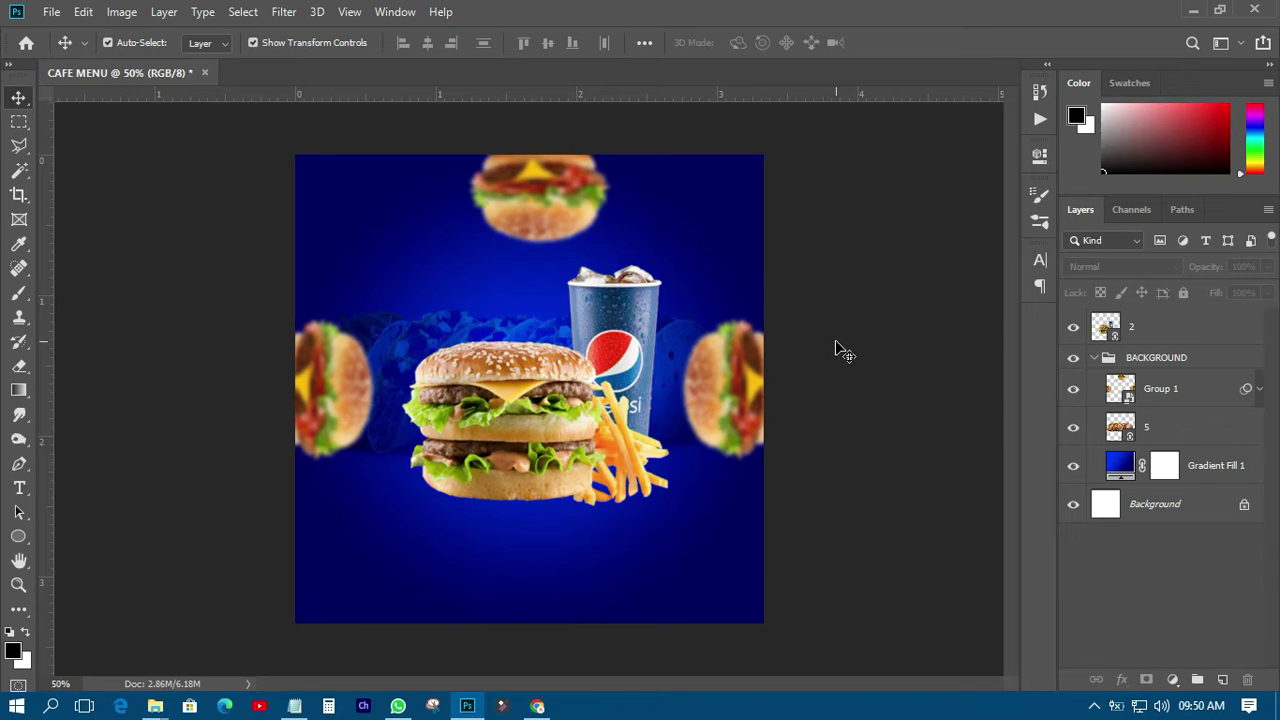
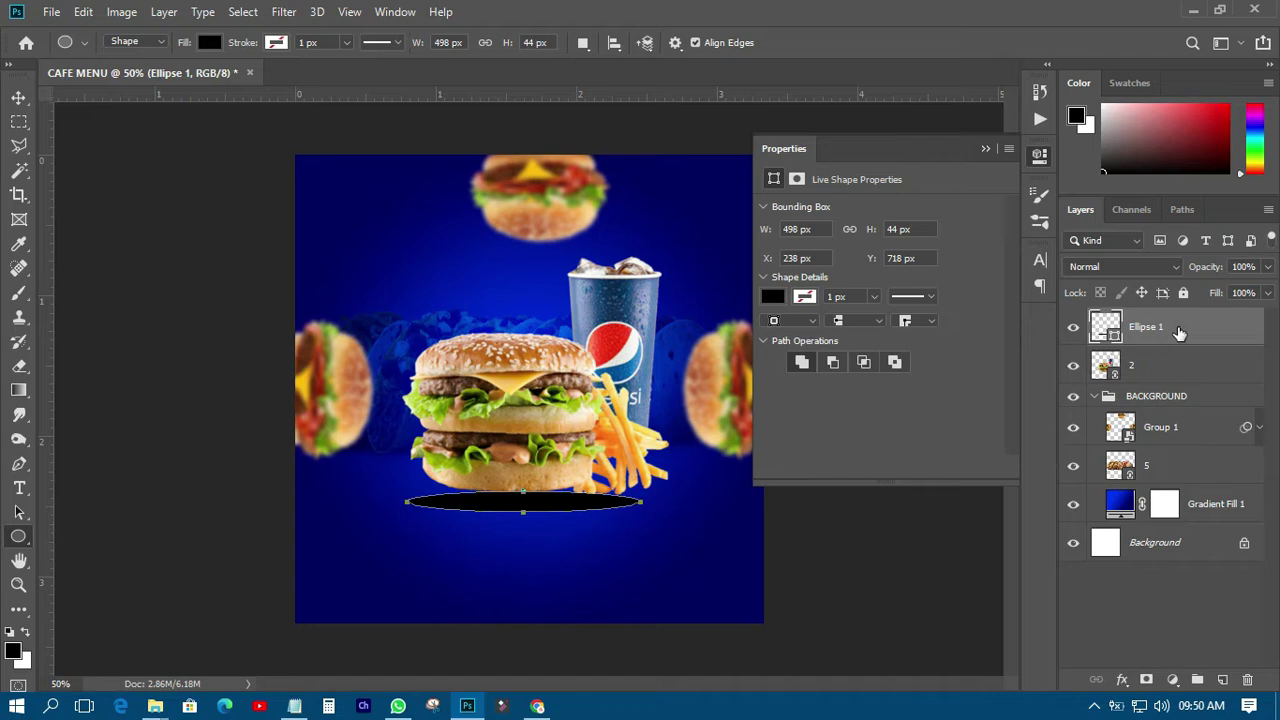
# Rasterize the black ellipse under the burger and apply a Gaussian Blur with a radius of about 12.5 pixels.
pyautogui.rightClick(1180, 331)
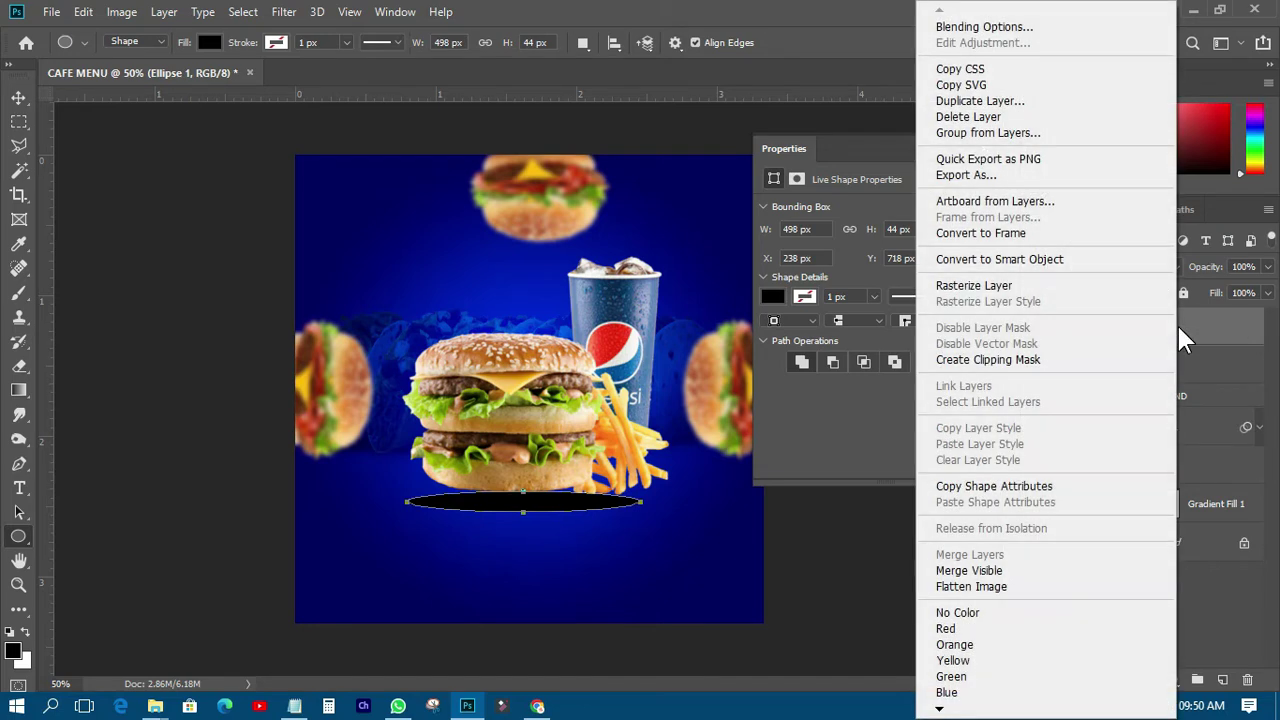
pyautogui.click(966, 290)
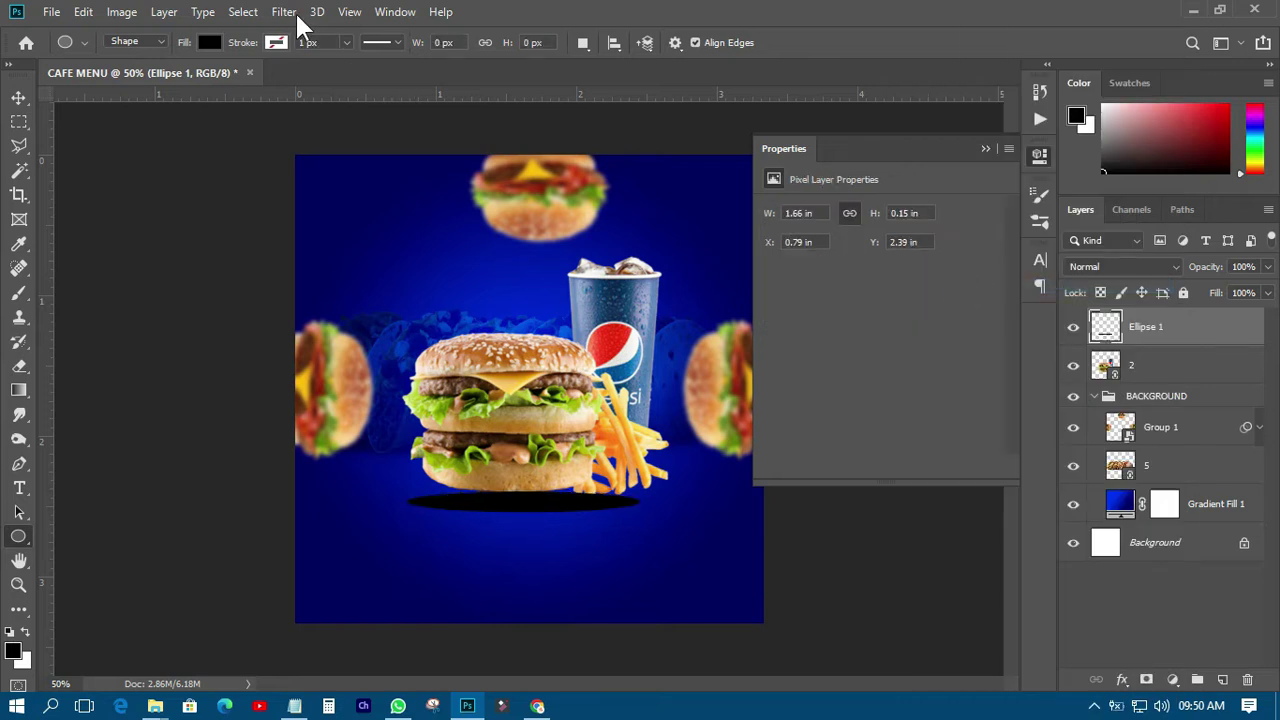
pyautogui.click(283, 12)
pyautogui.moveTo(307, 230)
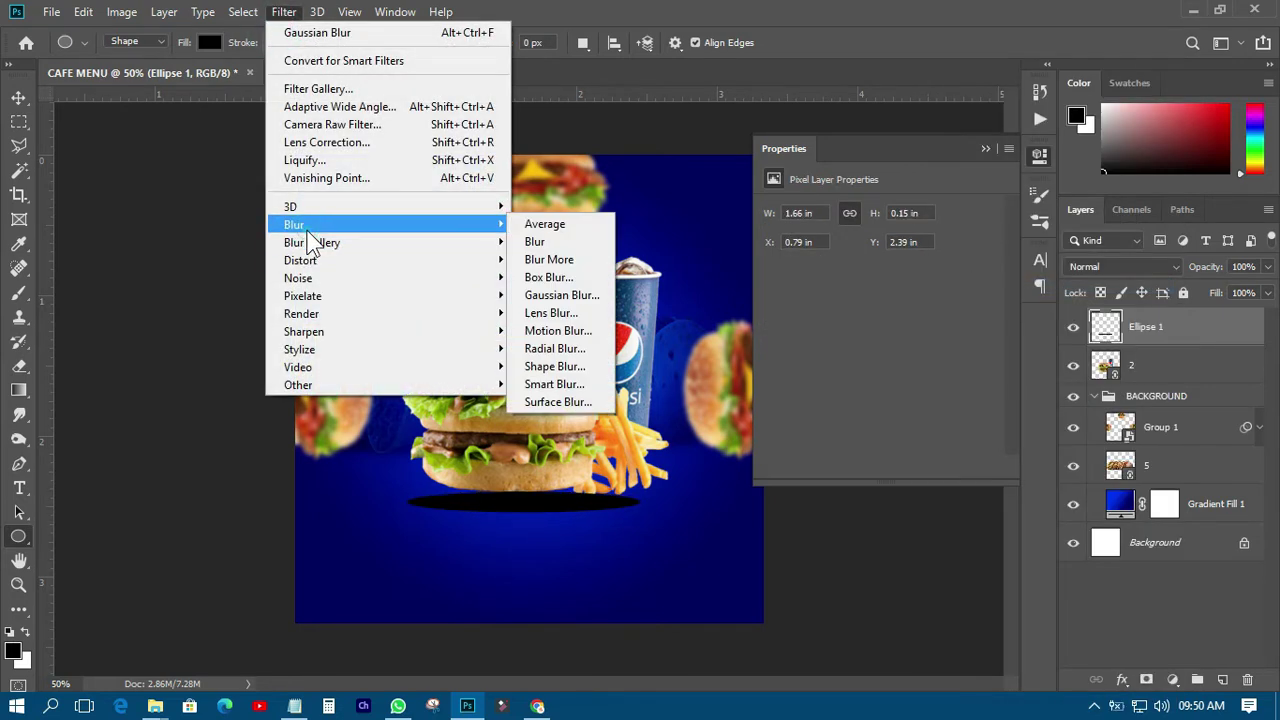
pyautogui.click(579, 294)
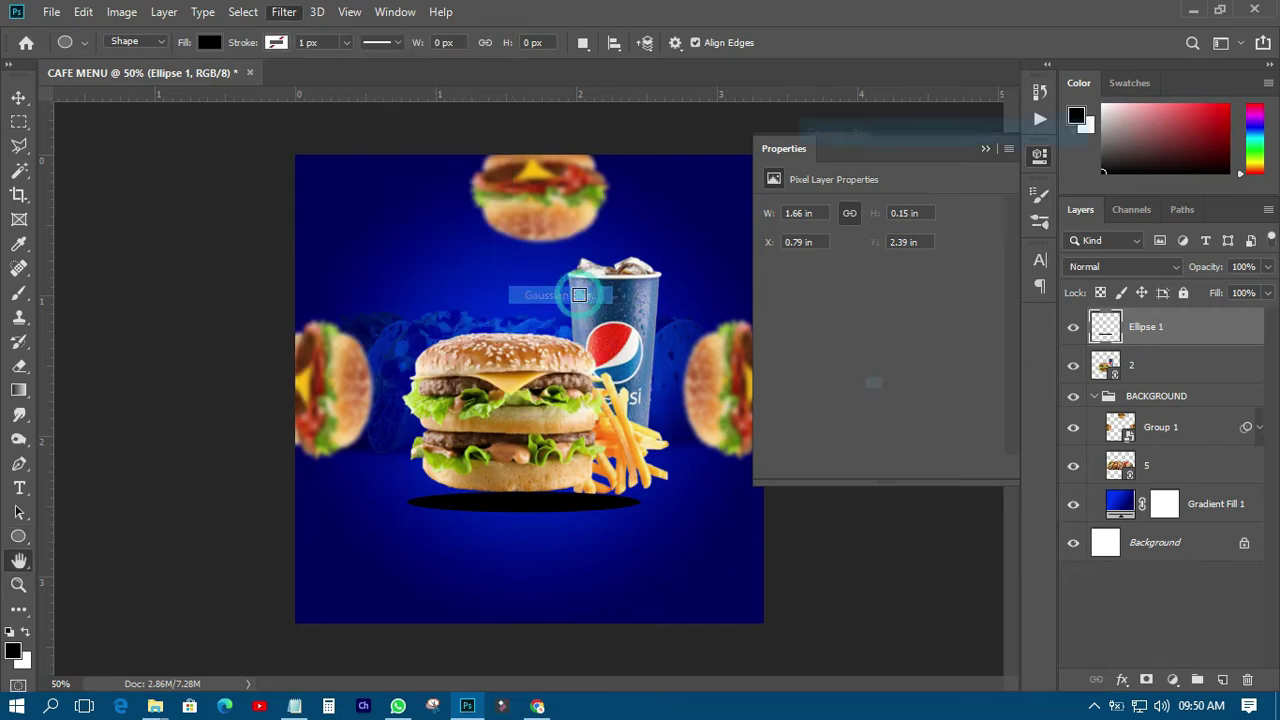
pyautogui.moveTo(864, 414); pyautogui.dragTo(874, 414)
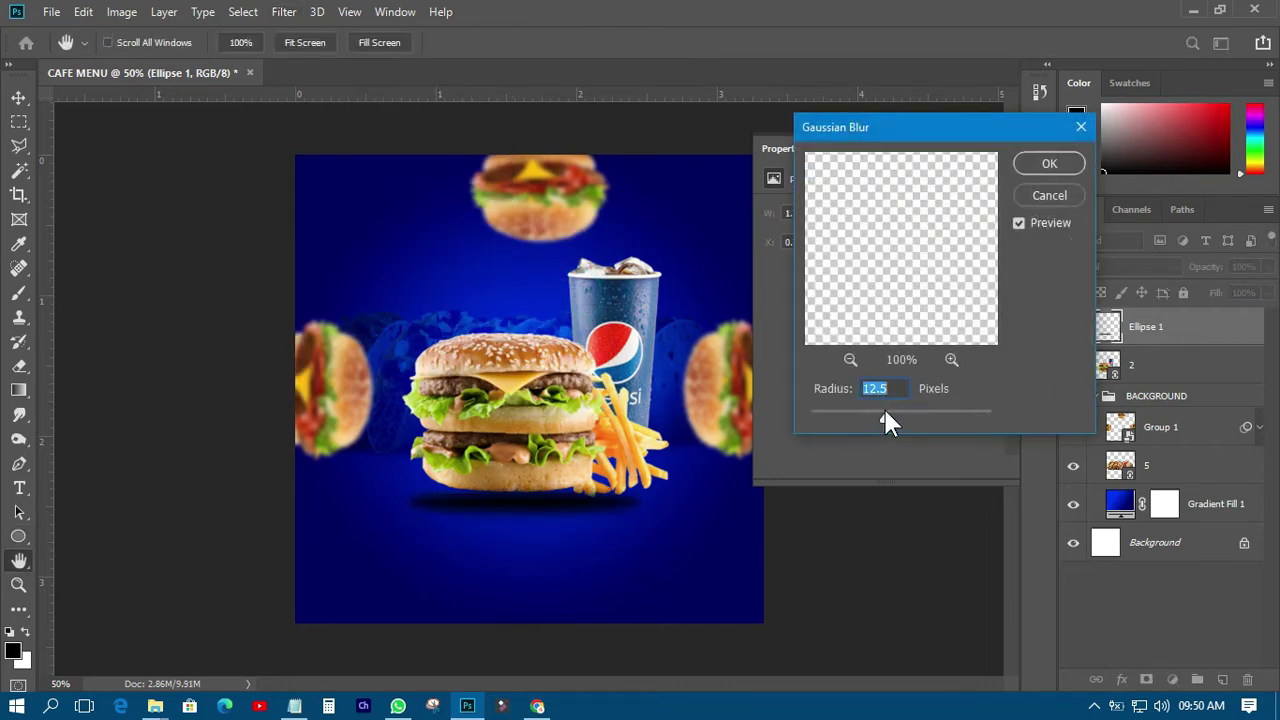
pyautogui.click(1045, 165)
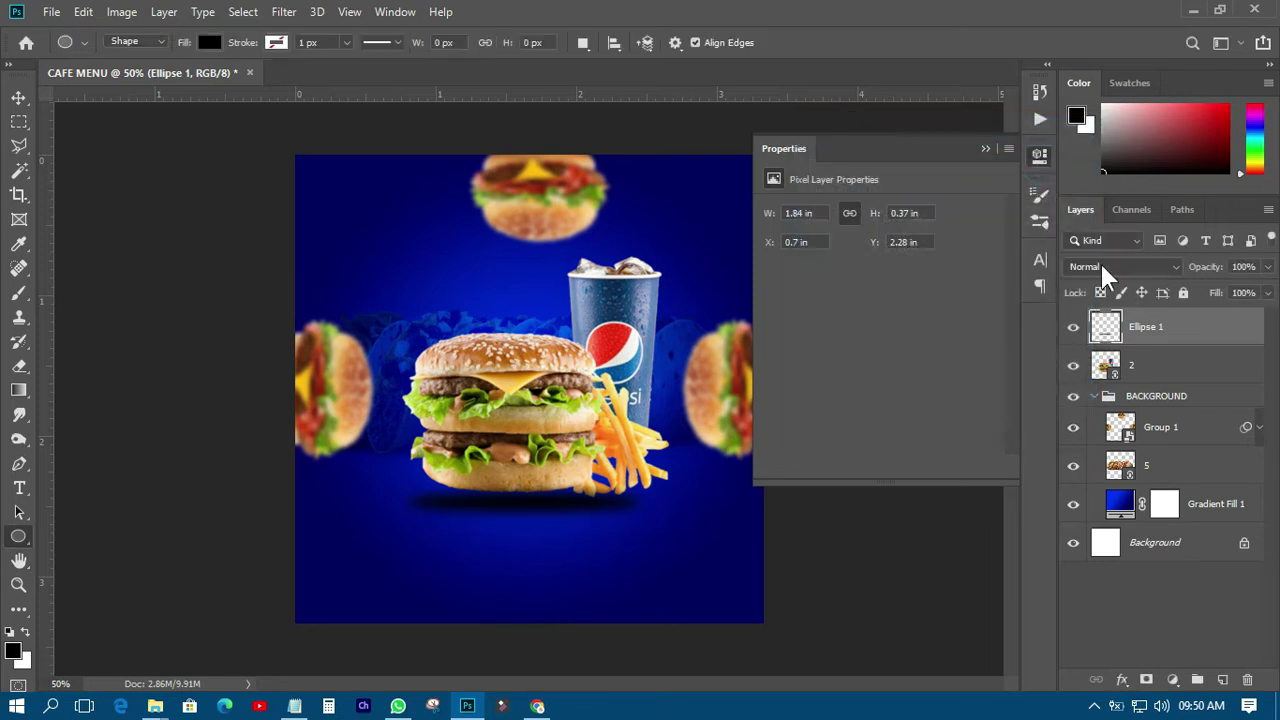
# Lower the blurred ellipse's opacity to 74% and enlarge it proportionally to about 2.61 by 0.52 in.
pyautogui.click(1268, 267)
pyautogui.moveTo(1266, 290)
pyautogui.mouseDown()
pyautogui.moveTo(1214, 290)
pyautogui.moveTo(1245, 286)
pyautogui.mouseUp()
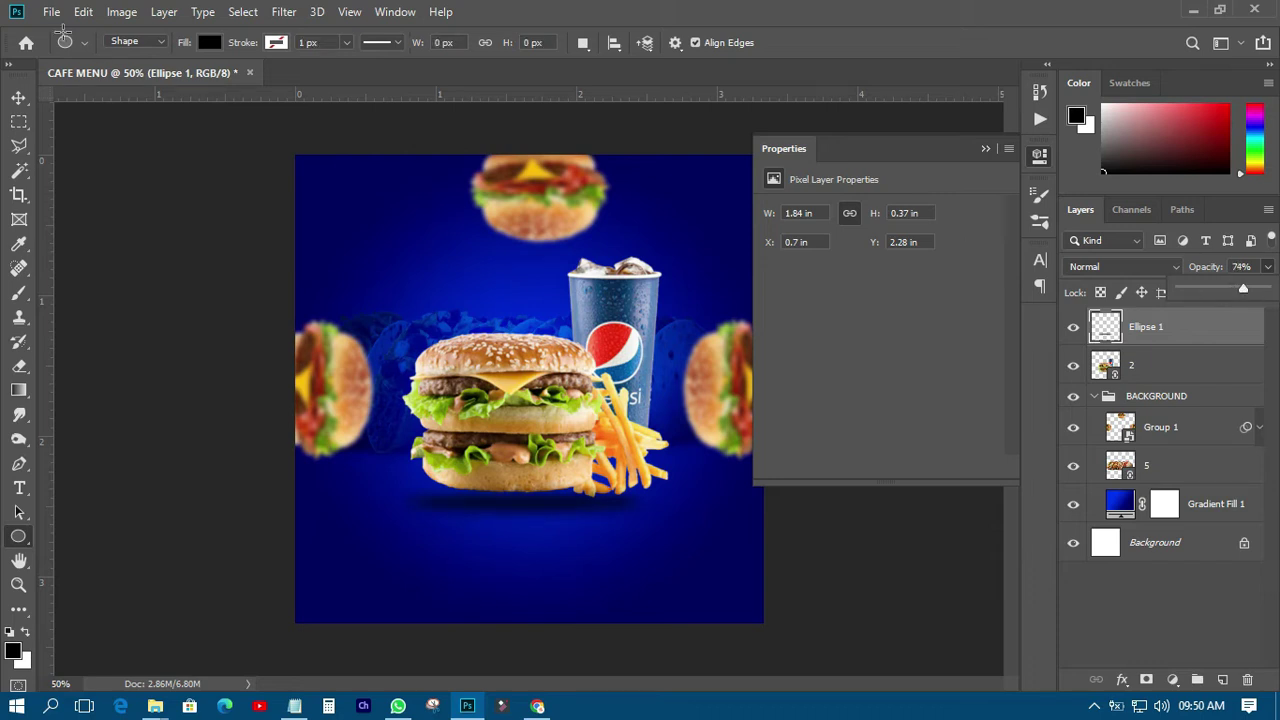
pyautogui.click(20, 100)
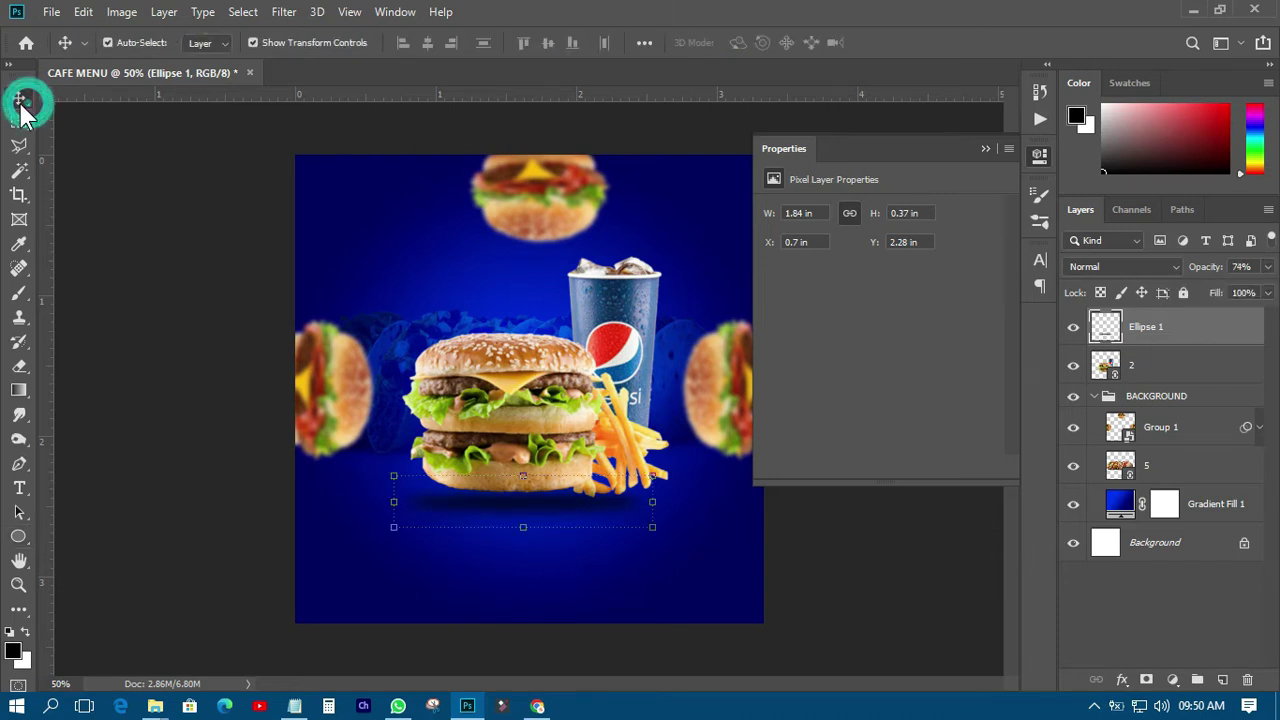
pyautogui.click(519, 460)
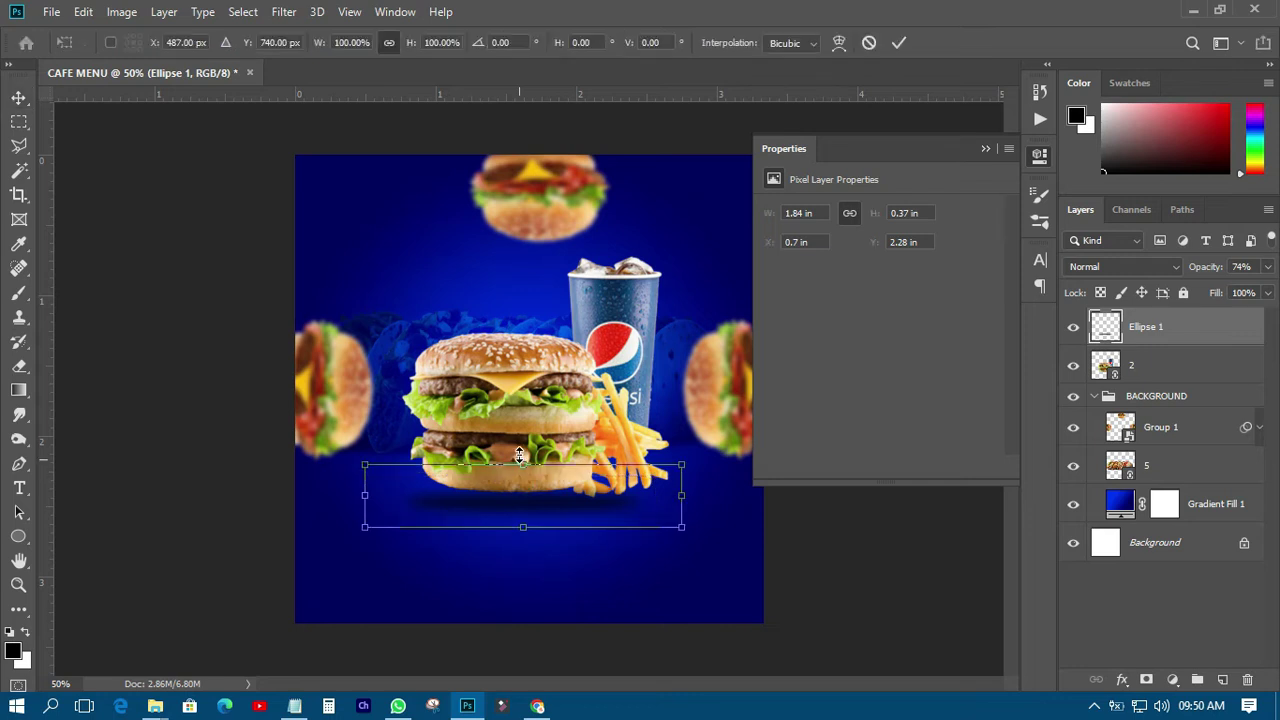
pyautogui.moveTo(519, 455); pyautogui.dragTo(519, 445)
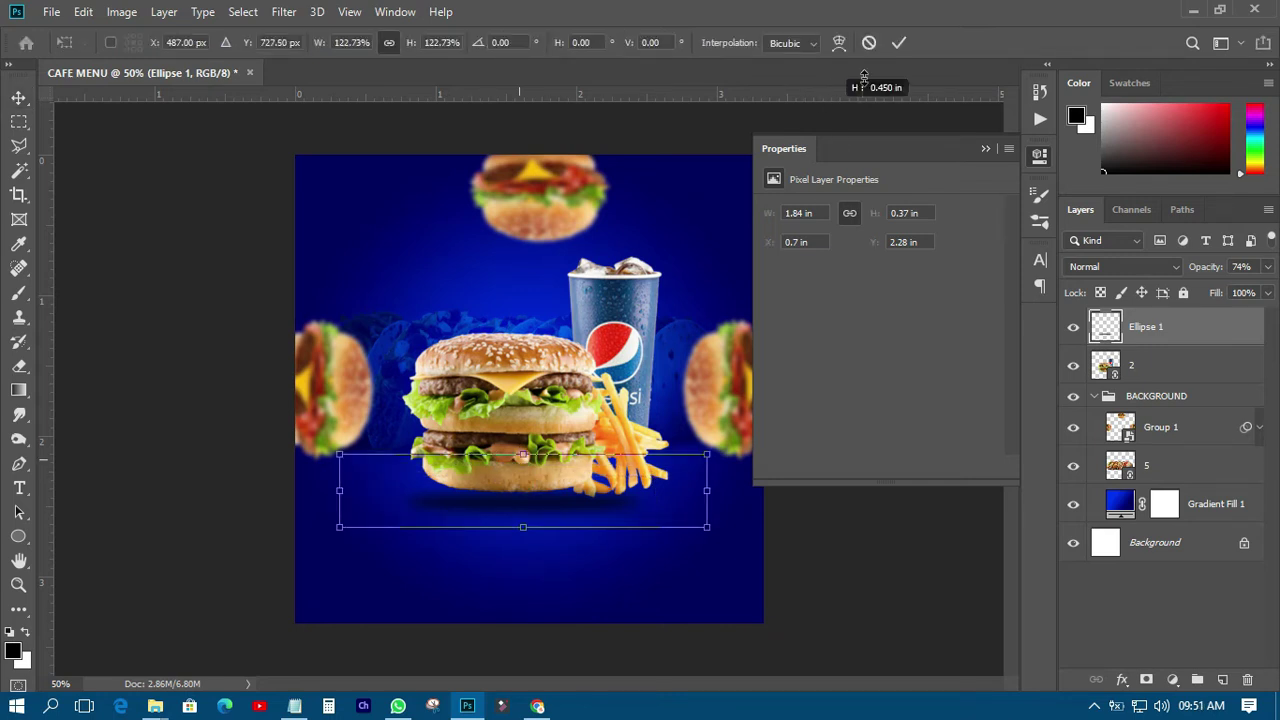
pyautogui.click(897, 44)
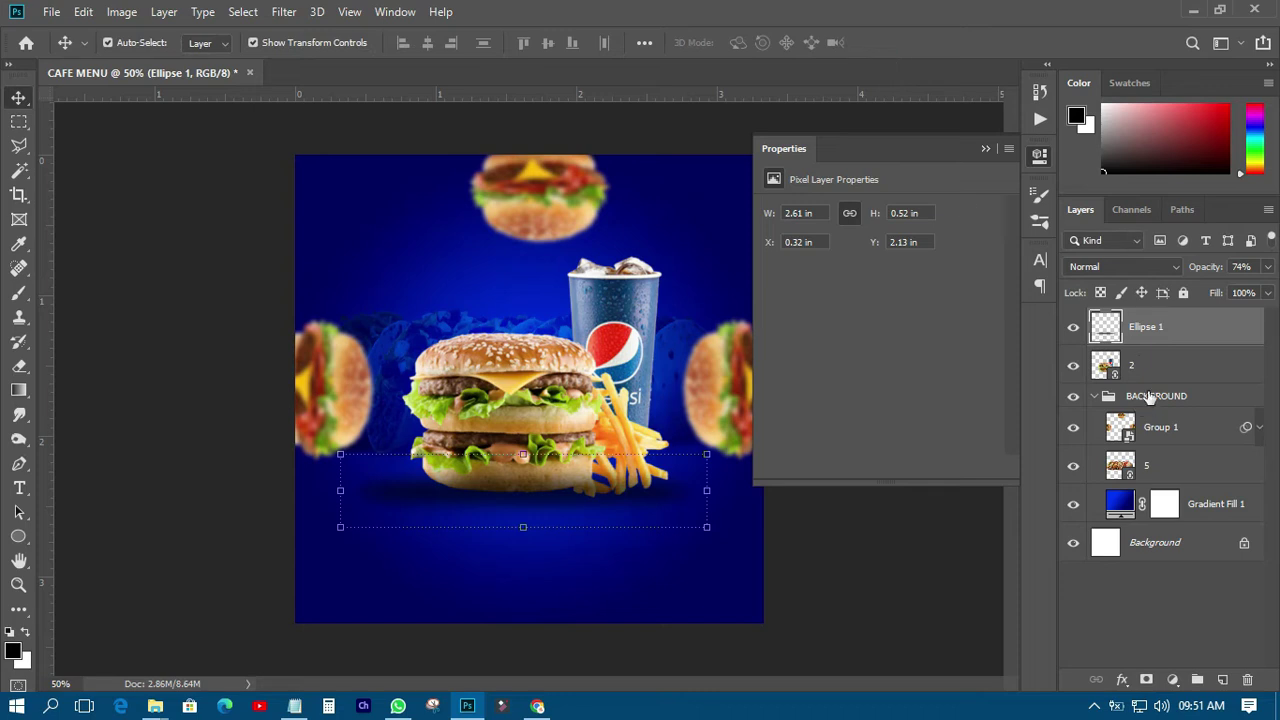
# Move the ellipse shadow beneath the burger and drink layer and narrow it to about 1.63 in wide.
pyautogui.moveTo(1146, 330); pyautogui.dragTo(1141, 381)
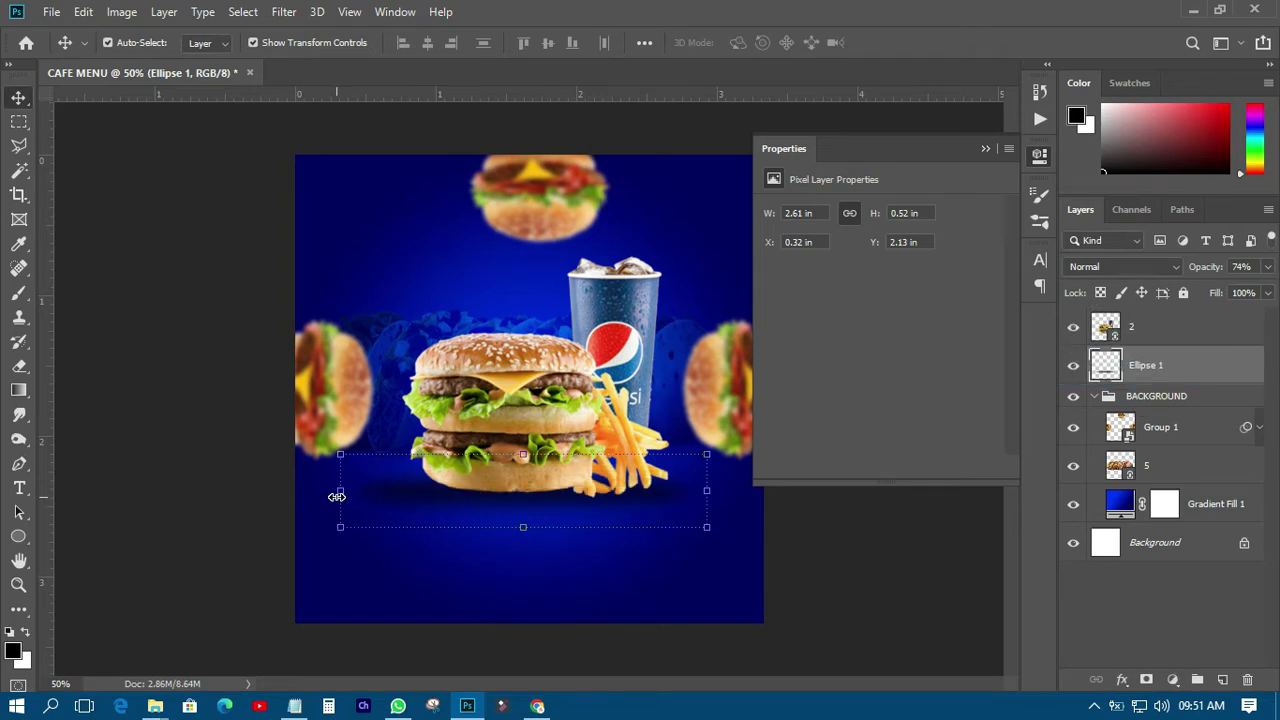
pyautogui.moveTo(337, 496); pyautogui.dragTo(393, 493)
pyautogui.moveTo(707, 490); pyautogui.dragTo(632, 488)
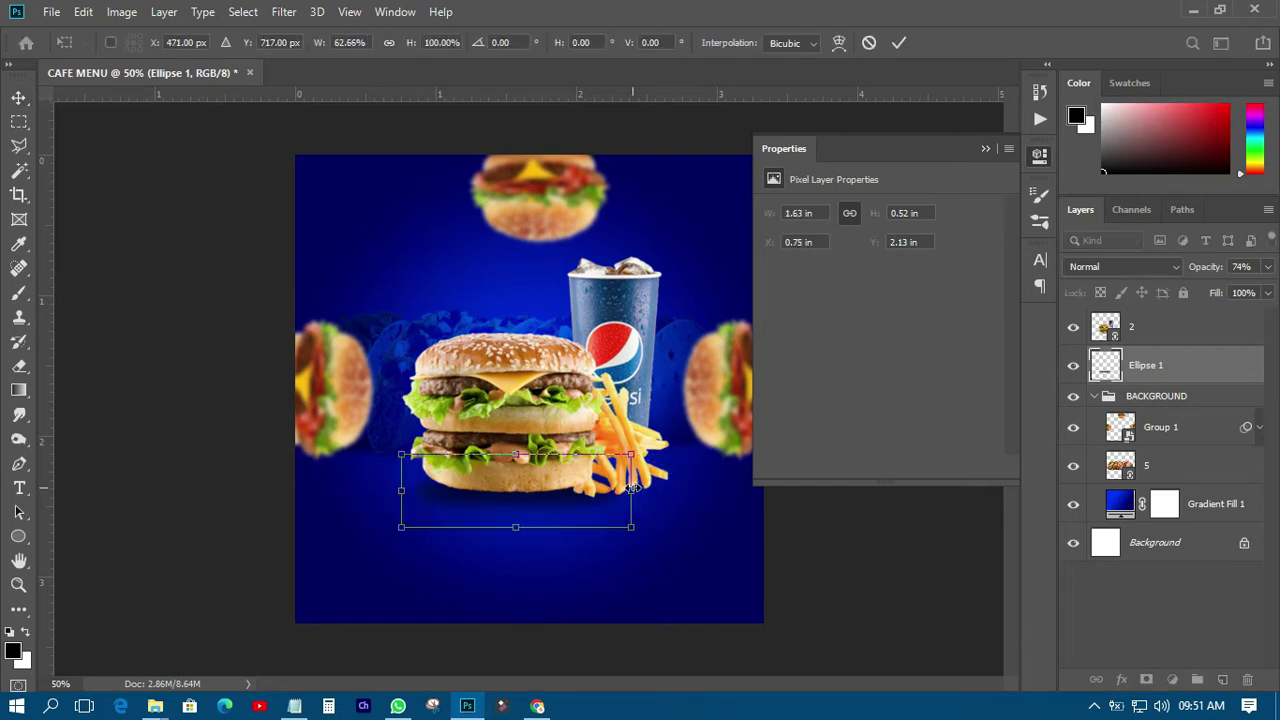
pyautogui.click(899, 42)
# Raise the ellipse shadow's opacity to 89%, hide the layer properties and deselect the layer.
pyautogui.click(1267, 267)
pyautogui.moveTo(1249, 289); pyautogui.dragTo(1257, 290)
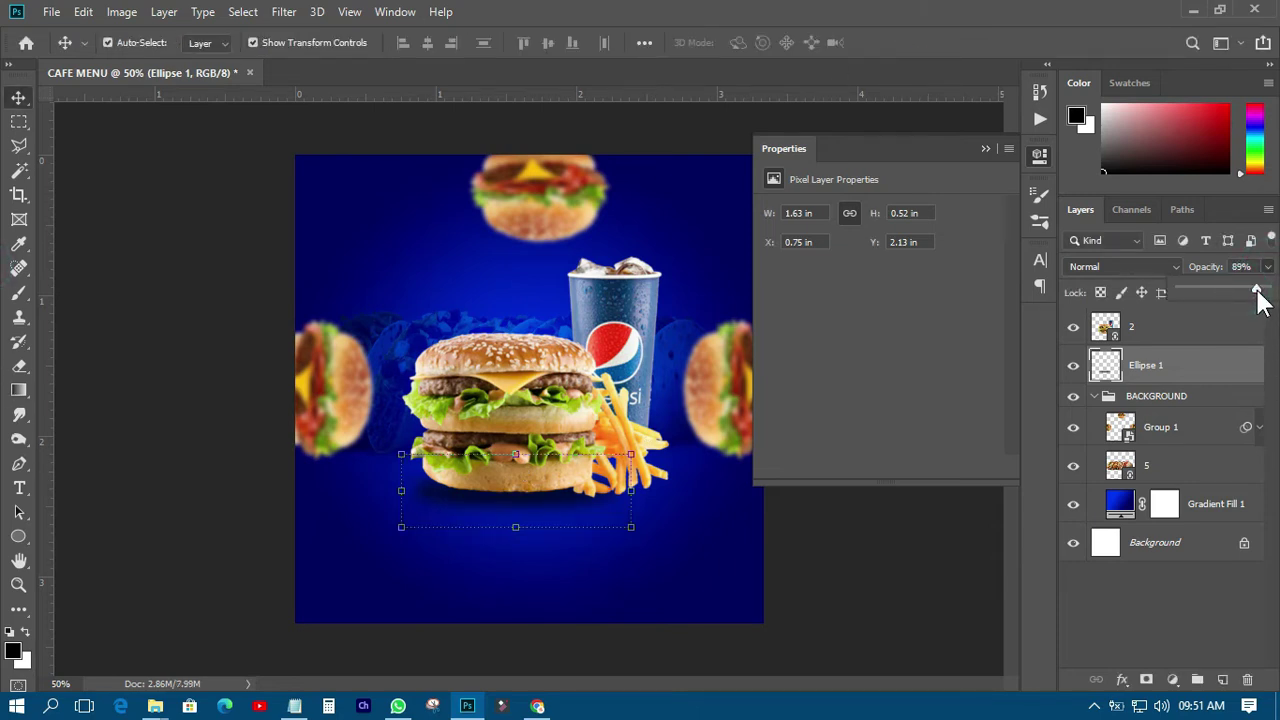
pyautogui.click(1039, 155)
pyautogui.click(890, 400)
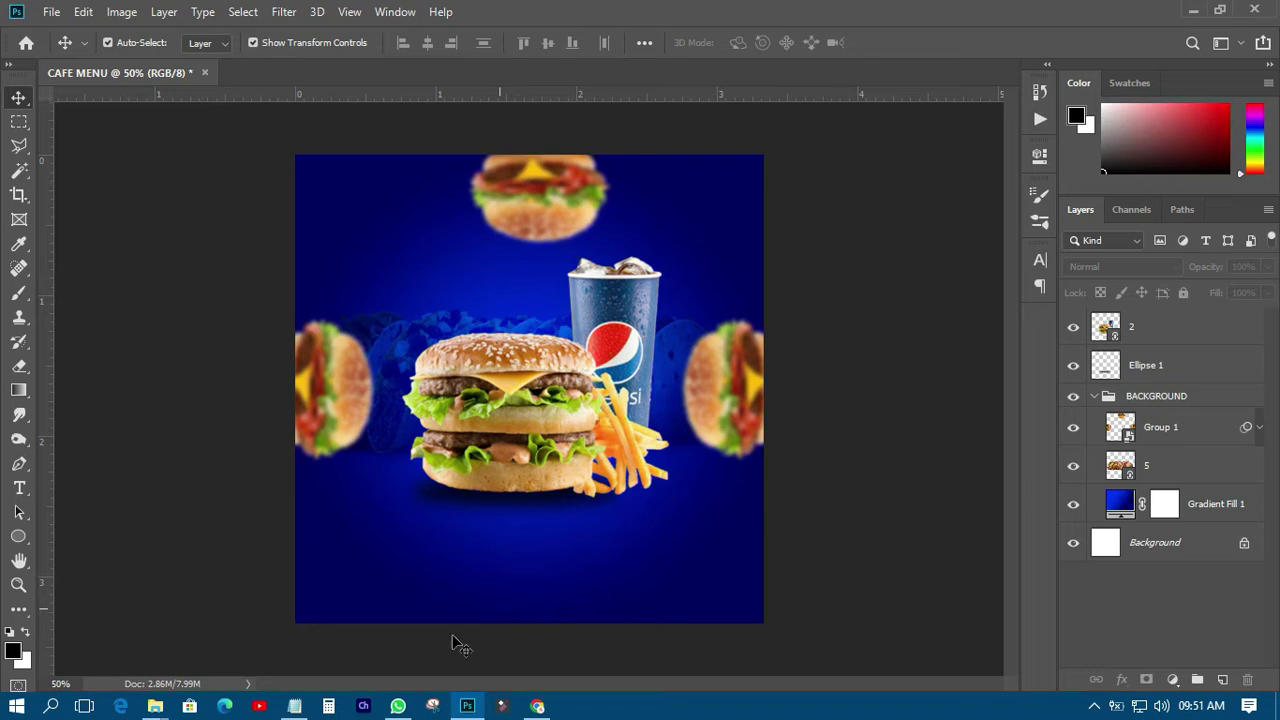
# Switch to the CAFE MENU DESIGN notes in Notepad, copy the SPECIAL BURGER heading and return to the Photoshop poster.
pyautogui.click(292, 707)
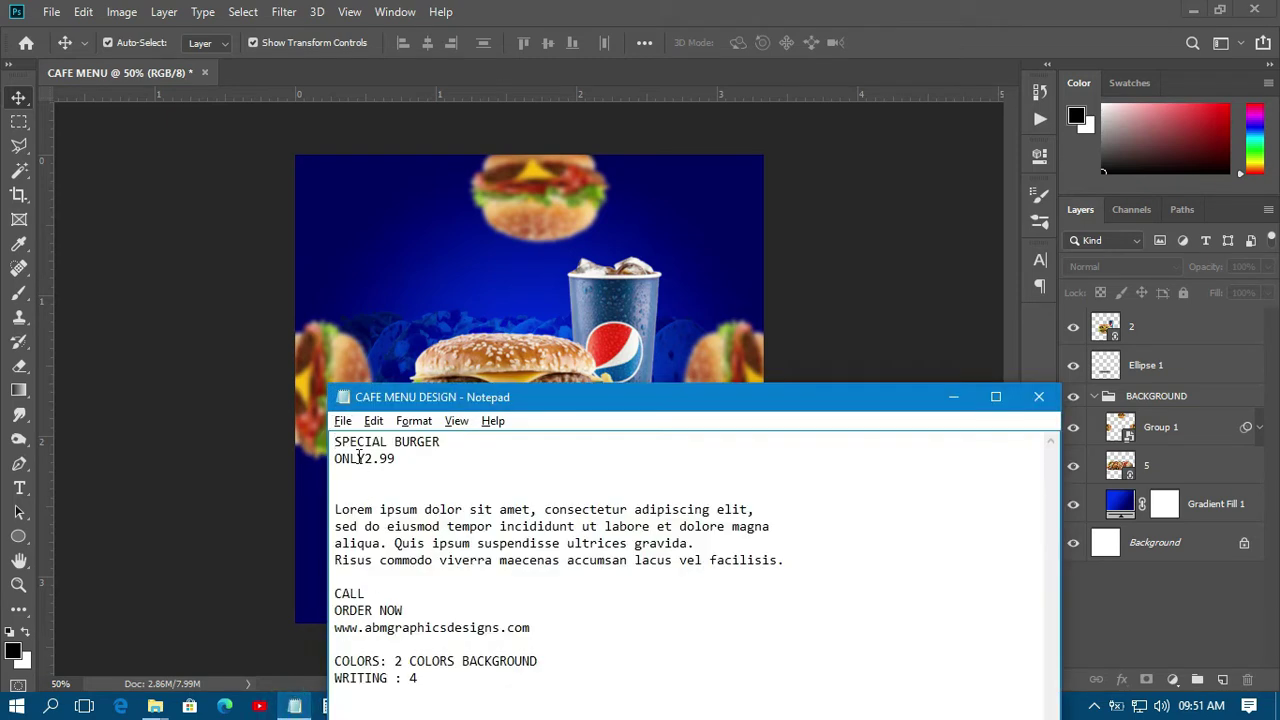
pyautogui.moveTo(335, 441); pyautogui.dragTo(464, 444)
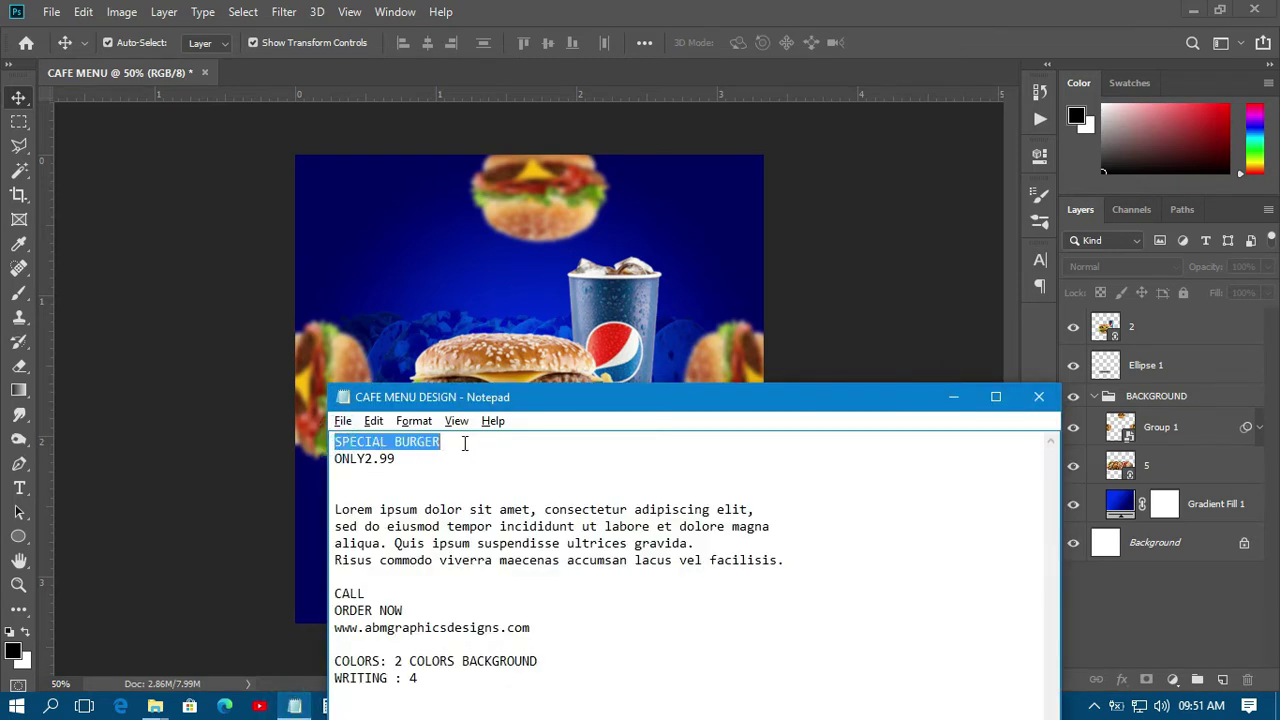
pyautogui.rightClick(413, 441)
pyautogui.click(462, 242)
pyautogui.click(208, 292)
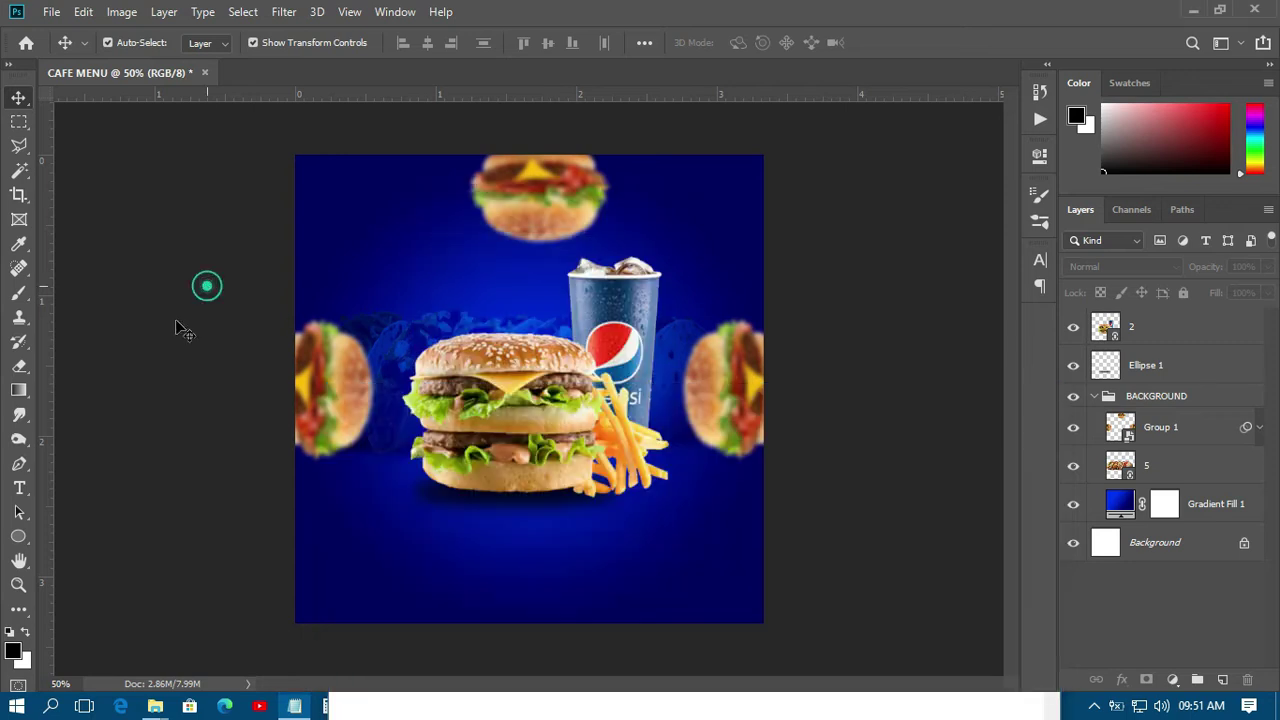
# Add a yellow text layer above the burger from the copied heading, keeping only the word SPECIAL.
pyautogui.click(19, 488)
pyautogui.click(379, 264)
pyautogui.click(379, 261)
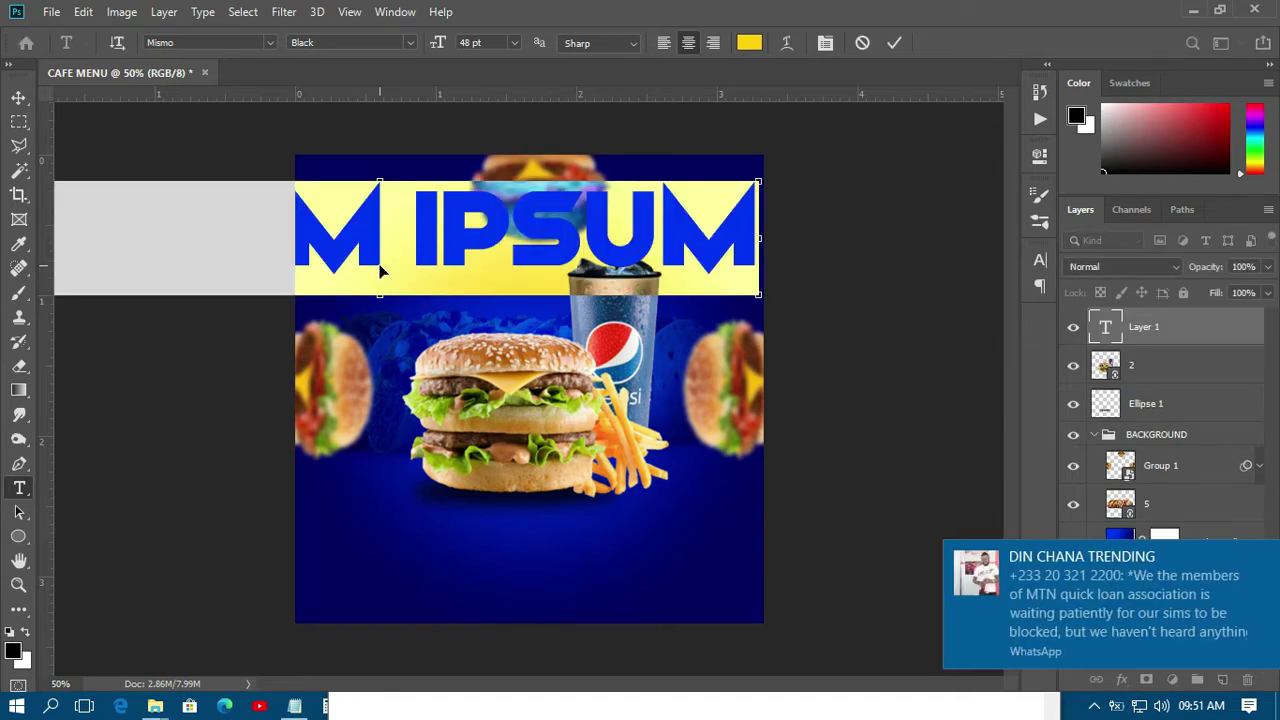
pyautogui.hotkey('ctrl', 'v')
pyautogui.moveTo(409, 244); pyautogui.dragTo(937, 235)
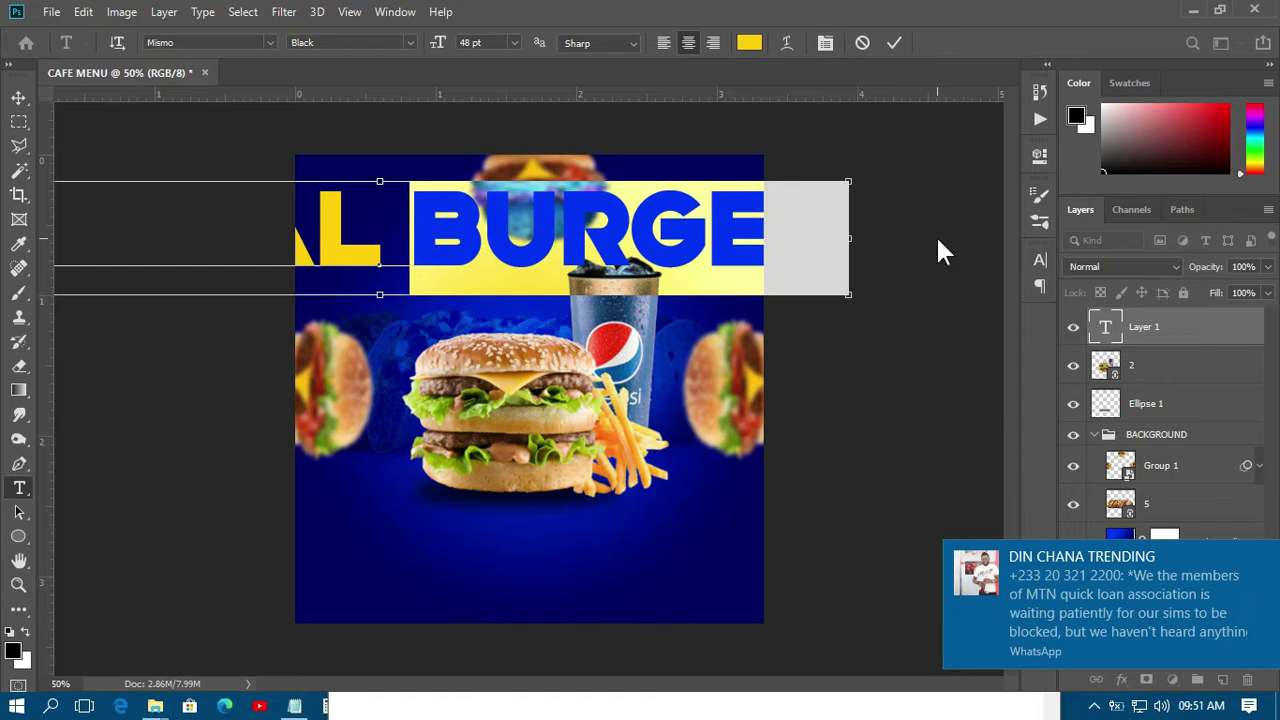
pyautogui.press('BackSpace')
pyautogui.click(894, 44)
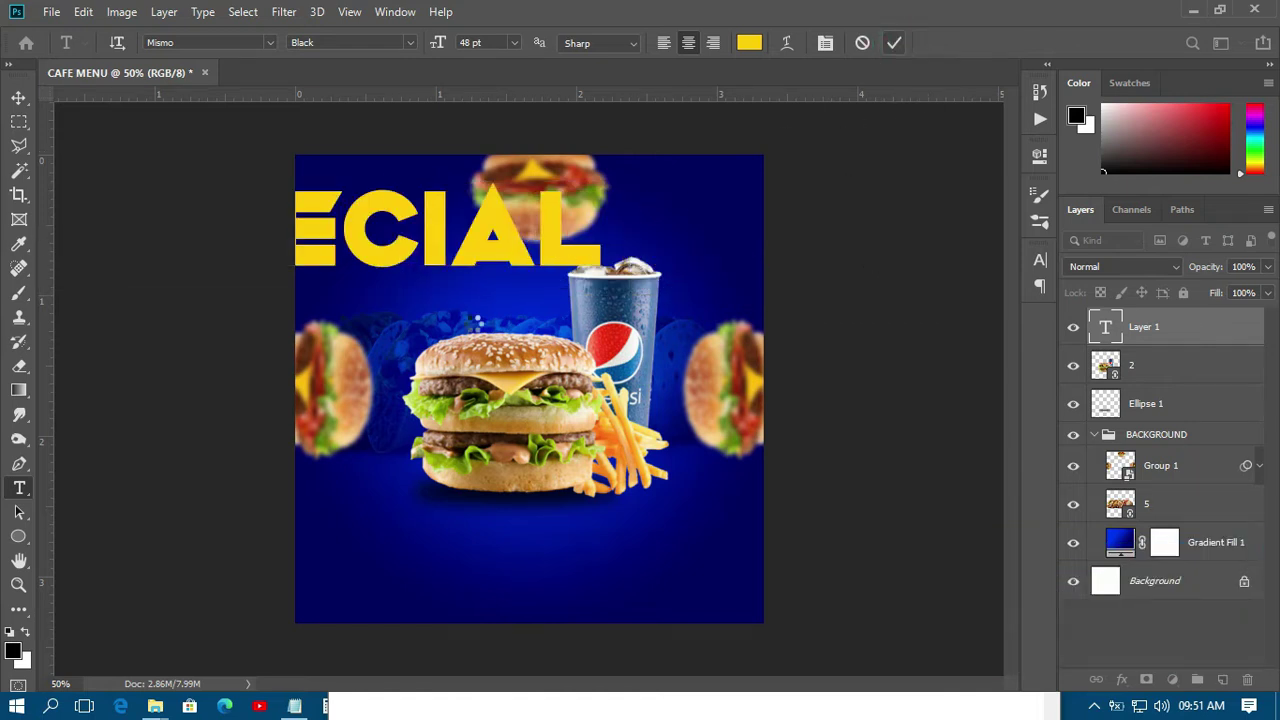
# Set the SPECIAL text size to 12 pt and shift it sideways to sit above the burger.
pyautogui.click(18, 97)
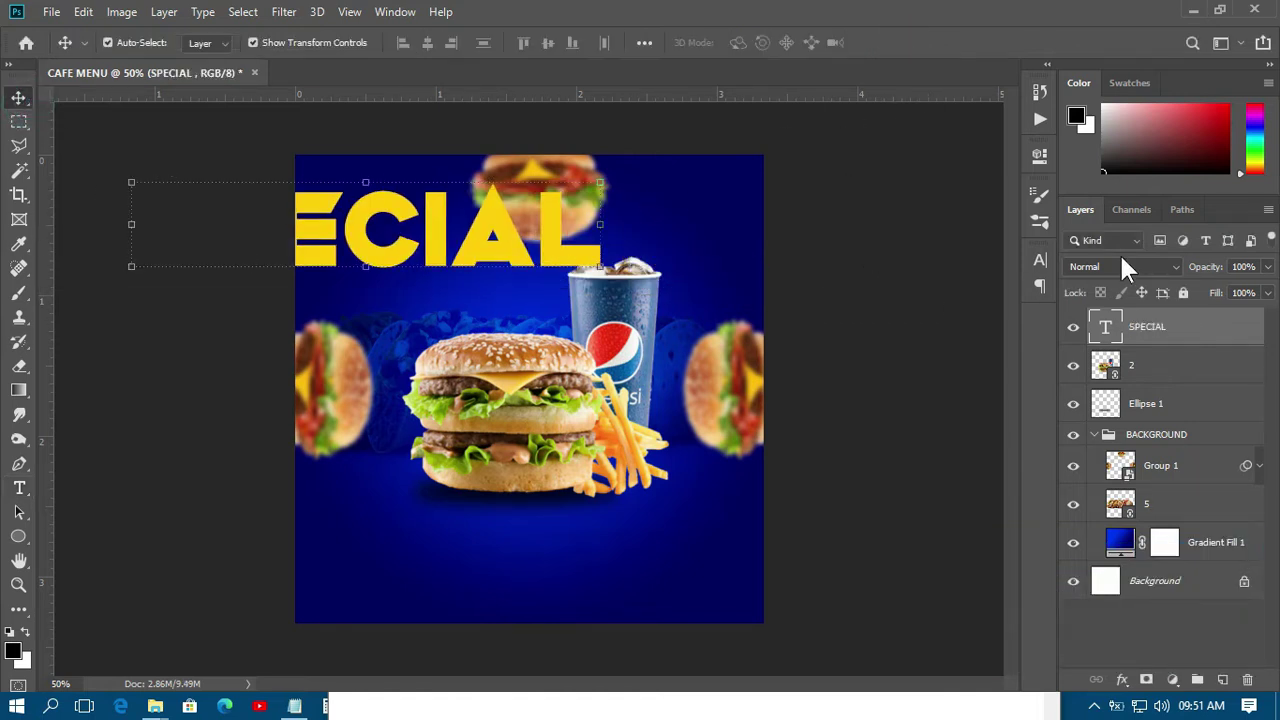
pyautogui.click(1040, 260)
pyautogui.click(904, 309)
pyautogui.click(877, 422)
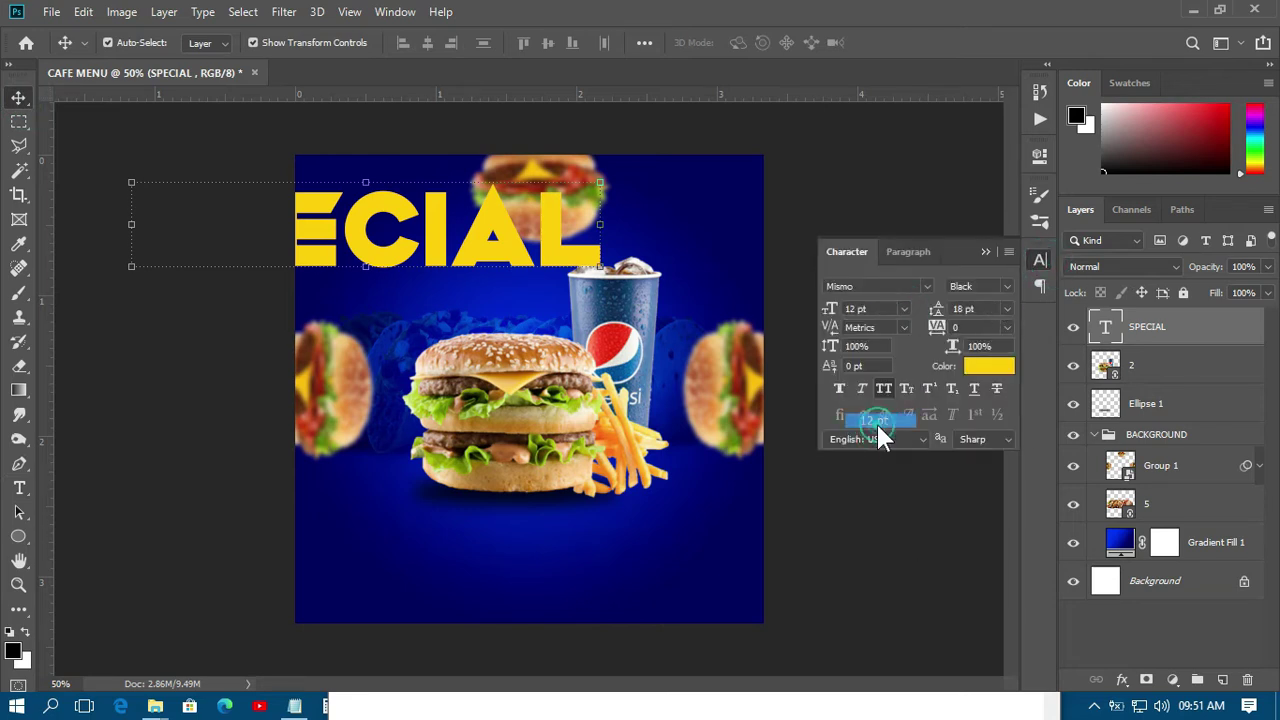
pyautogui.moveTo(426, 258); pyautogui.dragTo(485, 258)
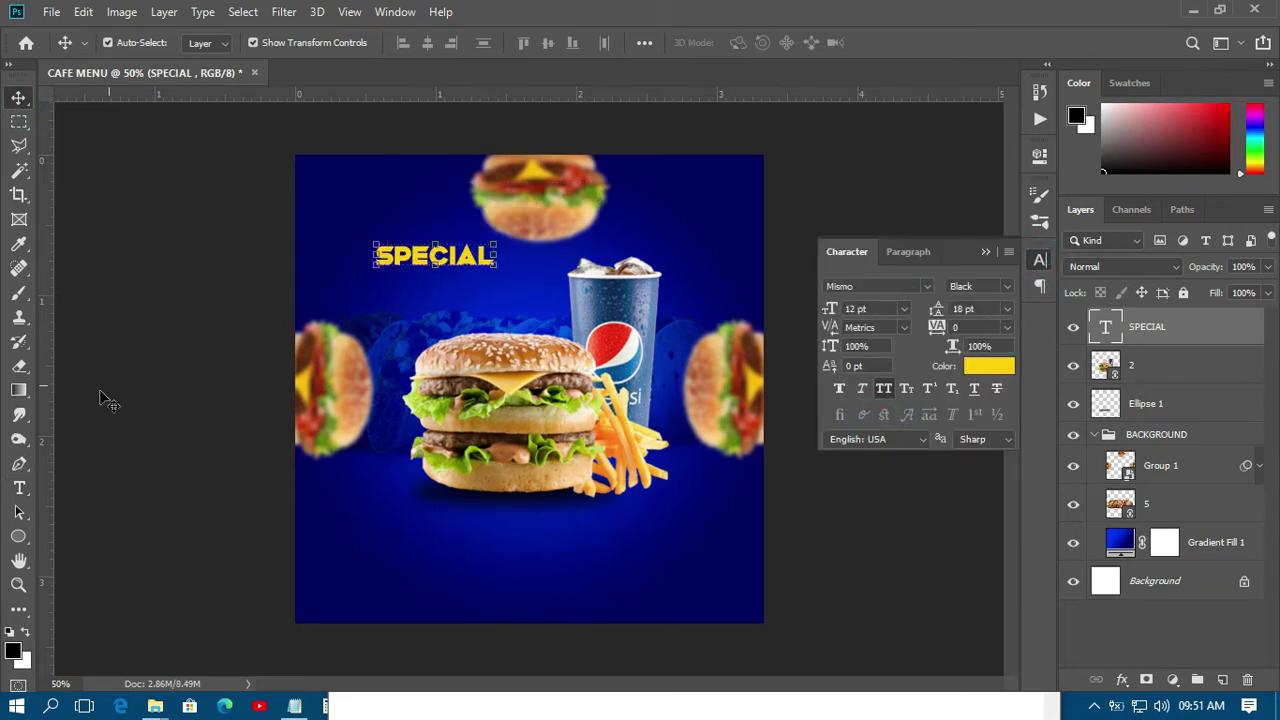
# Add a separate BURGER text at 12 pt and place it directly beneath SPECIAL.
pyautogui.click(20, 488)
pyautogui.click(371, 298)
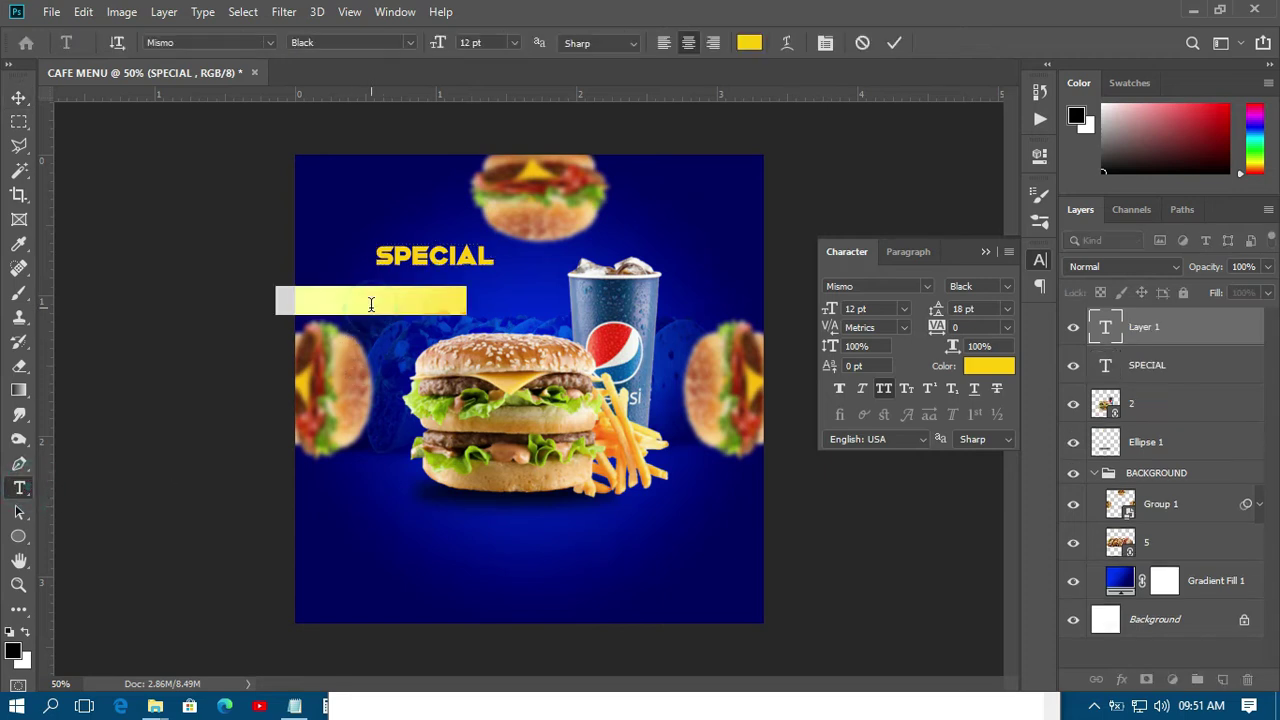
pyautogui.write('BURGER')
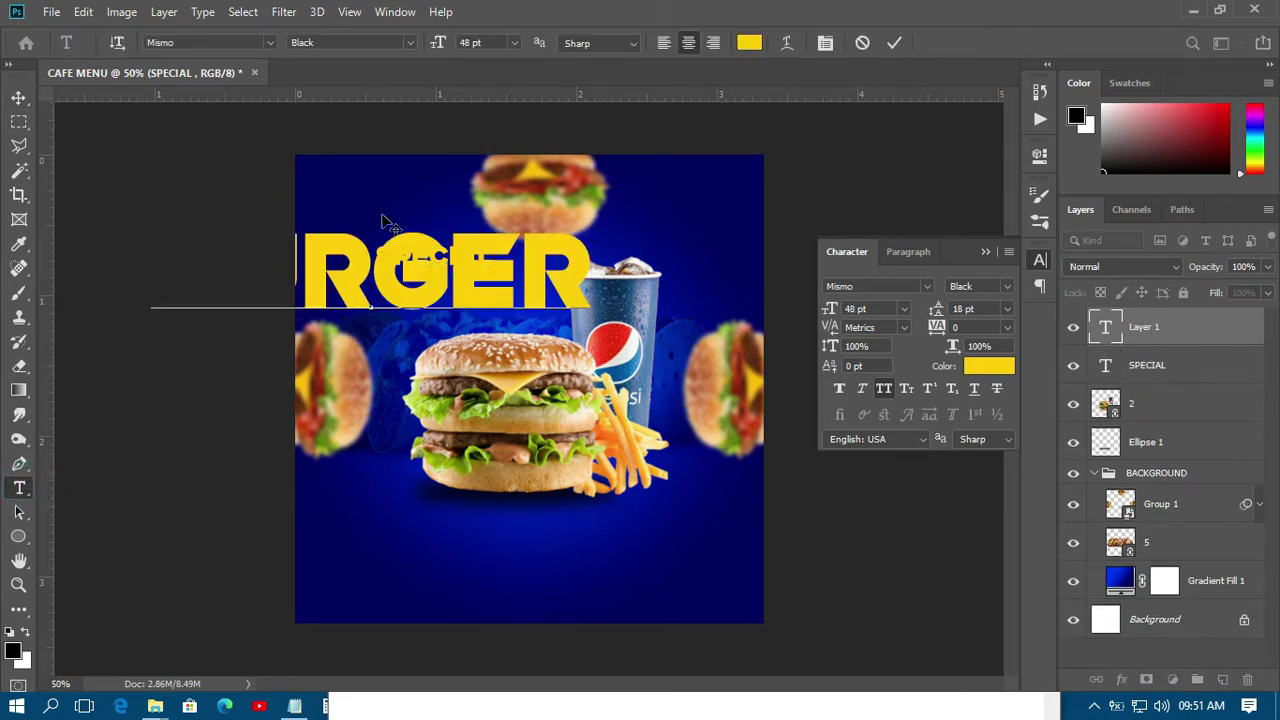
pyautogui.click(18, 97)
pyautogui.click(901, 310)
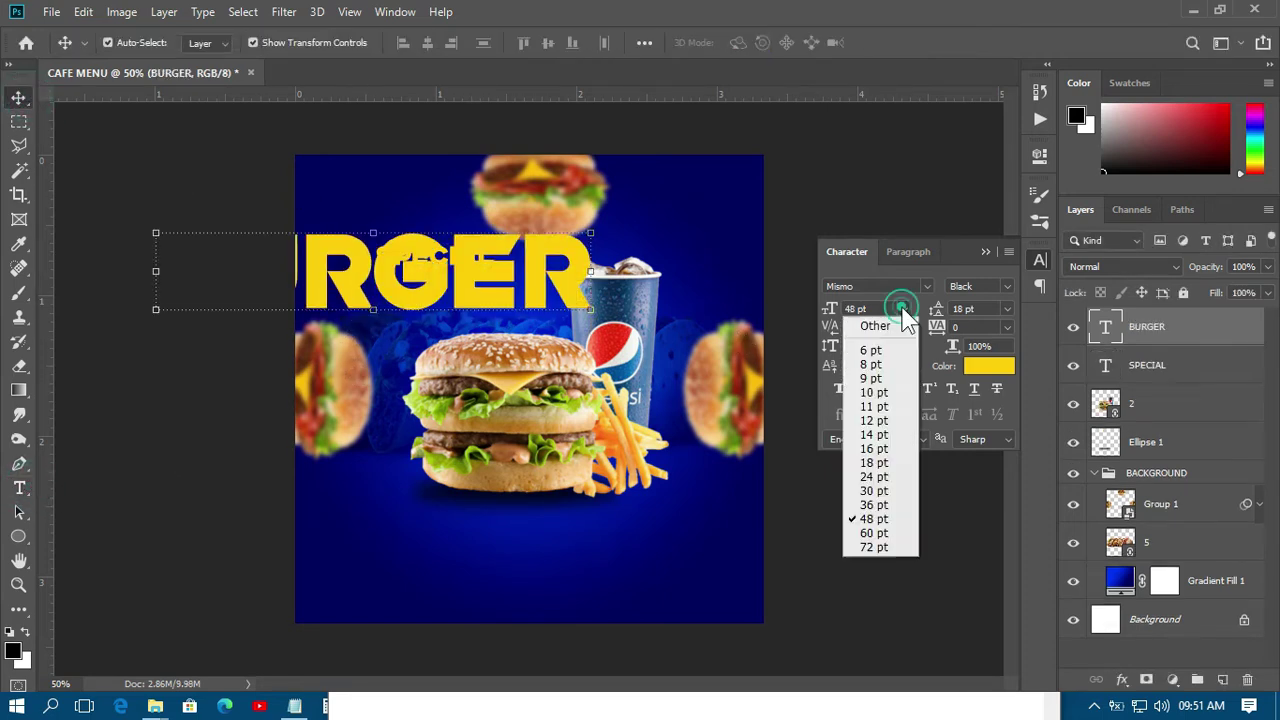
pyautogui.click(874, 422)
pyautogui.click(203, 353)
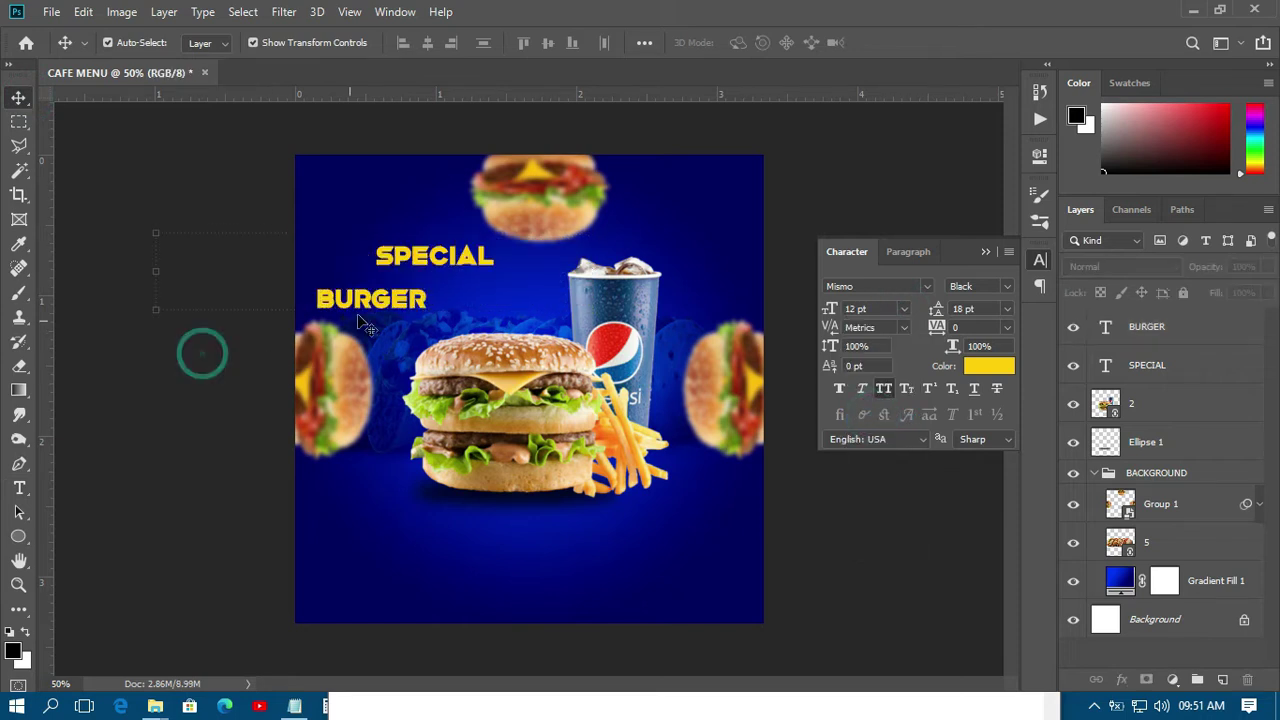
pyautogui.moveTo(376, 300); pyautogui.dragTo(443, 284)
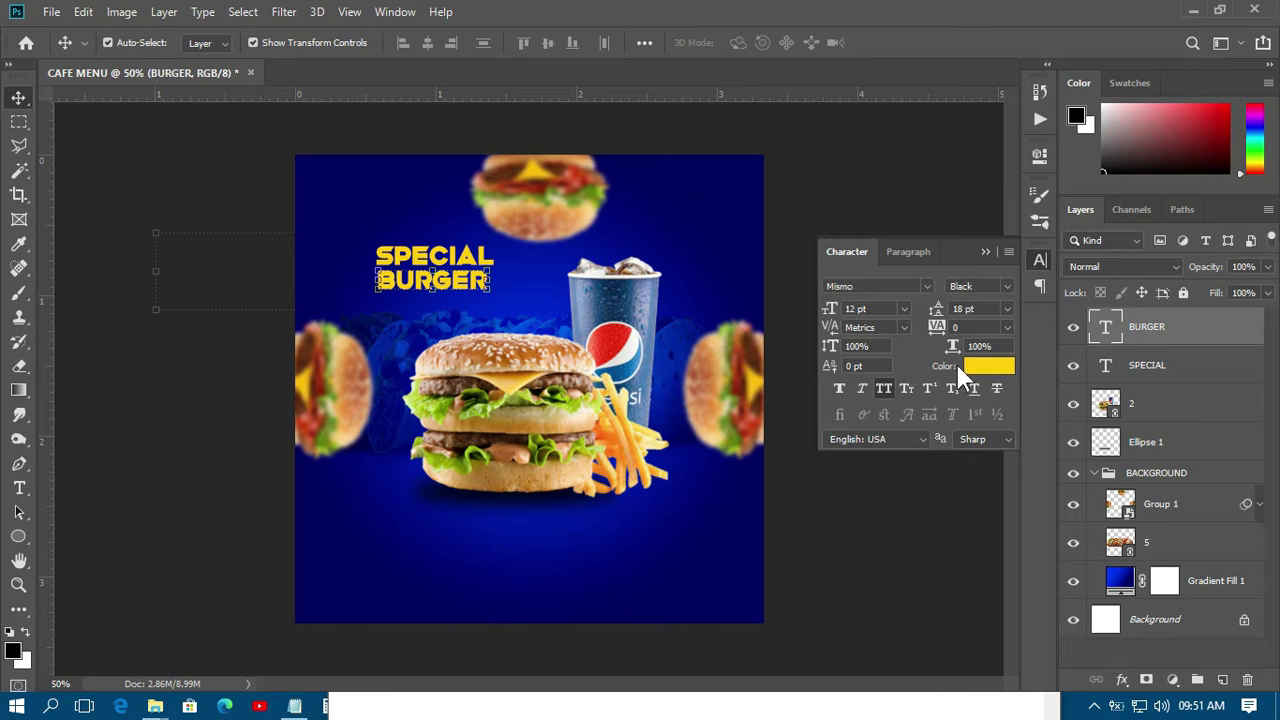
# Change the font of both the SPECIAL and BURGER texts to CF Night of Terror PERSONAL Regular.
pyautogui.click(1160, 365)
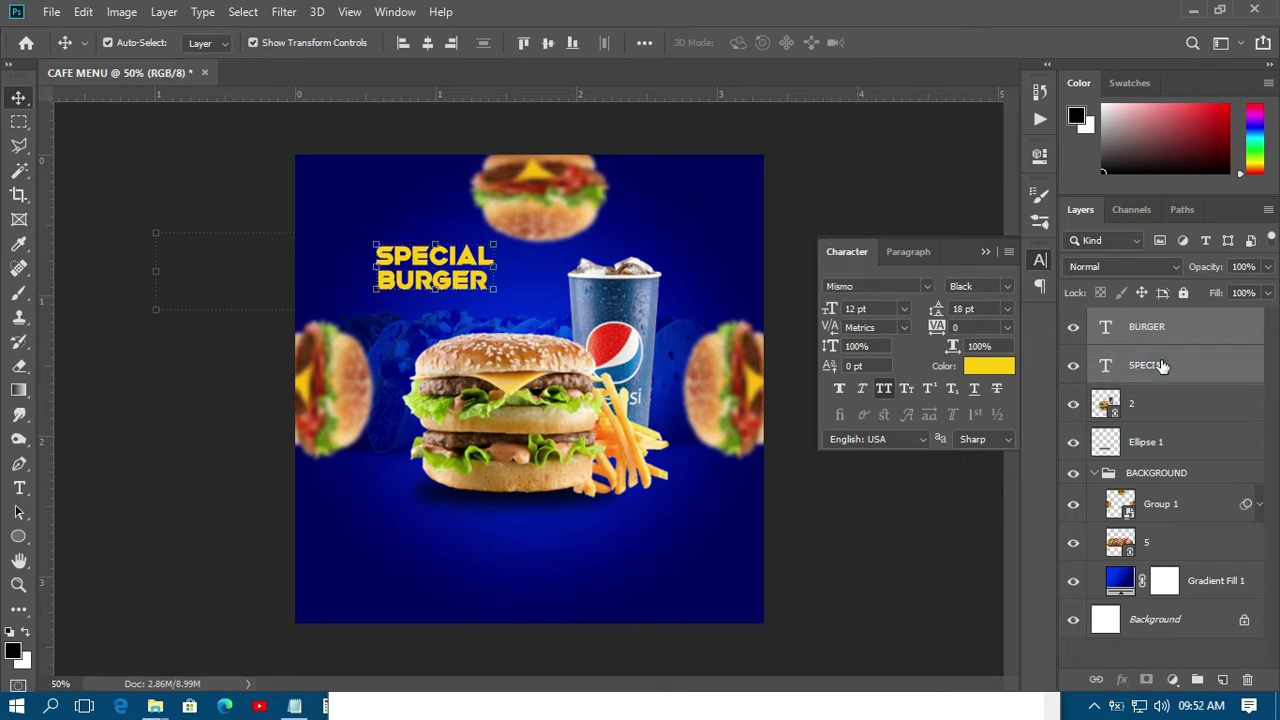
pyautogui.click(930, 286)
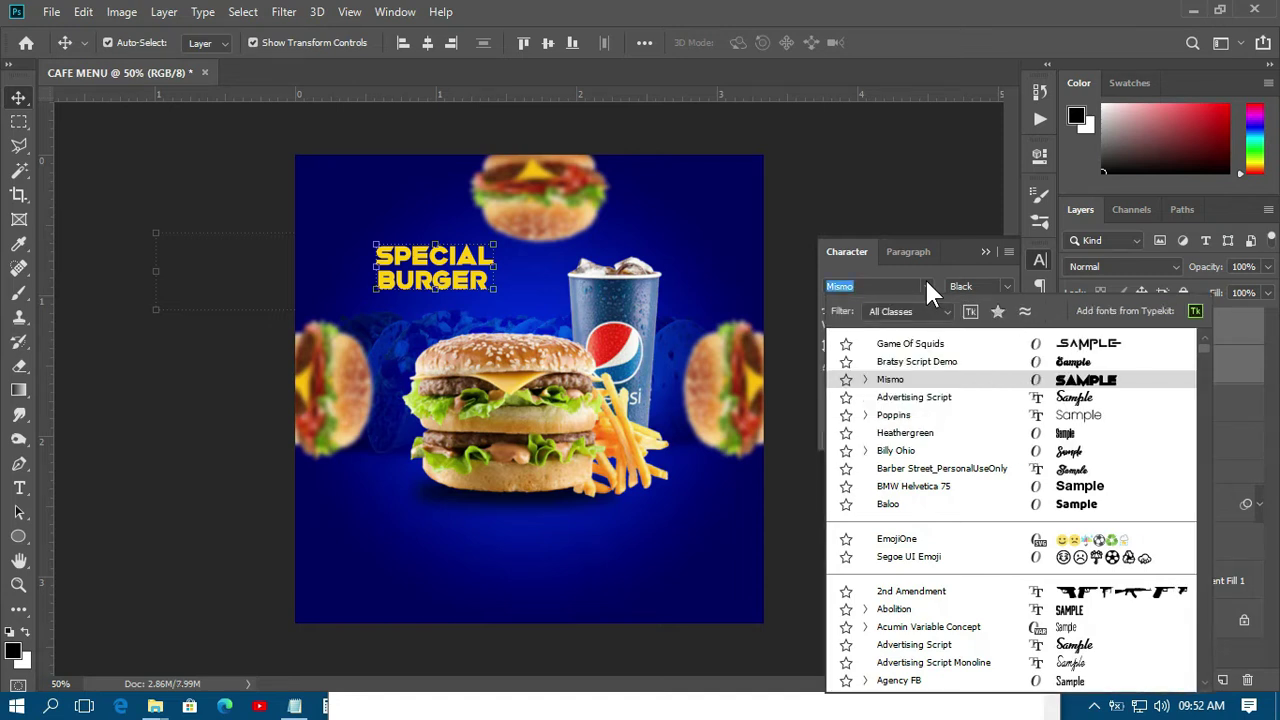
pyautogui.press('Up')
pyautogui.press('Up')
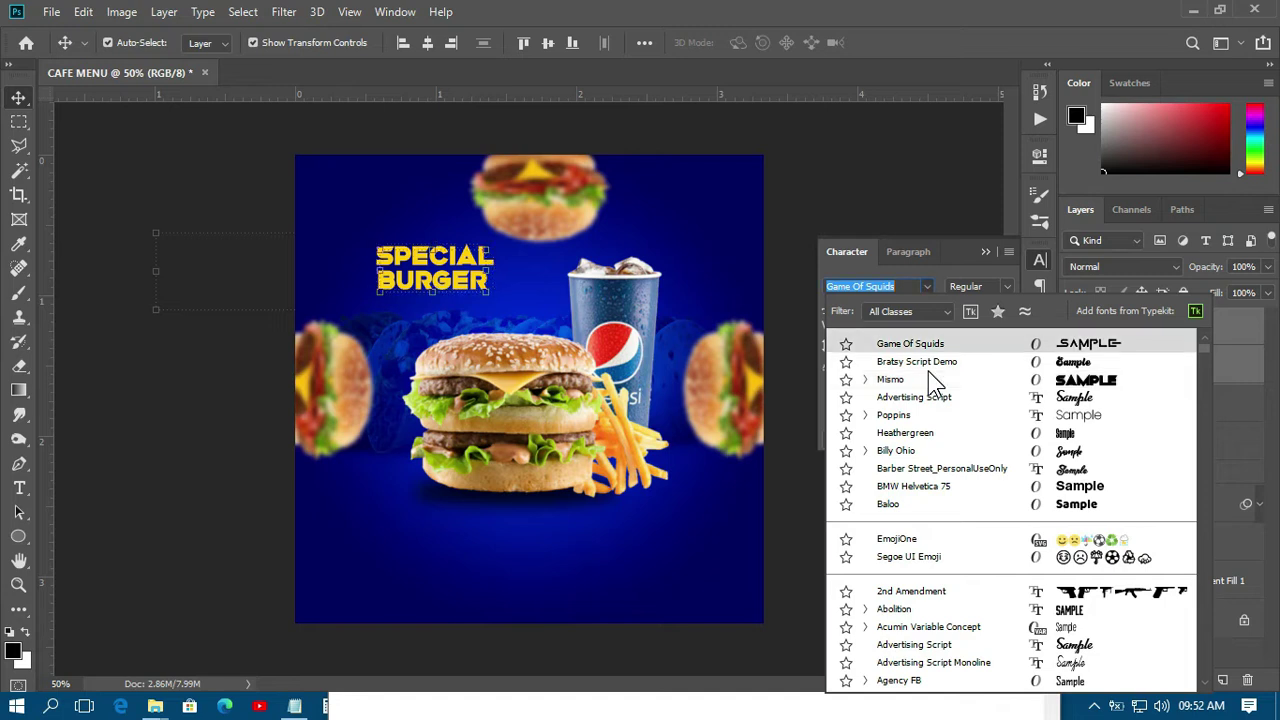
pyautogui.press('Down')
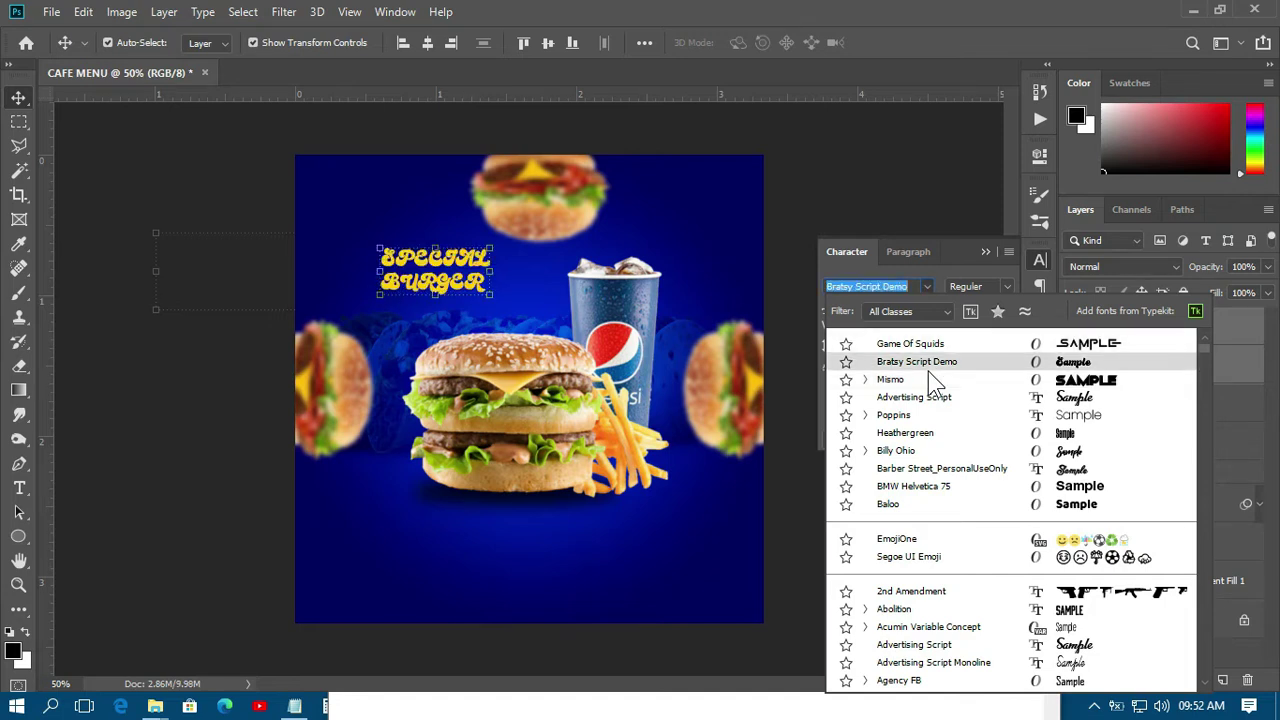
pyautogui.scroll(-3, 928, 371)
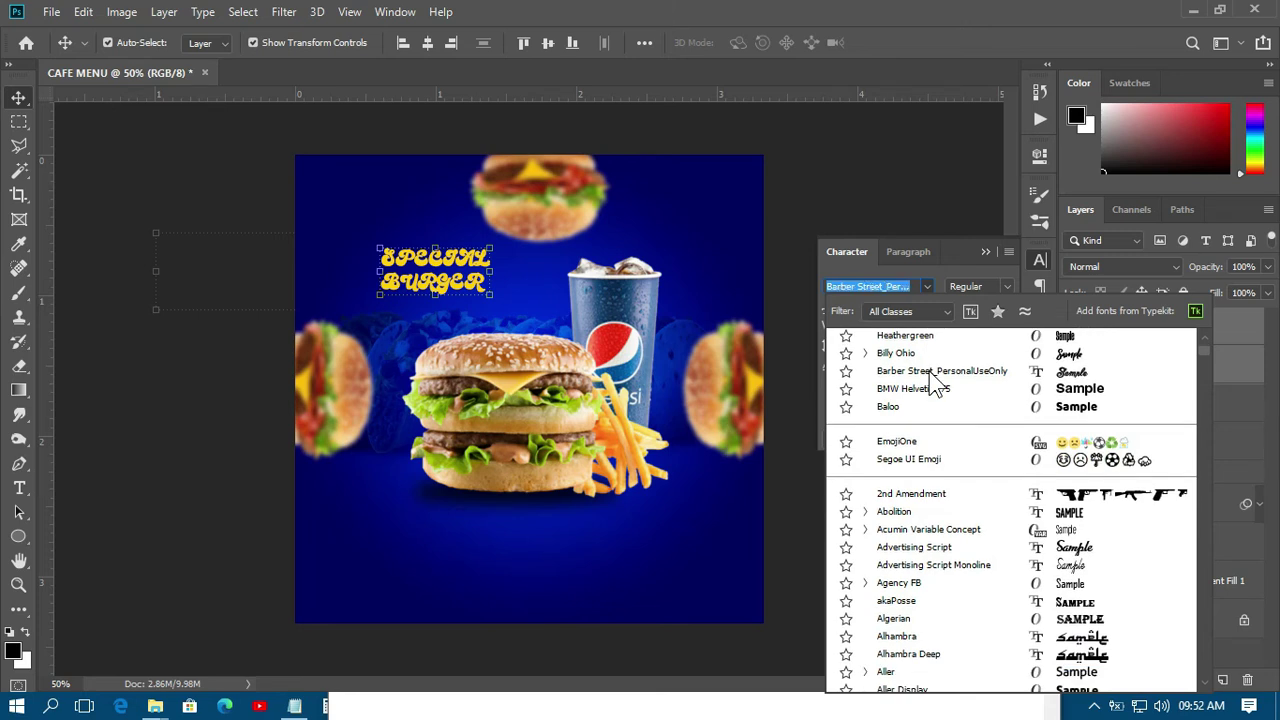
pyautogui.scroll(3, 930, 372)
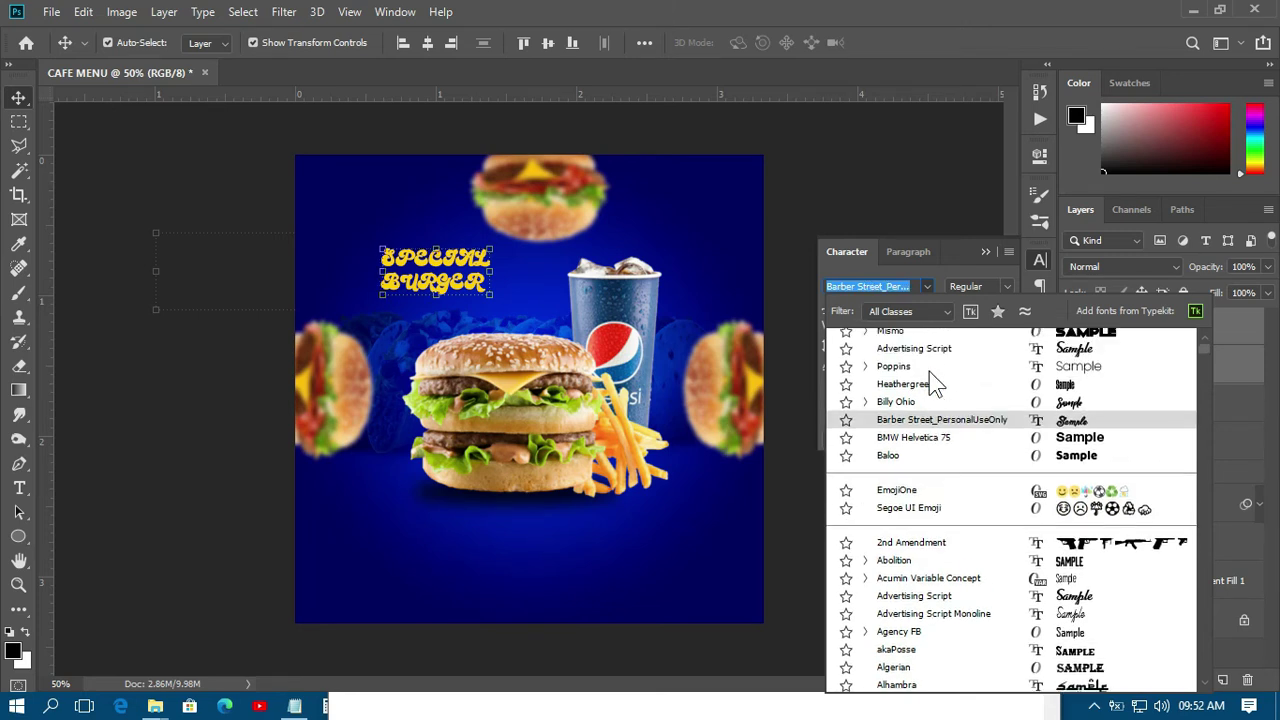
pyautogui.write('NIGH')
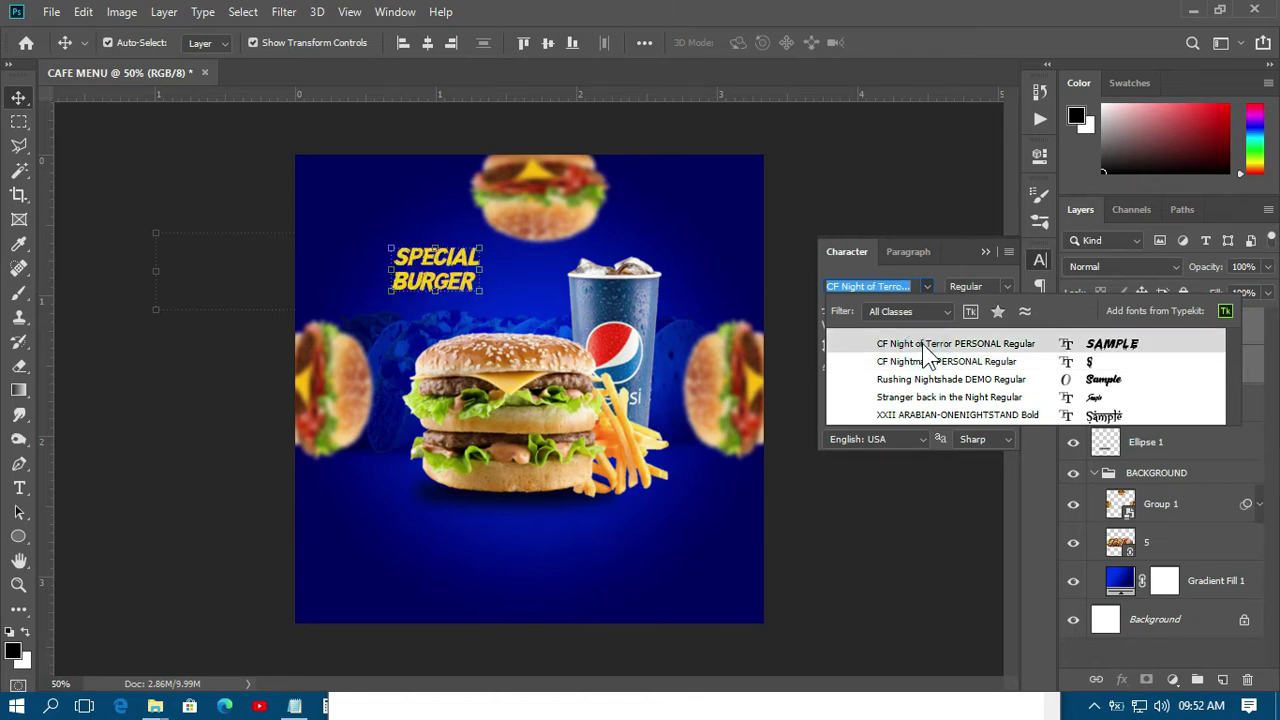
pyautogui.press('Escape')
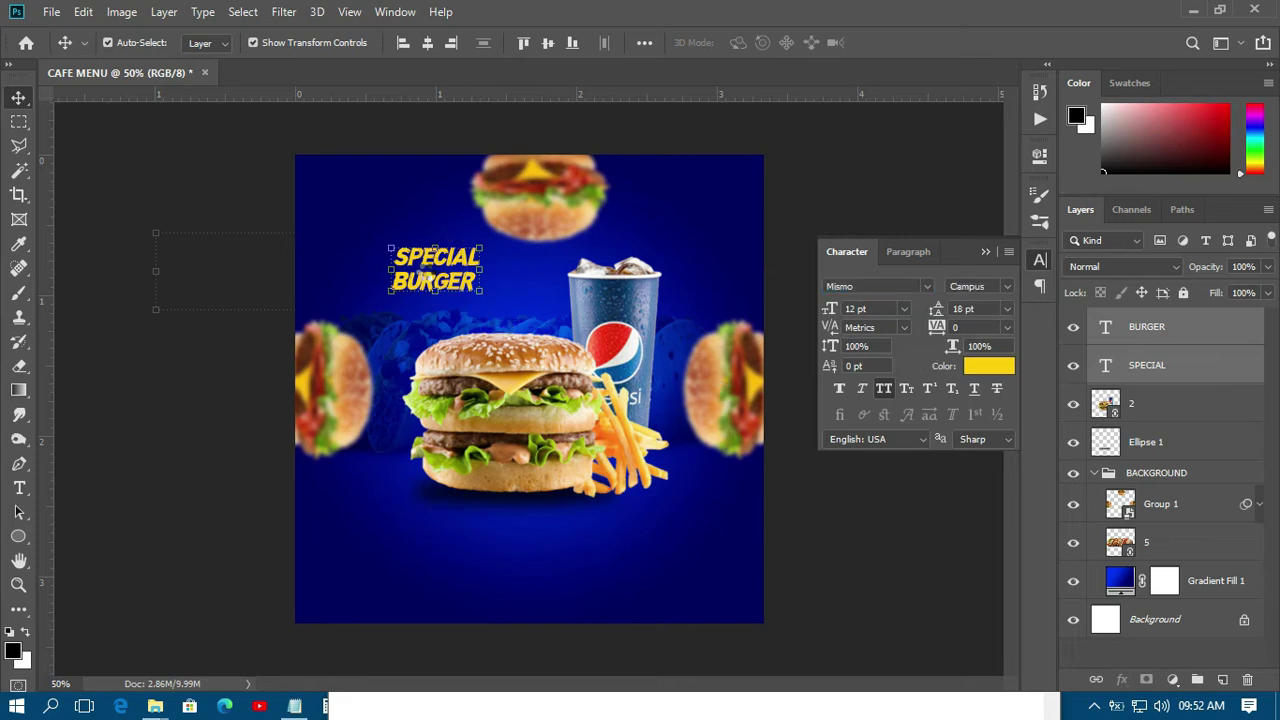
pyautogui.click(440, 283)
# Enlarge the SPECIAL and BURGER texts to 30 pt and move BURGER down to clear the overlap with SPECIAL.
pyautogui.click(904, 308)
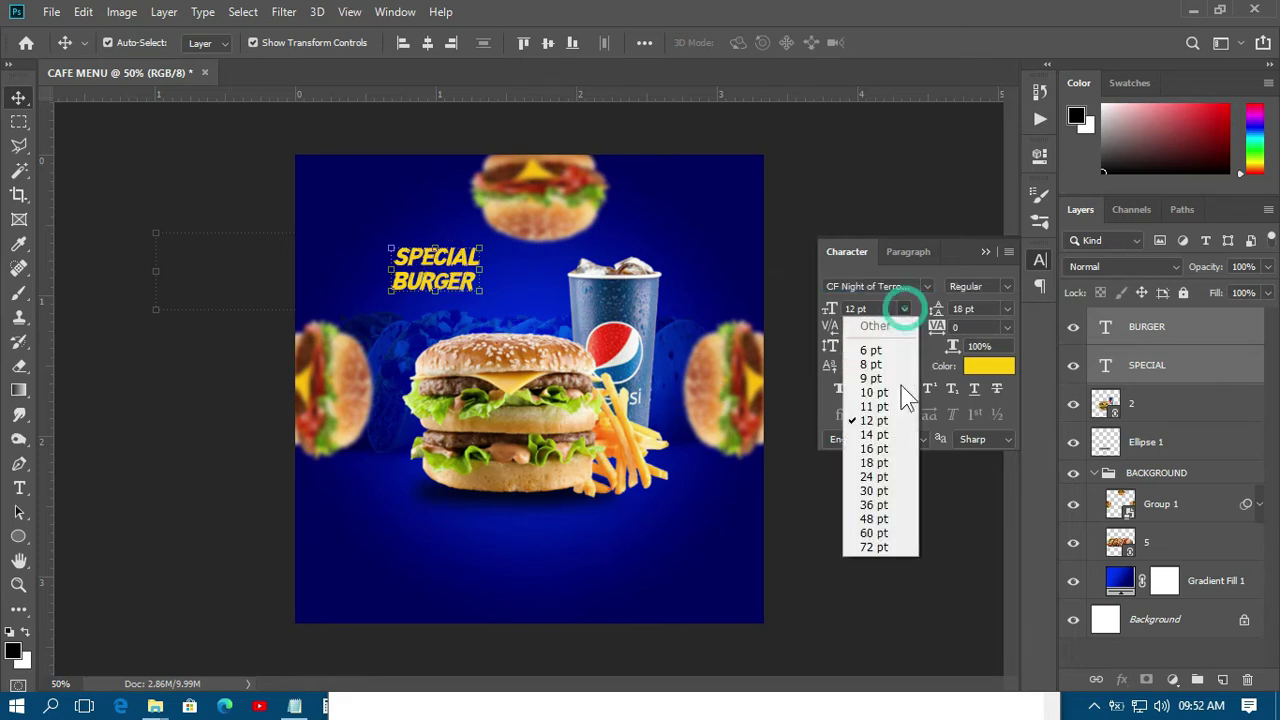
pyautogui.click(877, 456)
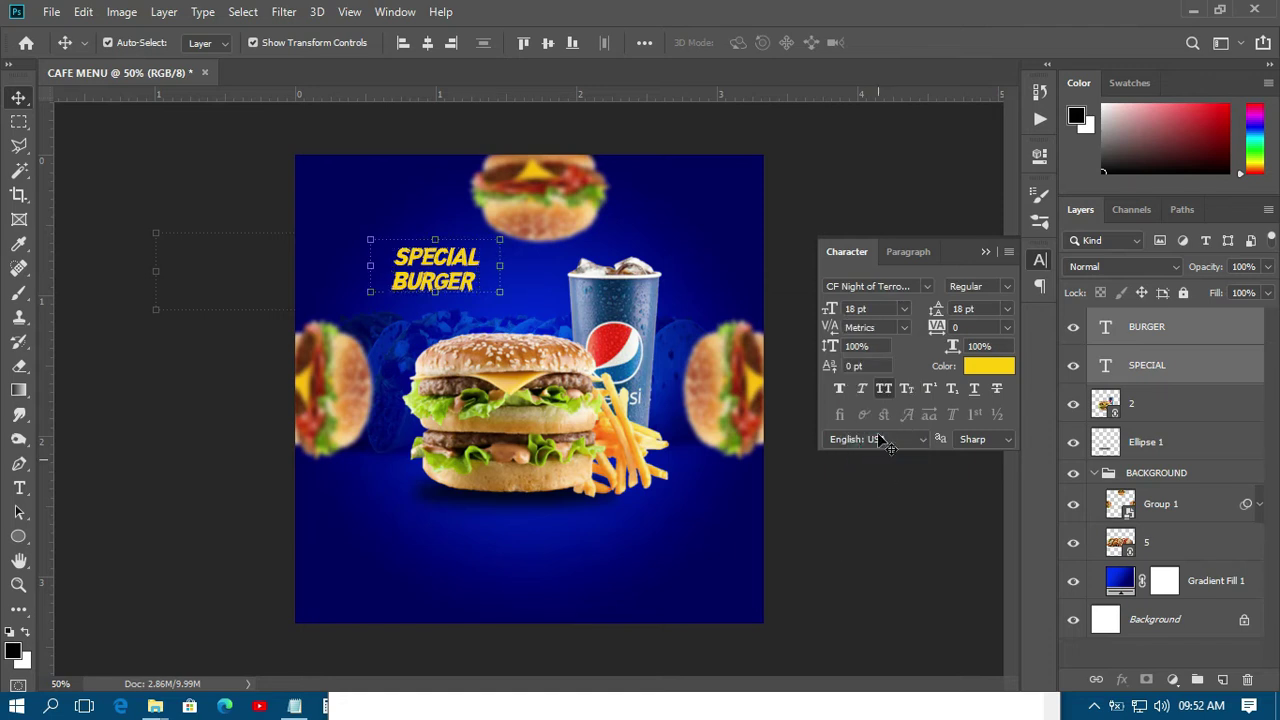
pyautogui.click(904, 308)
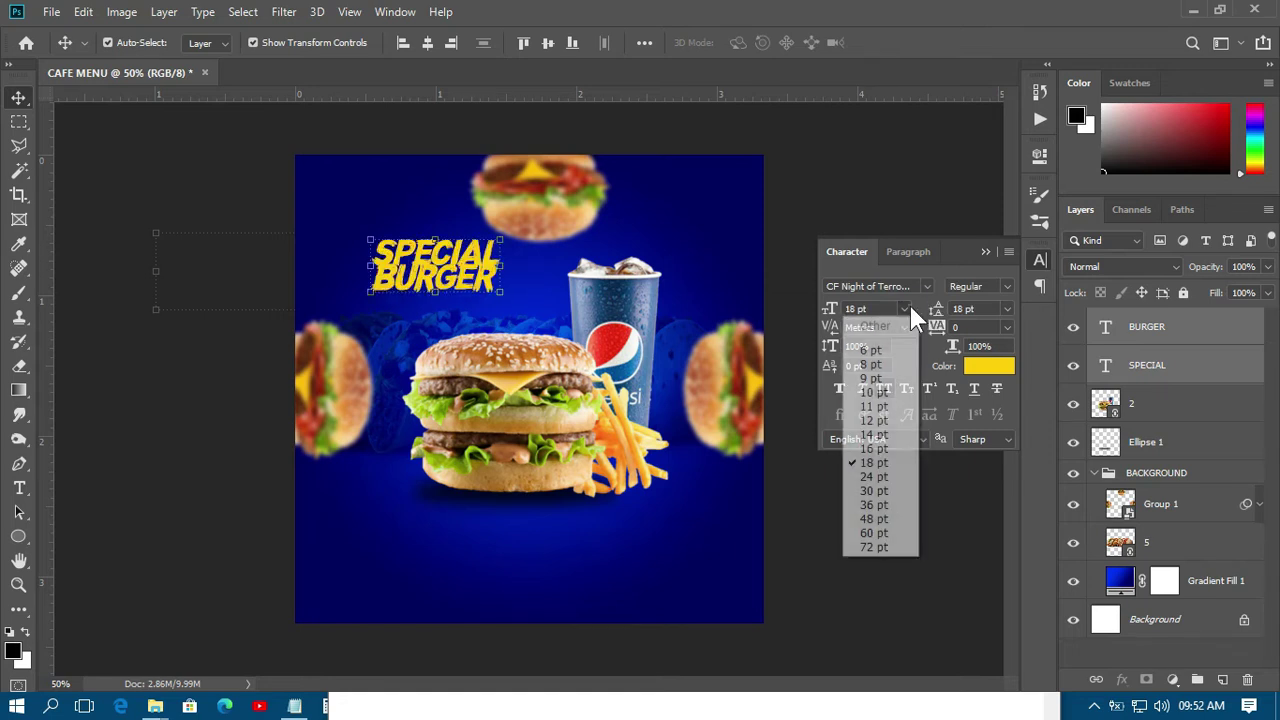
pyautogui.click(886, 472)
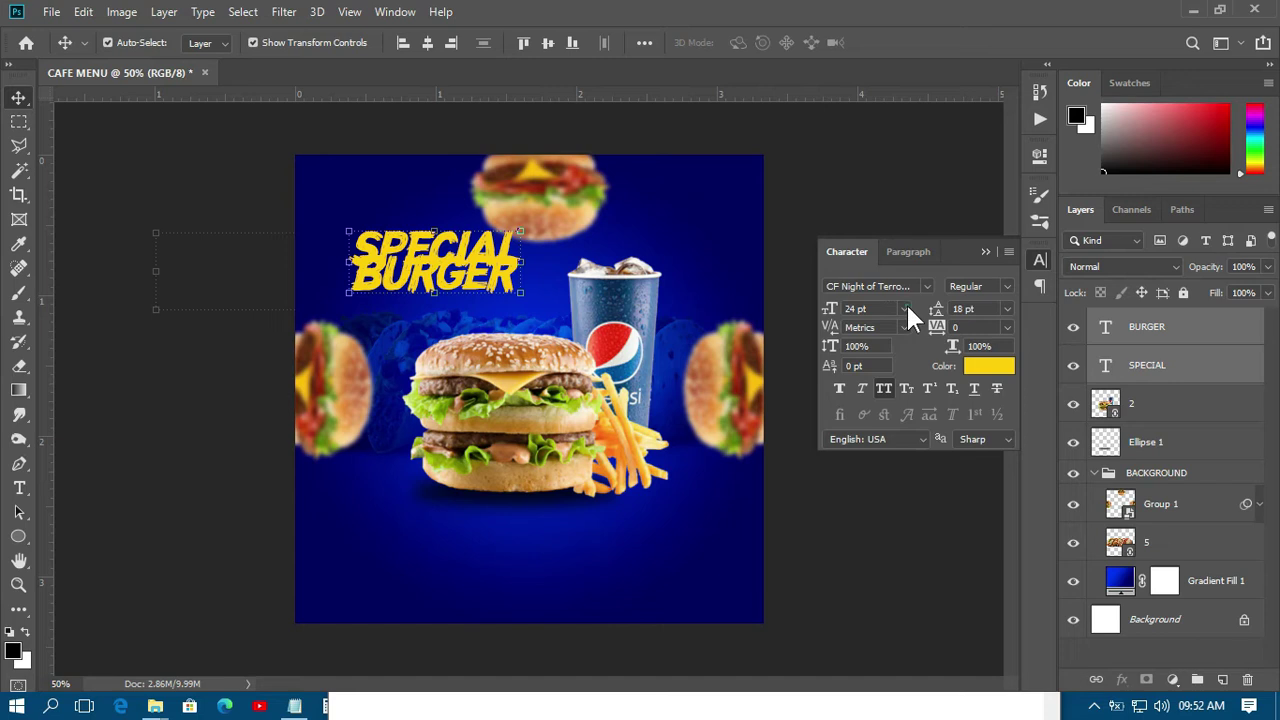
pyautogui.click(906, 309)
pyautogui.click(896, 491)
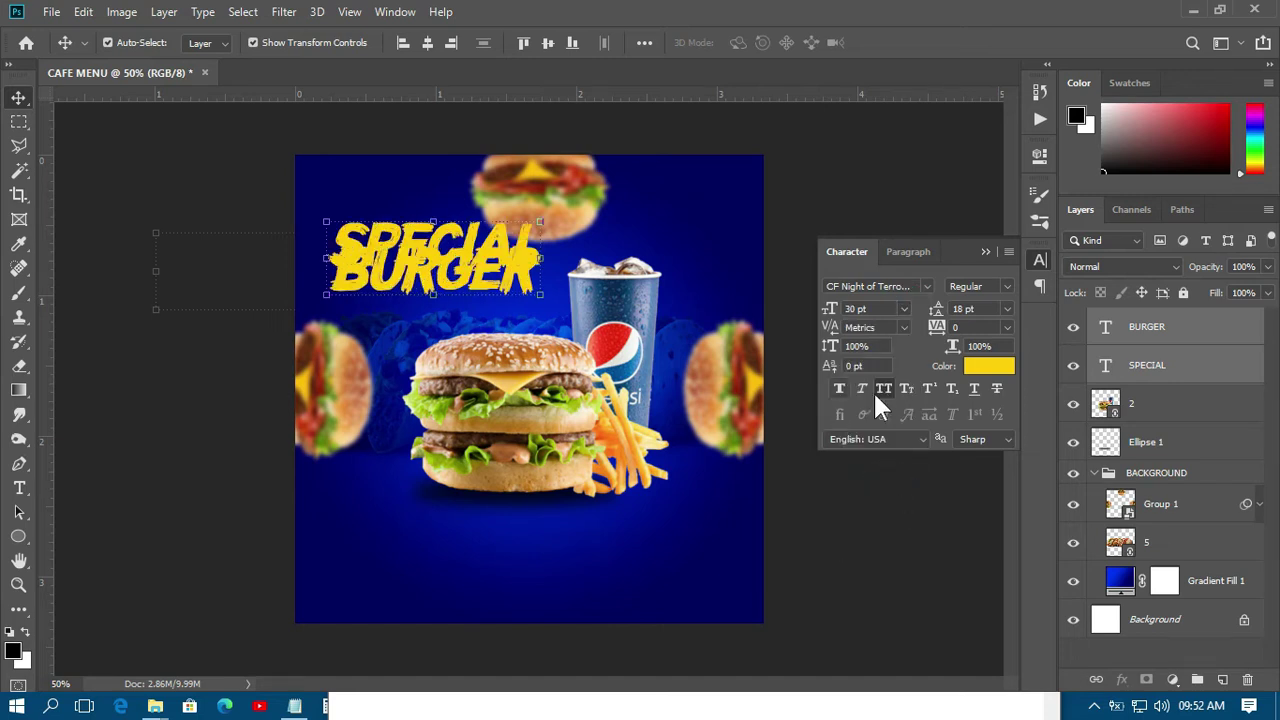
pyautogui.click(172, 414)
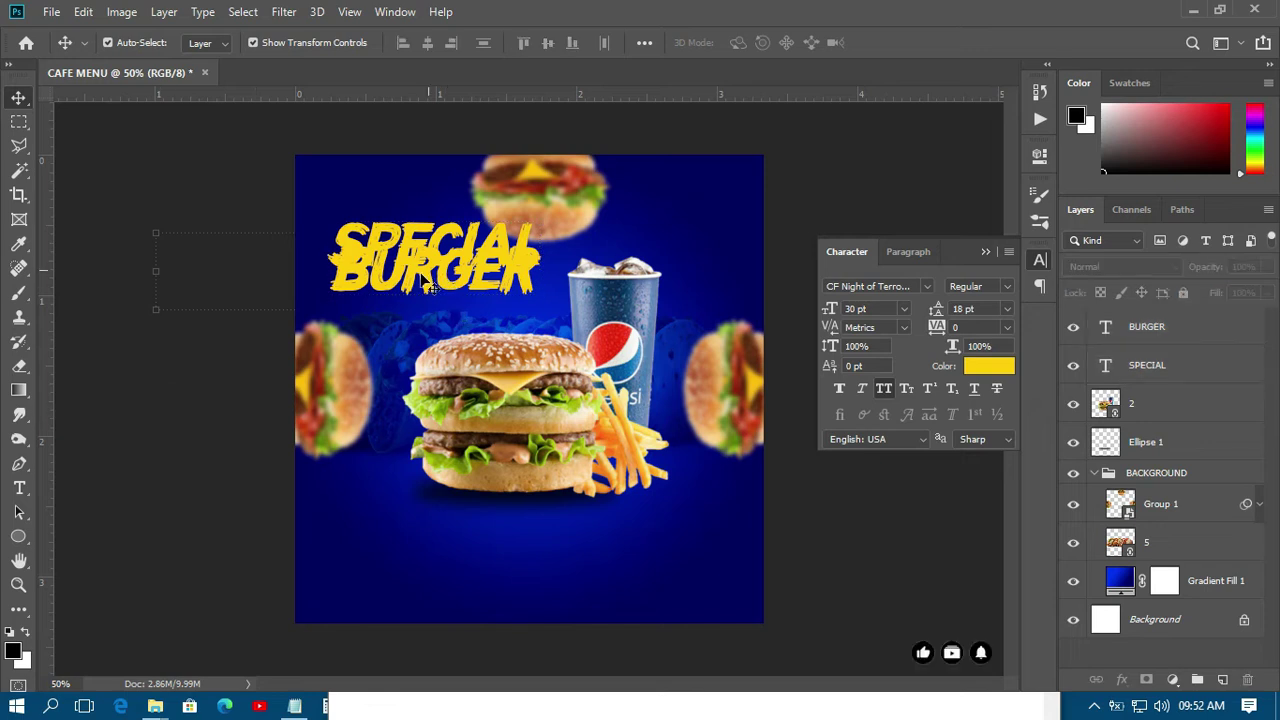
pyautogui.moveTo(428, 285); pyautogui.dragTo(418, 308)
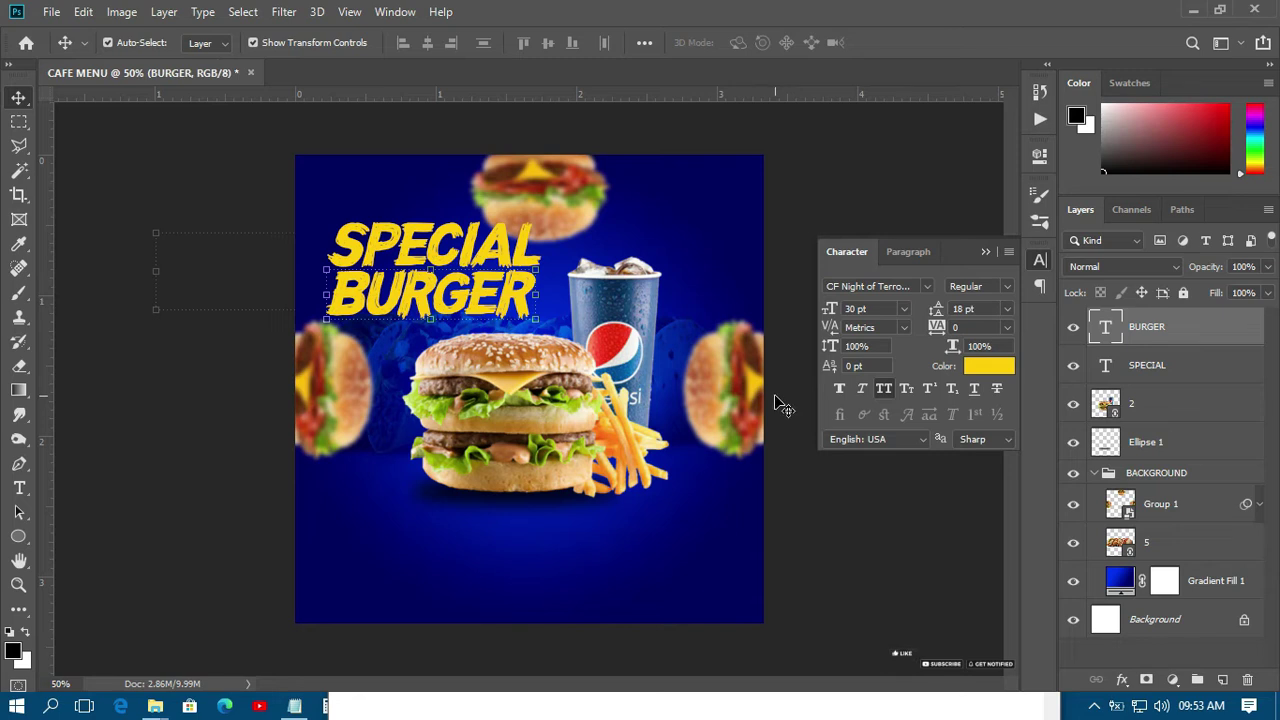
# Skew the SPECIAL and BURGER texts together so both lines slant upward toward their right ends.
pyautogui.keyDown('shift'); pyautogui.click(1165, 366); pyautogui.keyUp('shift')
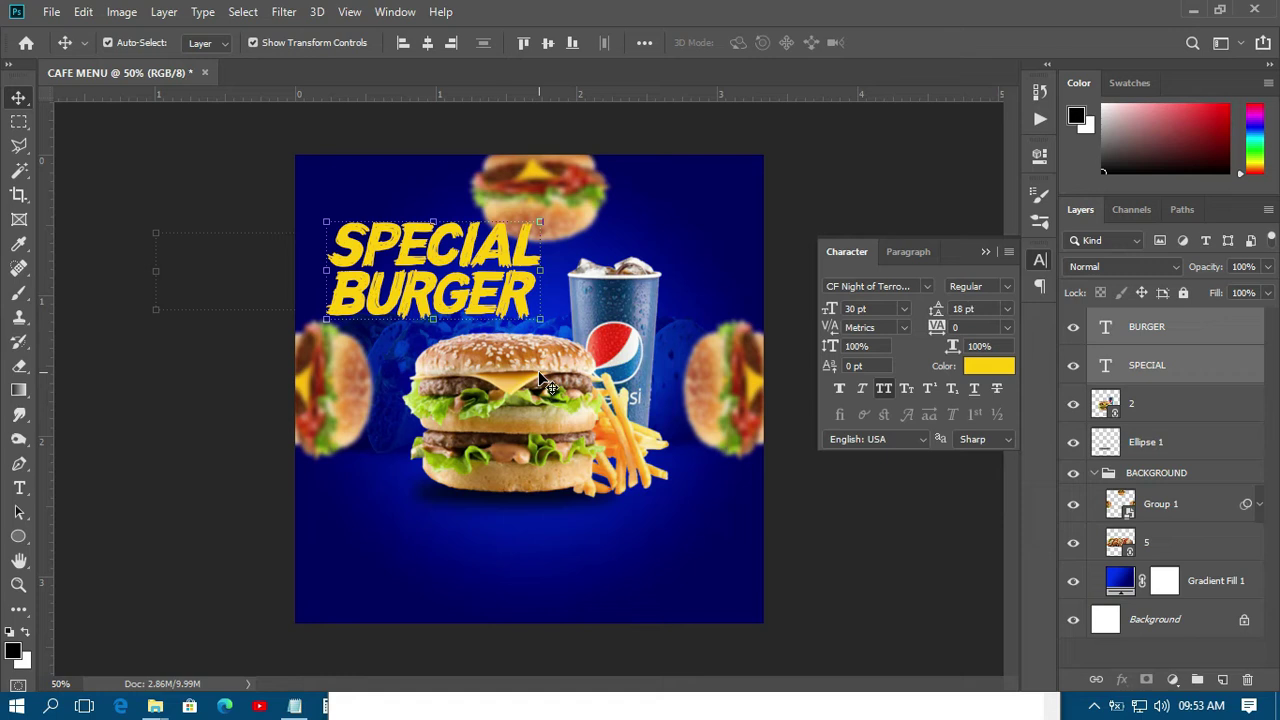
pyautogui.rightClick(443, 238)
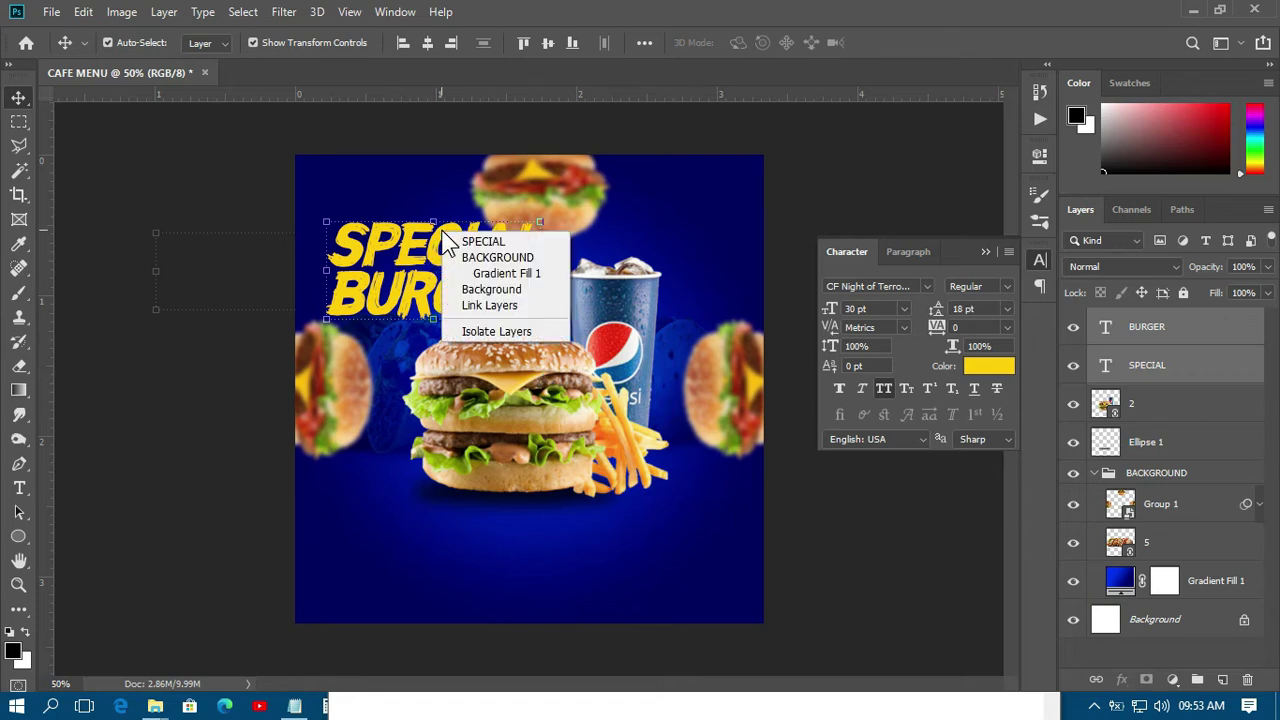
pyautogui.click(442, 262)
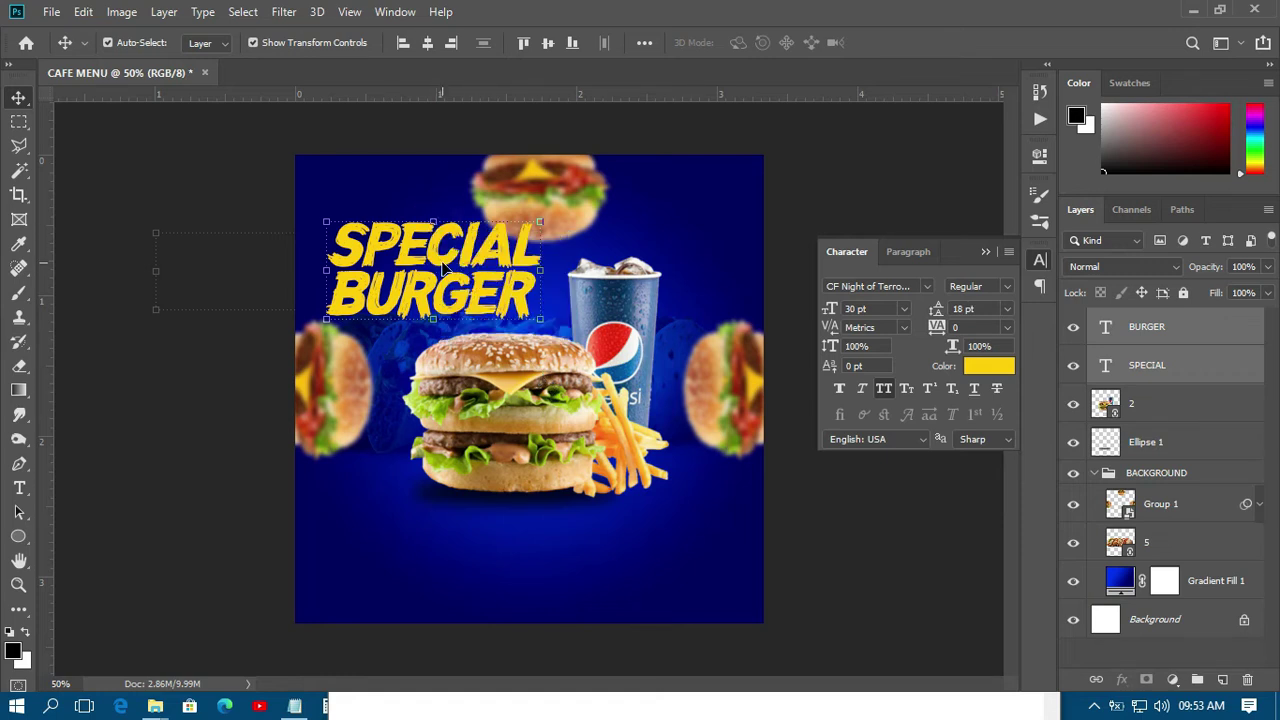
pyautogui.hotkey('ctrl', 't')
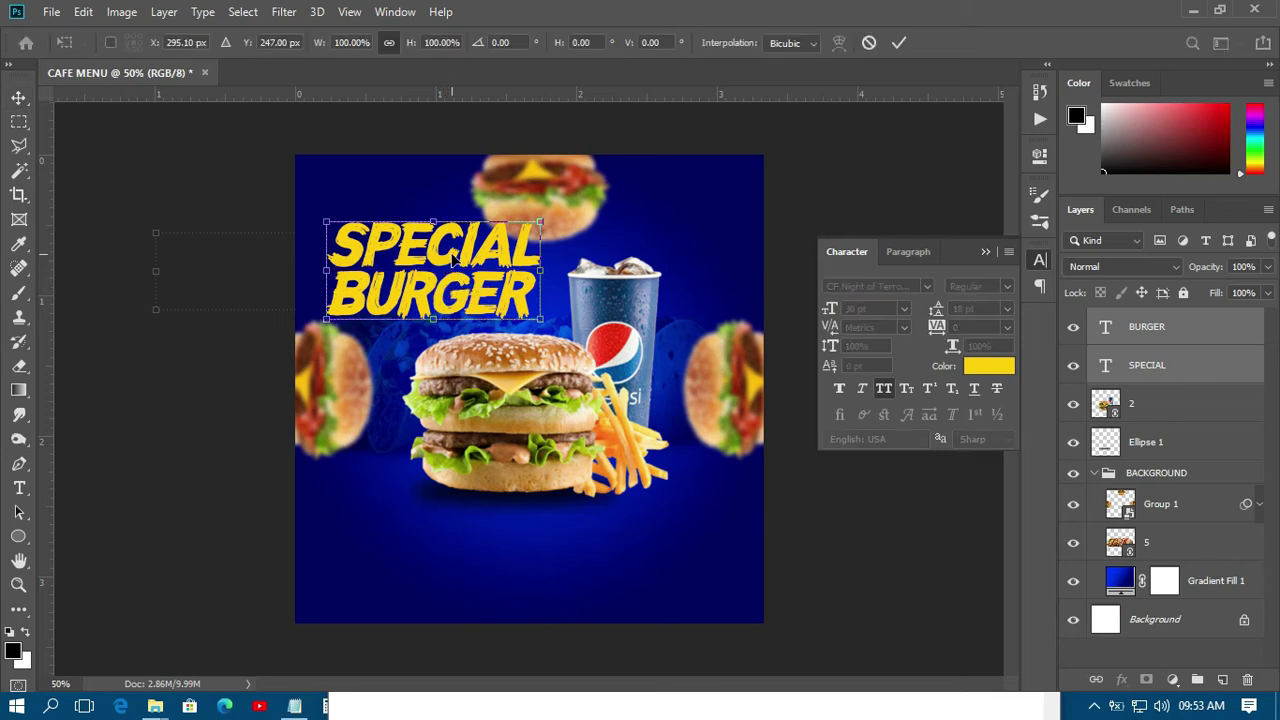
pyautogui.rightClick(453, 262)
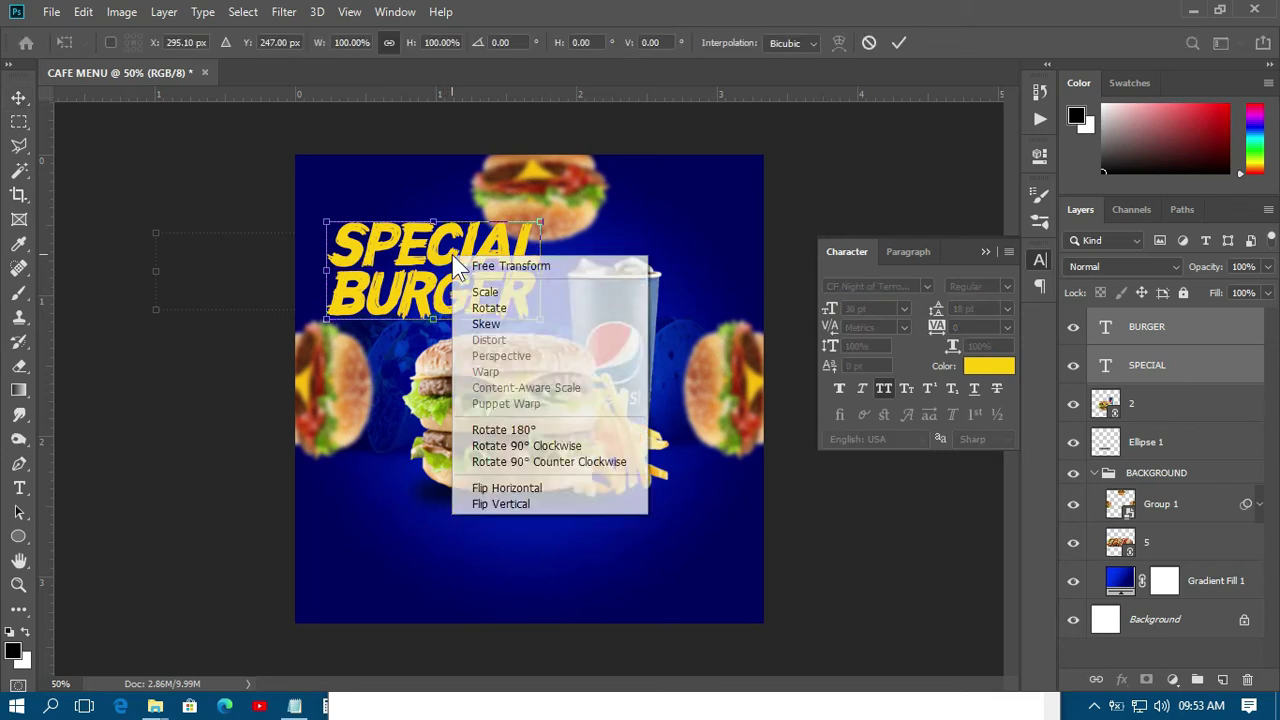
pyautogui.click(488, 327)
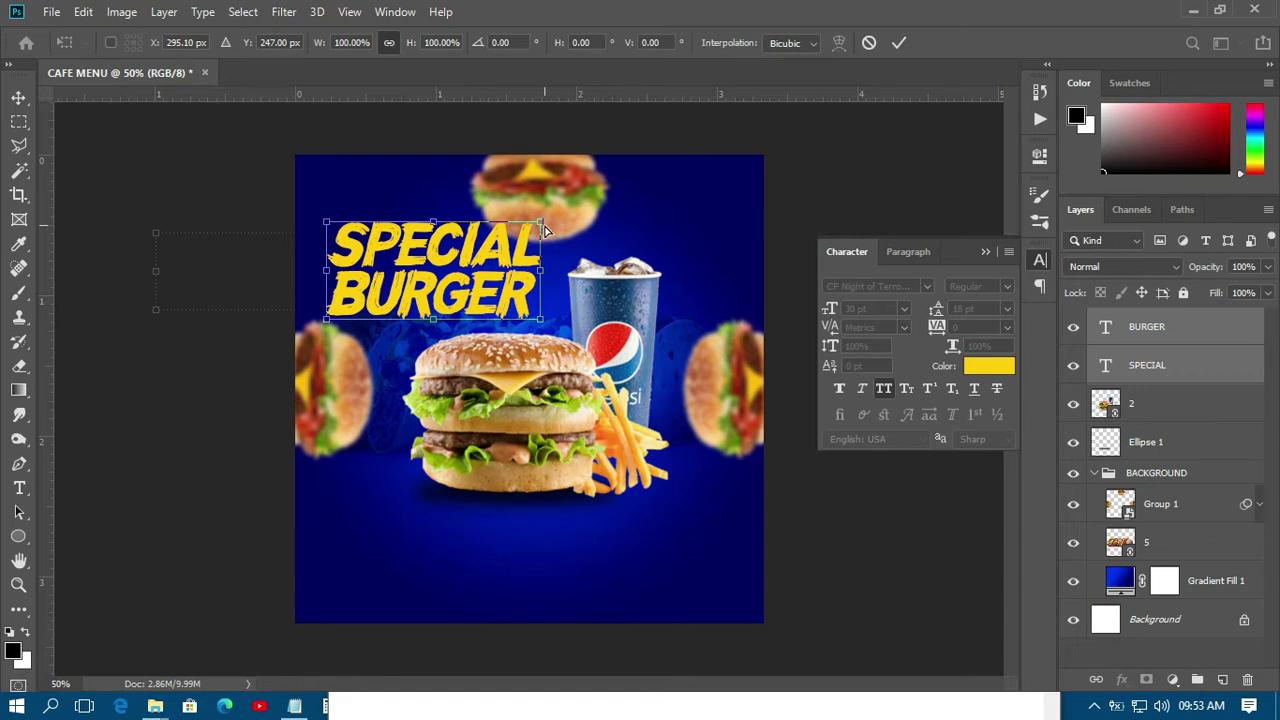
pyautogui.moveTo(541, 228); pyautogui.dragTo(539, 177)
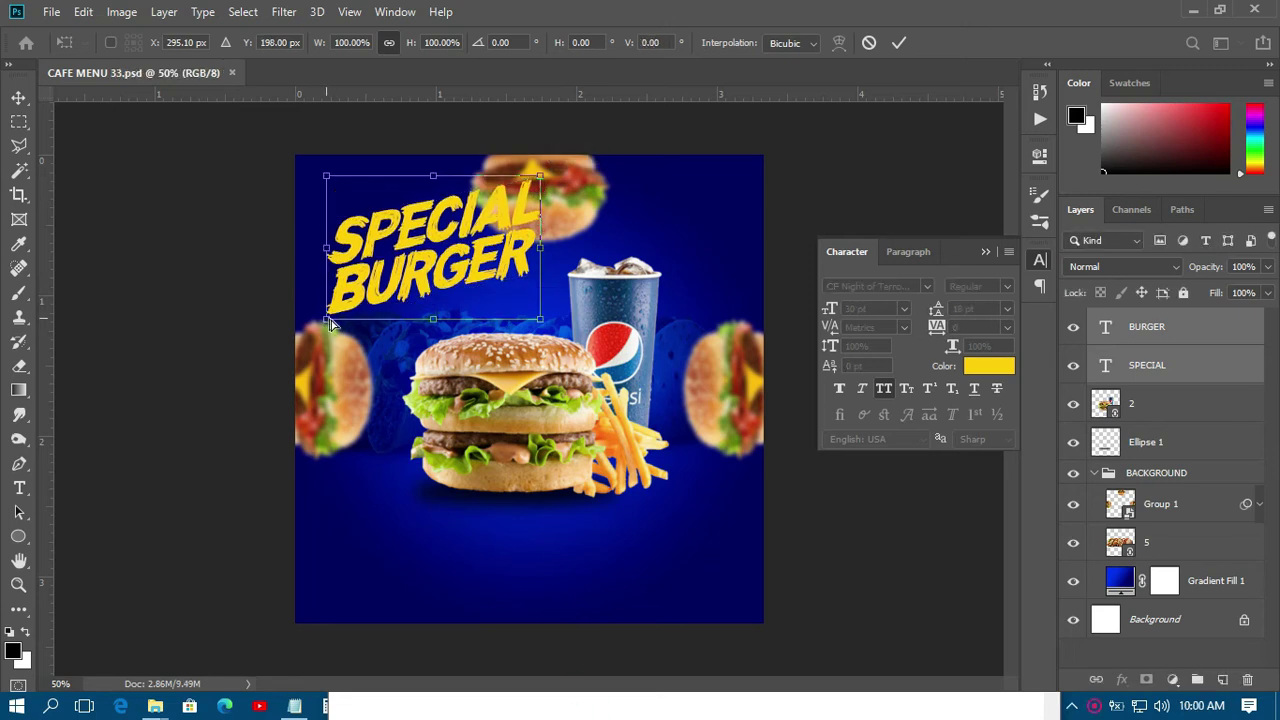
pyautogui.moveTo(330, 321); pyautogui.dragTo(326, 320)
pyautogui.moveTo(540, 175); pyautogui.dragTo(538, 171)
pyautogui.click(904, 41)
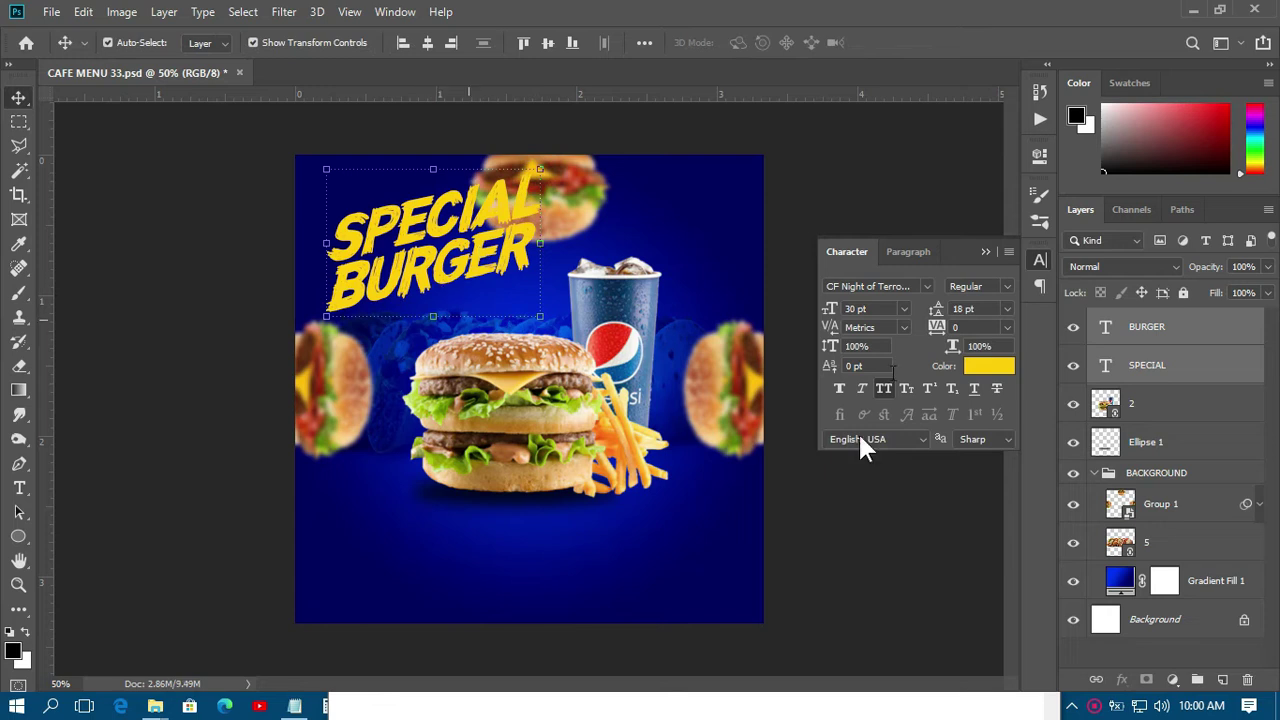
# Set both heading texts to 24 pt and move BURGER up to close the gap under SPECIAL.
pyautogui.click(903, 309)
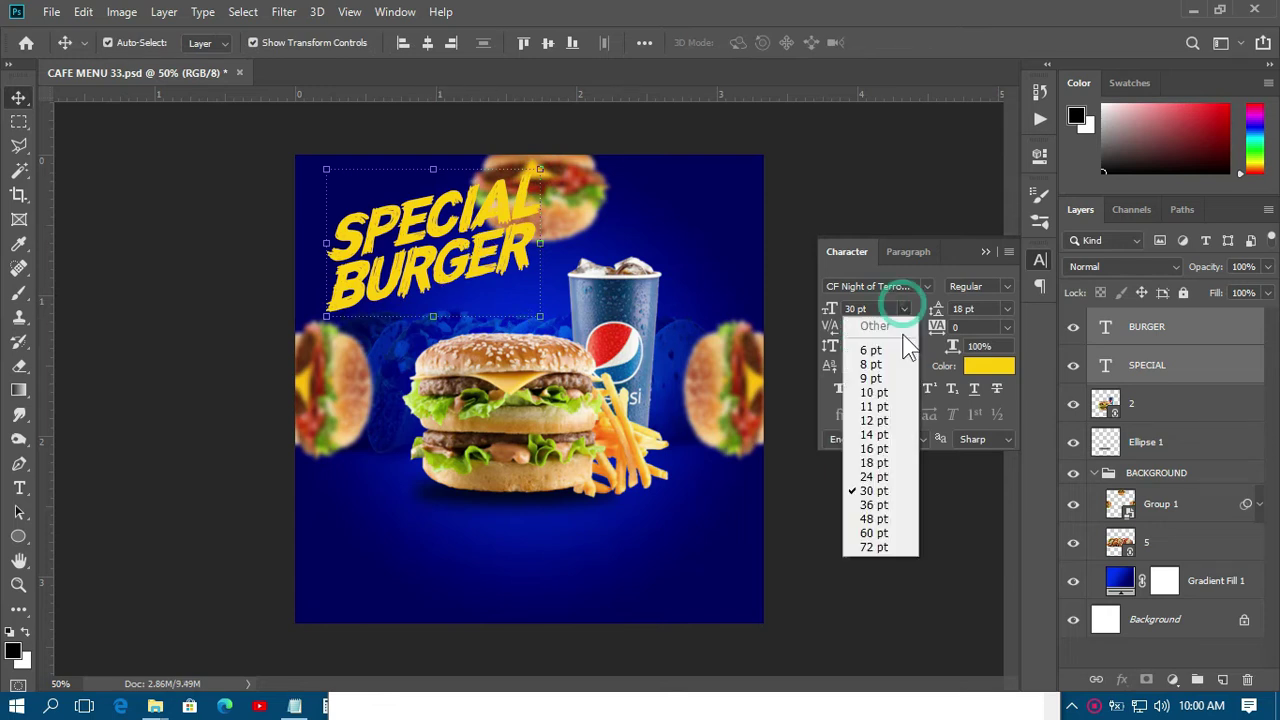
pyautogui.click(877, 478)
pyautogui.click(63, 266)
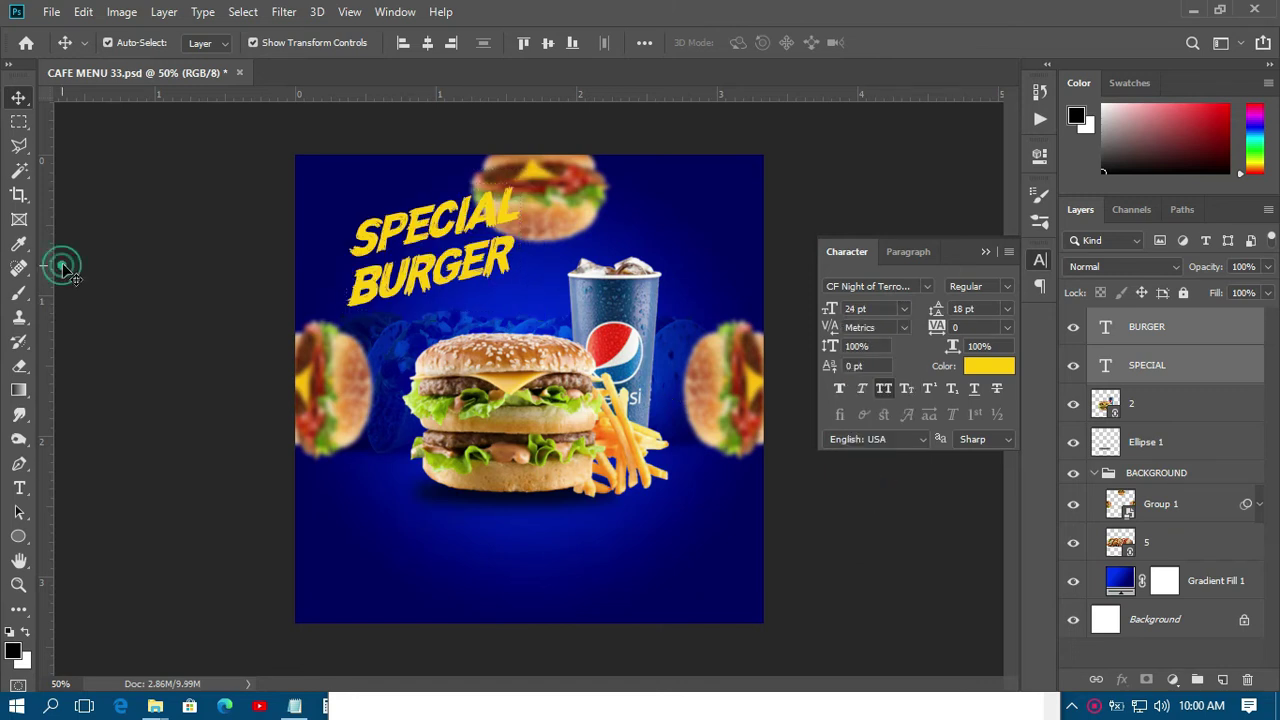
pyautogui.click(442, 277)
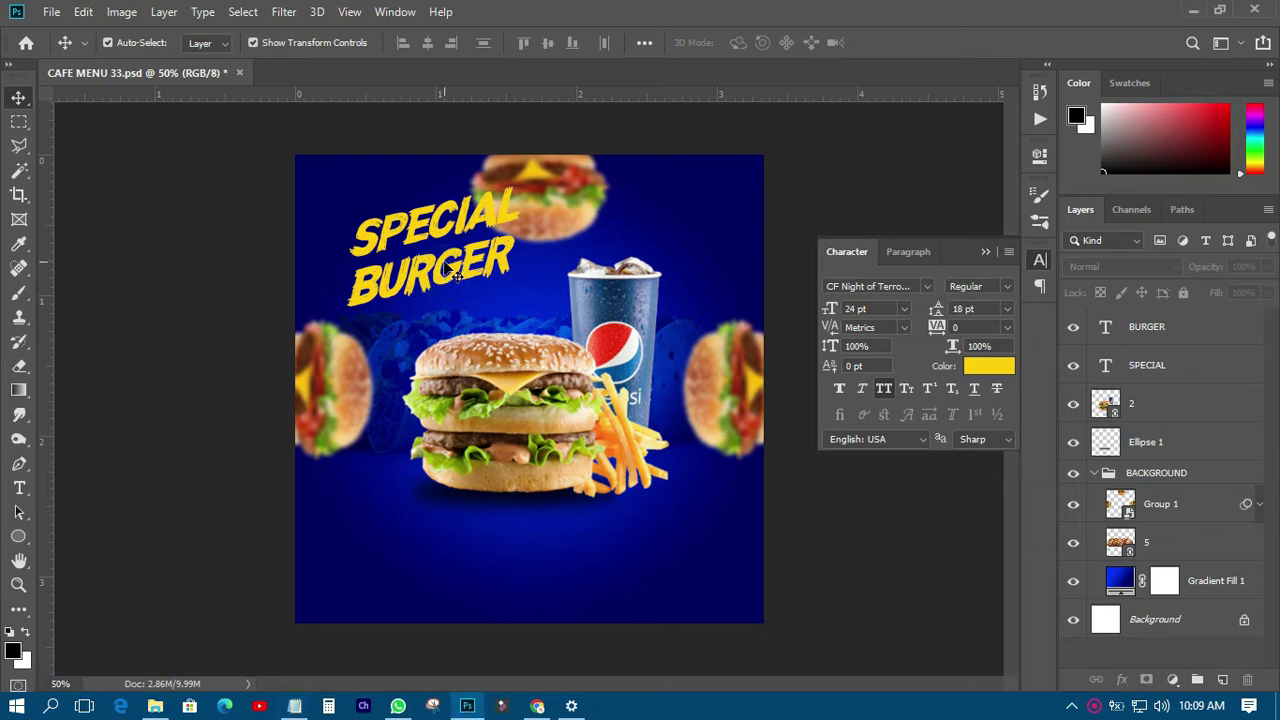
pyautogui.click(458, 272)
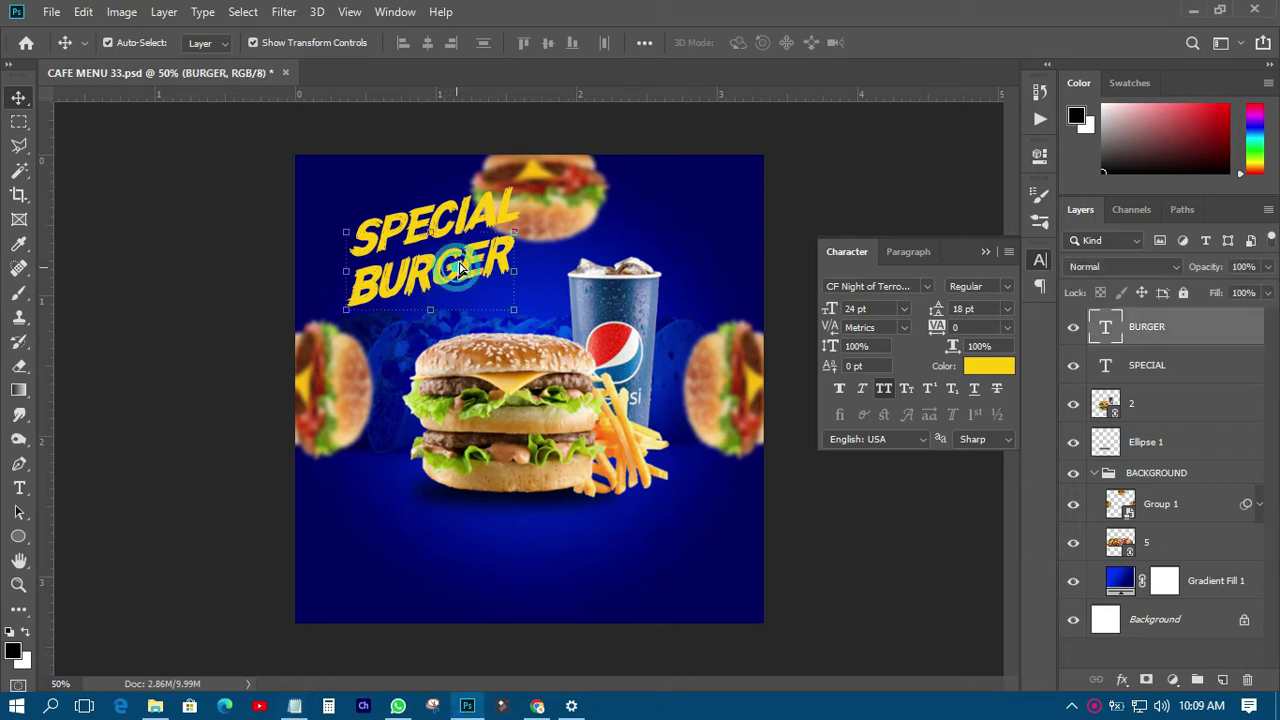
pyautogui.moveTo(459, 271); pyautogui.dragTo(459, 265)
pyautogui.moveTo(467, 258); pyautogui.dragTo(471, 254)
# Draw a rectangle about 338 × 66 px just below BURGER and fill it with white.
pyautogui.click(205, 352)
pyautogui.moveTo(22, 527); pyautogui.dragTo(115, 538)
pyautogui.moveTo(357, 308); pyautogui.dragTo(515, 340)
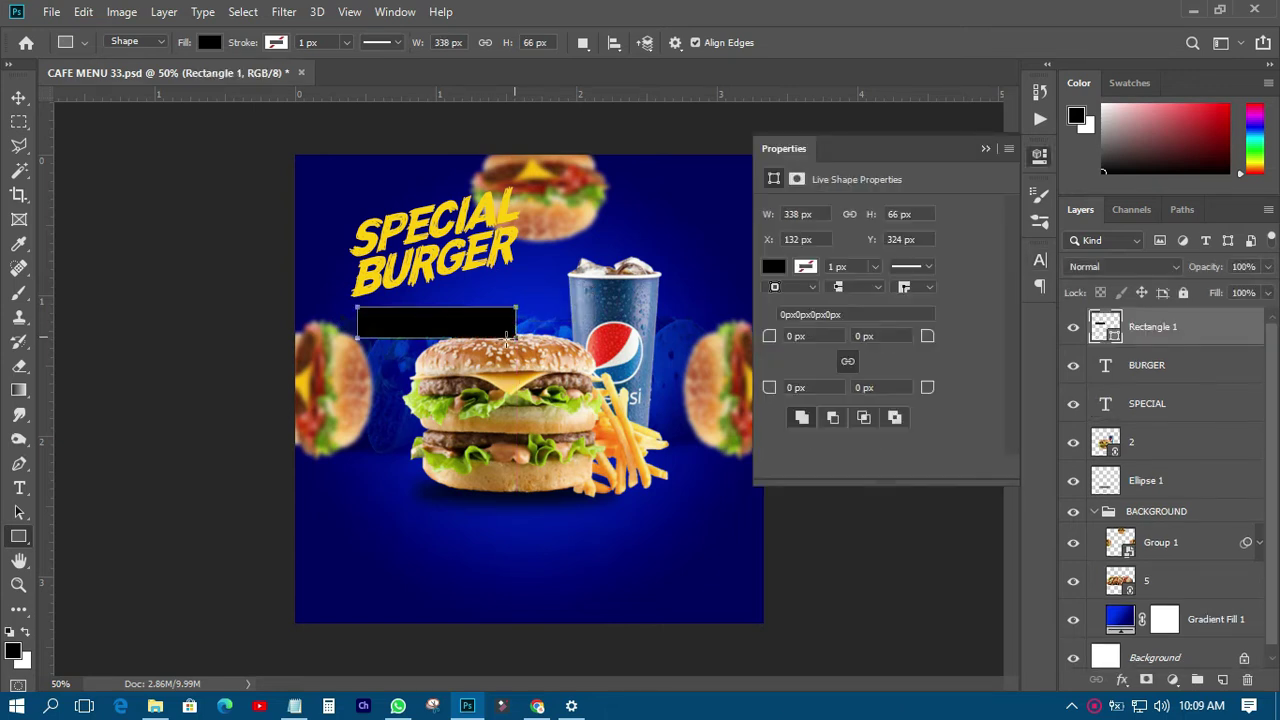
pyautogui.doubleClick(1116, 338)
pyautogui.moveTo(955, 218); pyautogui.dragTo(1036, 172)
pyautogui.click(1155, 160)
pyautogui.click(18, 97)
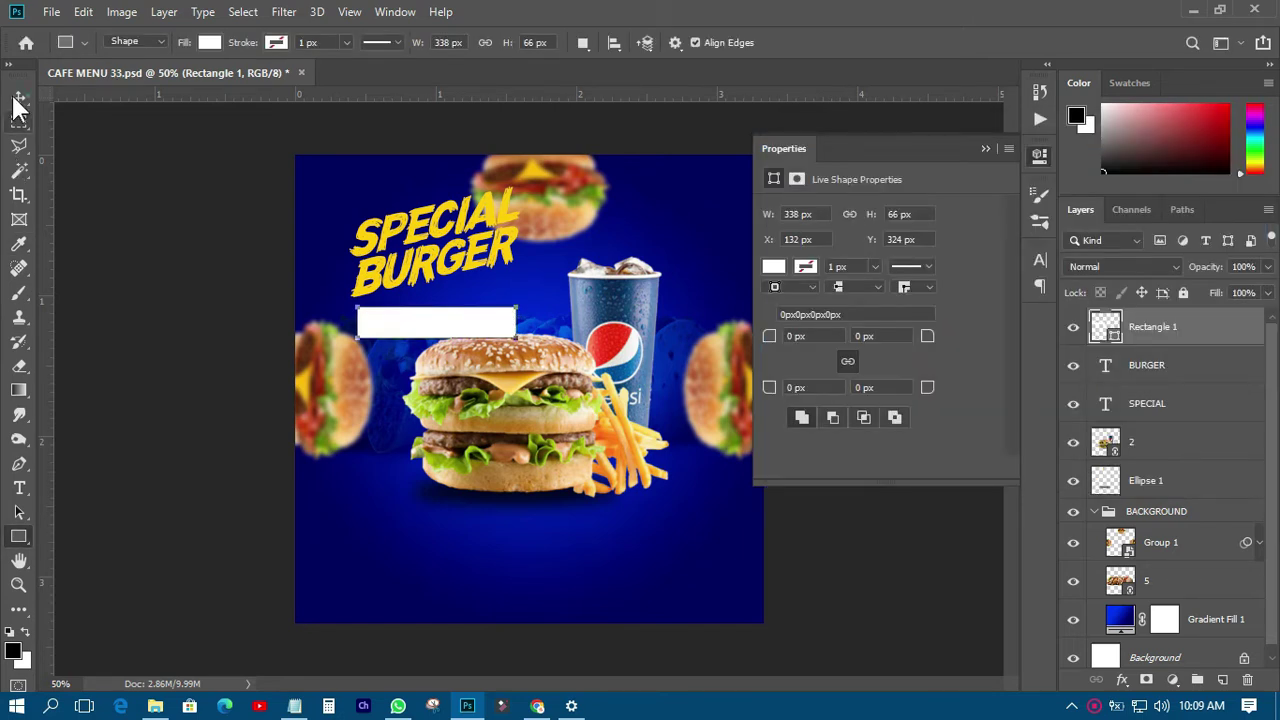
# Distort the white rectangle into a wedge by raising its lower right corner to the upper edge.
pyautogui.click(82, 14)
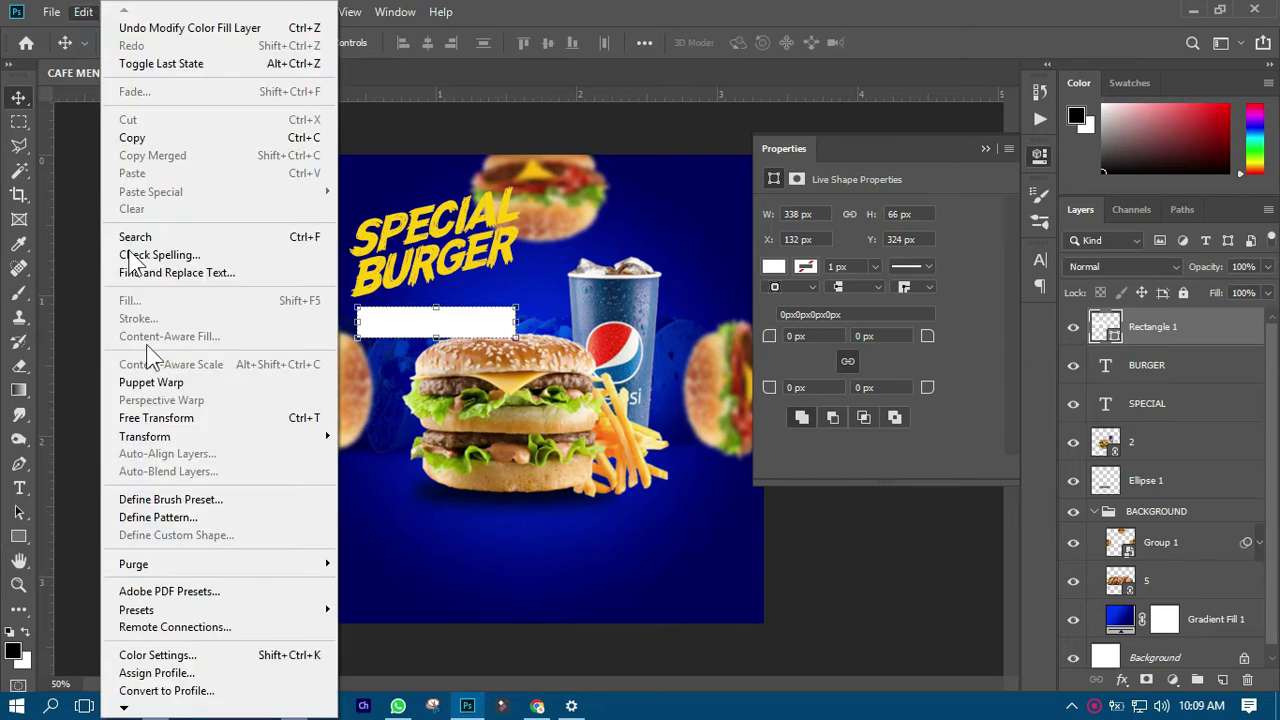
pyautogui.click(163, 418)
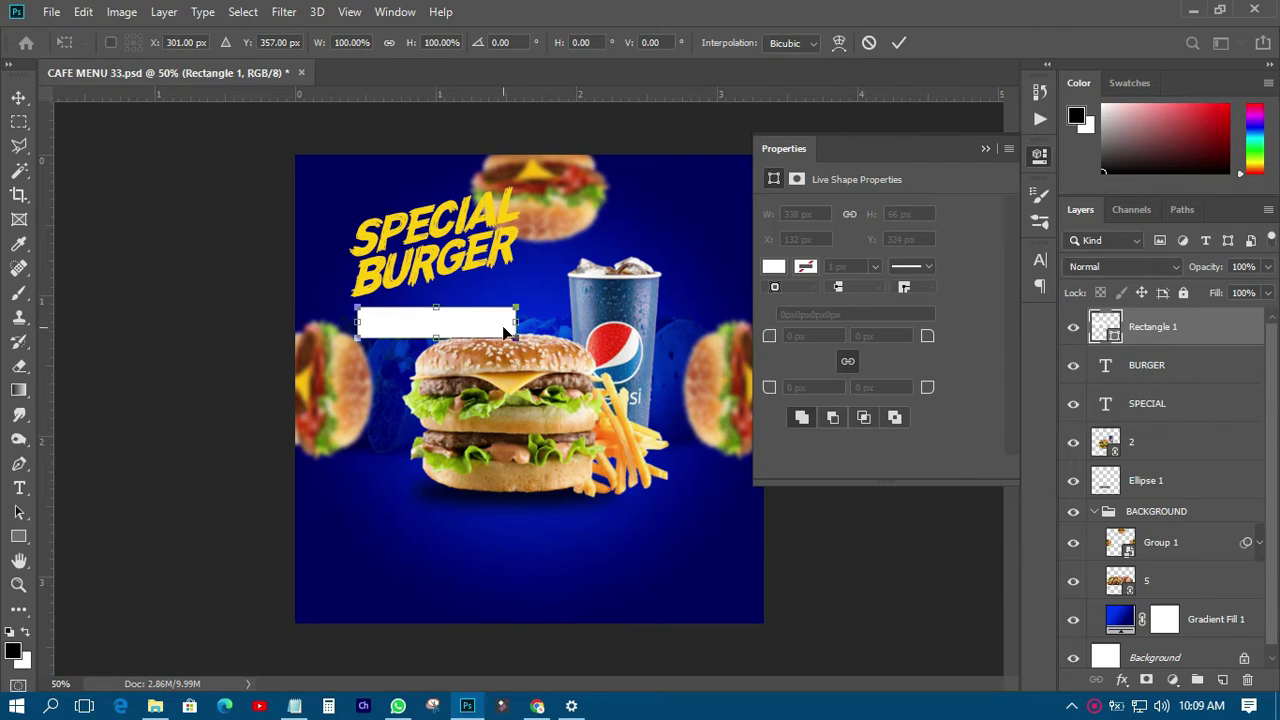
pyautogui.scroll(3, 502, 325)
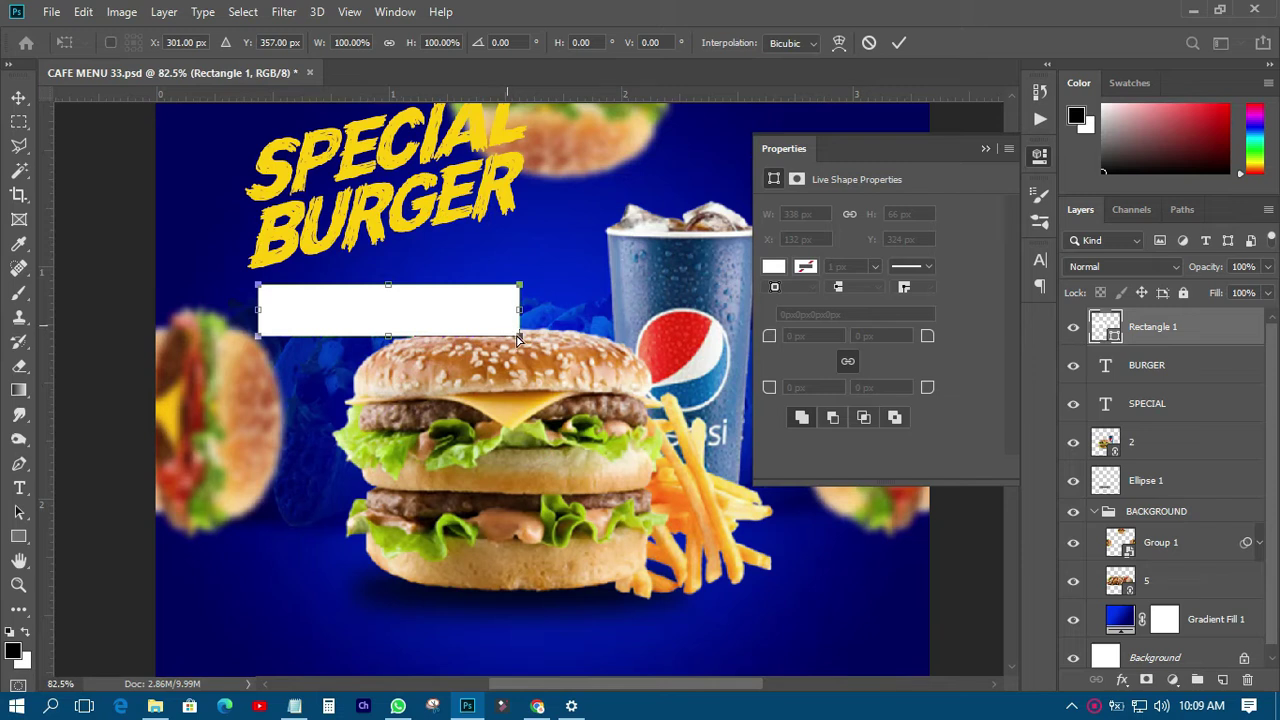
pyautogui.moveTo(519, 338); pyautogui.dragTo(518, 290)
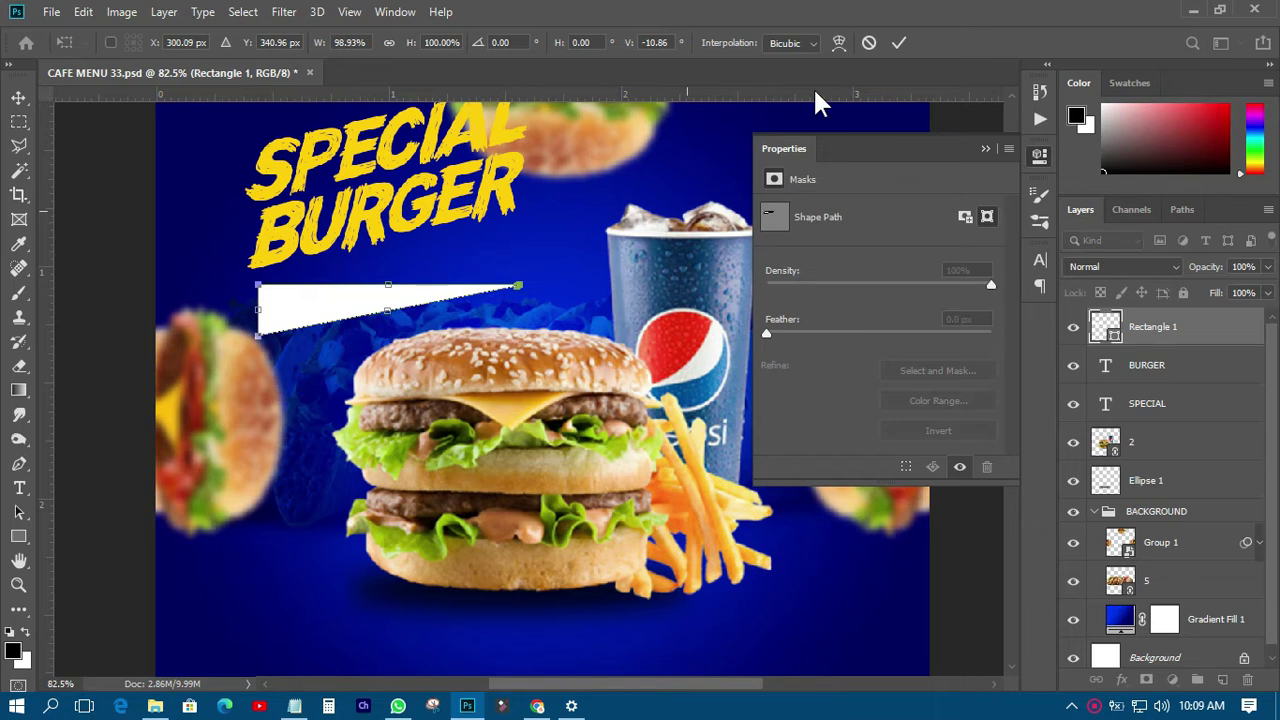
pyautogui.click(900, 43)
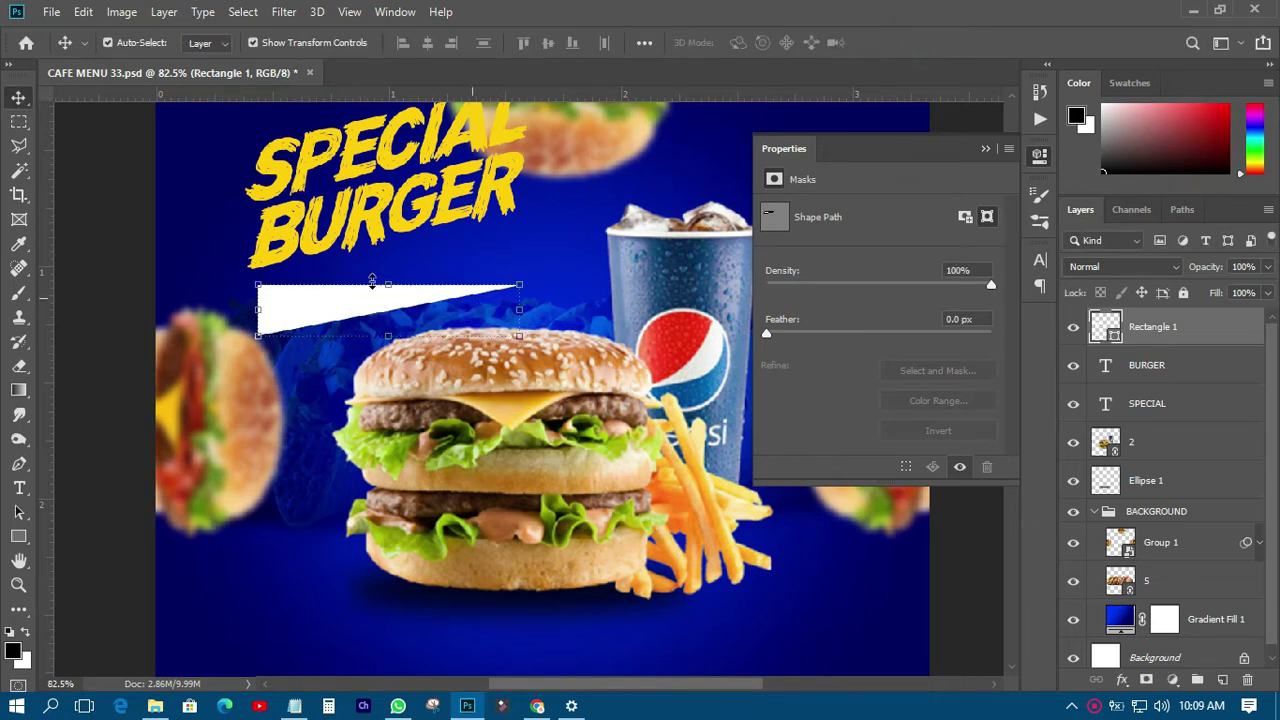
# Move the white wedge up and slightly left so it starts directly beneath the first letter of BURGER.
pyautogui.moveTo(352, 310); pyautogui.dragTo(346, 294)
pyautogui.press('Down')
pyautogui.press('Down')
pyautogui.press('Down')
pyautogui.press('Down')
pyautogui.press('Down')
pyautogui.press('Down')
pyautogui.press('Left')
pyautogui.press('Left')
pyautogui.press('Left')
pyautogui.press('Left')
pyautogui.press('Left')
pyautogui.press('Left')
pyautogui.press('Down')
pyautogui.press('Down')
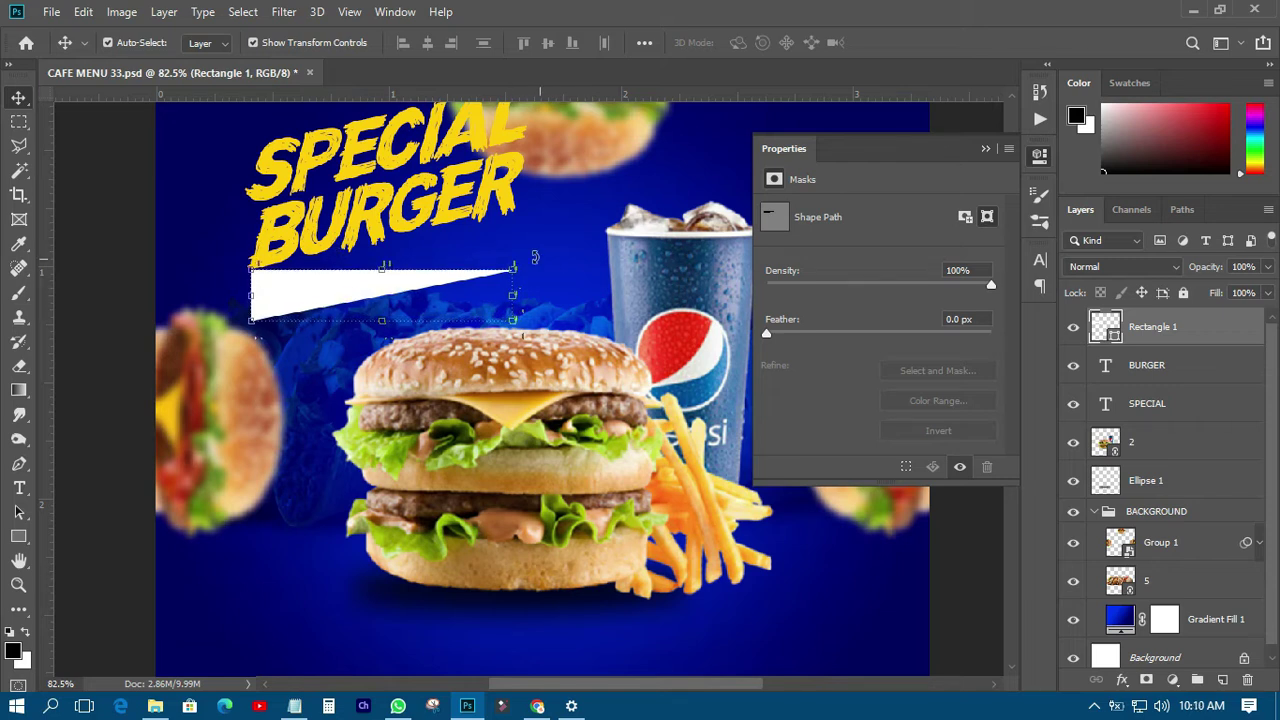
# Rotate the wedge about -12° to follow BURGER's slant and scale it to about 74%.
pyautogui.moveTo(532, 263); pyautogui.dragTo(518, 238)
pyautogui.moveTo(286, 300); pyautogui.dragTo(286, 270)
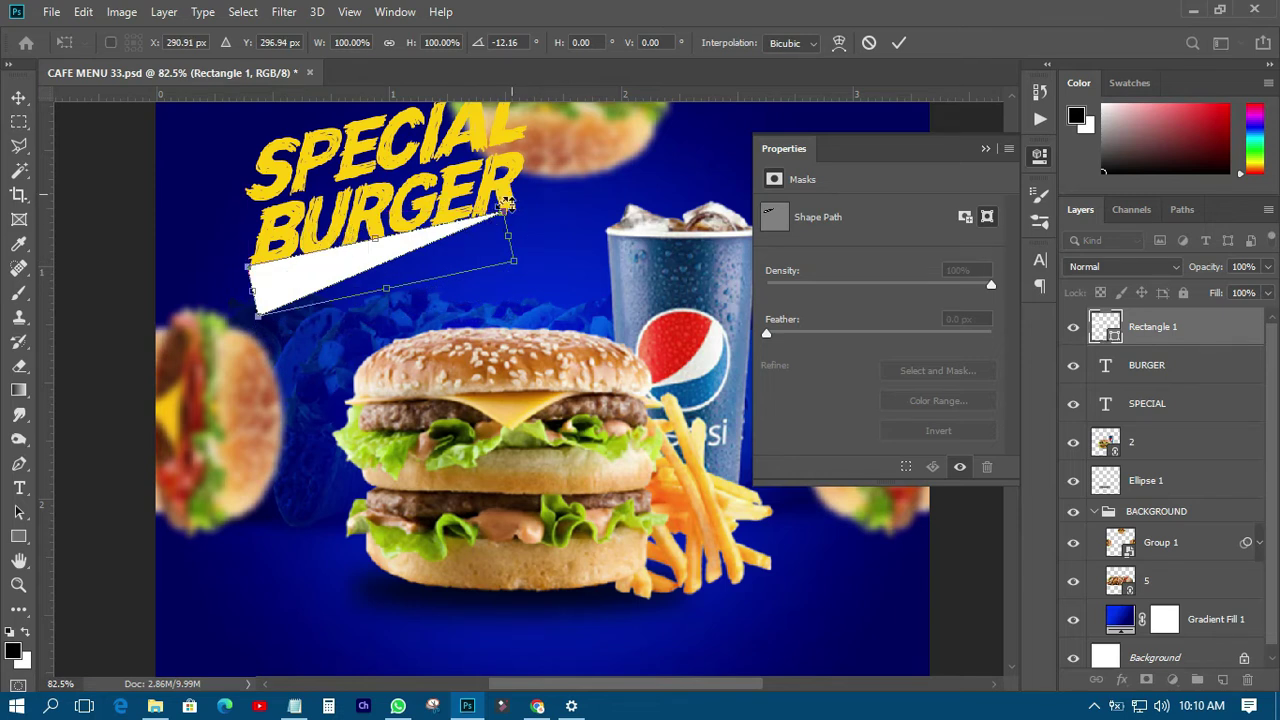
pyautogui.moveTo(503, 208); pyautogui.dragTo(474, 224)
pyautogui.moveTo(330, 276)
pyautogui.mouseDown()
pyautogui.moveTo(286, 280)
pyautogui.moveTo(305, 279)
pyautogui.mouseUp()
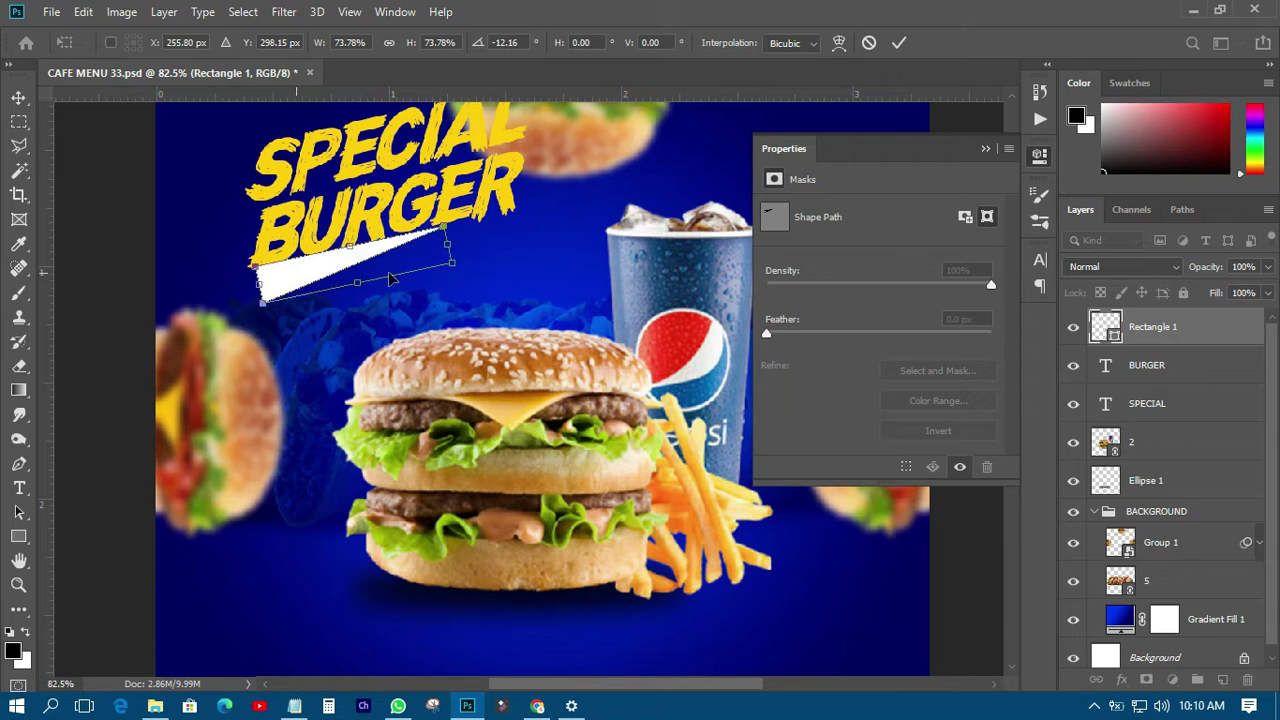
pyautogui.click(899, 42)
pyautogui.click(115, 237)
# Fine-tune the wedge's vertical position so it sits just under the lower edge of BURGER.
pyautogui.moveTo(300, 278); pyautogui.dragTo(299, 288)
pyautogui.press('Up')
pyautogui.press('Up')
pyautogui.press('Up')
pyautogui.press('Up')
pyautogui.press('Up')
pyautogui.press('Up')
pyautogui.press('Up')
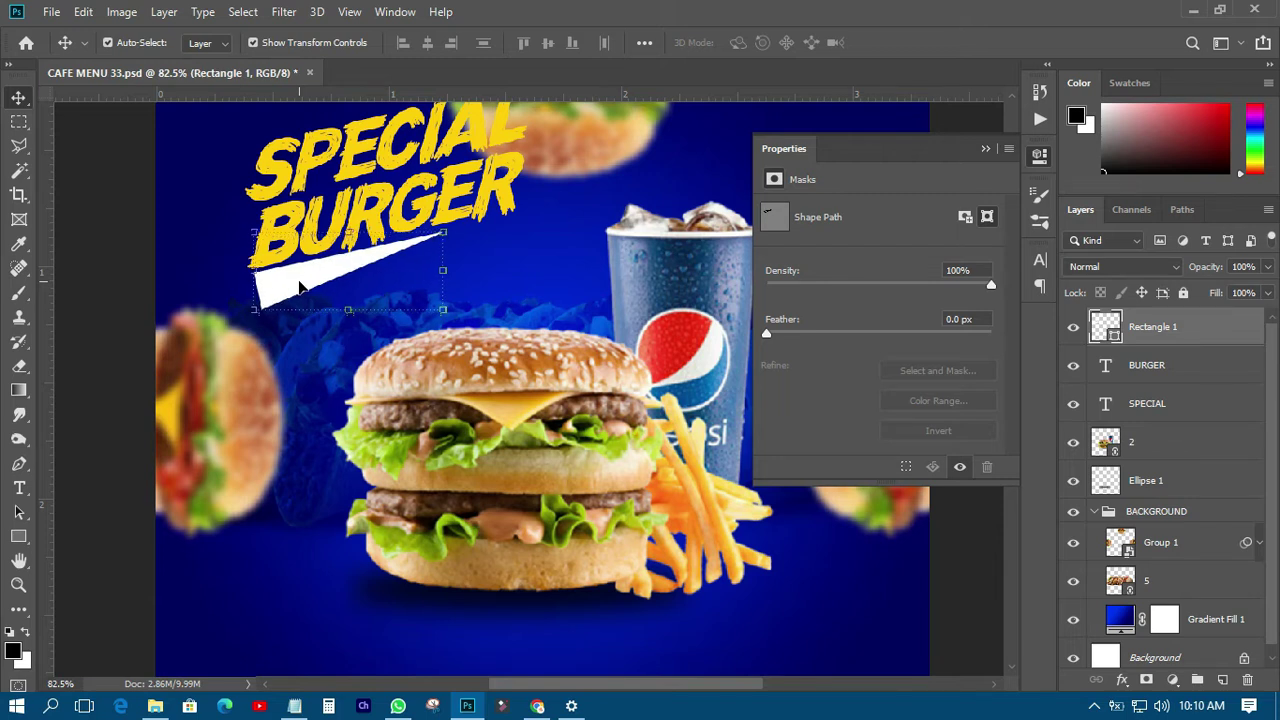
# Duplicate the wedge, place the copy above SPECIAL and flip it horizontally.
pyautogui.hotkey('ctrl', 'j')
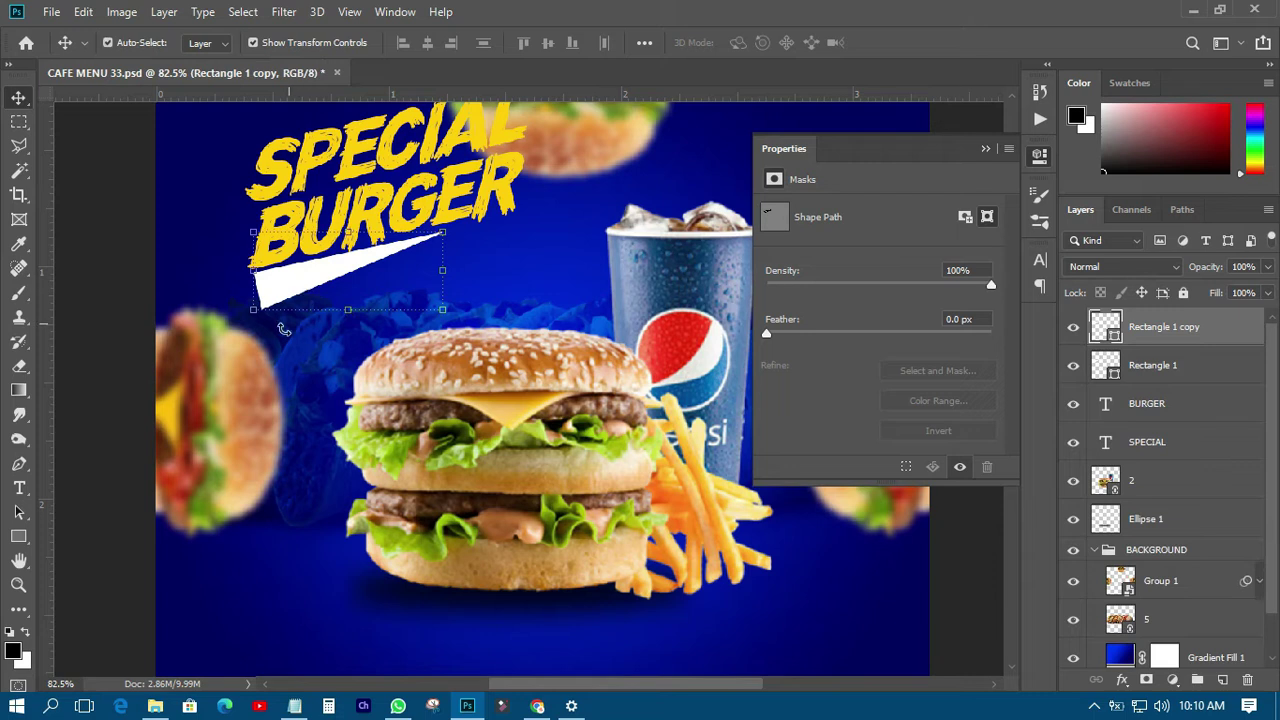
pyautogui.scroll(-1, 283, 329)
pyautogui.moveTo(310, 291); pyautogui.dragTo(310, 152)
pyautogui.hotkey('ctrl', 't')
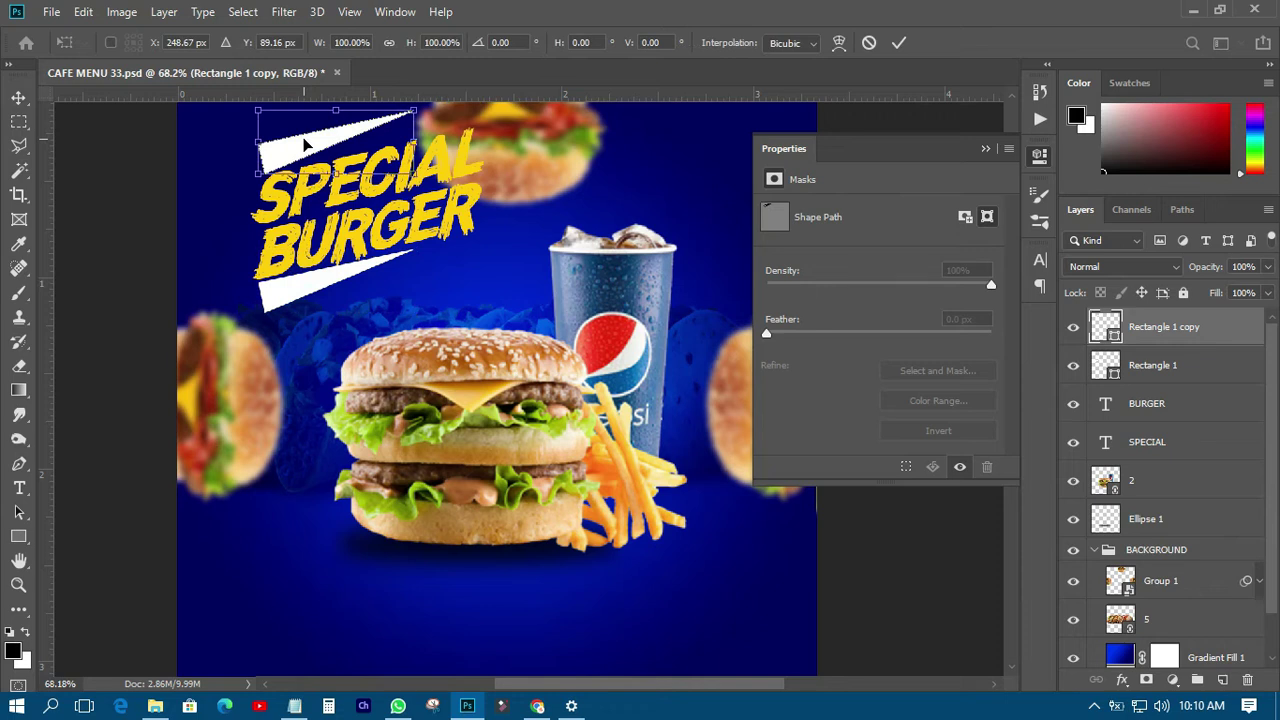
pyautogui.rightClick(305, 141)
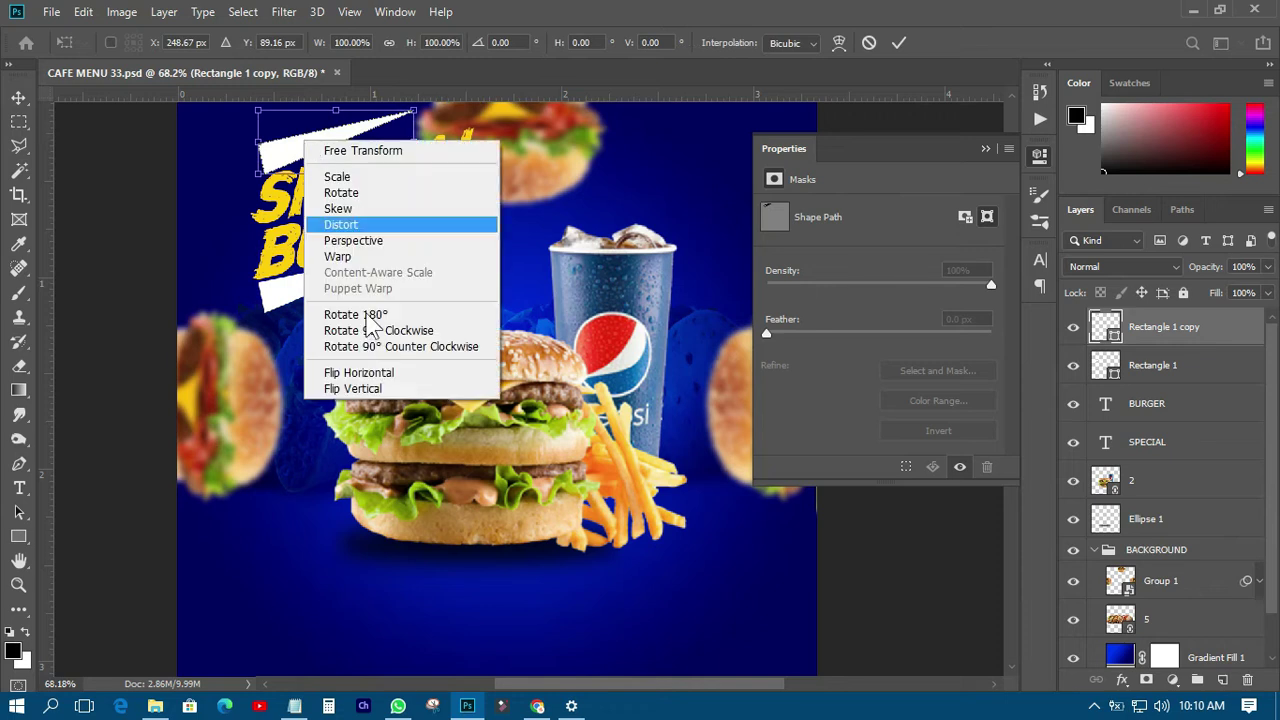
pyautogui.click(361, 373)
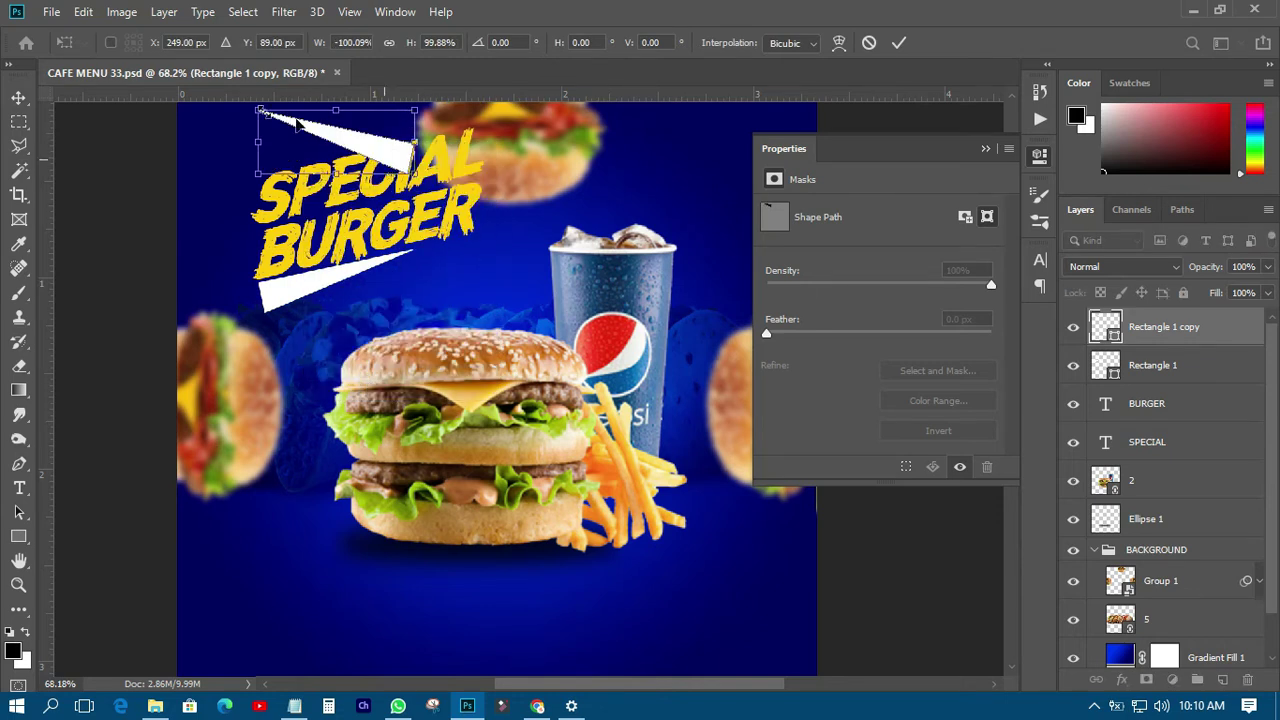
# Rotate the copied wedge about -32° and shift it over the last letters of SPECIAL.
pyautogui.moveTo(240, 108); pyautogui.dragTo(246, 166)
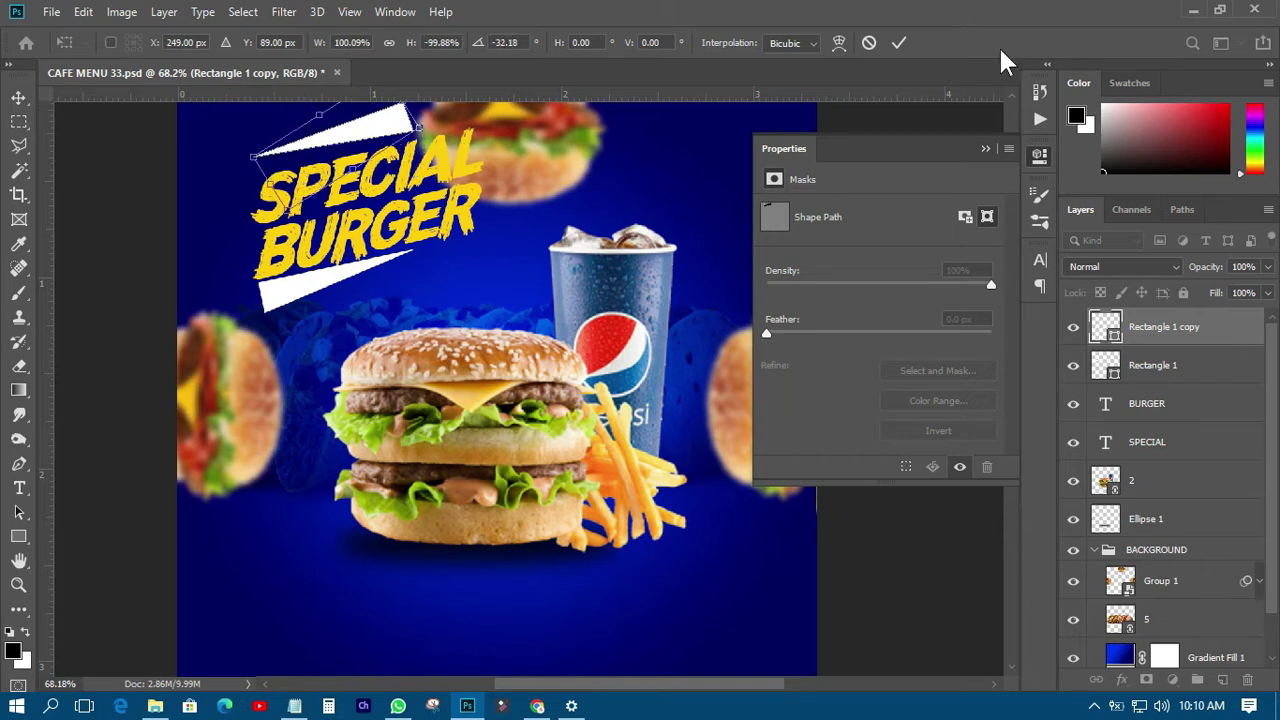
pyautogui.click(899, 42)
pyautogui.moveTo(380, 131); pyautogui.dragTo(447, 127)
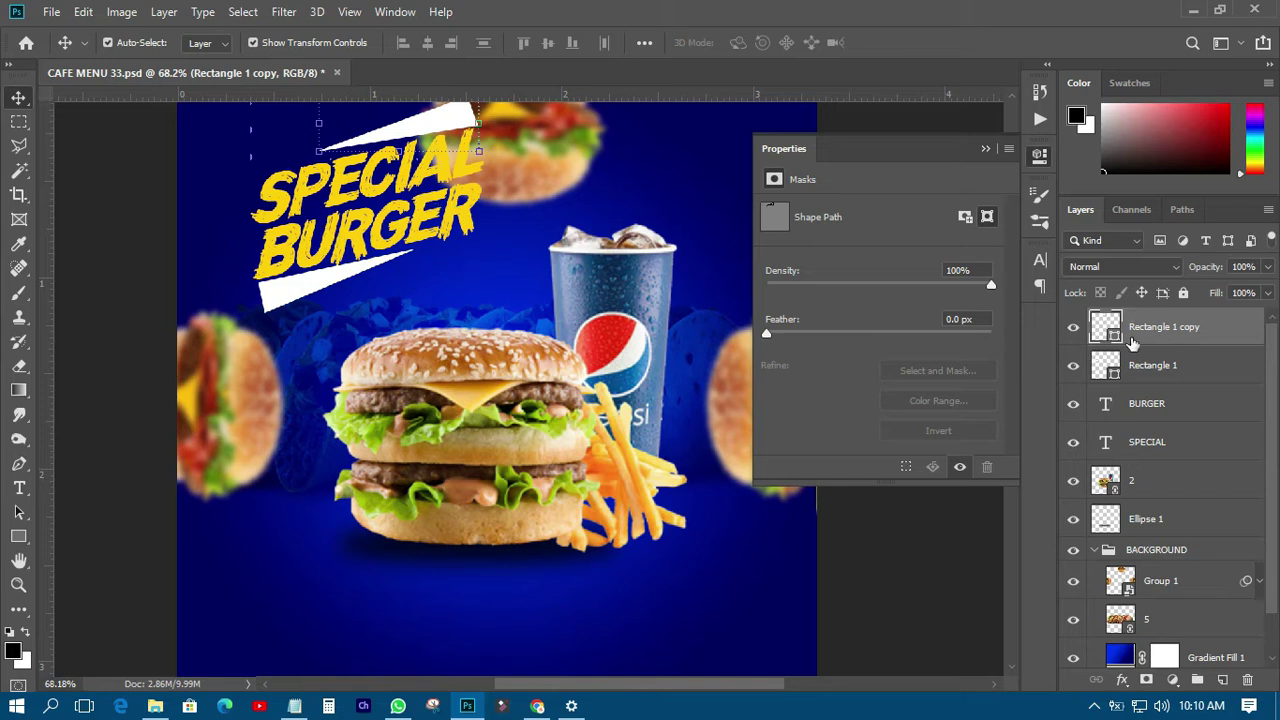
# Move both texts and both wedges slightly down as one heading, and scale them down together about their centre.
pyautogui.keyDown('shift'); pyautogui.click(1148, 444); pyautogui.keyUp('shift')
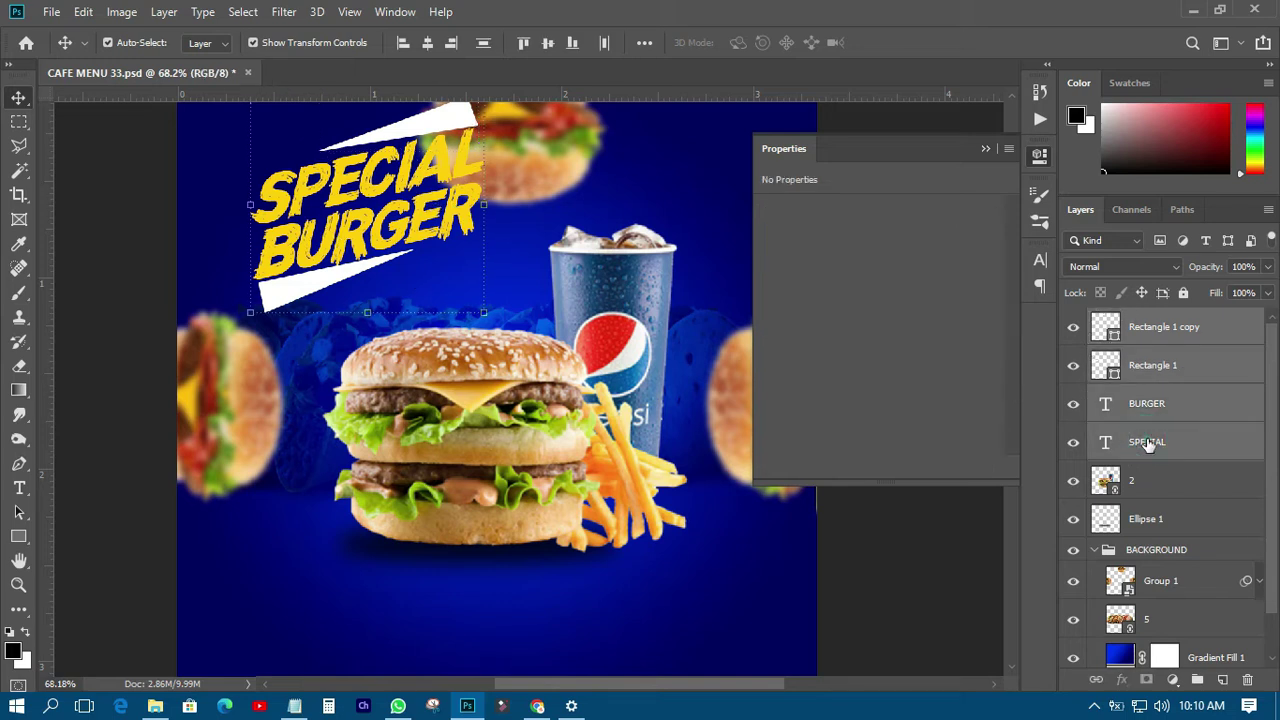
pyautogui.moveTo(407, 211); pyautogui.dragTo(425, 188)
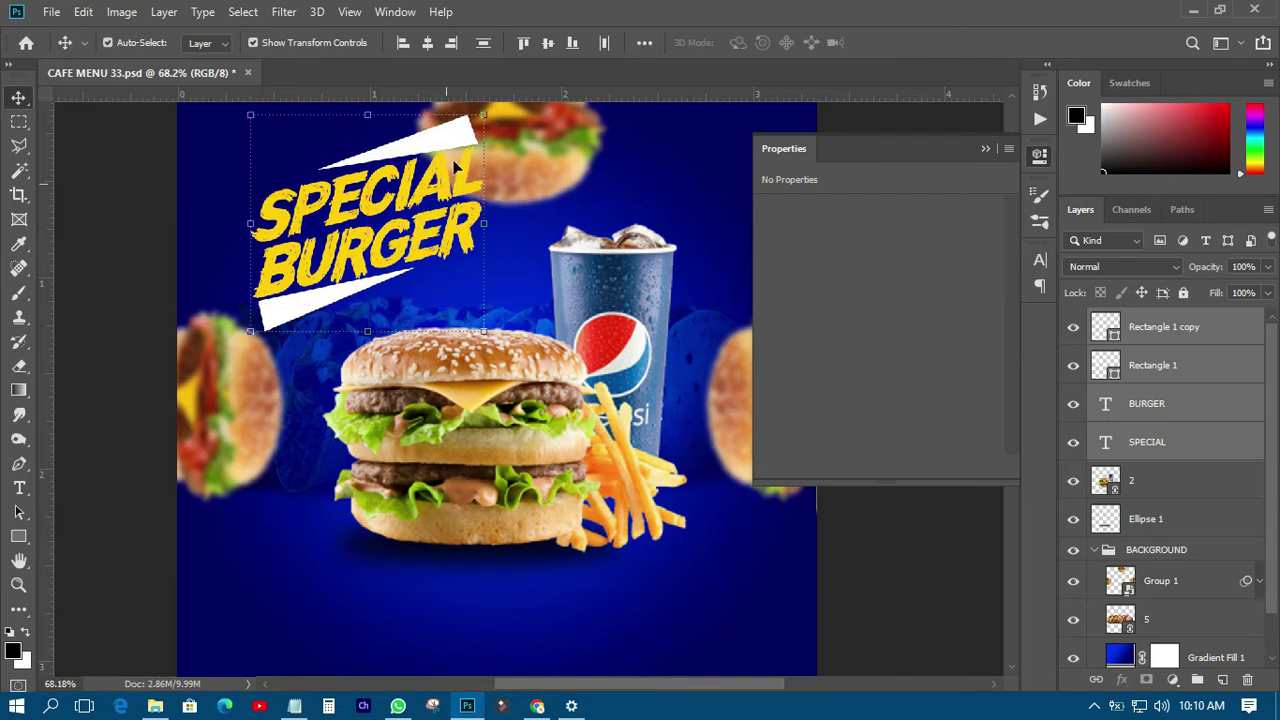
pyautogui.moveTo(486, 113); pyautogui.dragTo(471, 127)
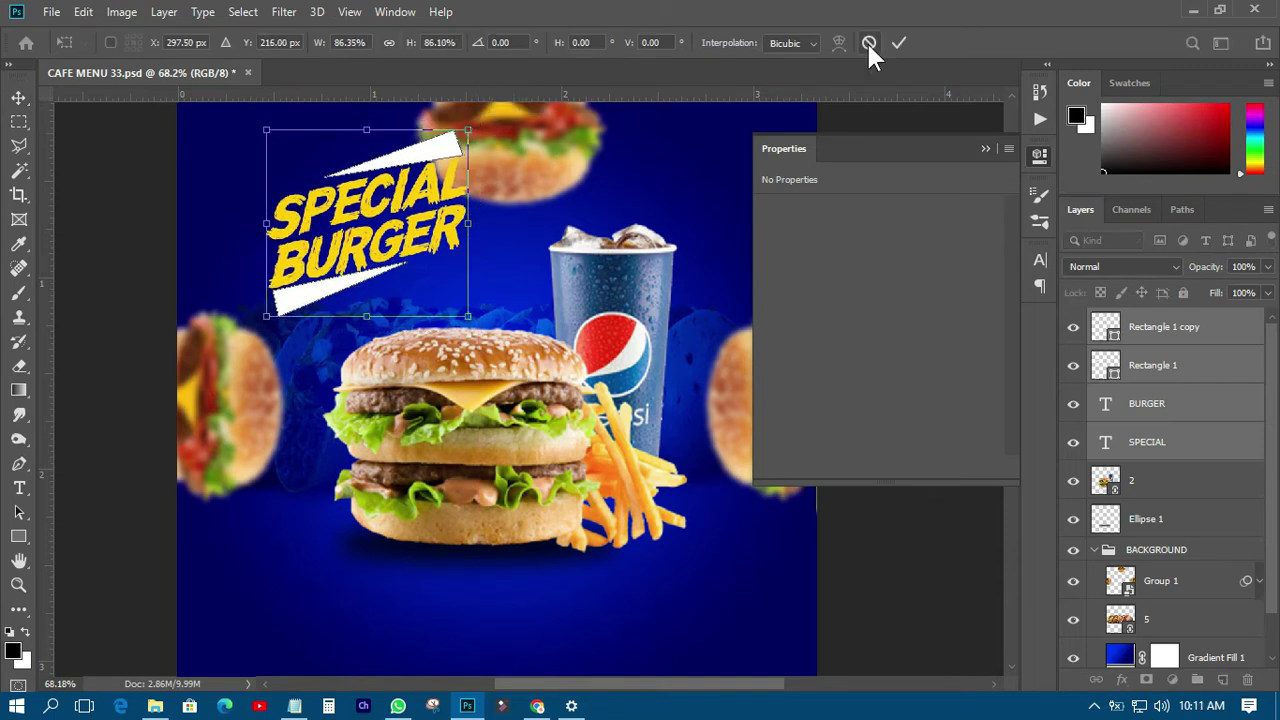
pyautogui.press('Return')
pyautogui.moveTo(486, 111); pyautogui.dragTo(462, 138)
pyautogui.click(898, 42)
pyautogui.click(1039, 155)
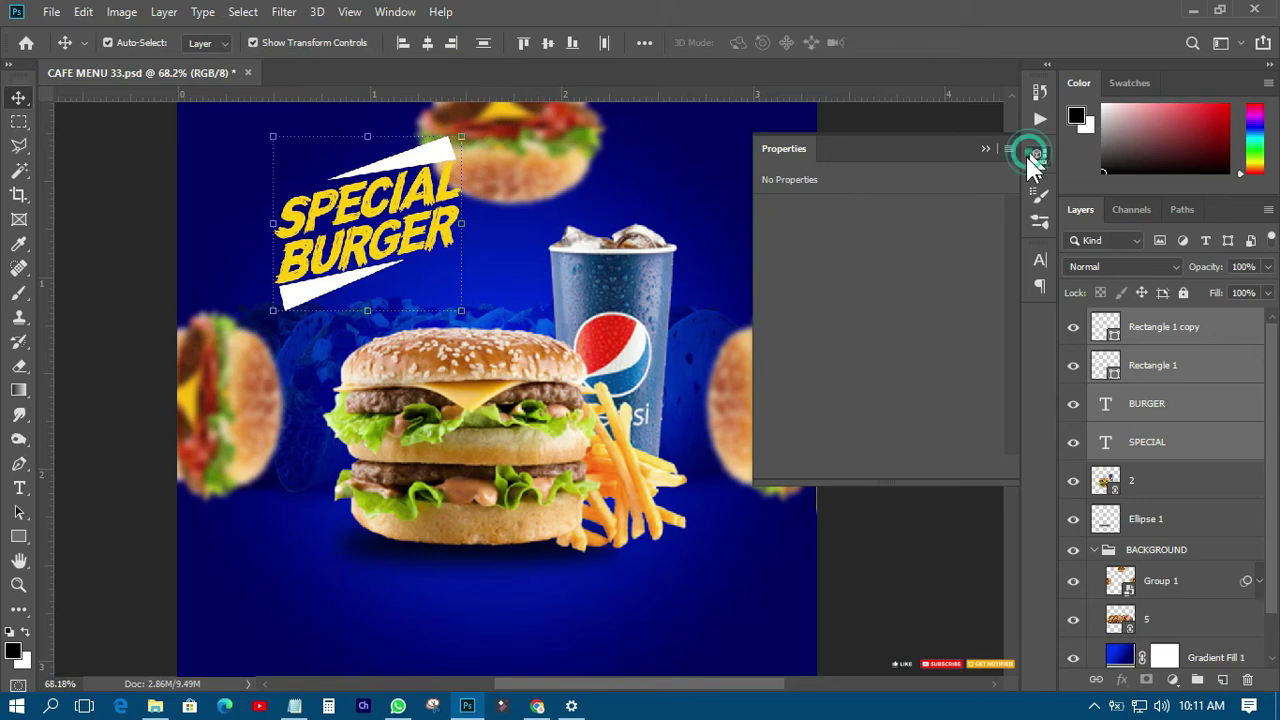
# Save the poster document, and check the remaining copy in the CAFE MENU DESIGN notes in Notepad.
pyautogui.scroll(-3, 326, 277)
pyautogui.scroll(3, 315, 272)
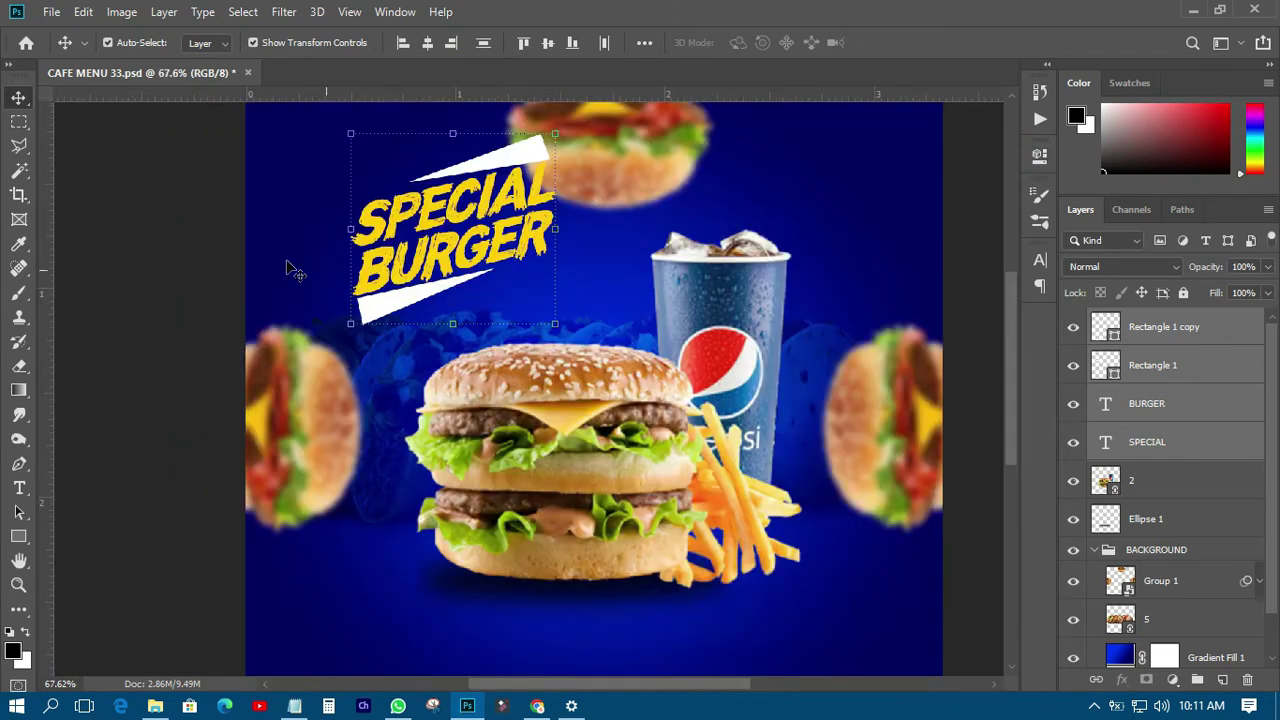
pyautogui.scroll(-1, 288, 268)
pyautogui.click(48, 13)
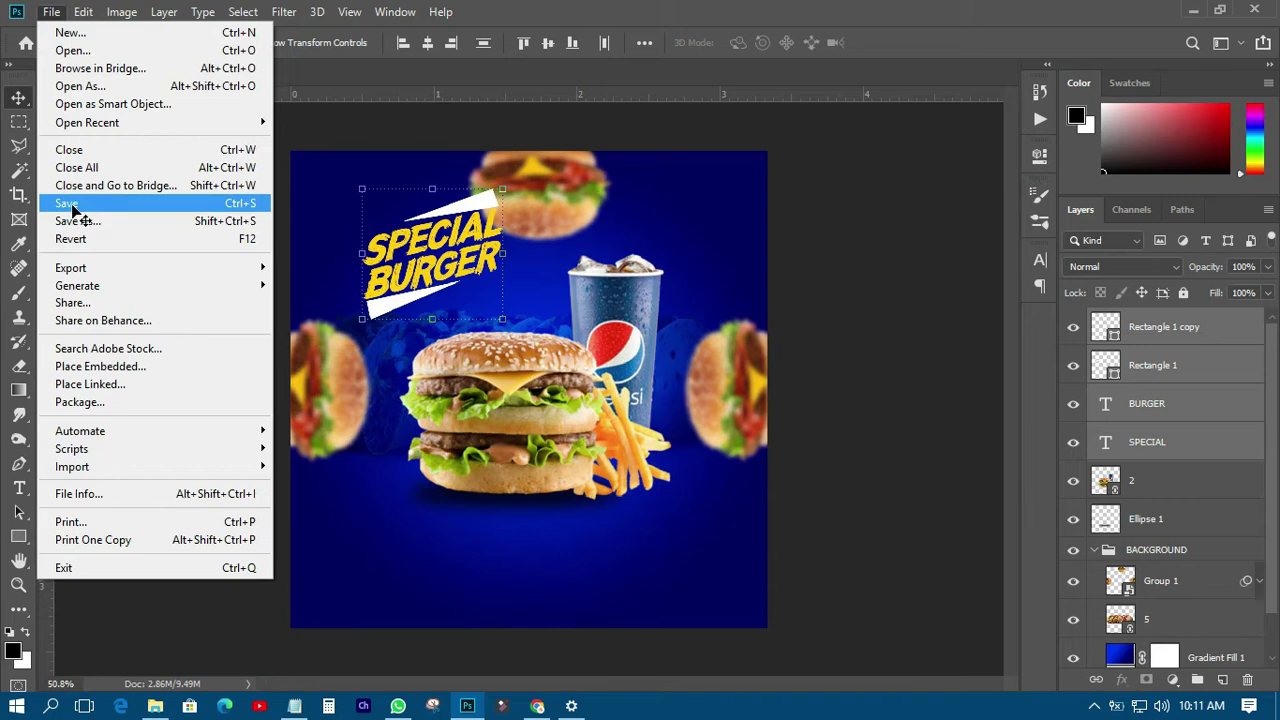
pyautogui.click(70, 200)
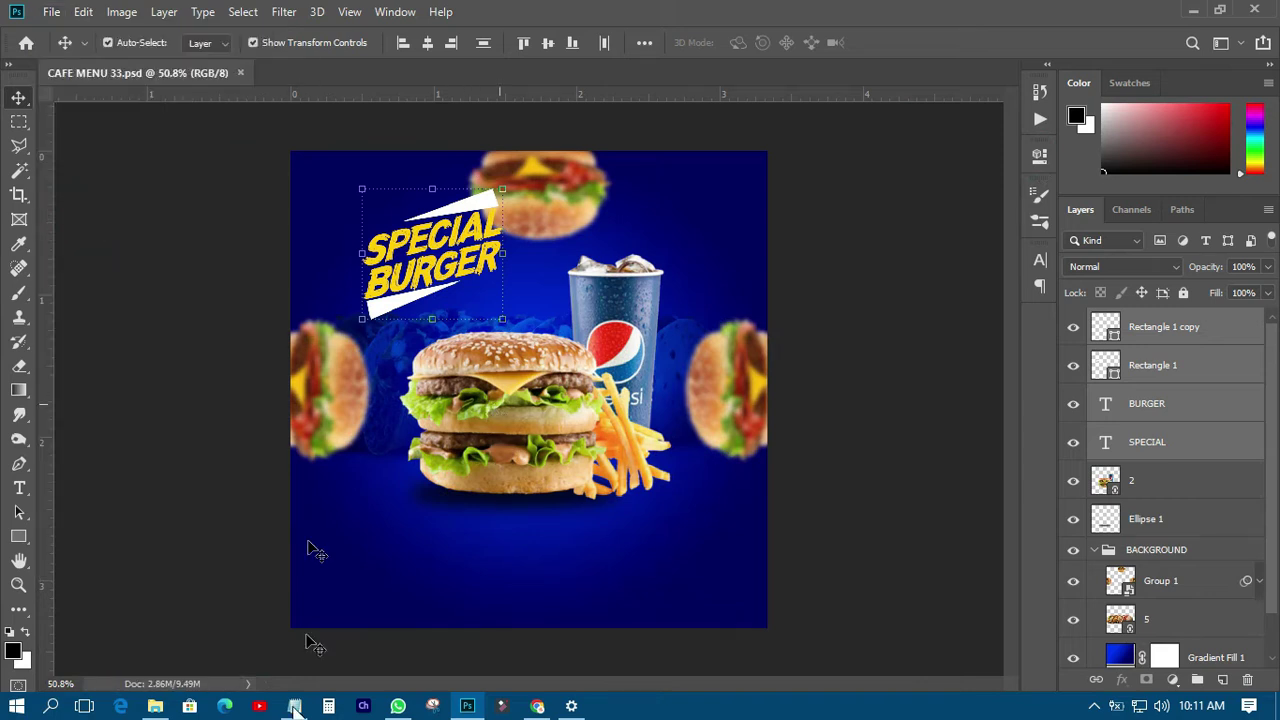
pyautogui.click(295, 706)
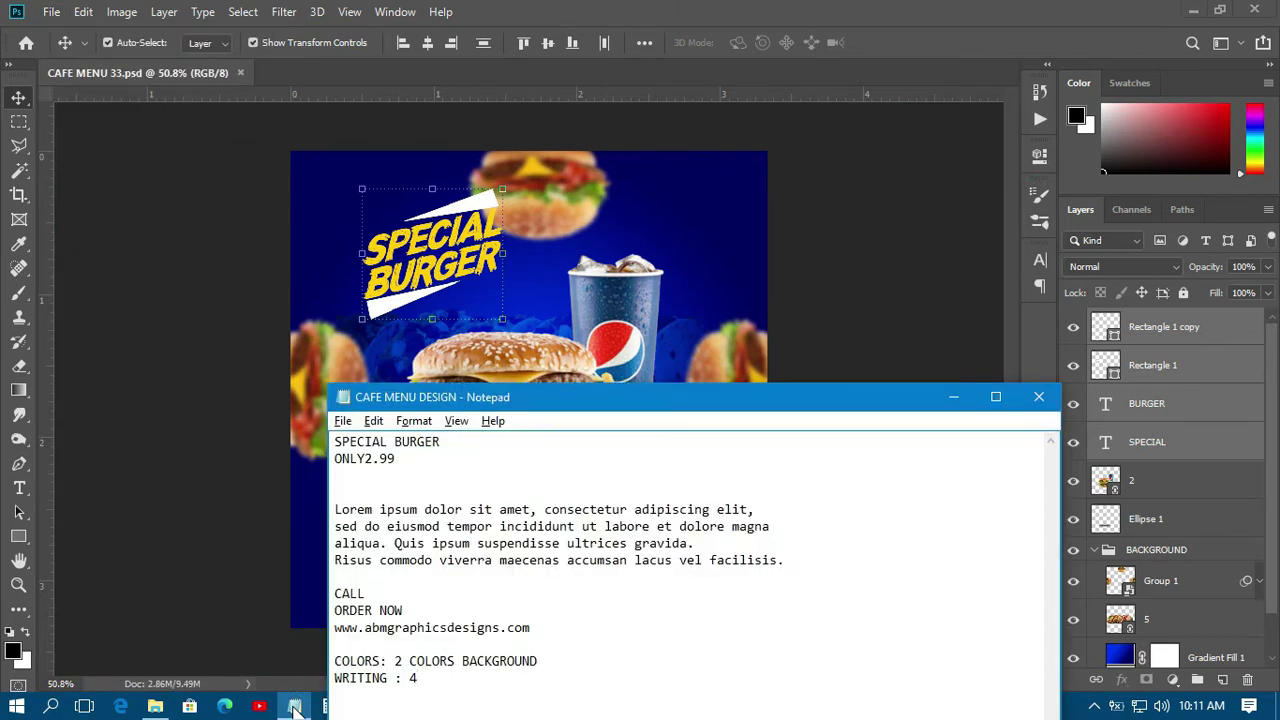
pyautogui.click(295, 706)
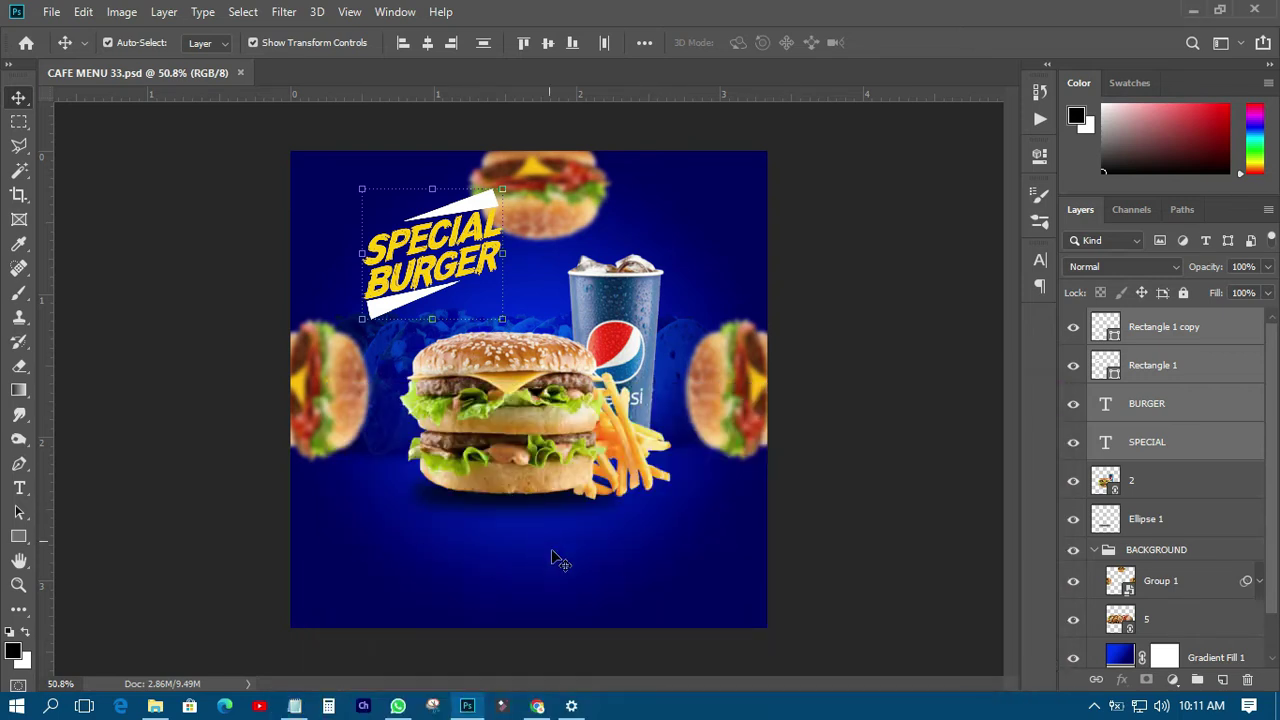
# Add a paragraph text box with Lorem ipsum placeholder text below the burger, on a layer above Rectangle 1 copy.
pyautogui.click(29, 490)
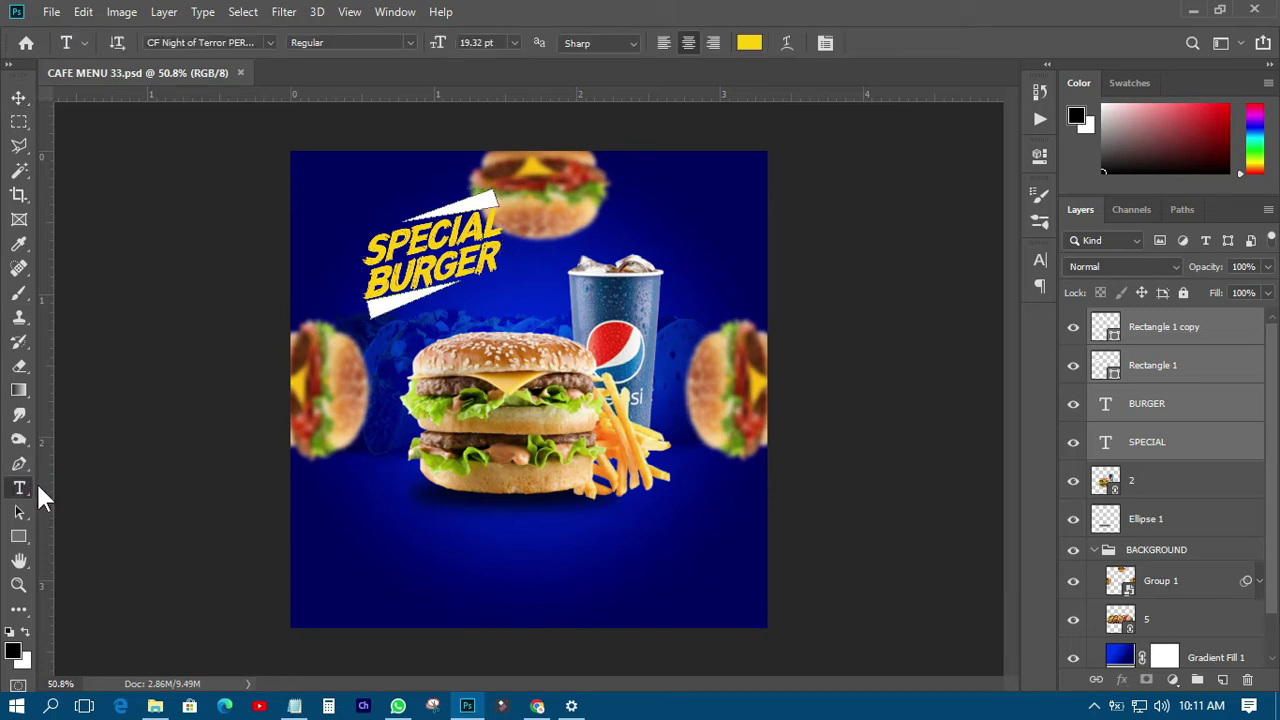
pyautogui.click(1178, 329)
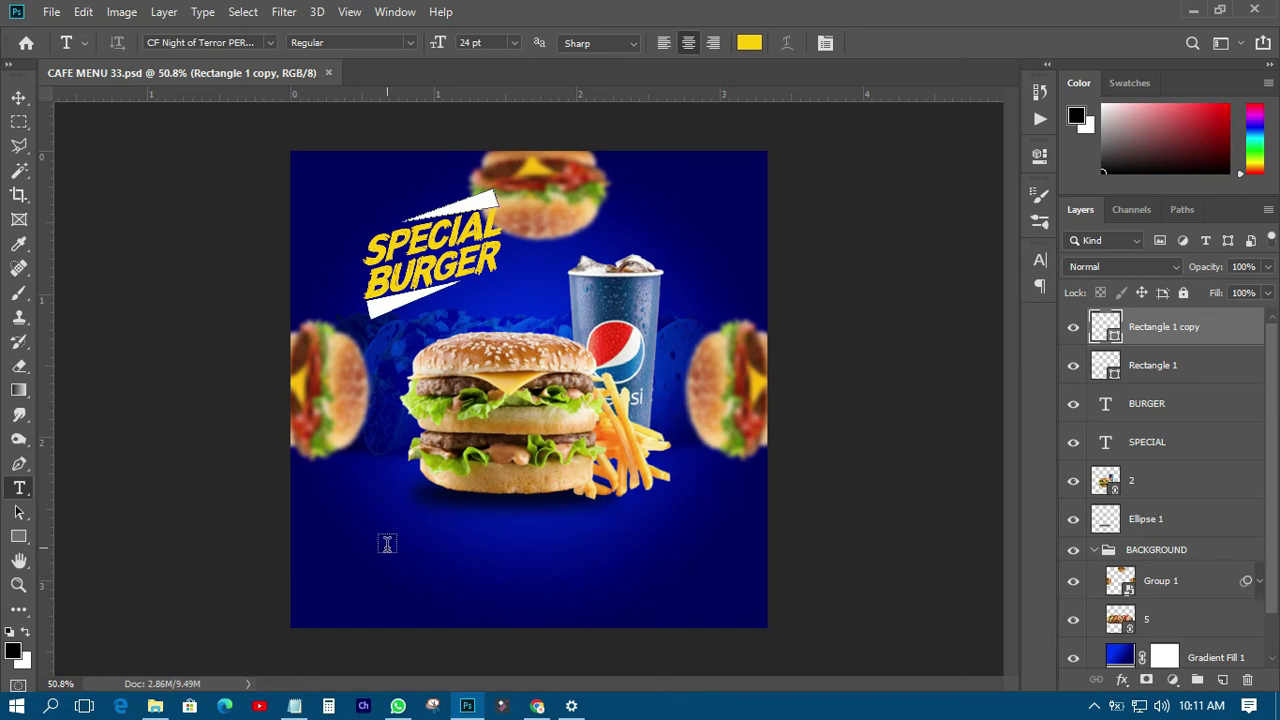
pyautogui.click(417, 539)
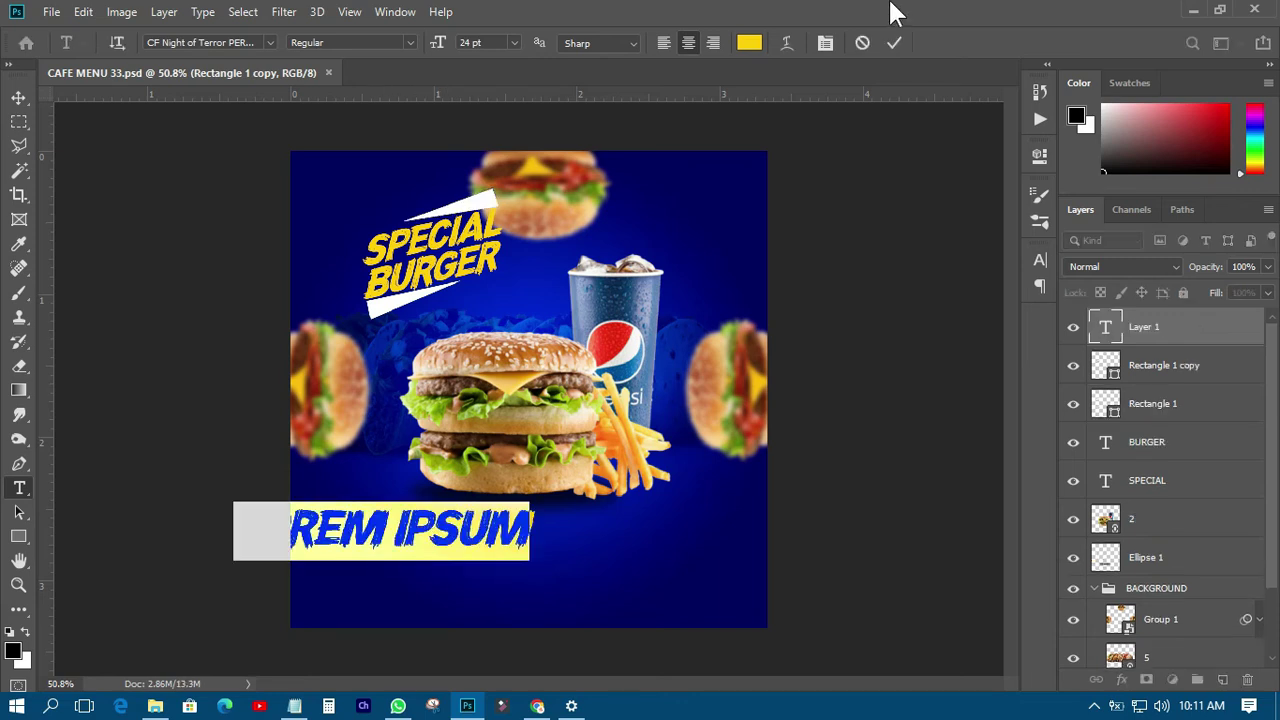
pyautogui.click(865, 42)
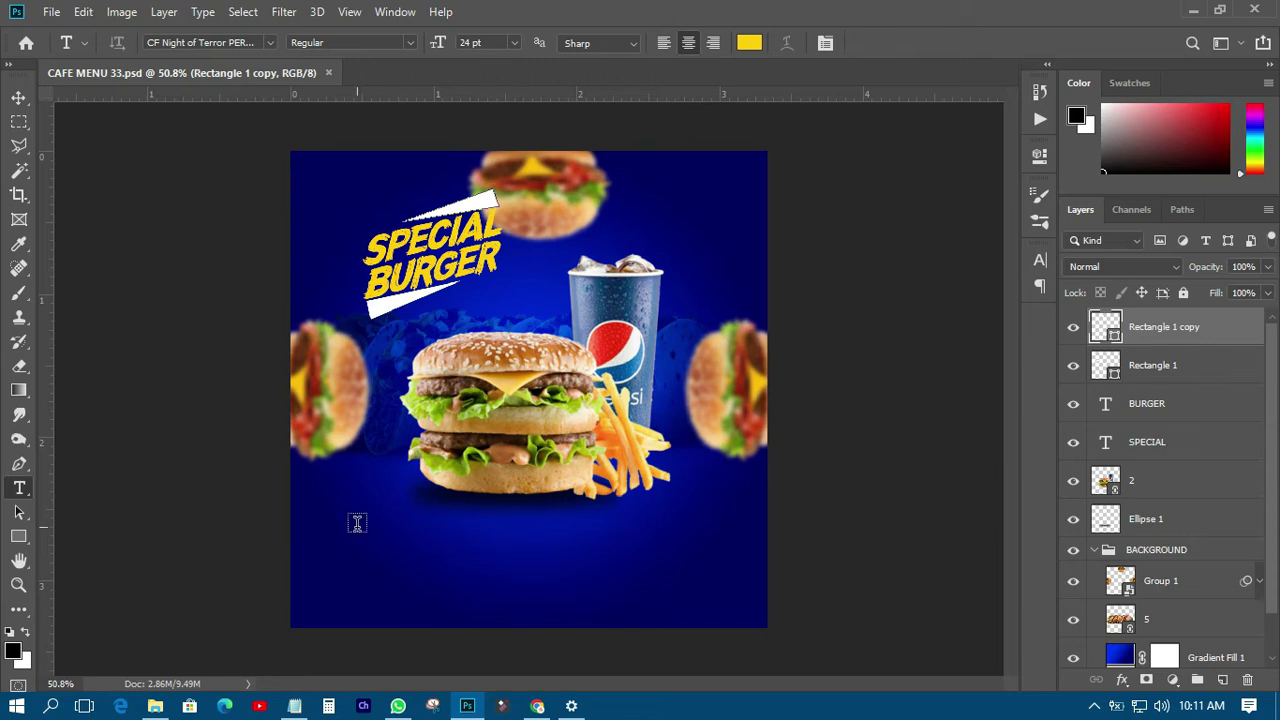
pyautogui.moveTo(363, 531); pyautogui.dragTo(704, 596)
pyautogui.click(19, 97)
# Set the placeholder paragraph to Poppins Regular at 6 pt with automatic leading, and turn off all caps.
pyautogui.click(1040, 260)
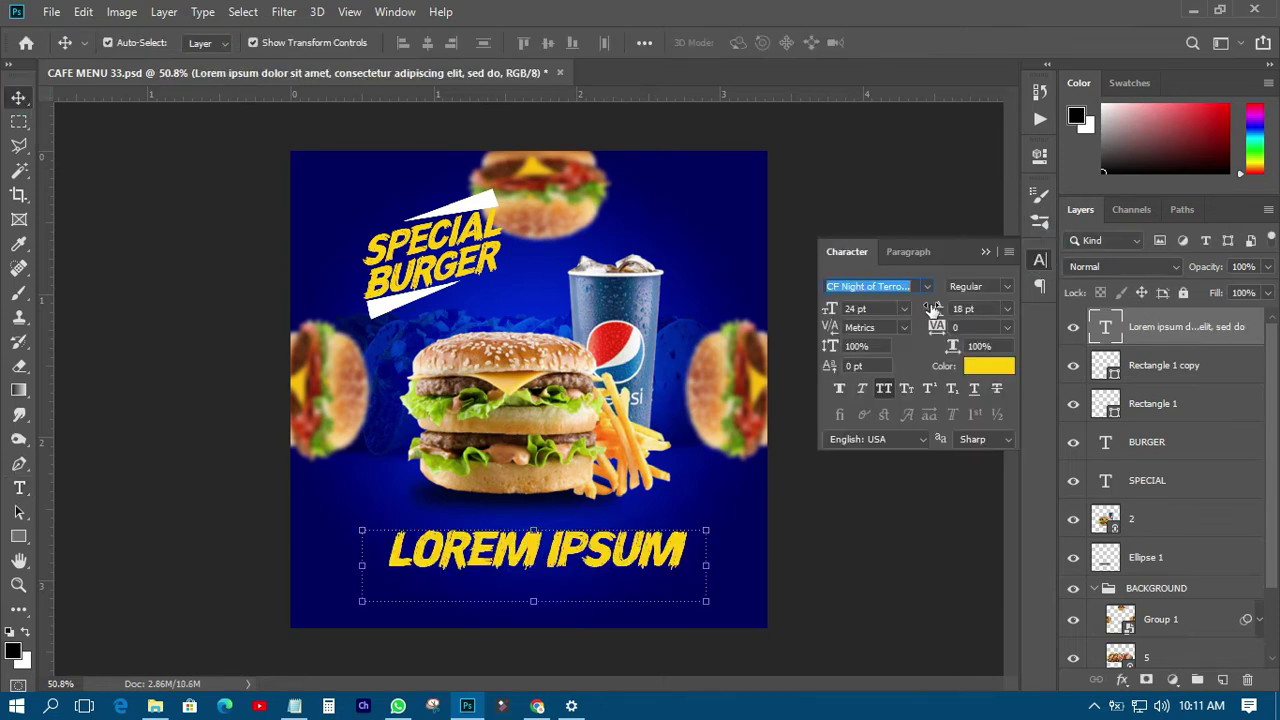
pyautogui.click(927, 286)
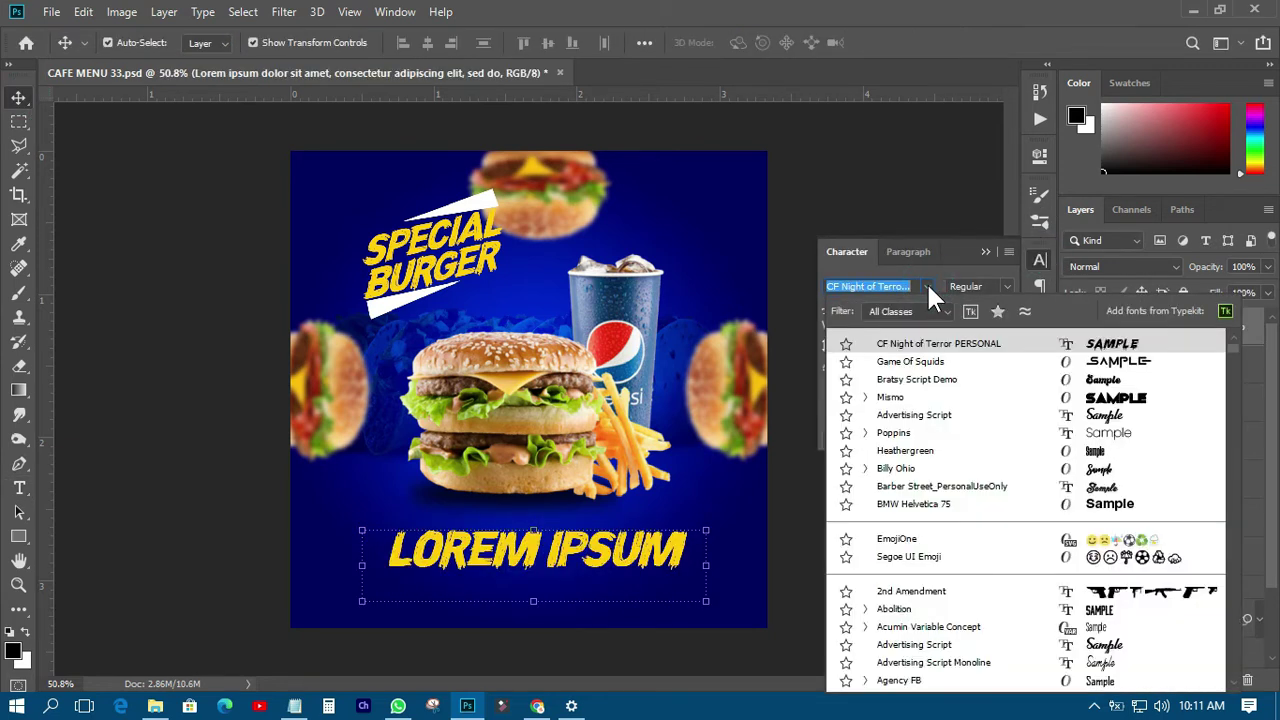
pyautogui.click(894, 432)
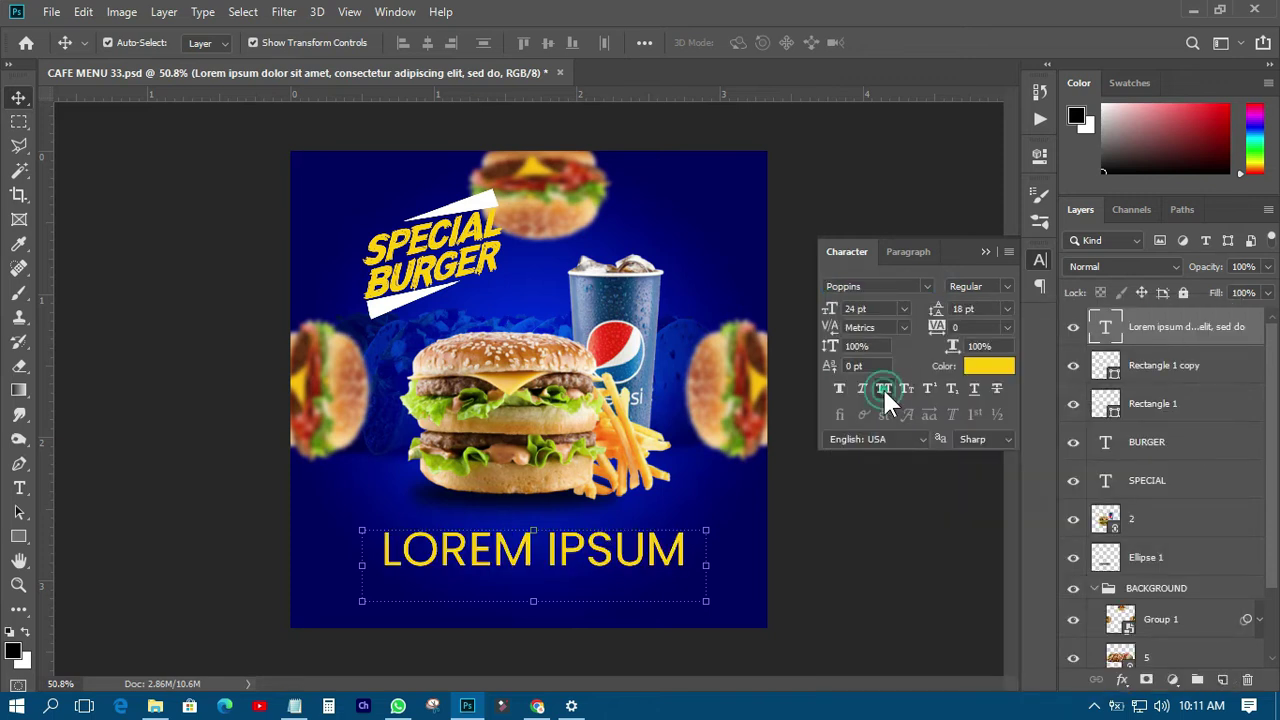
pyautogui.click(882, 386)
pyautogui.click(905, 309)
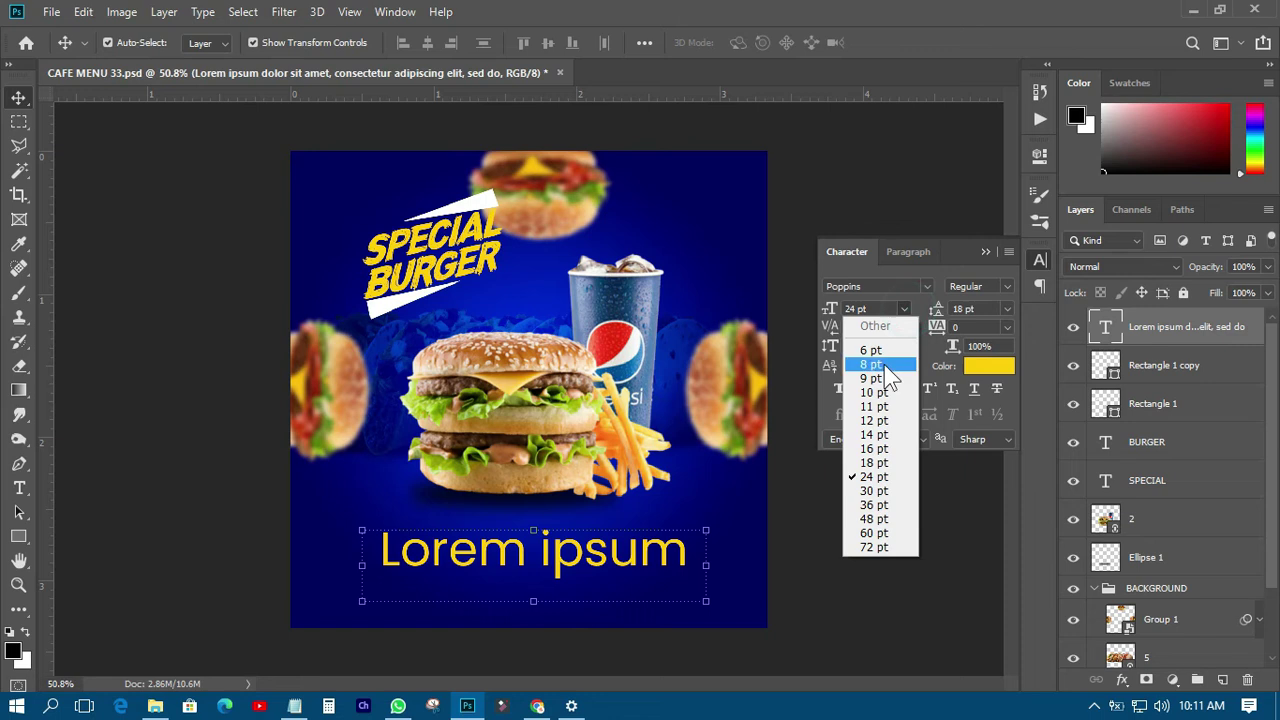
pyautogui.click(870, 343)
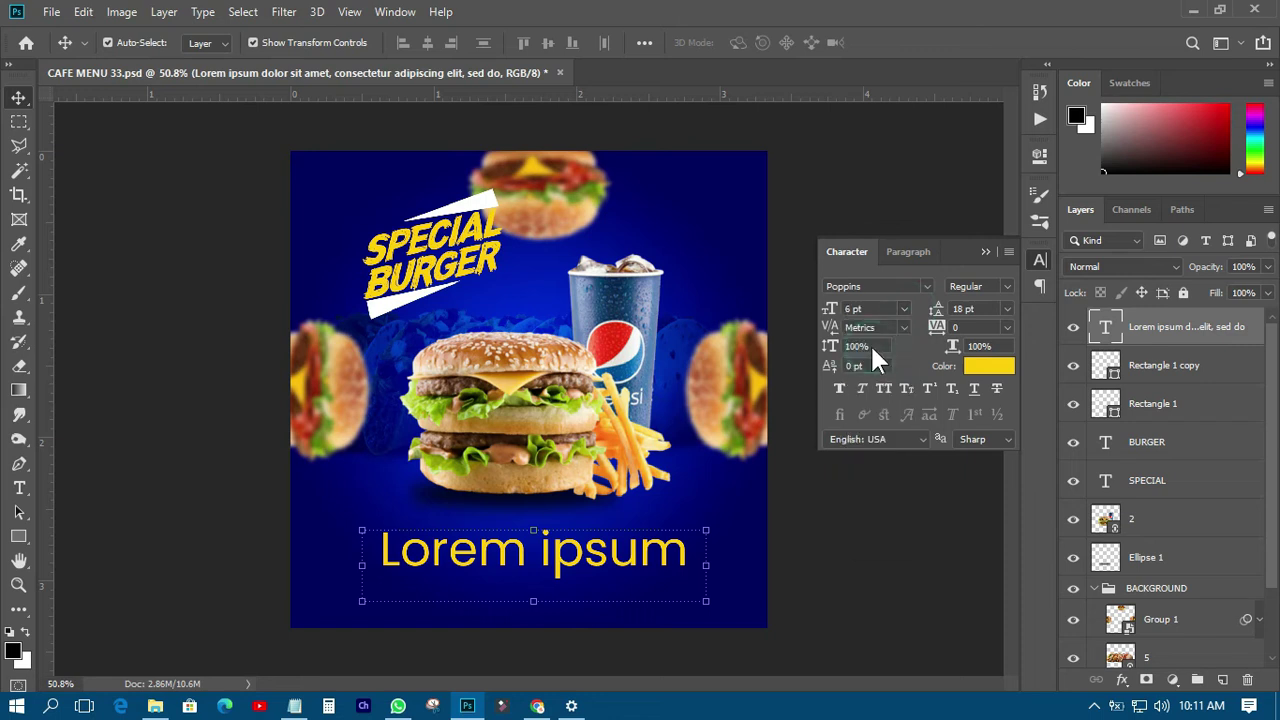
pyautogui.click(1006, 309)
pyautogui.click(986, 246)
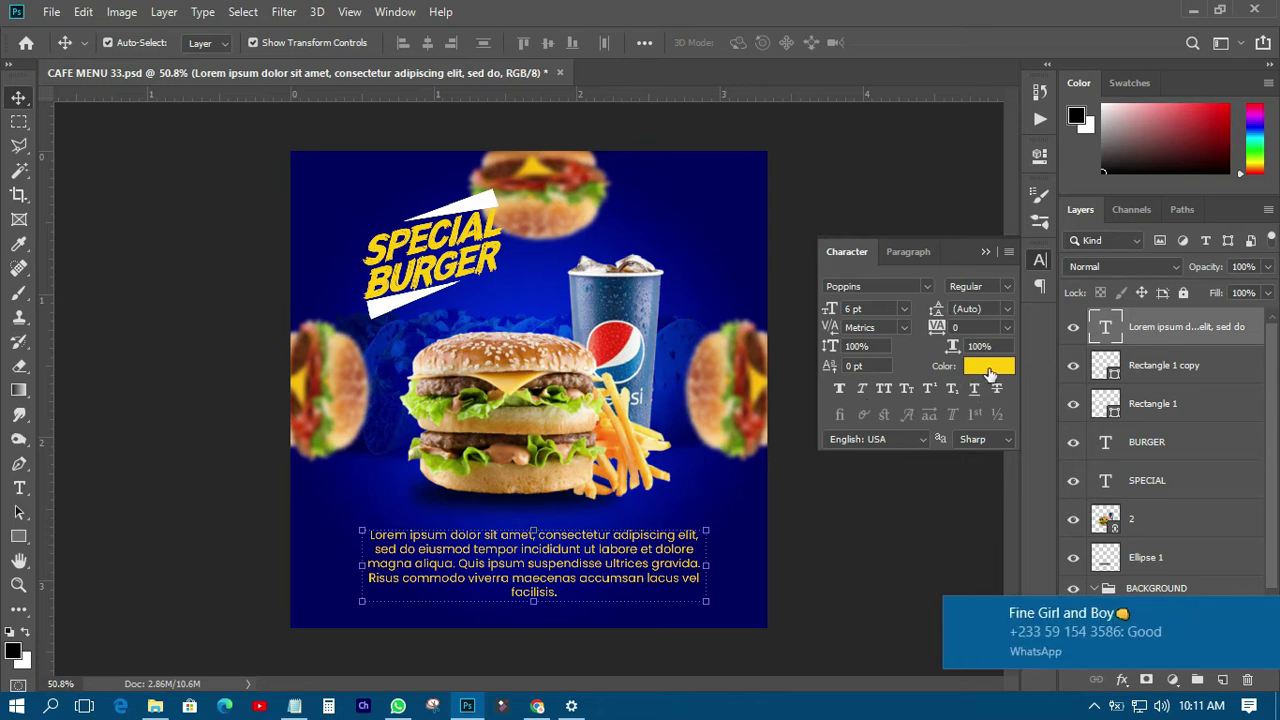
# Change the paragraph's text colour to white.
pyautogui.click(987, 366)
pyautogui.write('ffffff')
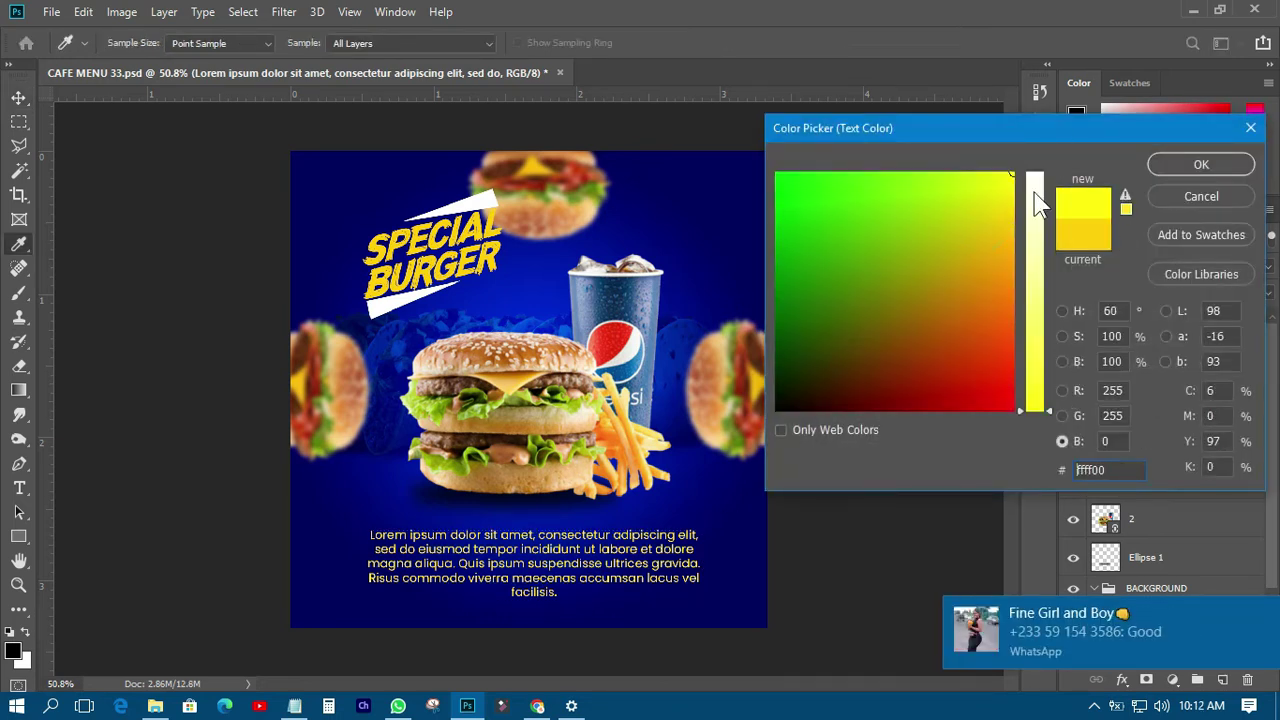
pyautogui.click(1170, 165)
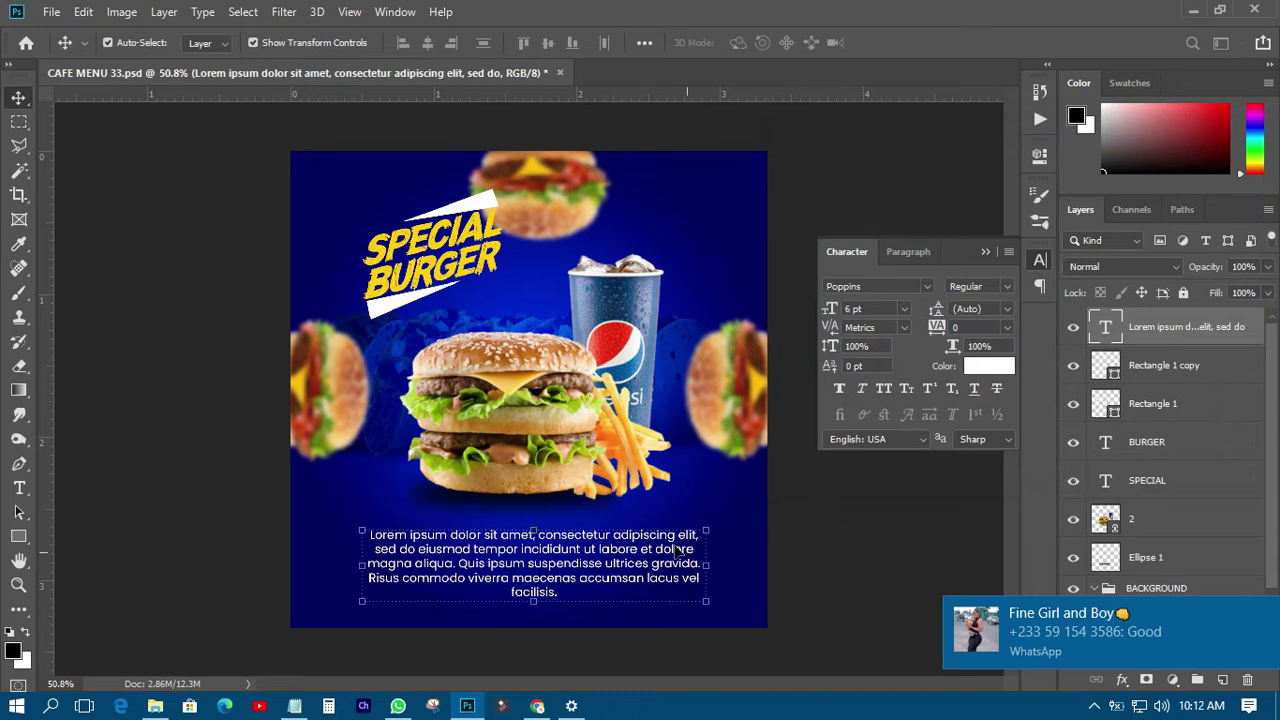
# Widen the paragraph's text box slightly, shorten it to three lines, and shift it a little left on the poster.
pyautogui.click(22, 487)
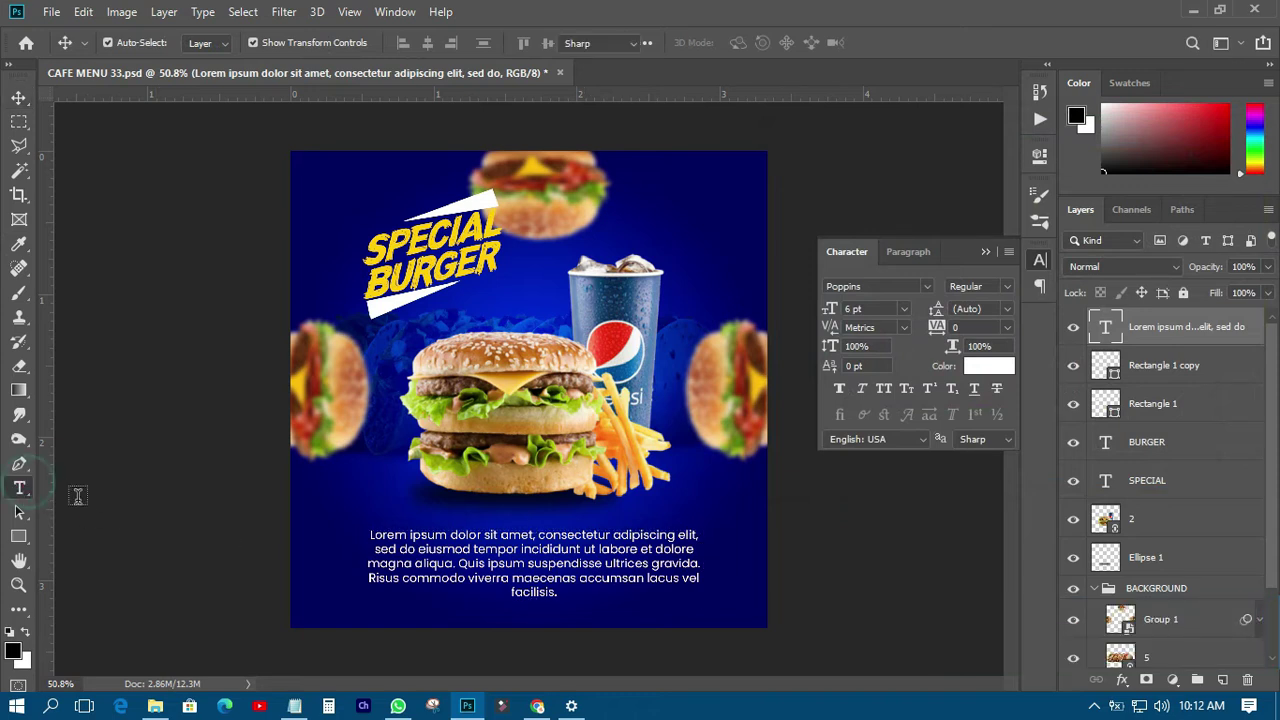
pyautogui.click(497, 563)
pyautogui.moveTo(707, 563); pyautogui.dragTo(726, 563)
pyautogui.moveTo(548, 601); pyautogui.dragTo(548, 577)
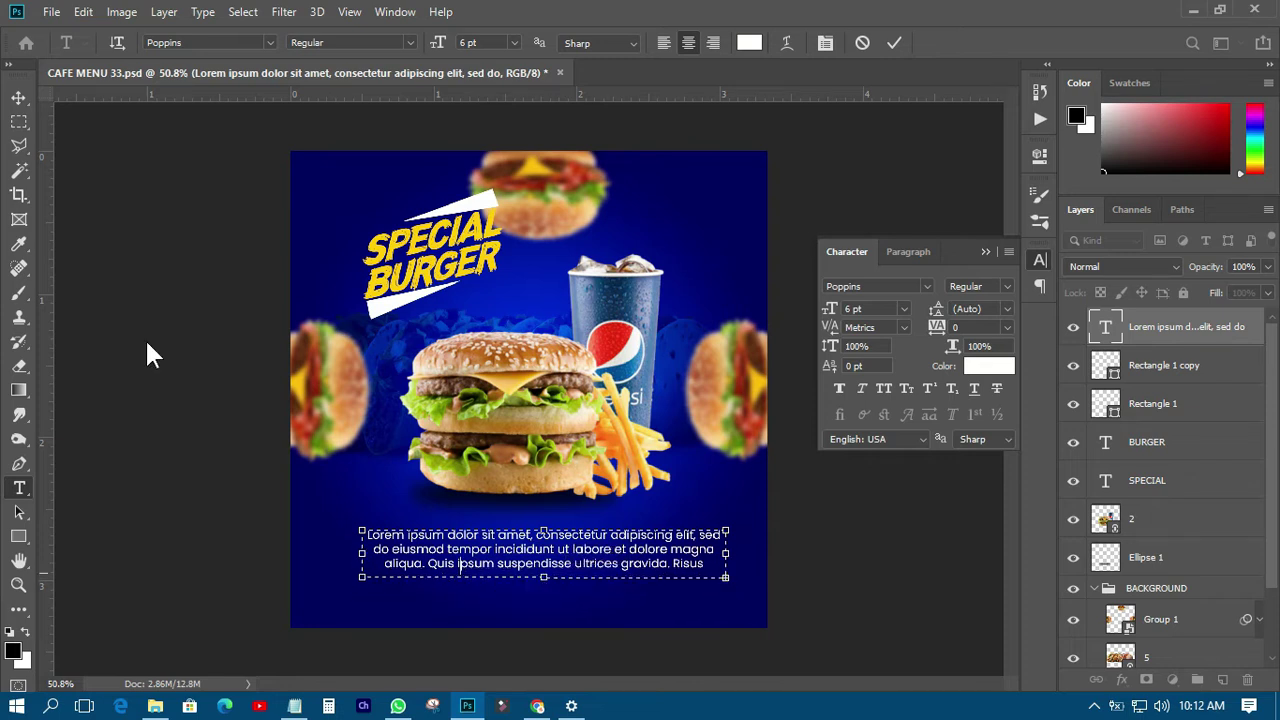
pyautogui.click(25, 100)
pyautogui.moveTo(650, 563); pyautogui.dragTo(633, 560)
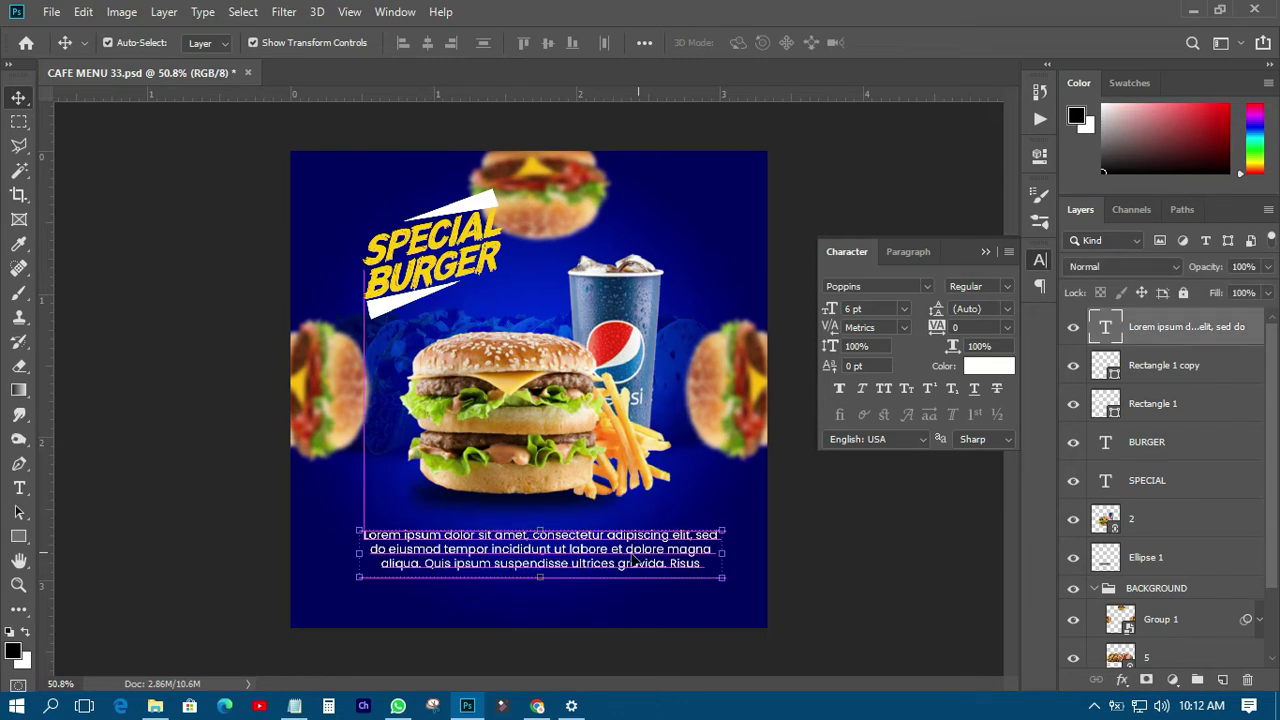
pyautogui.click(265, 522)
pyautogui.click(295, 706)
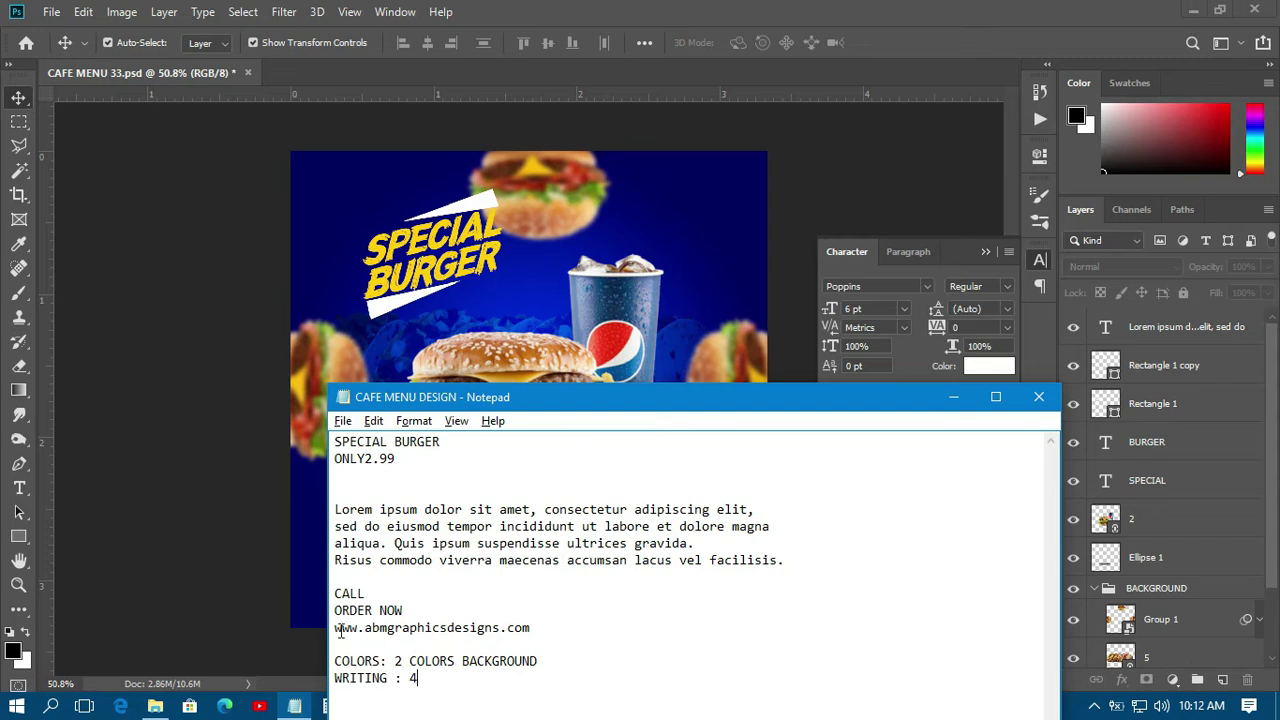
pyautogui.moveTo(334, 628); pyautogui.dragTo(546, 643)
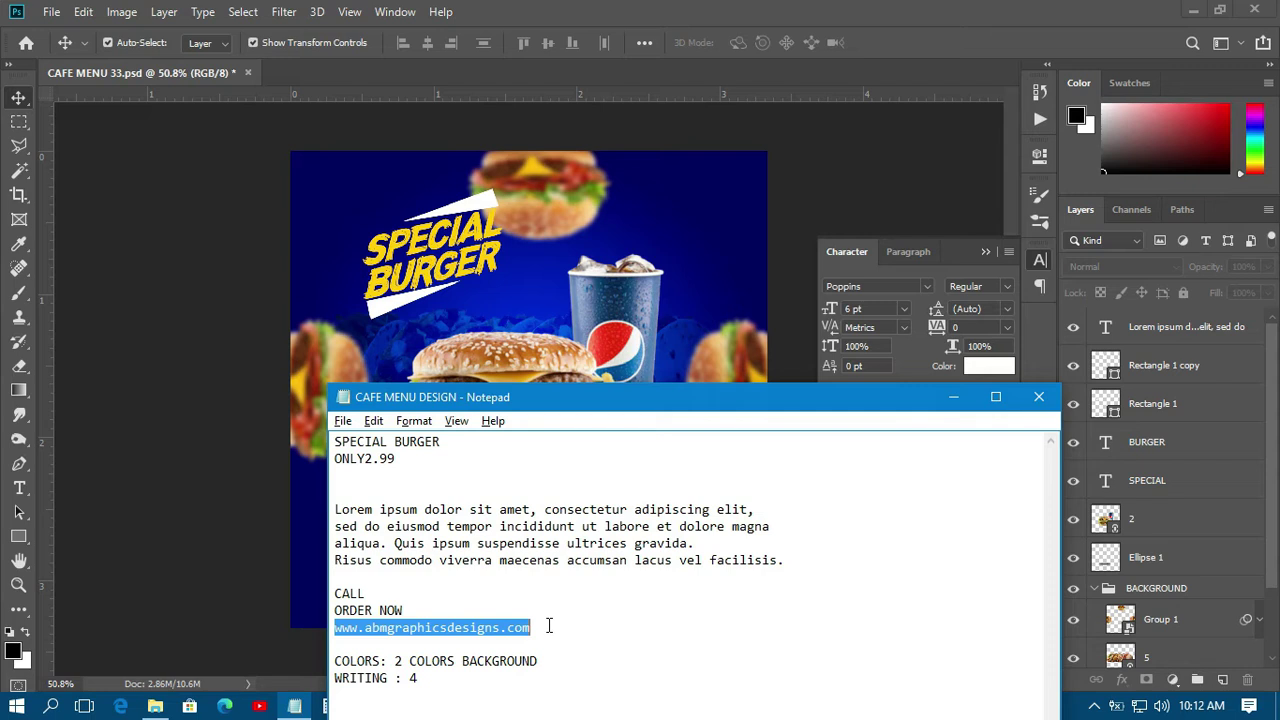
pyautogui.rightClick(526, 623)
pyautogui.click(571, 426)
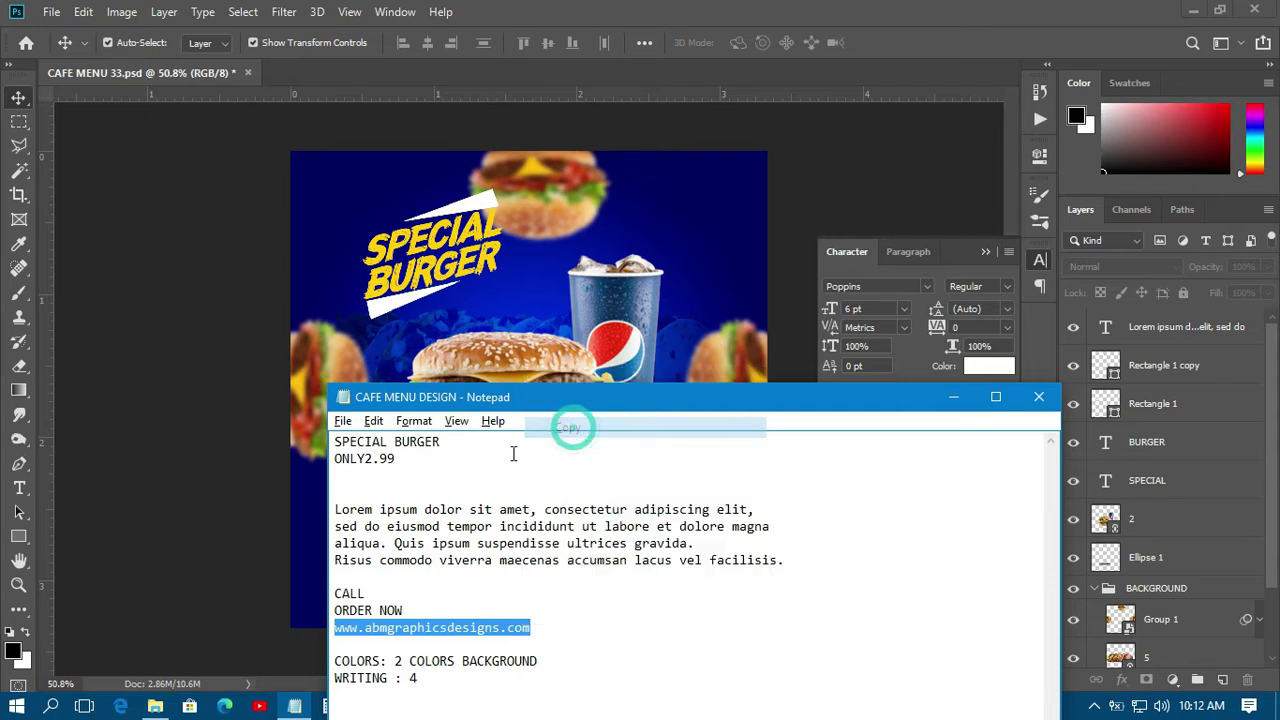
pyautogui.click(120, 457)
# Paste the website address as a new text line below the paragraph and move it towards the poster's lower right corner.
pyautogui.click(20, 486)
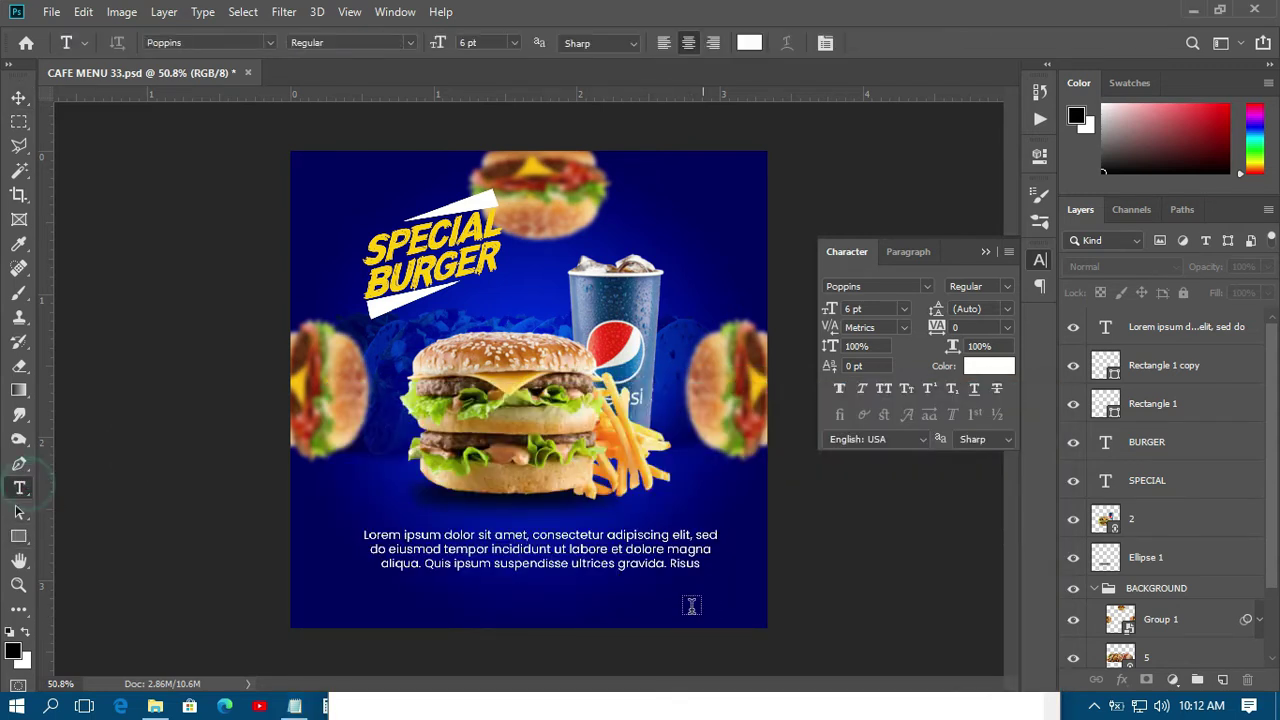
pyautogui.click(624, 606)
pyautogui.rightClick(624, 608)
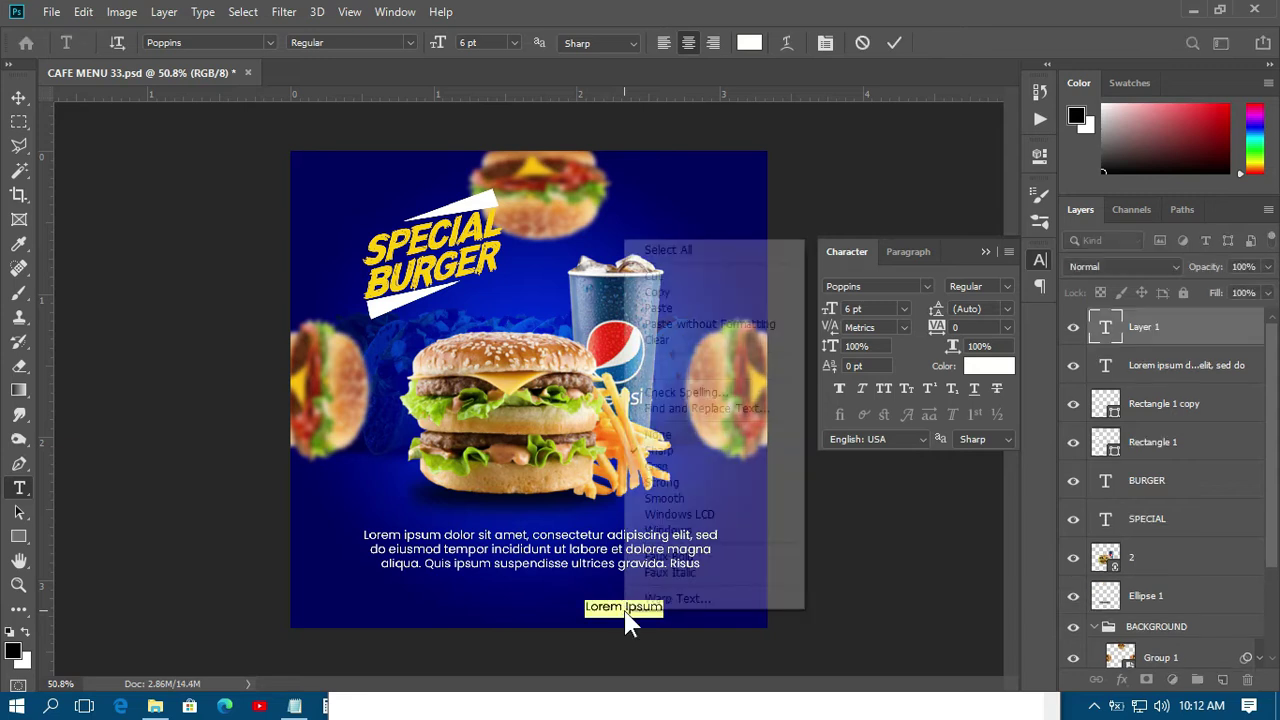
pyautogui.click(670, 309)
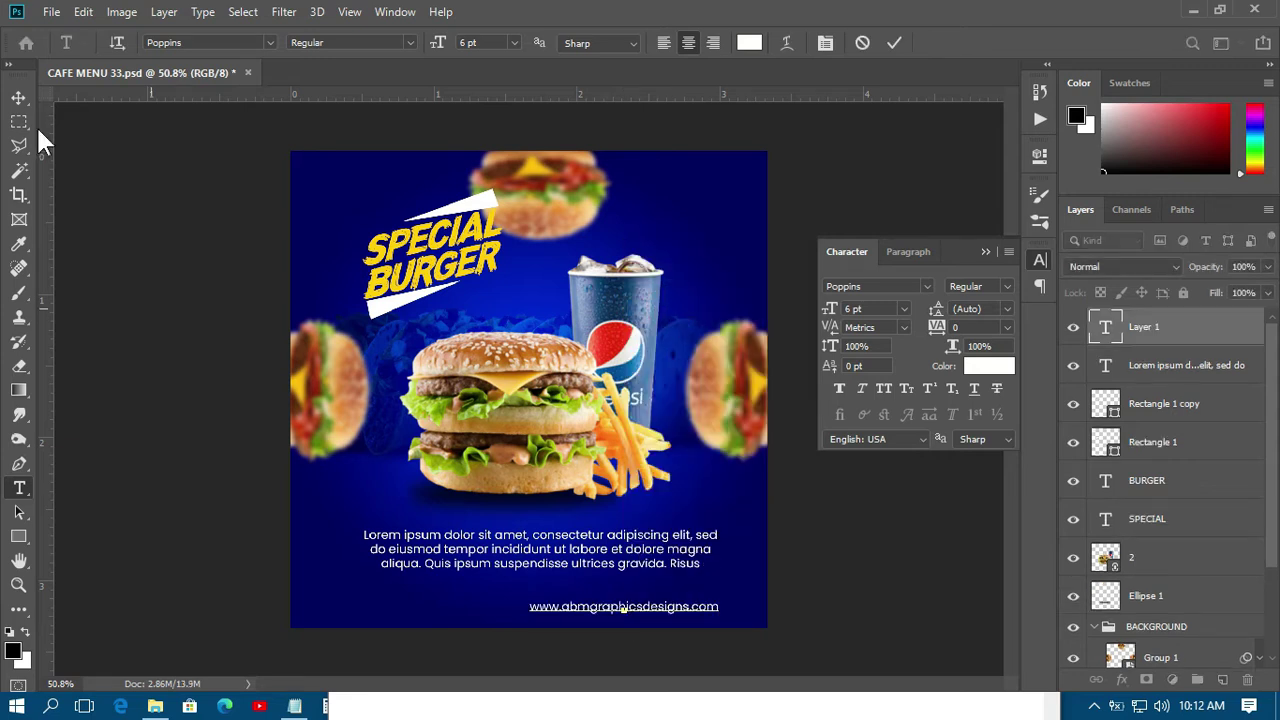
pyautogui.click(19, 97)
pyautogui.click(869, 584)
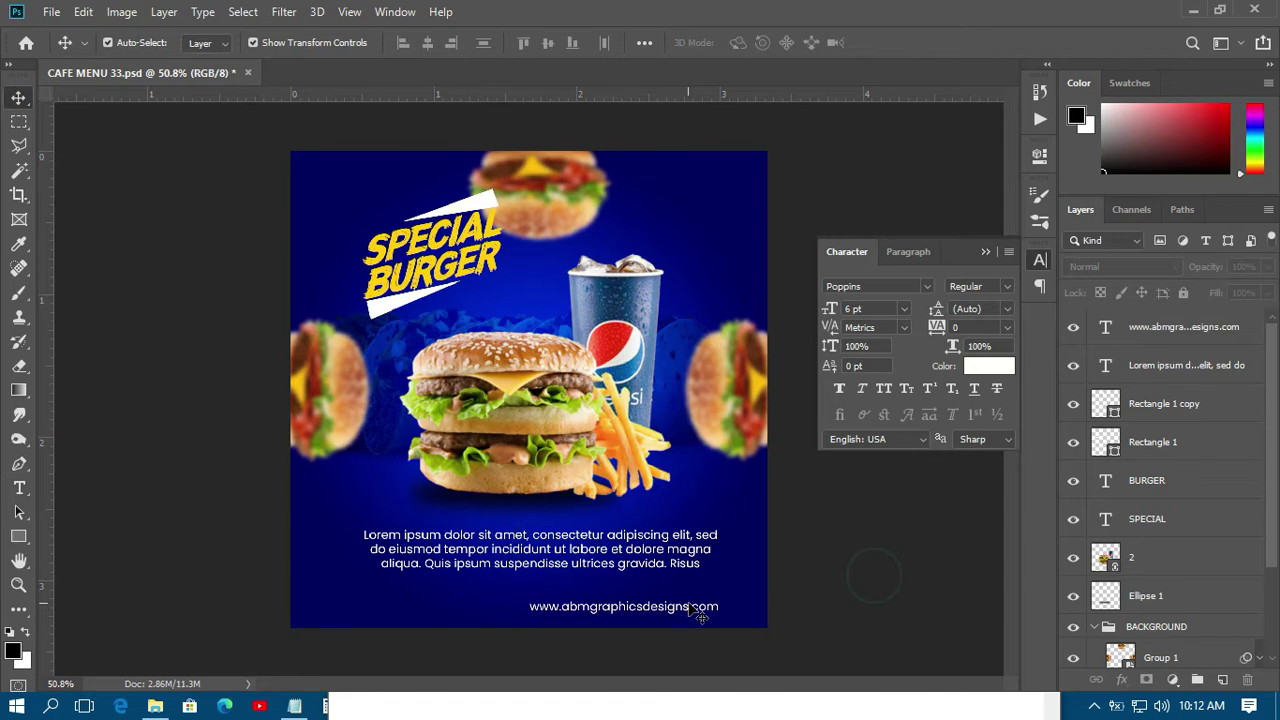
pyautogui.moveTo(686, 613); pyautogui.dragTo(716, 611)
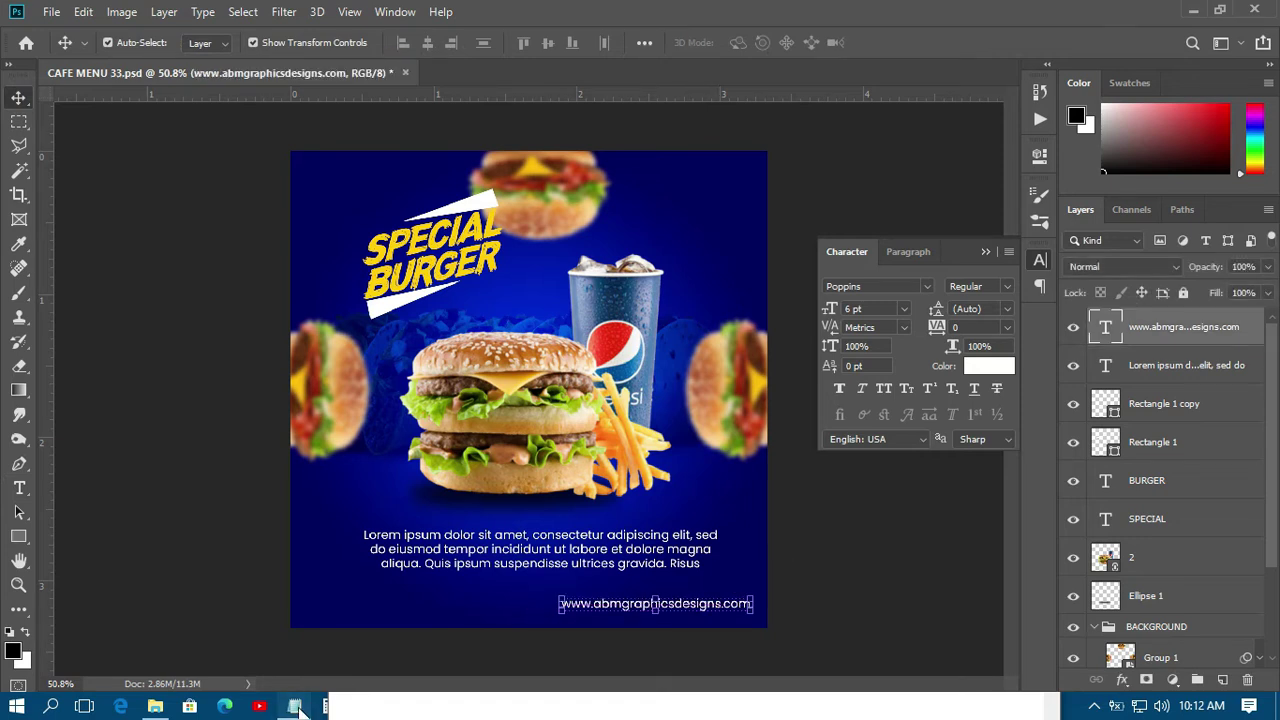
# Switch to Notepad, copy the words ORDER NOW from the notes, and return to Photoshop.
pyautogui.click(296, 707)
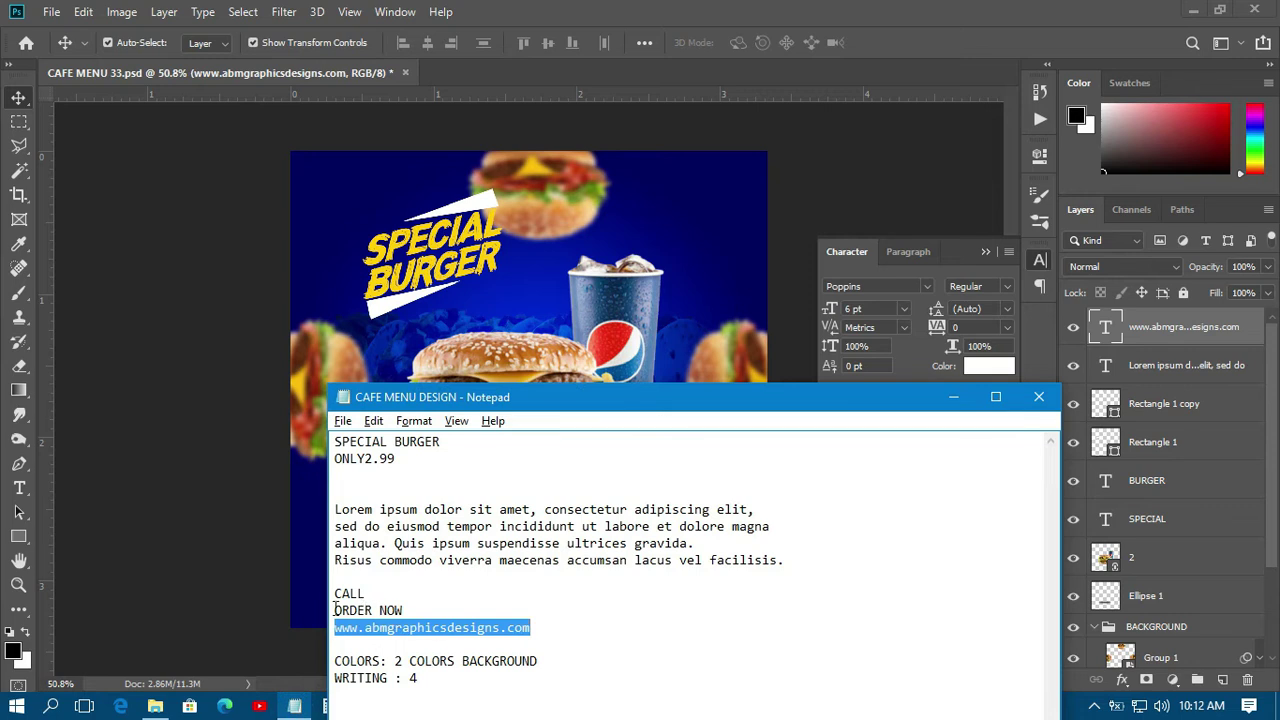
pyautogui.moveTo(335, 610); pyautogui.dragTo(418, 609)
pyautogui.rightClick(381, 611)
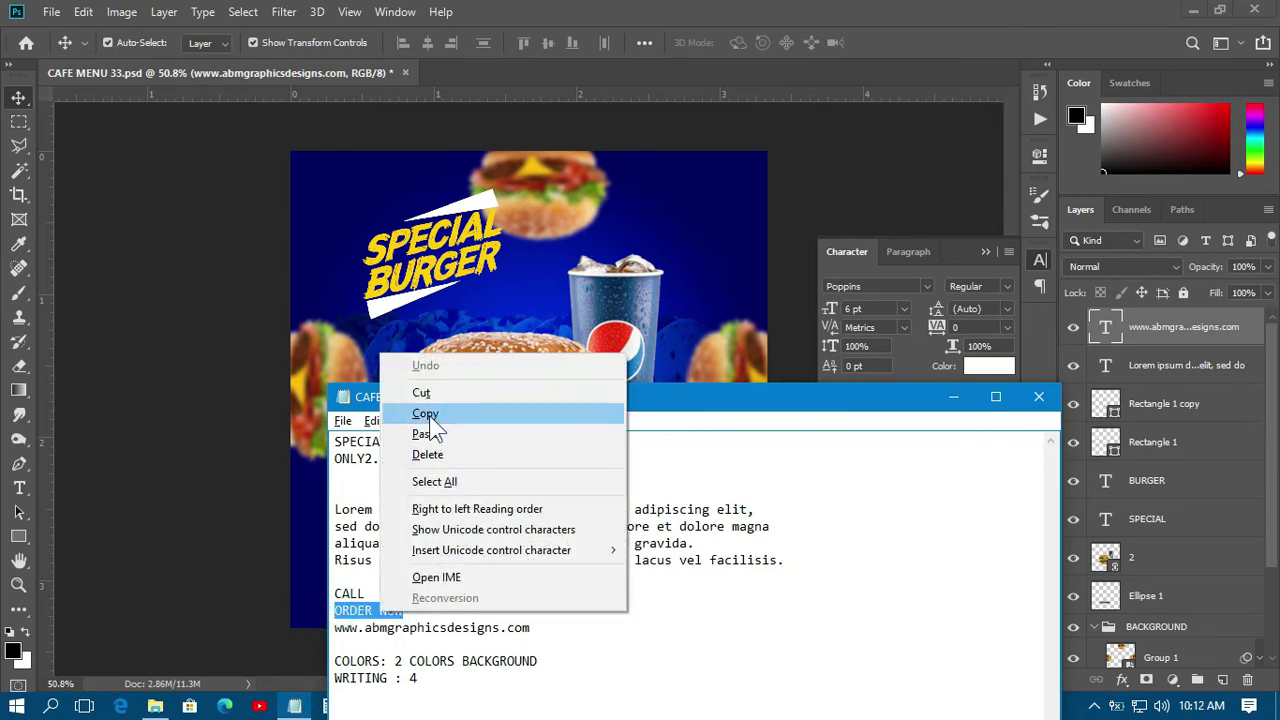
pyautogui.click(434, 417)
pyautogui.click(231, 440)
# Paste ORDER NOW as a new text line below the paragraph, to the left of the website address.
pyautogui.click(19, 487)
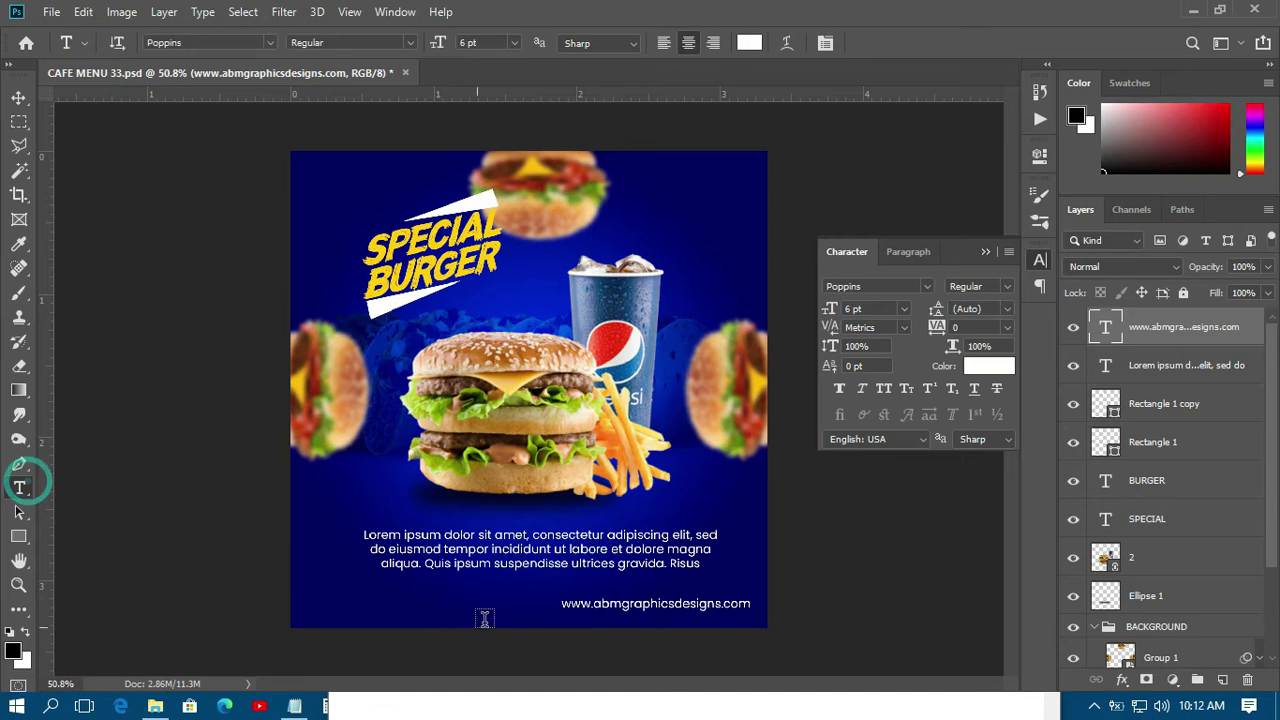
pyautogui.click(463, 613)
pyautogui.rightClick(465, 612)
pyautogui.click(520, 312)
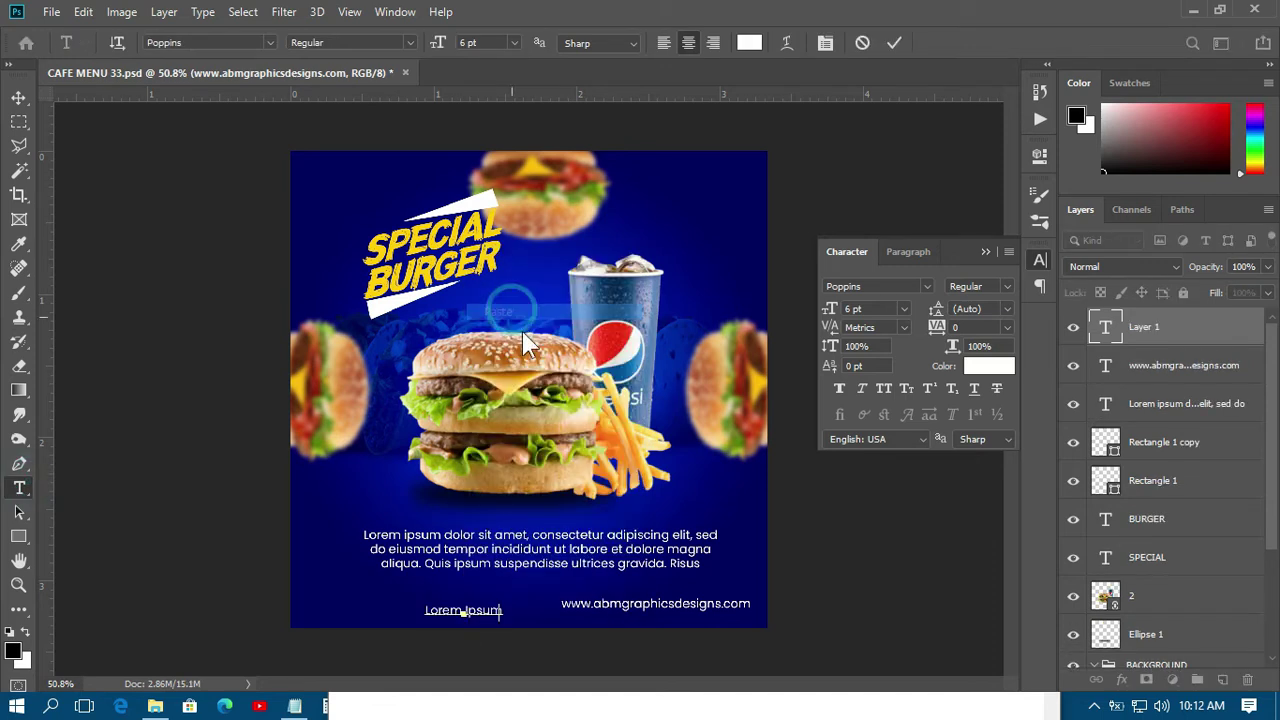
pyautogui.click(19, 98)
# Draw a rectangle of about 194 × 56 px around ORDER NOW and round all its corners to 28 px.
pyautogui.click(19, 537)
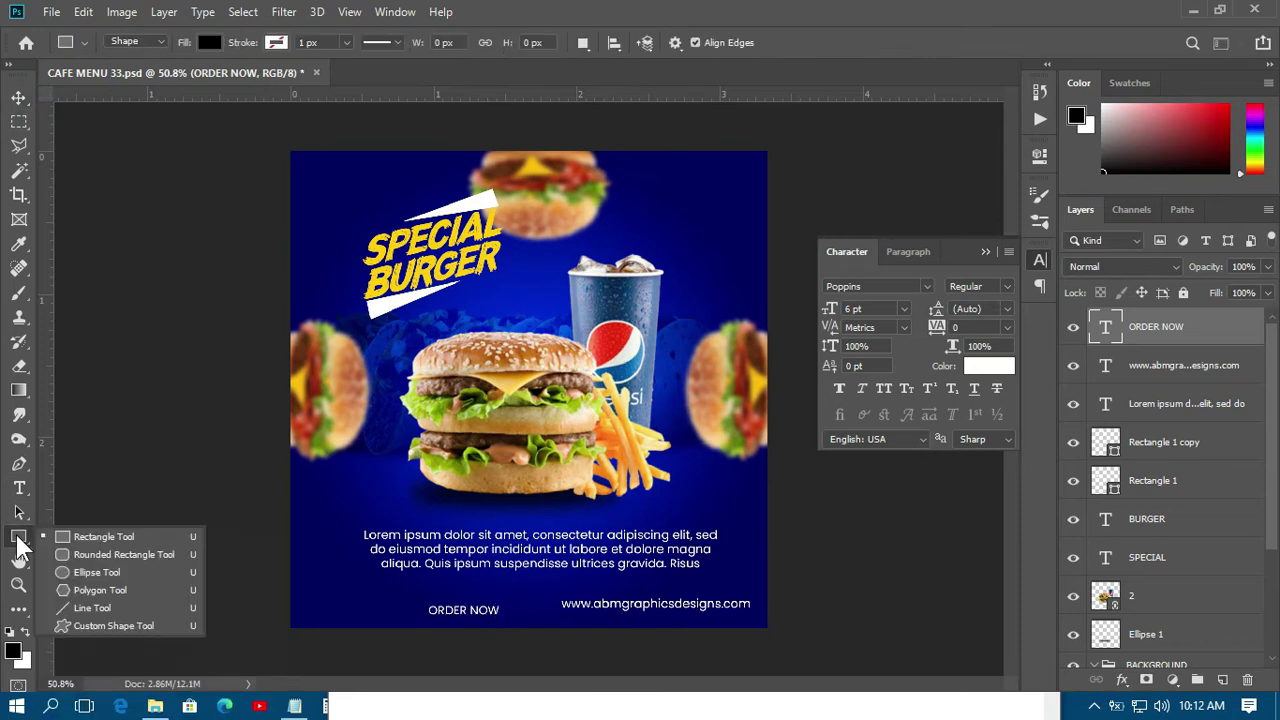
pyautogui.click(119, 536)
pyautogui.moveTo(425, 596); pyautogui.dragTo(516, 622)
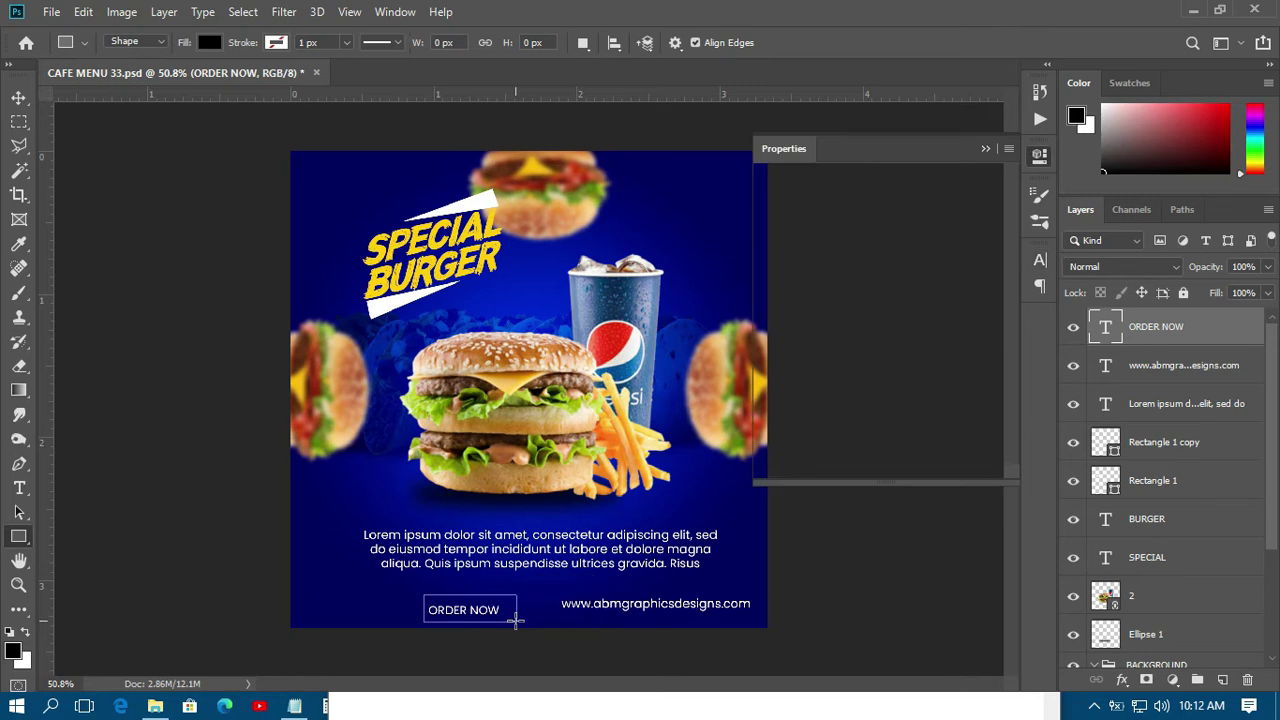
pyautogui.moveTo(767, 340); pyautogui.dragTo(850, 375)
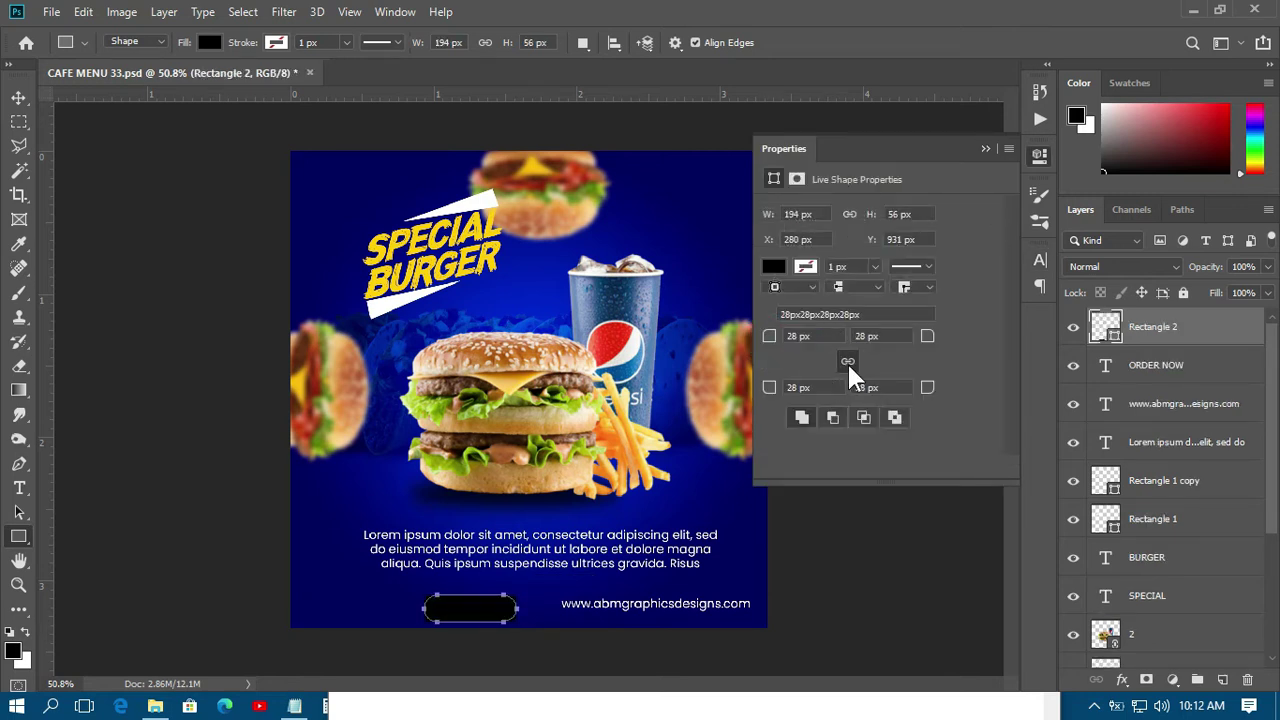
# Fill the rounded rectangle with yellow sampled from the SPECIAL heading and place the ORDER NOW text layer above it.
pyautogui.doubleClick(1107, 327)
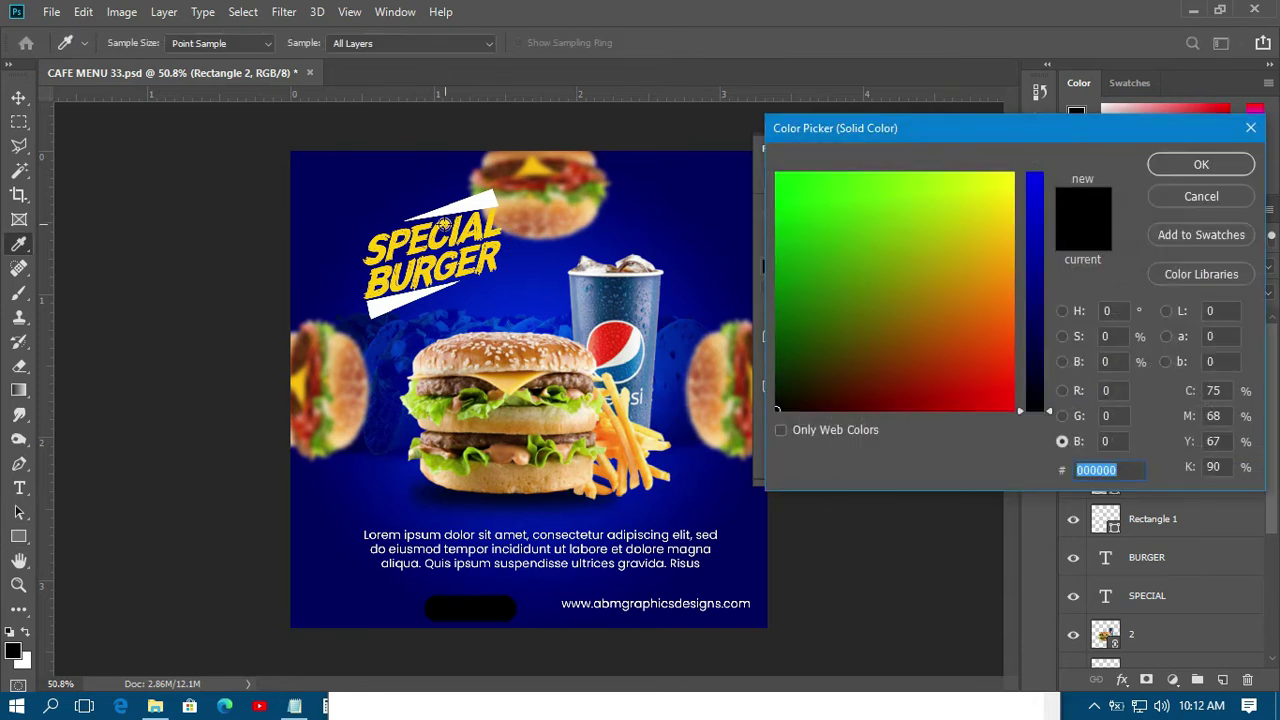
pyautogui.click(446, 224)
pyautogui.click(1200, 164)
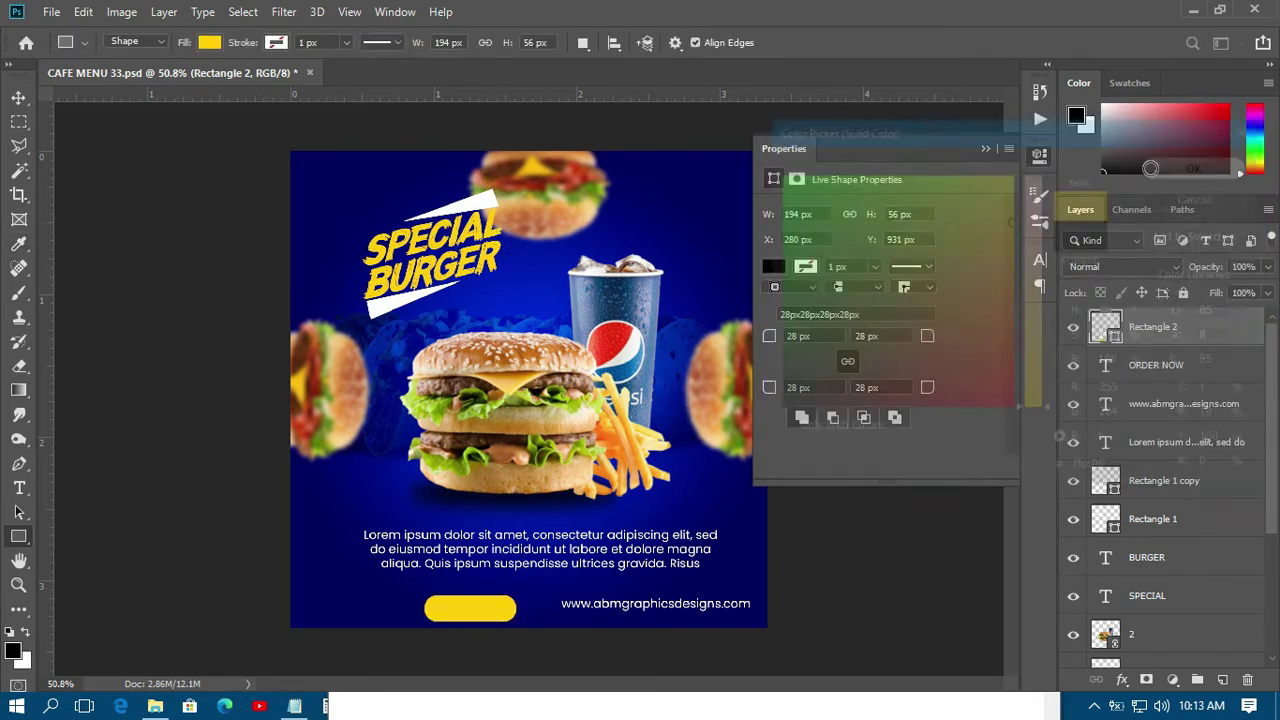
pyautogui.click(19, 98)
pyautogui.moveTo(1139, 373); pyautogui.dragTo(1130, 322)
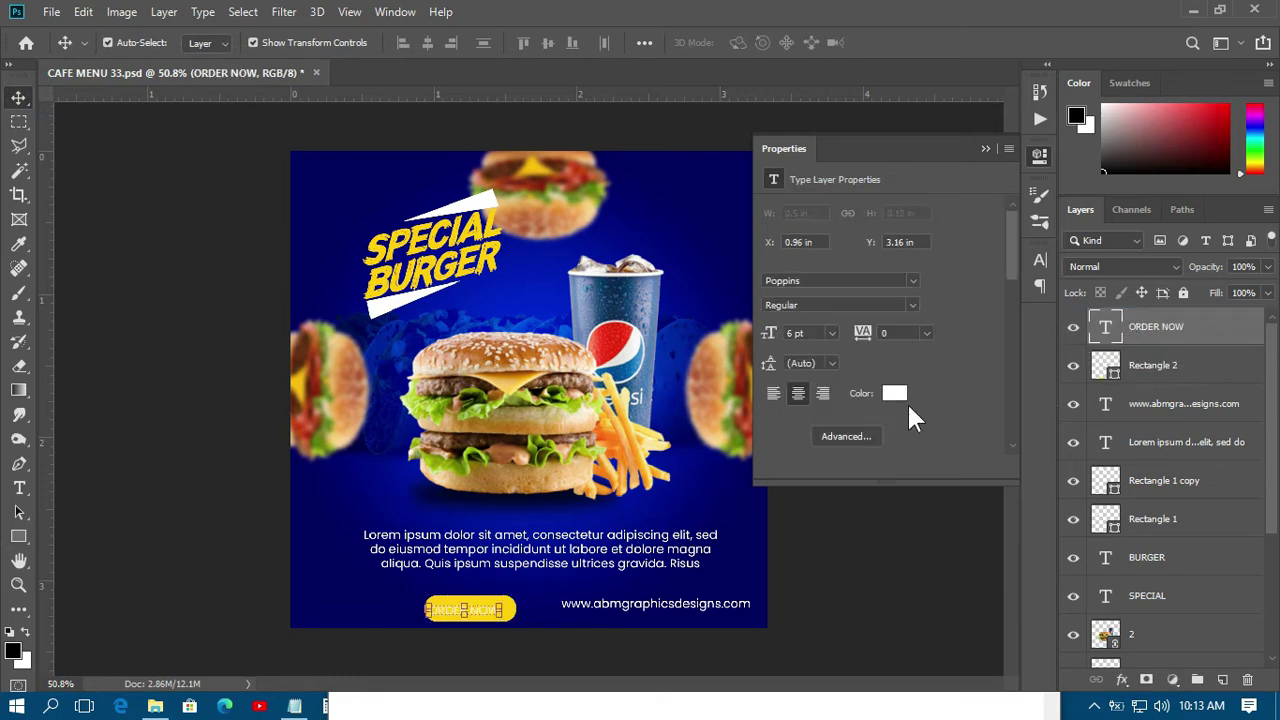
# Set the ORDER NOW text to black (000000) and its font style to Poppins Bold.
pyautogui.click(898, 395)
pyautogui.write('000000')
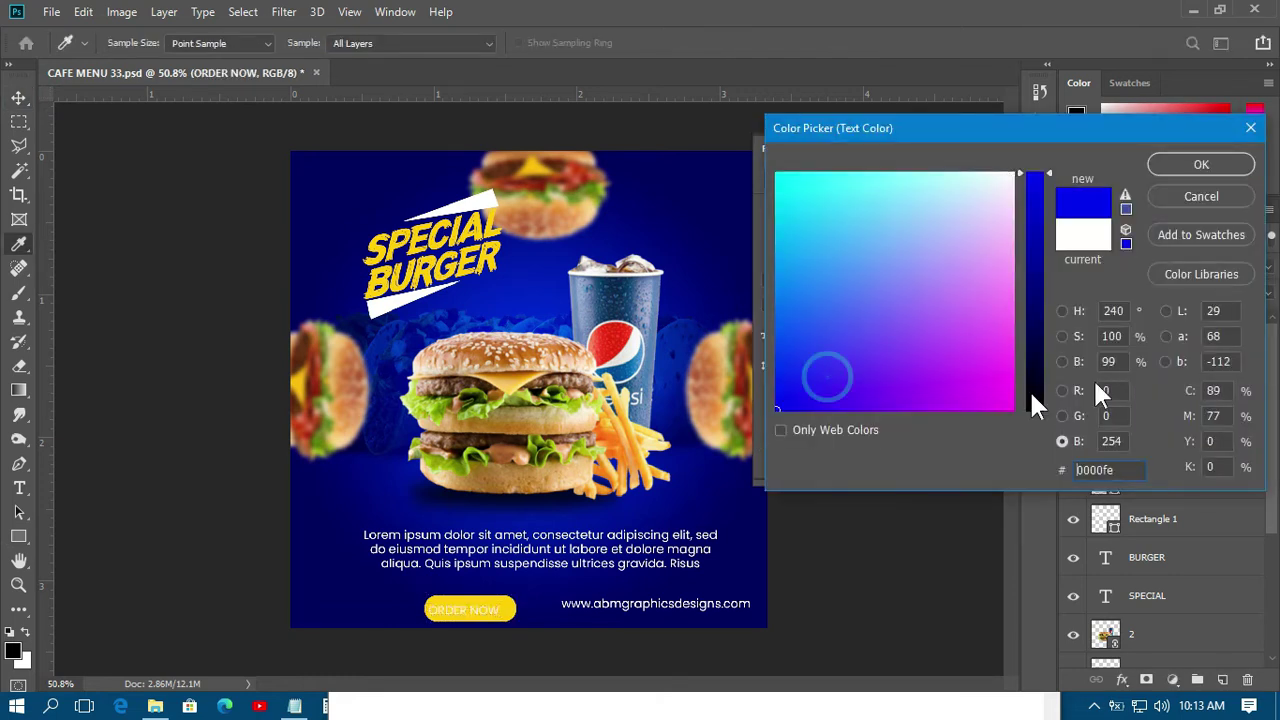
pyautogui.click(1062, 441)
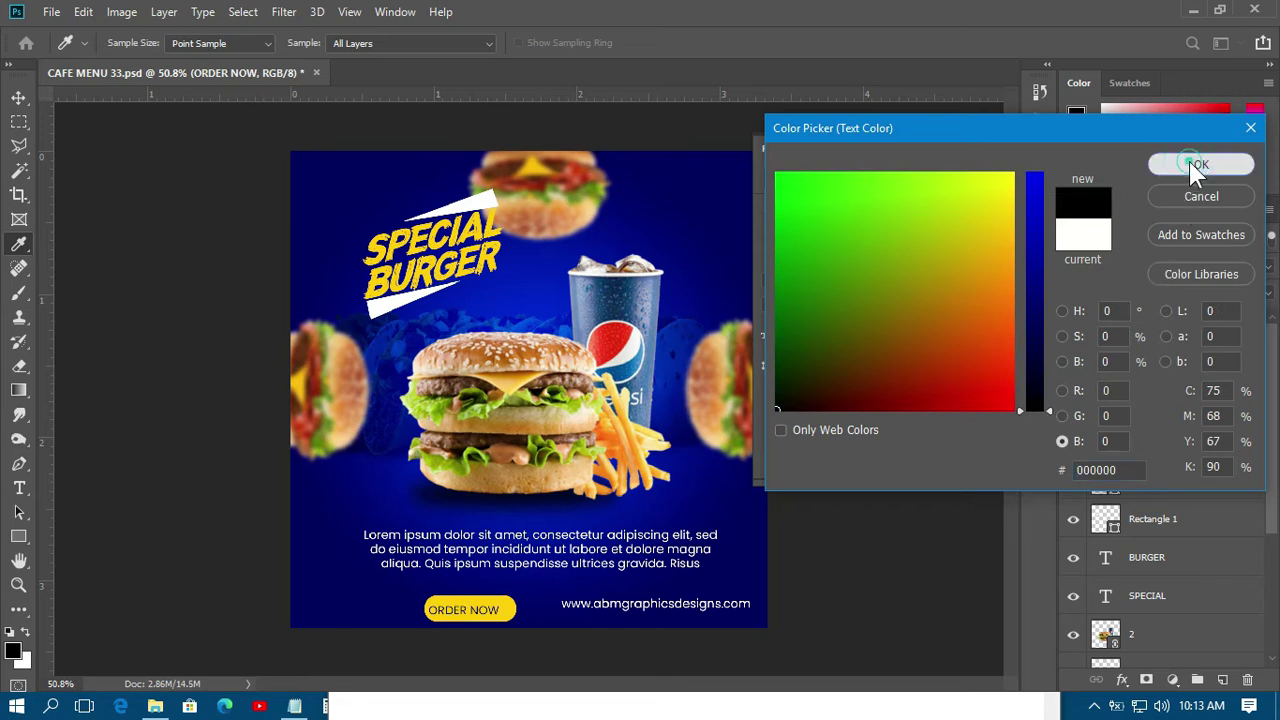
pyautogui.click(1189, 161)
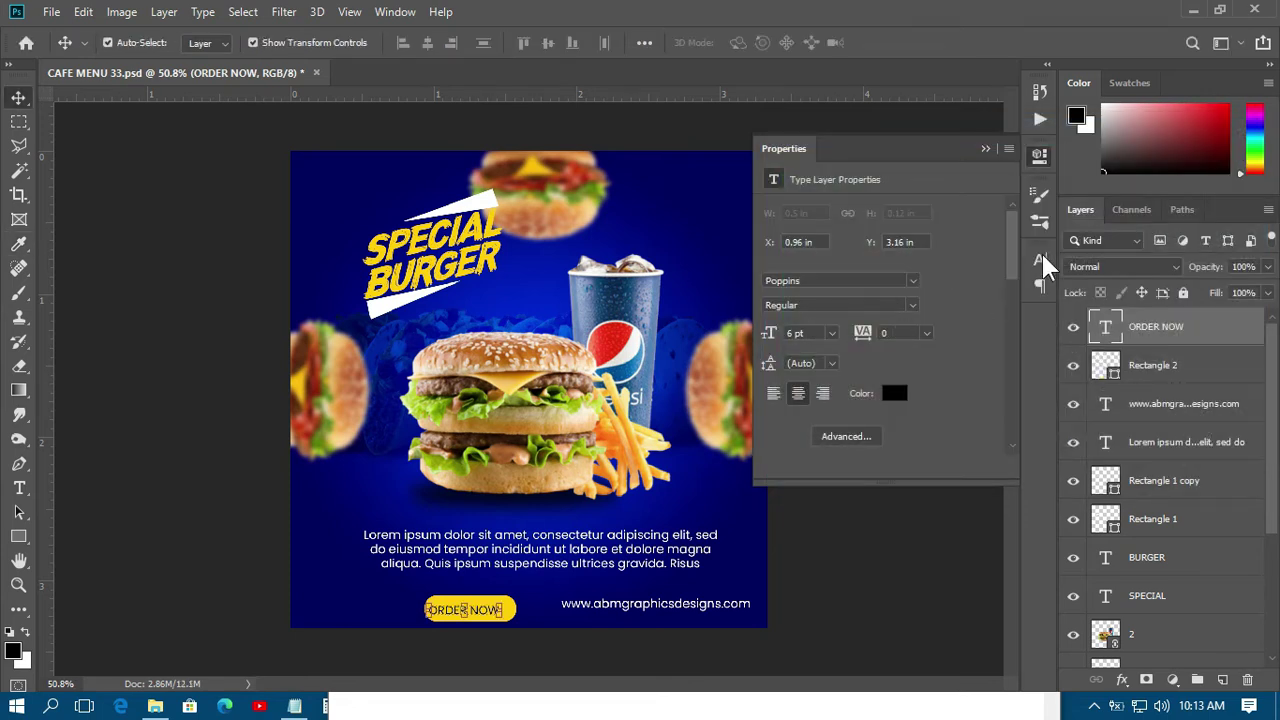
pyautogui.click(1040, 260)
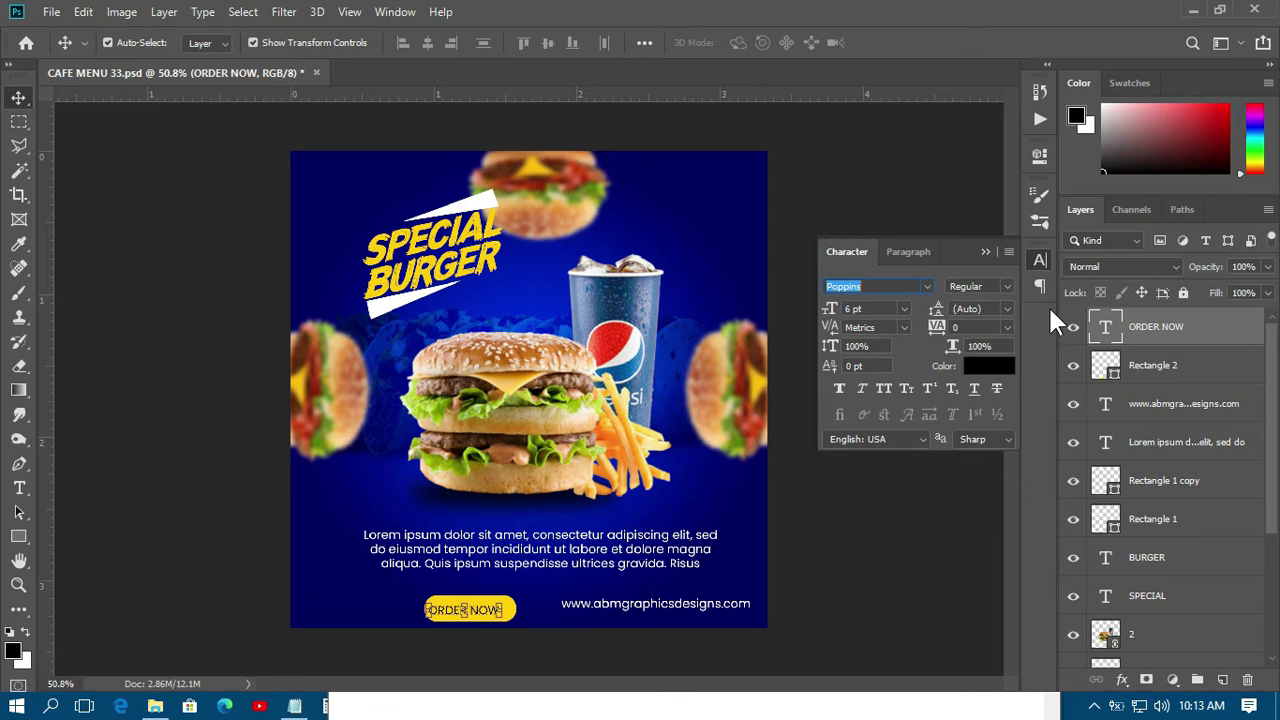
pyautogui.click(1008, 285)
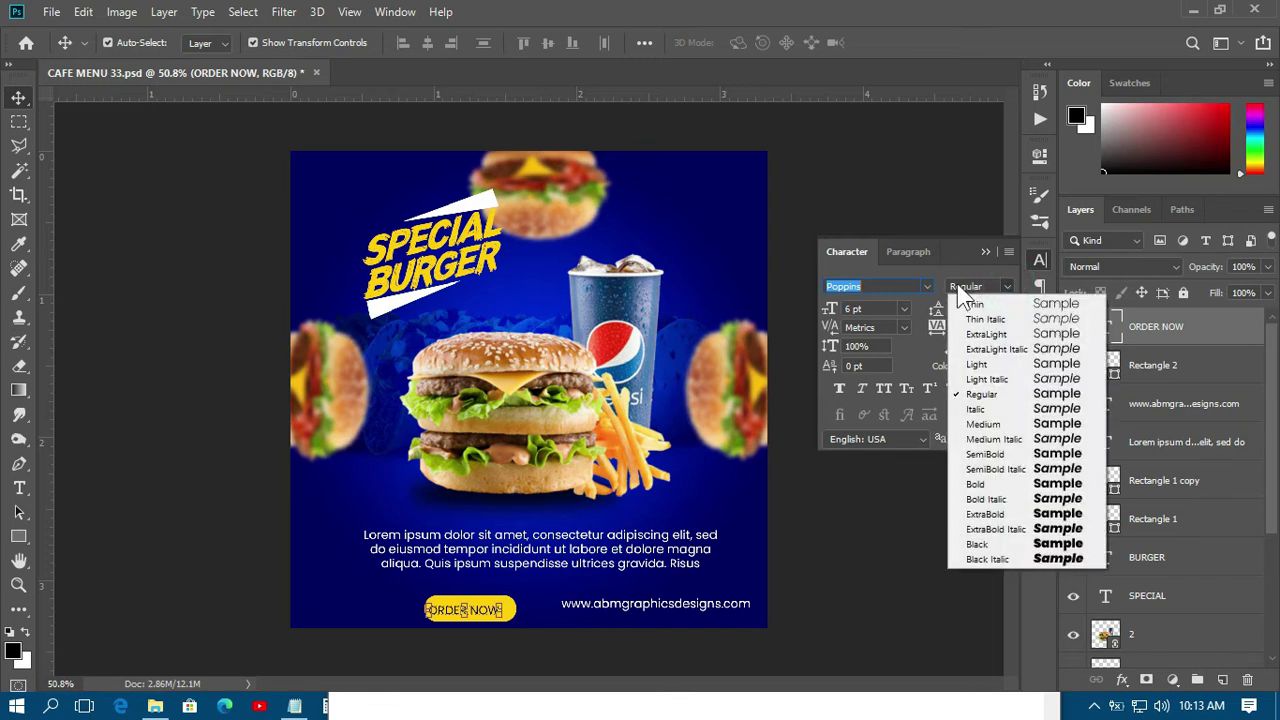
pyautogui.click(979, 483)
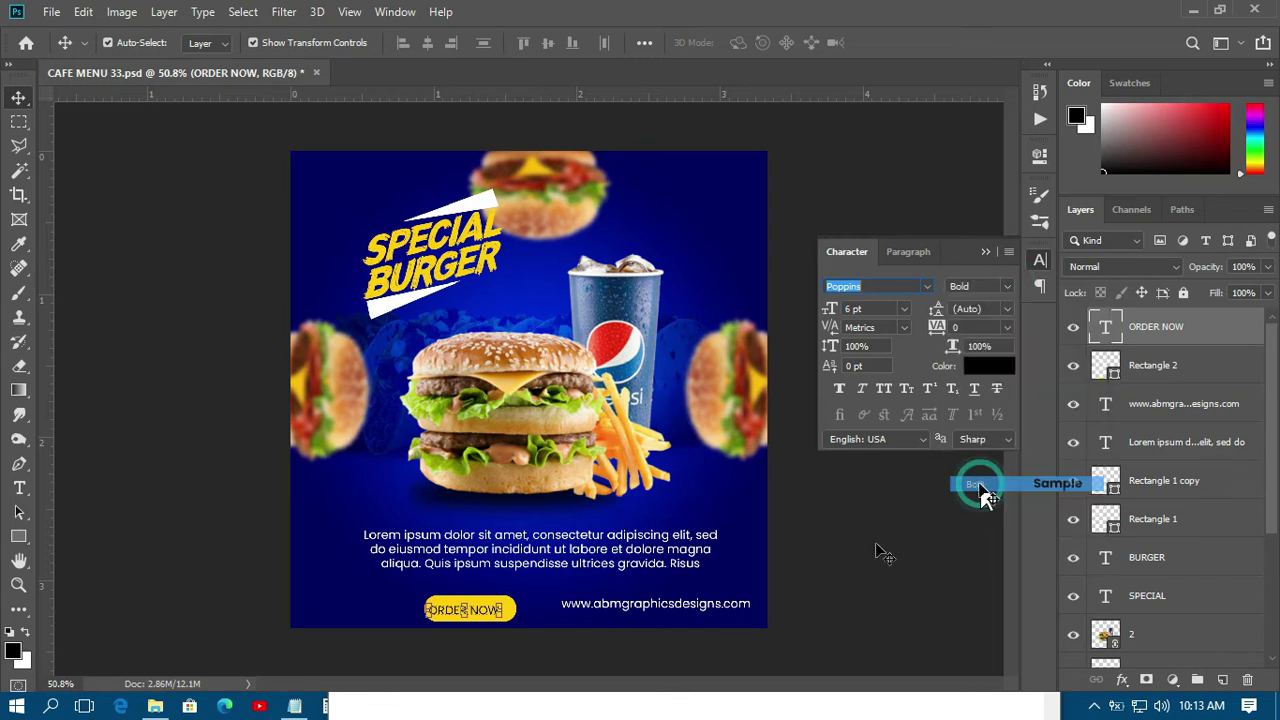
pyautogui.click(895, 580)
# Select the ORDER NOW text together with its yellow rectangle and move both right, close to the website address.
pyautogui.moveTo(487, 610); pyautogui.dragTo(487, 612)
pyautogui.click(1147, 370)
pyautogui.moveTo(486, 611); pyautogui.dragTo(537, 621)
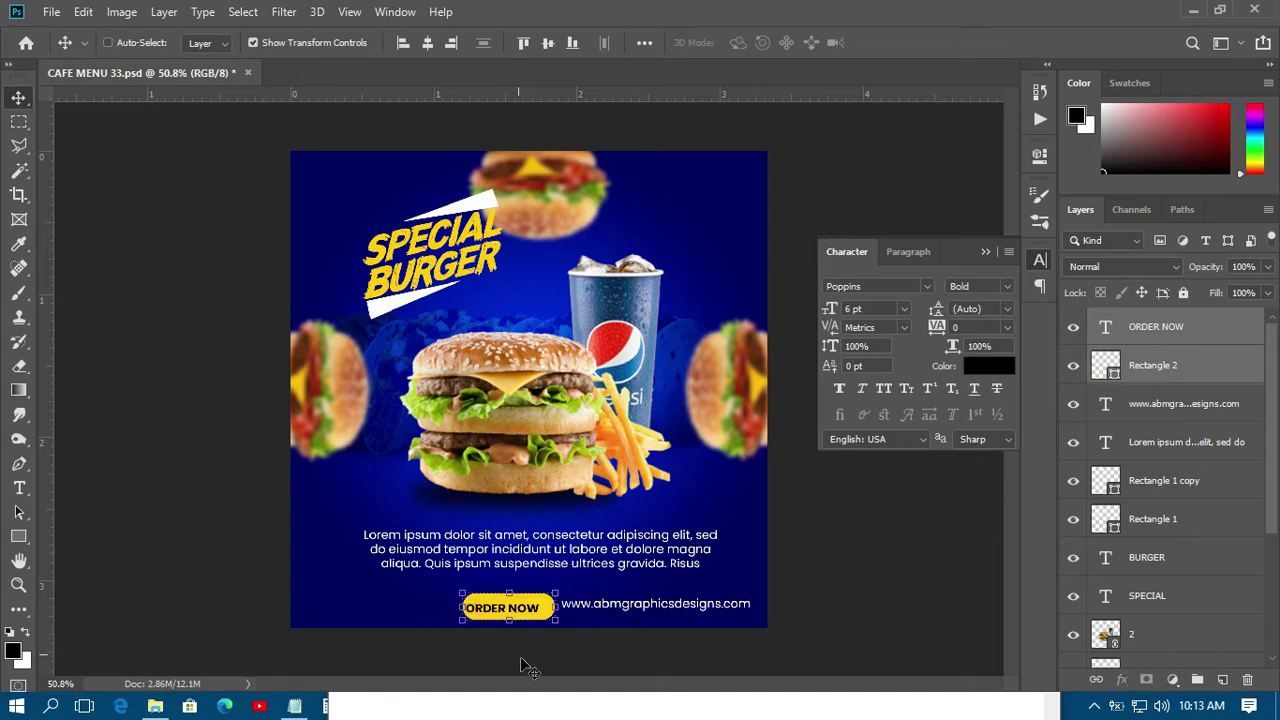
pyautogui.click(531, 654)
# Check the Notepad notes, return to Photoshop, and enter the phone number as a new text line in the poster's lower left corner.
pyautogui.click(296, 706)
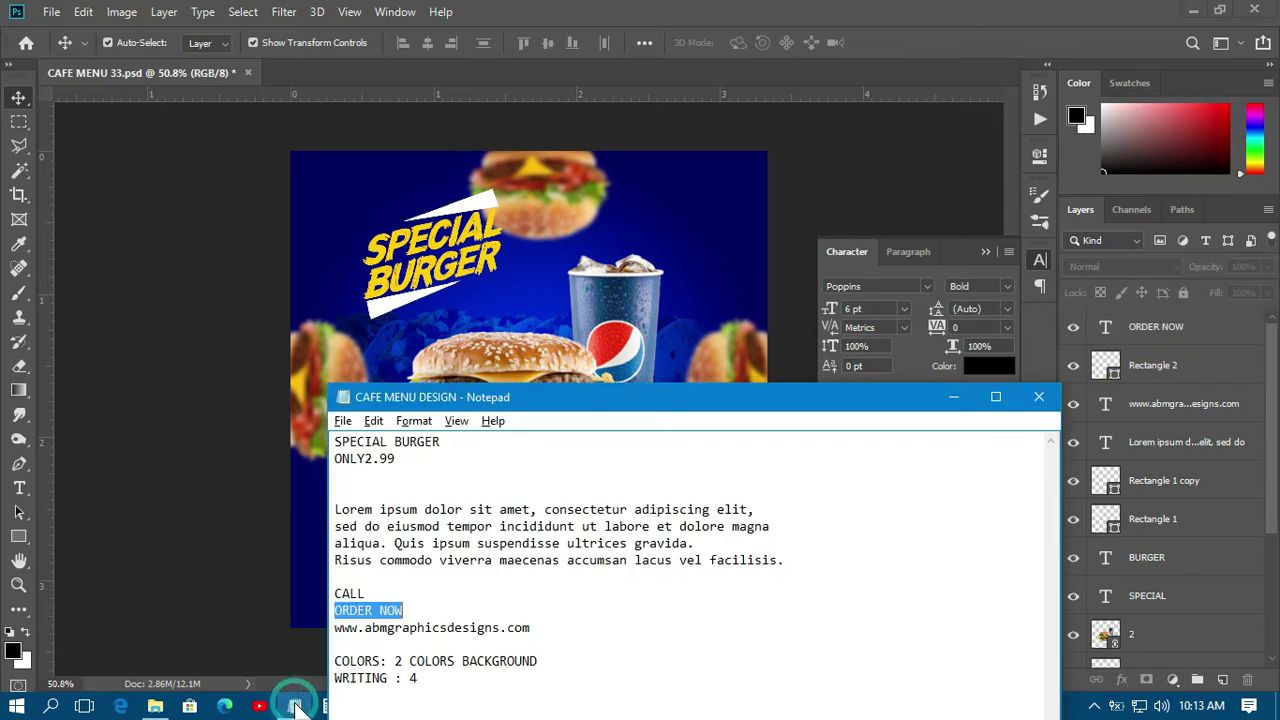
pyautogui.click(296, 706)
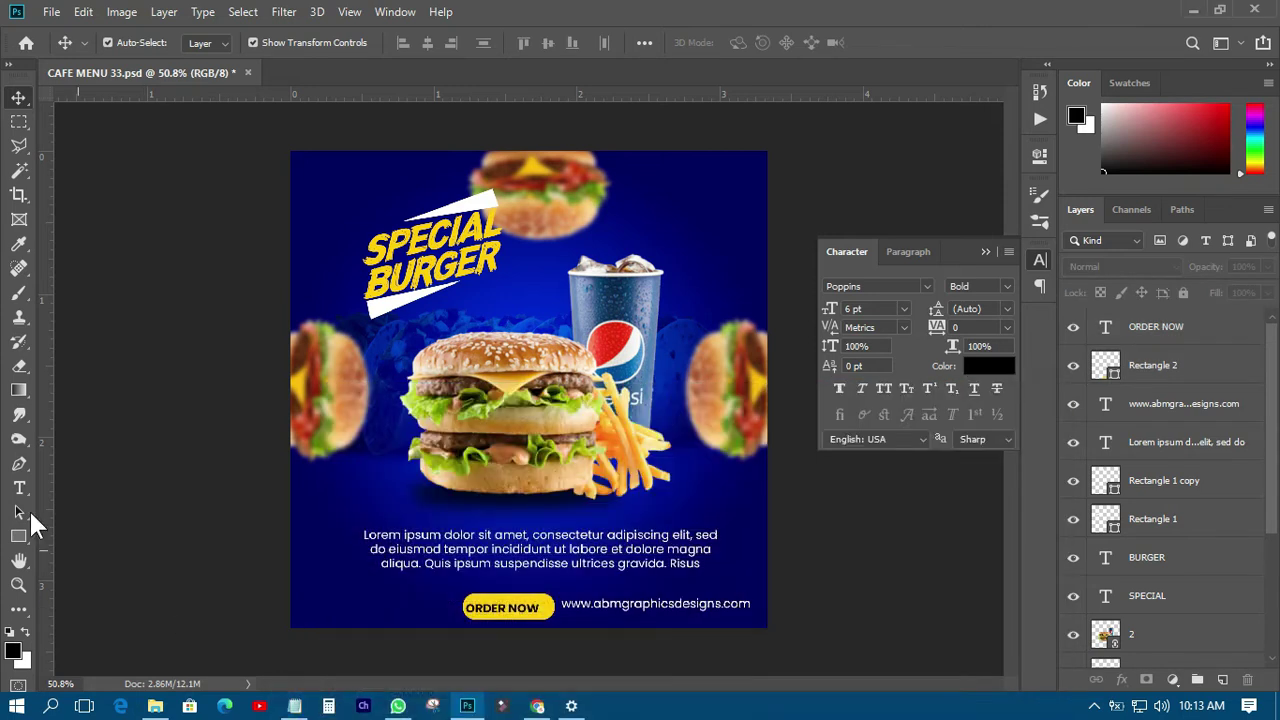
pyautogui.click(19, 488)
pyautogui.click(322, 606)
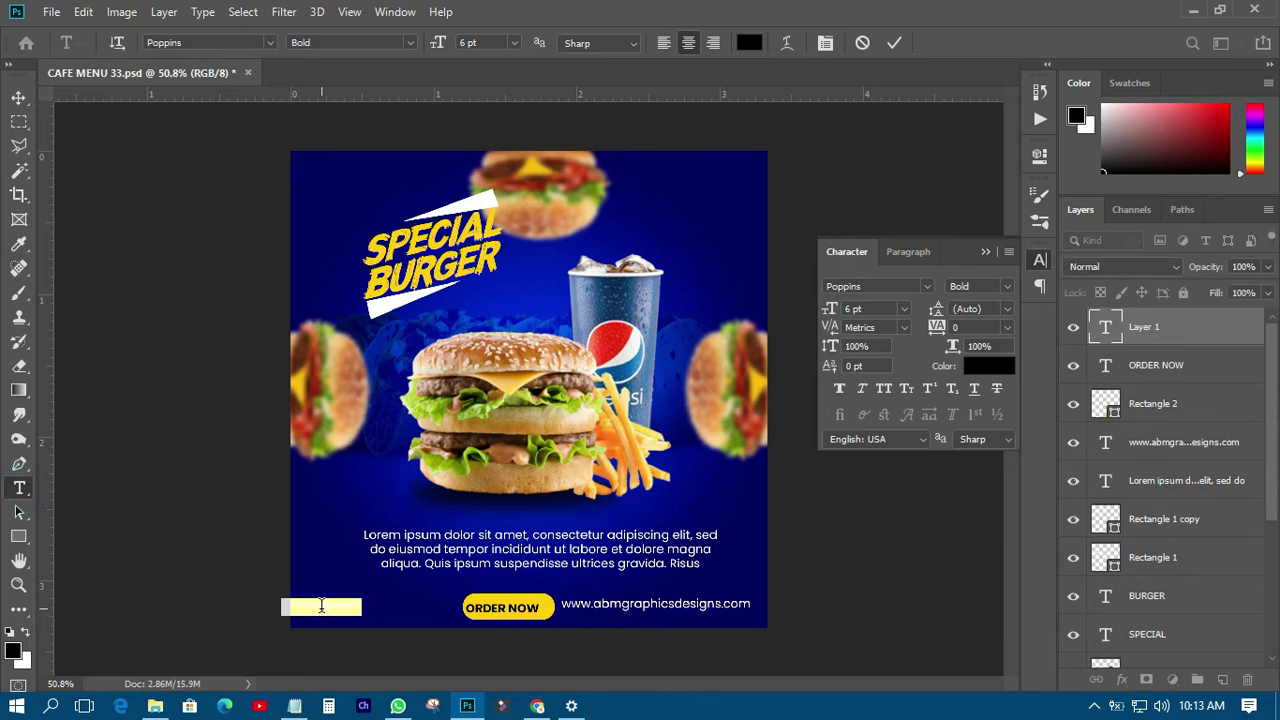
pyautogui.press('BackSpace')
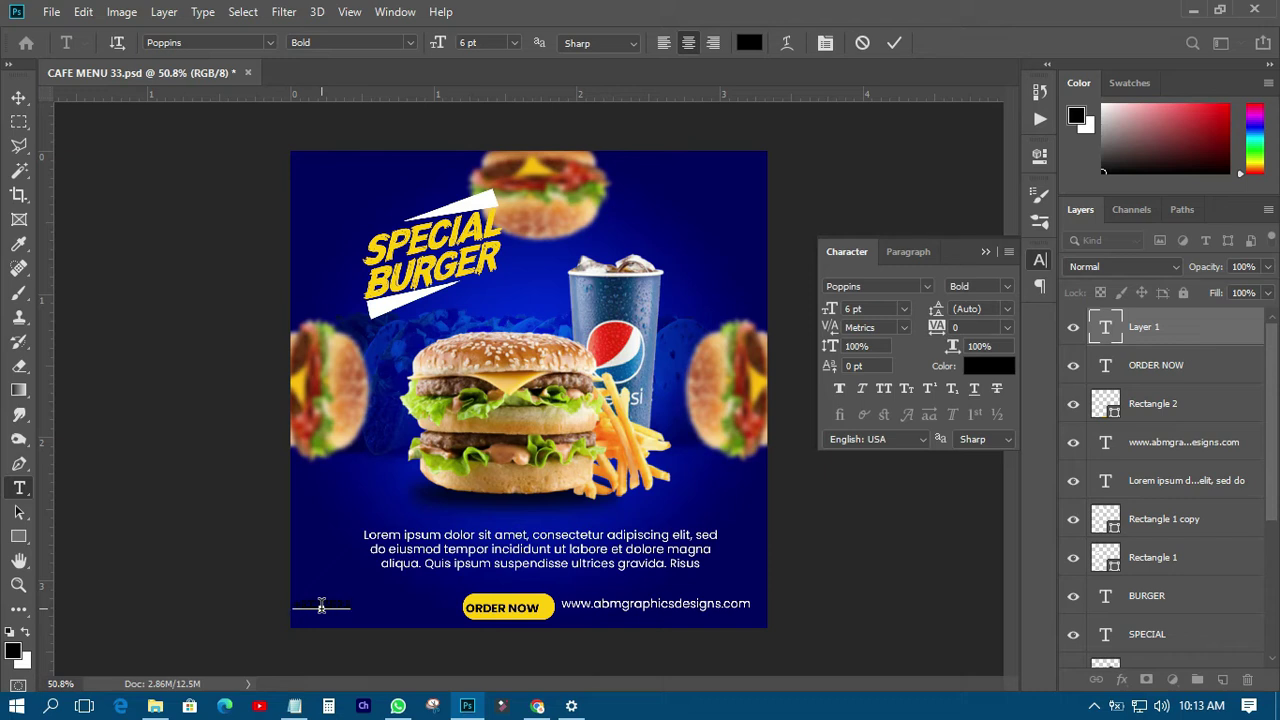
pyautogui.write('____')
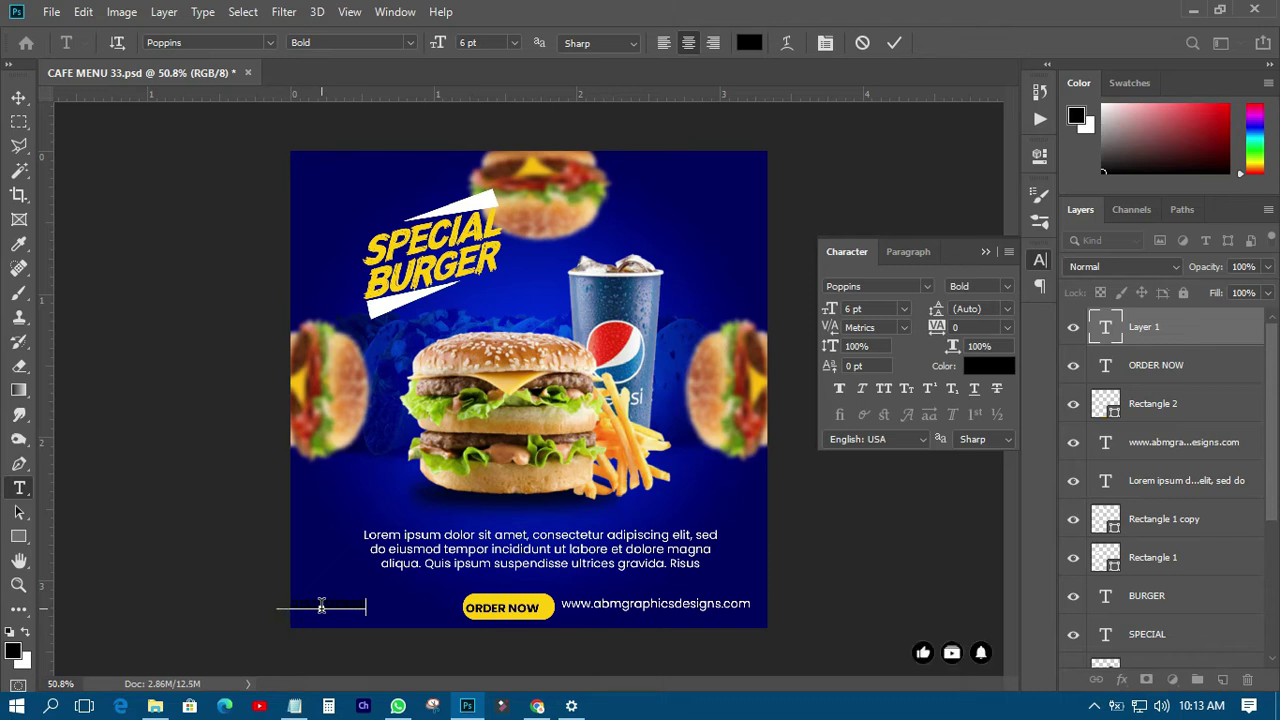
# Move the phone number right so it sits fully on the poster and colour it white (ffffff).
pyautogui.click(18, 97)
pyautogui.moveTo(343, 605); pyautogui.dragTo(384, 614)
pyautogui.click(991, 367)
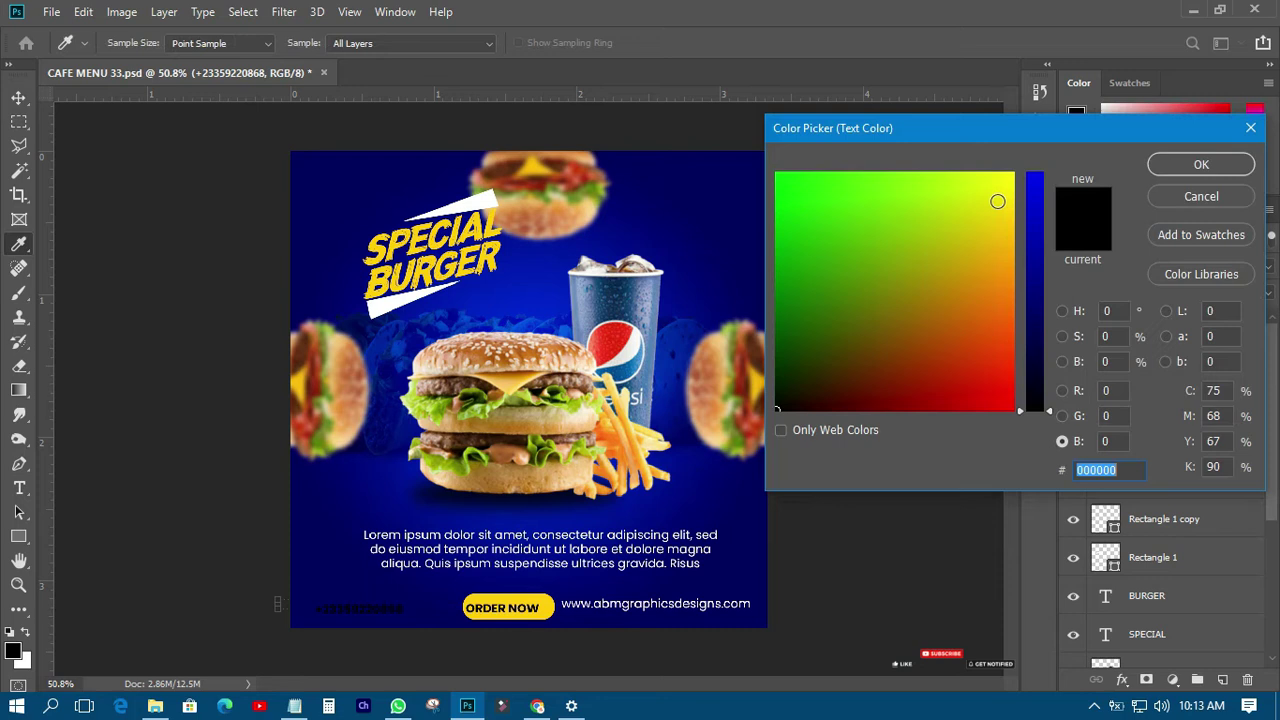
pyautogui.click(1008, 176)
pyautogui.moveTo(1035, 405); pyautogui.dragTo(1050, 155)
pyautogui.click(1200, 164)
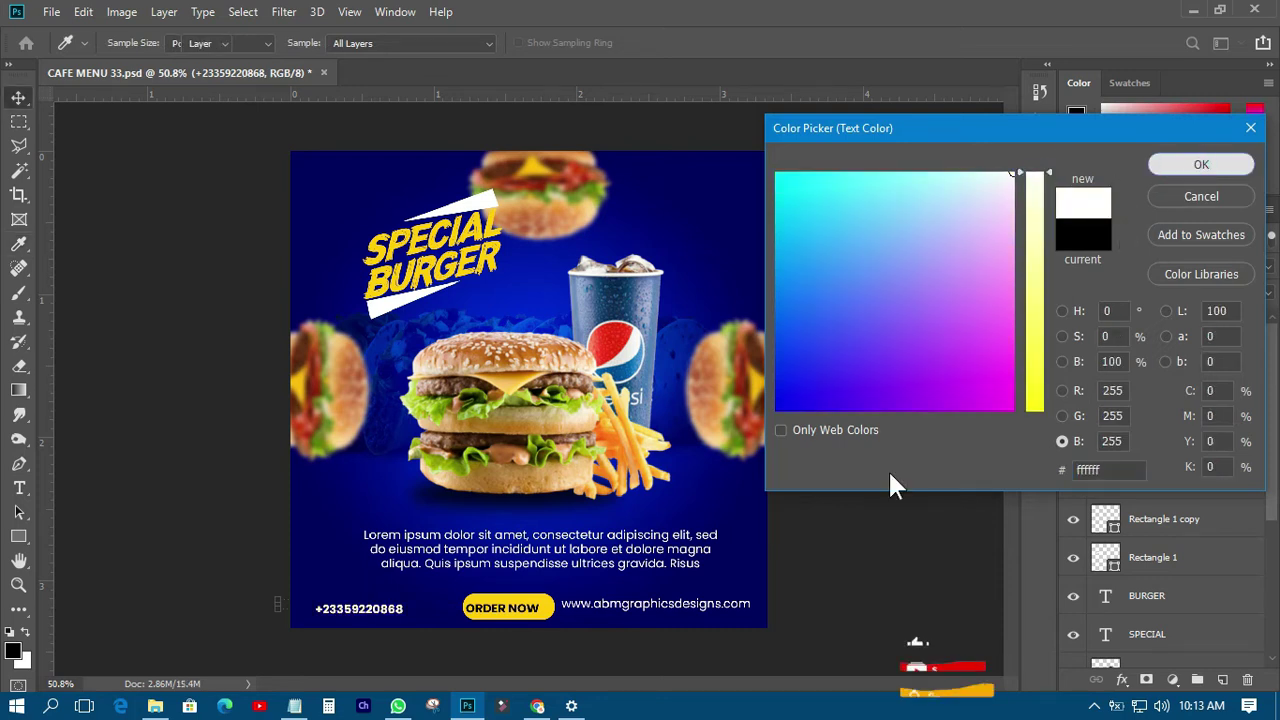
# Nudge the phone number into line with the website address and set its font style to SemiBold.
pyautogui.scroll(3, 423, 640)
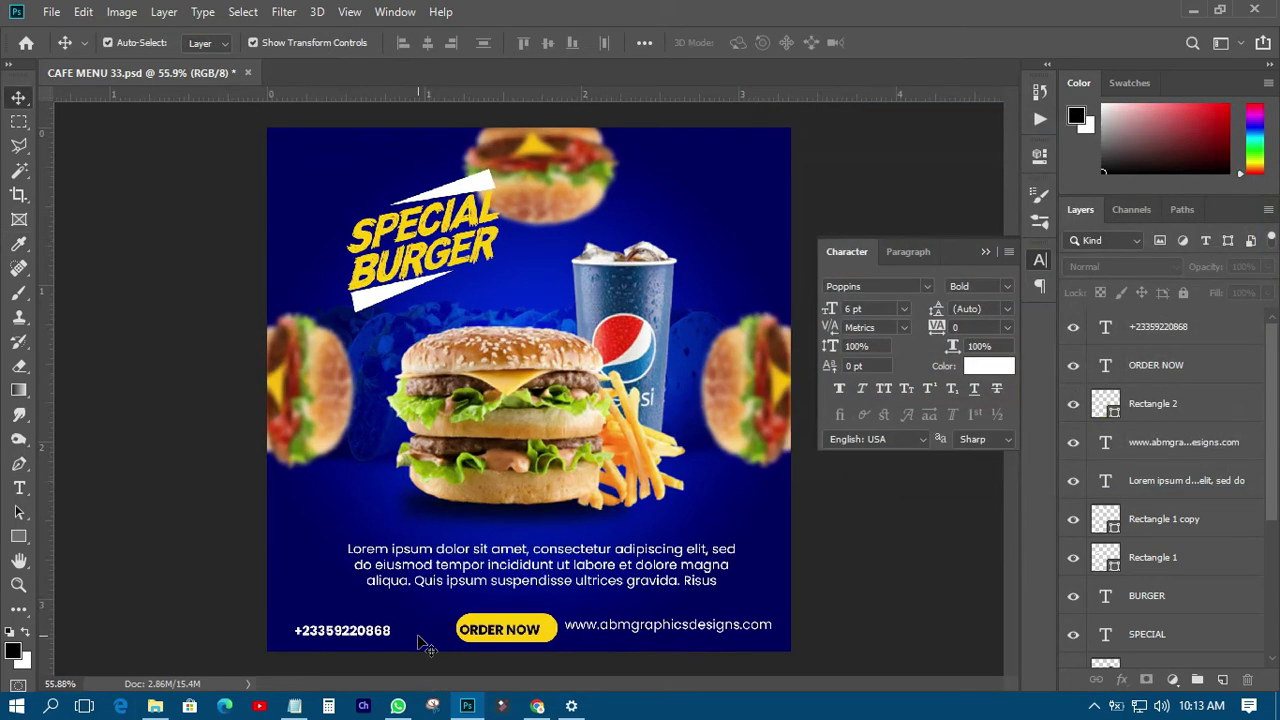
pyautogui.moveTo(1015, 487); pyautogui.dragTo(1015, 513)
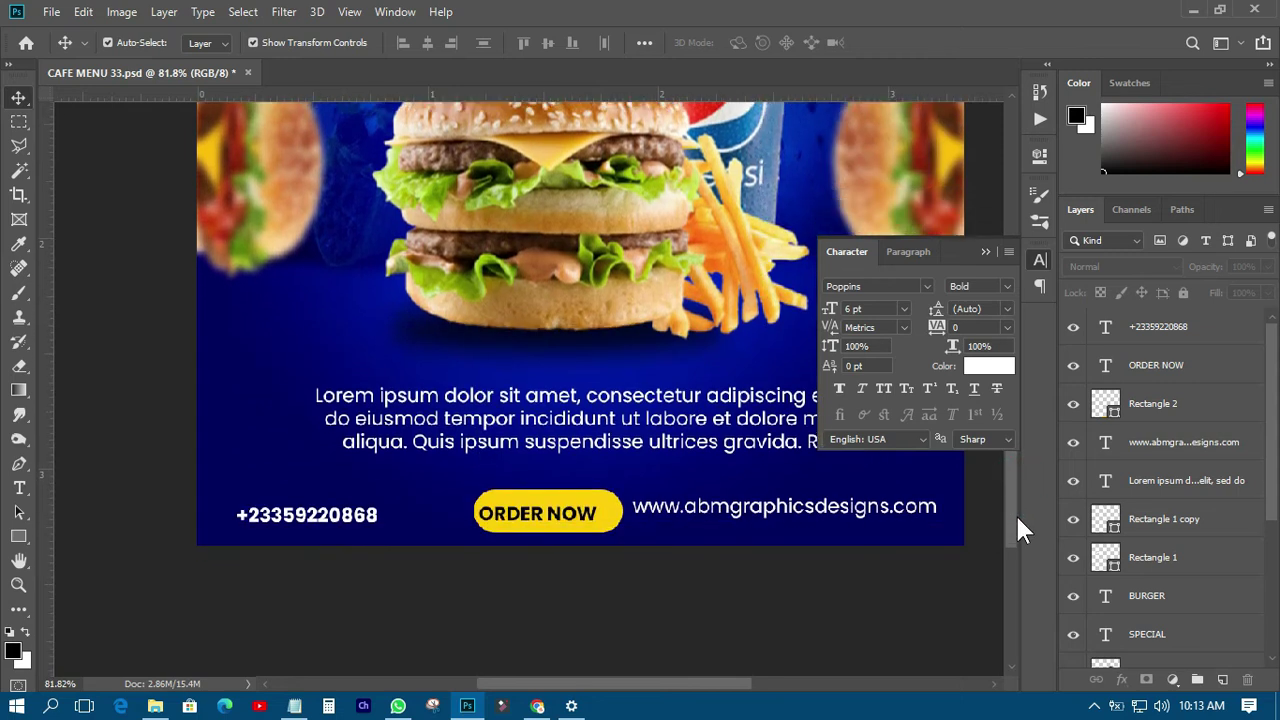
pyautogui.click(1040, 259)
pyautogui.moveTo(363, 522); pyautogui.dragTo(370, 515)
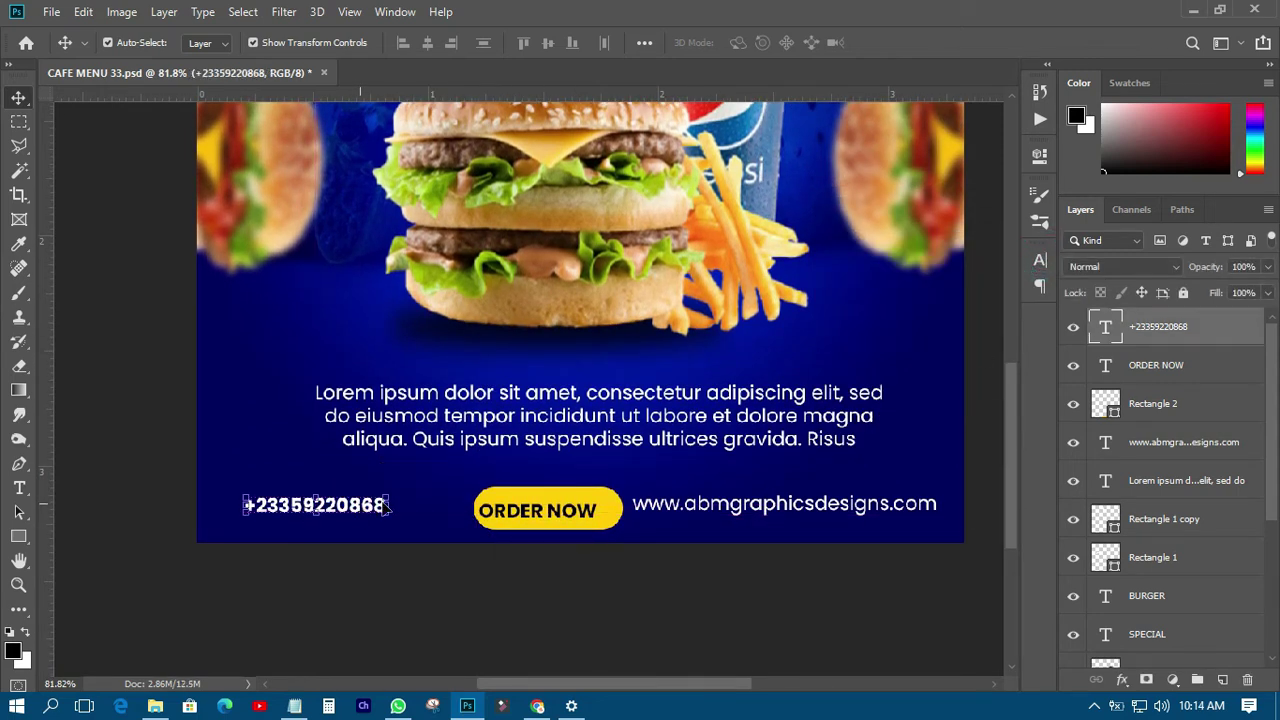
pyautogui.click(1040, 259)
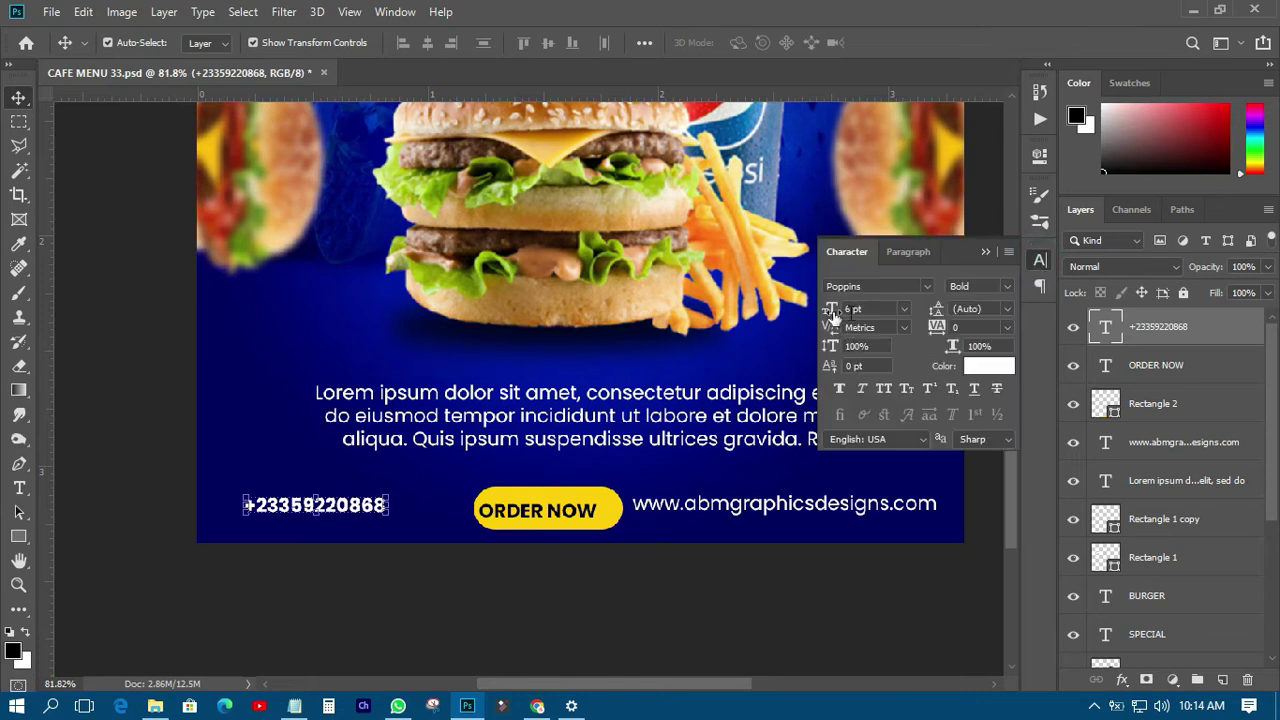
pyautogui.click(1006, 287)
pyautogui.click(979, 455)
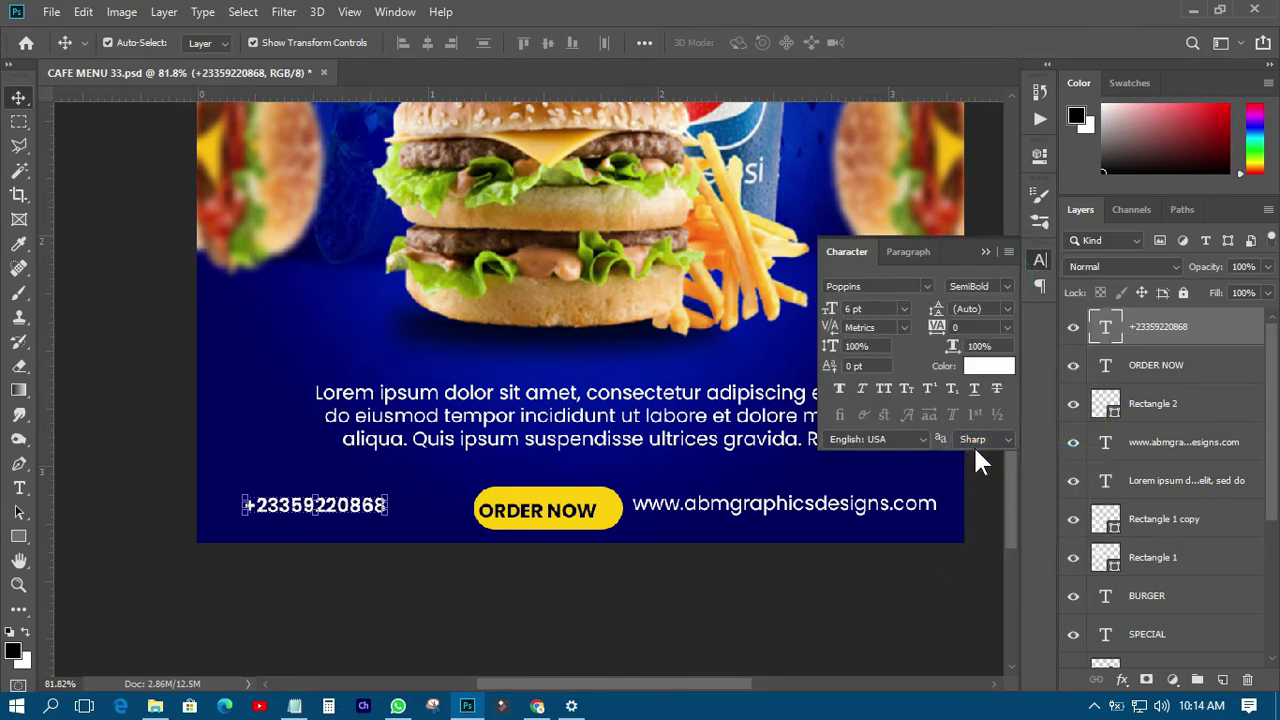
# Set the phone number's tracking to 200 and shift it about 0.04 in to the right.
pyautogui.click(1005, 326)
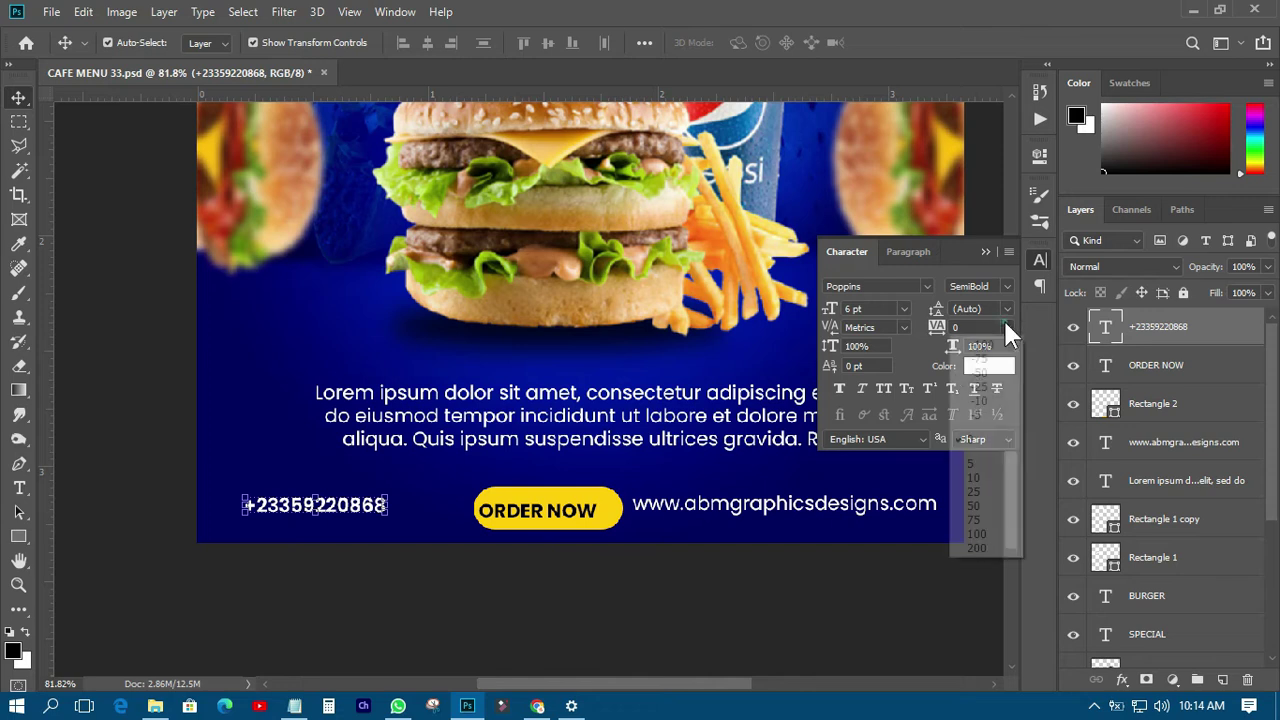
pyautogui.click(979, 549)
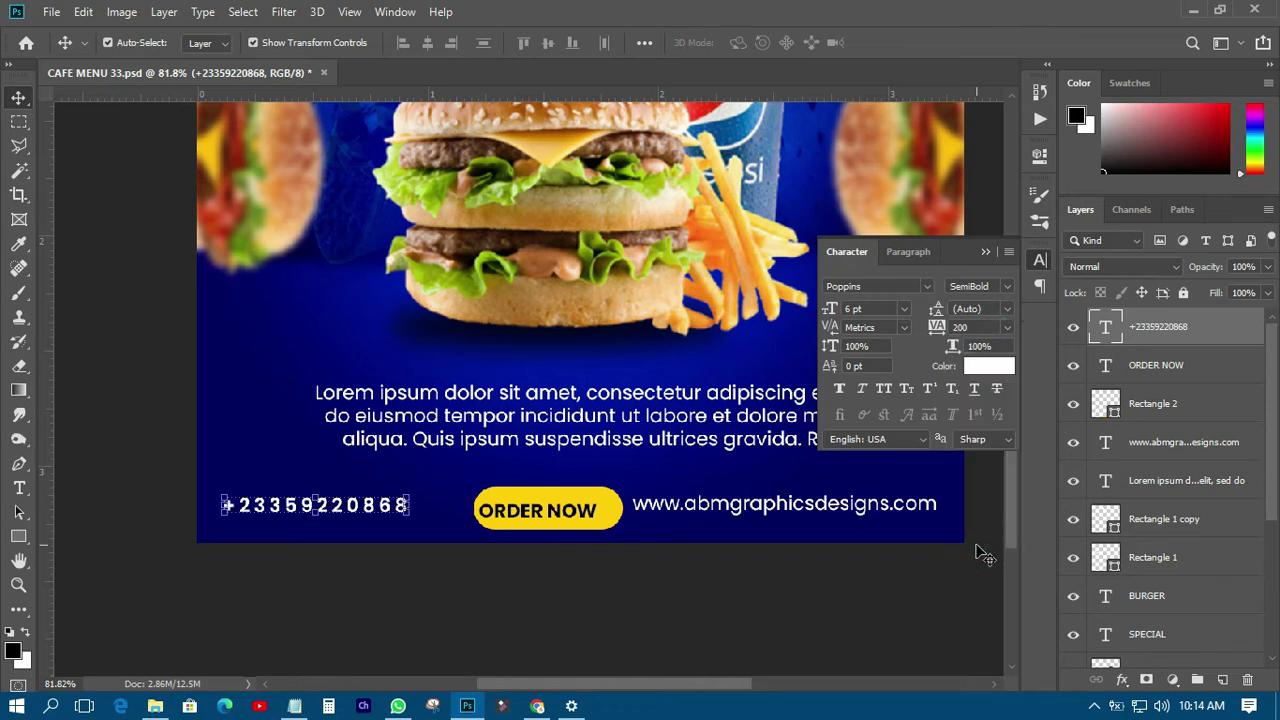
pyautogui.click(443, 626)
pyautogui.moveTo(368, 513); pyautogui.dragTo(376, 512)
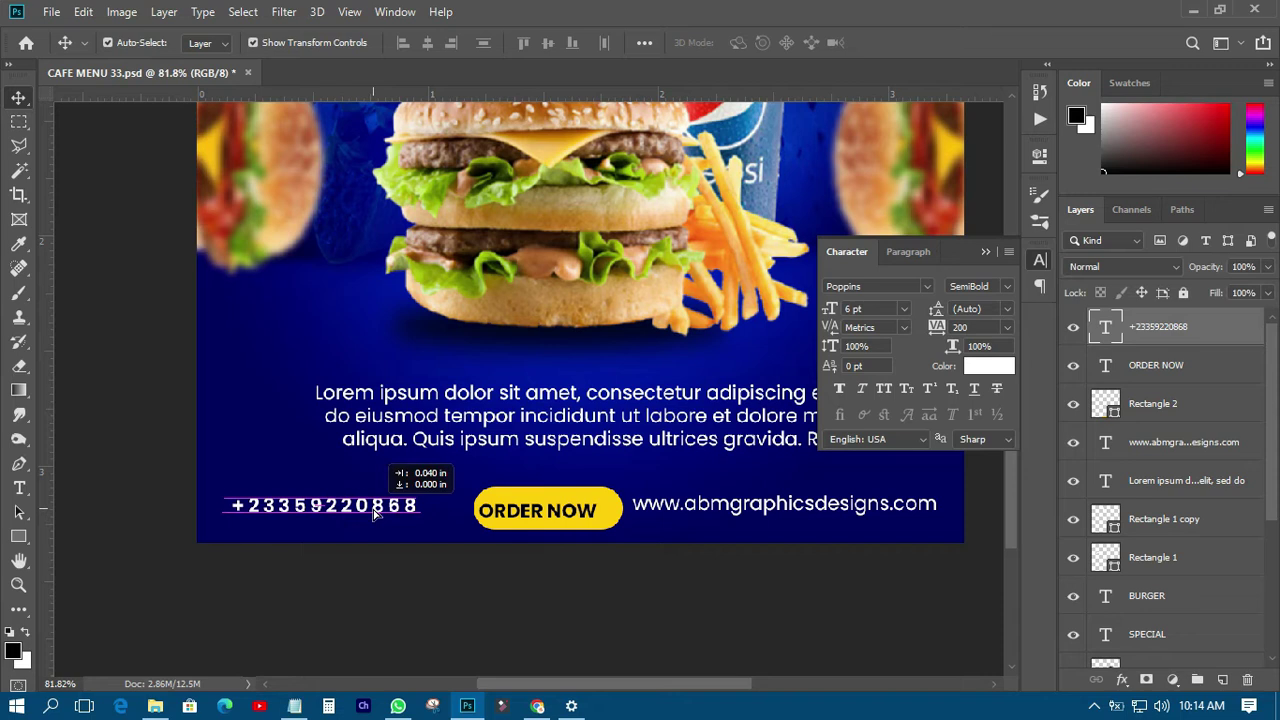
pyautogui.click(523, 597)
# Shrink the yellow rounded rectangle to fit closely around ORDER NOW and centre the text on it.
pyautogui.click(585, 510)
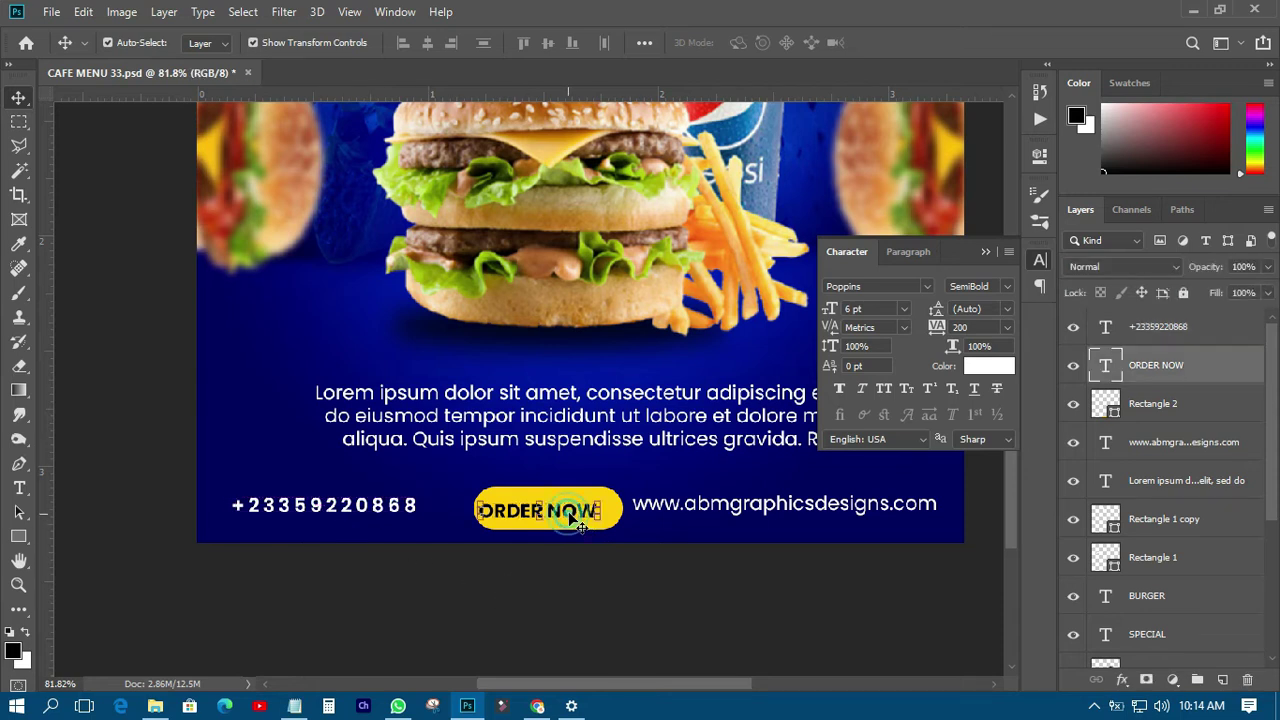
pyautogui.moveTo(568, 510); pyautogui.dragTo(577, 511)
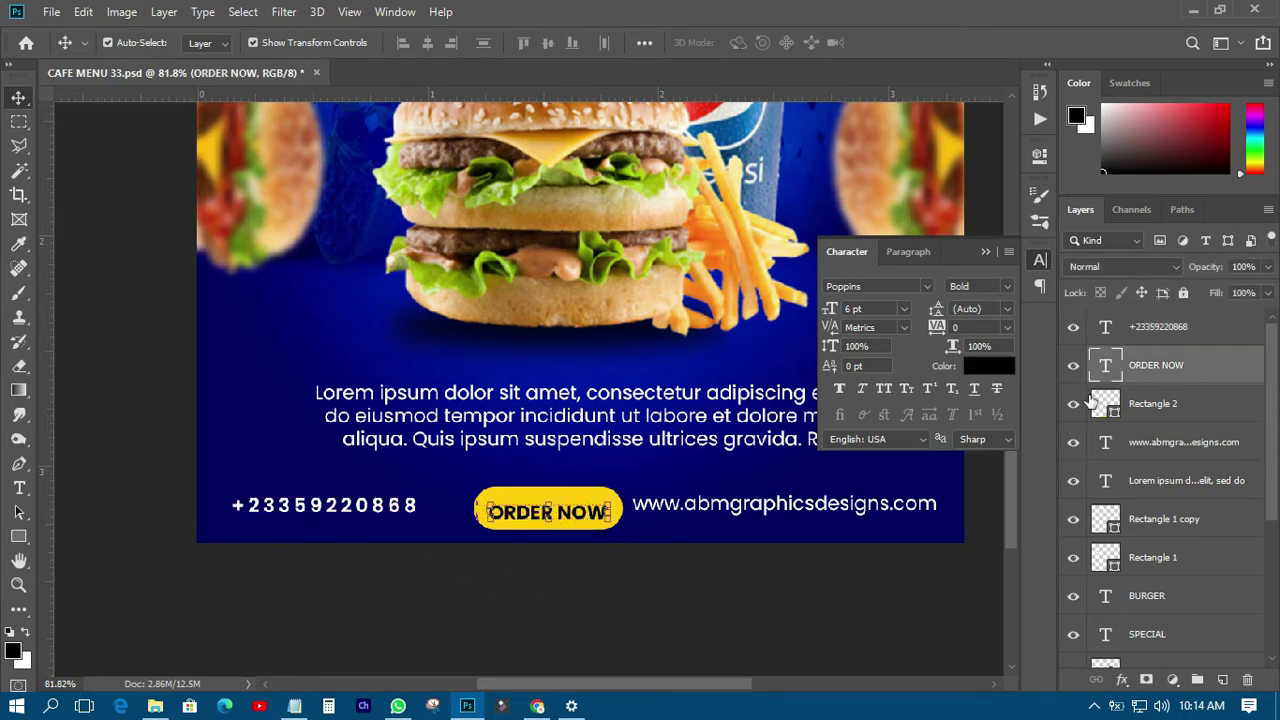
pyautogui.click(1150, 403)
pyautogui.hotkey('ctrl', 't')
pyautogui.moveTo(548, 488); pyautogui.dragTo(488, 512)
pyautogui.moveTo(618, 511)
pyautogui.mouseDown()
pyautogui.moveTo(600, 512)
pyautogui.moveTo(612, 511)
pyautogui.mouseUp()
pyautogui.click(897, 44)
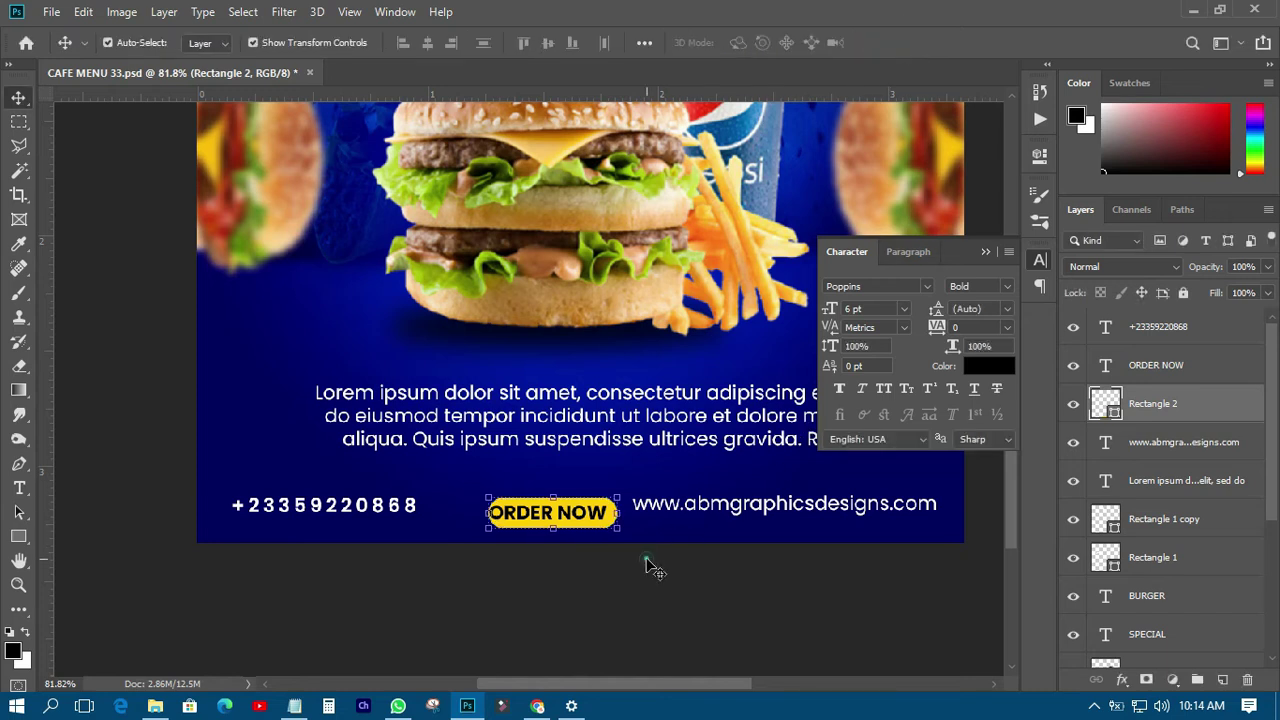
pyautogui.moveTo(578, 520); pyautogui.dragTo(582, 522)
# Select the ORDER NOW text and its rectangle together and move them up level with the phone number and website address.
pyautogui.keyDown('shift'); pyautogui.click(1165, 403); pyautogui.keyUp('shift')
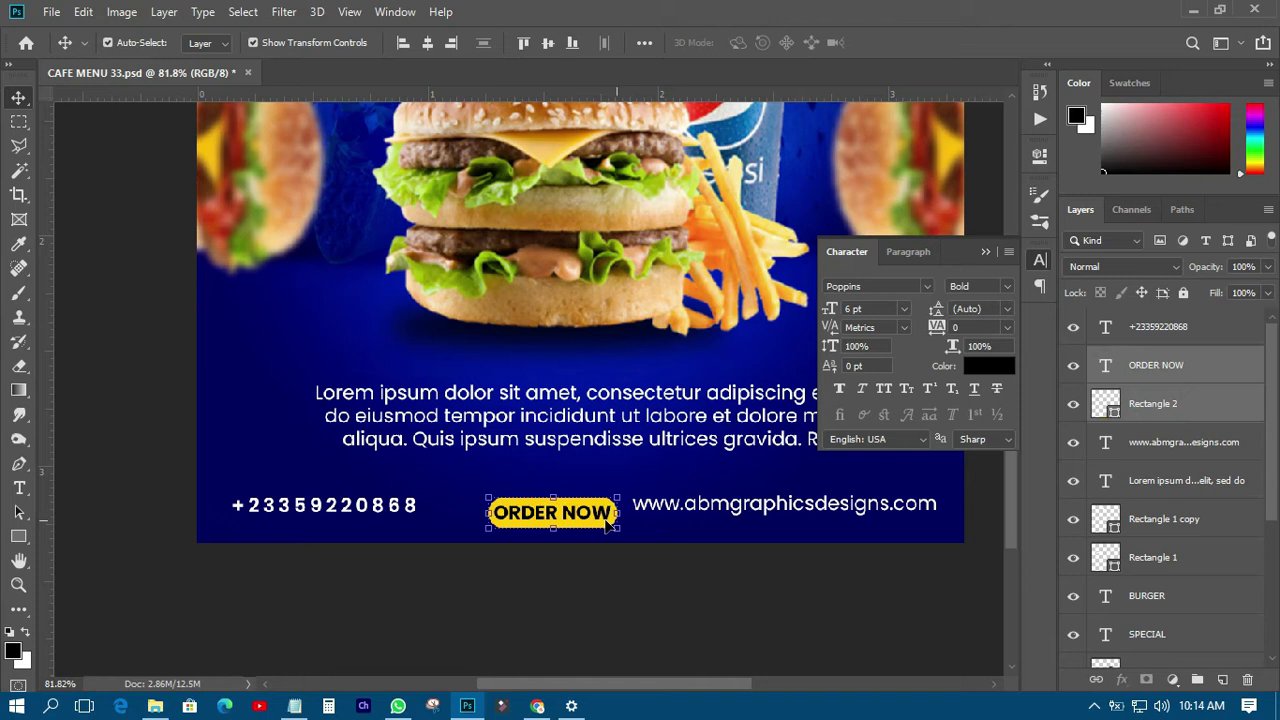
pyautogui.moveTo(600, 522); pyautogui.dragTo(594, 516)
pyautogui.click(1040, 260)
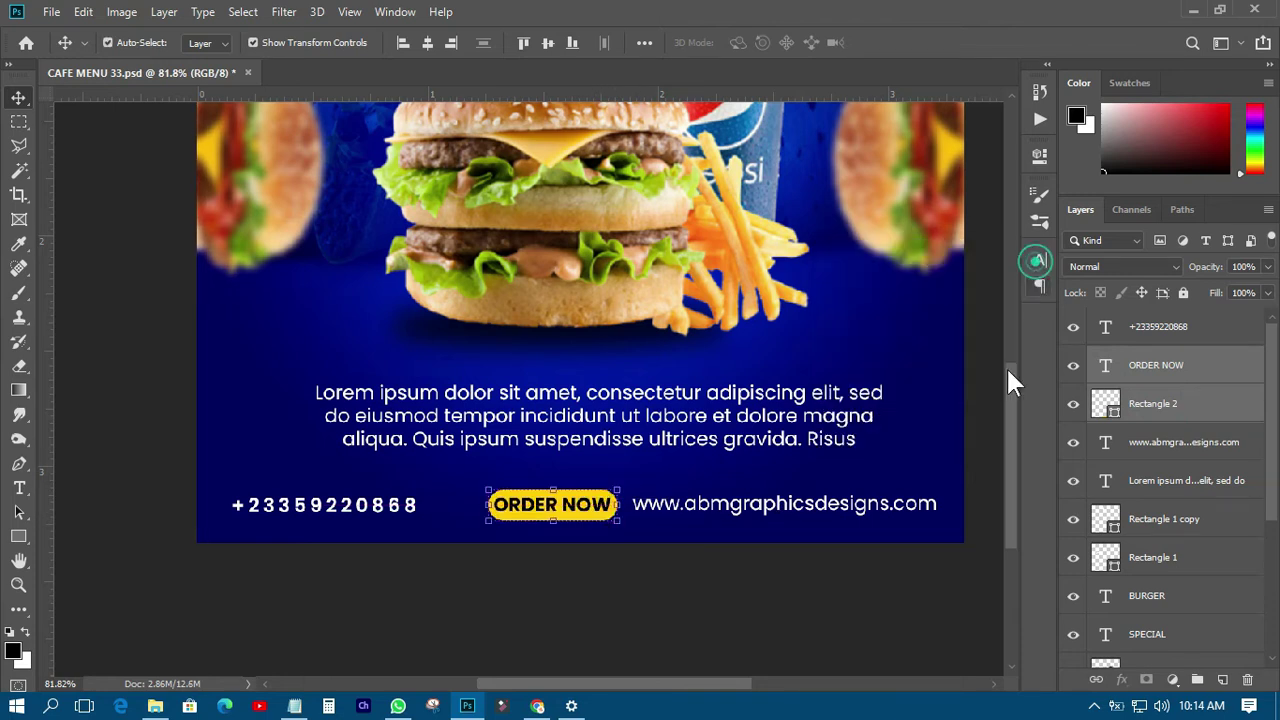
# Set the website address's font size to 4 pt and move it right towards the poster's edge.
pyautogui.click(886, 510)
pyautogui.click(1042, 259)
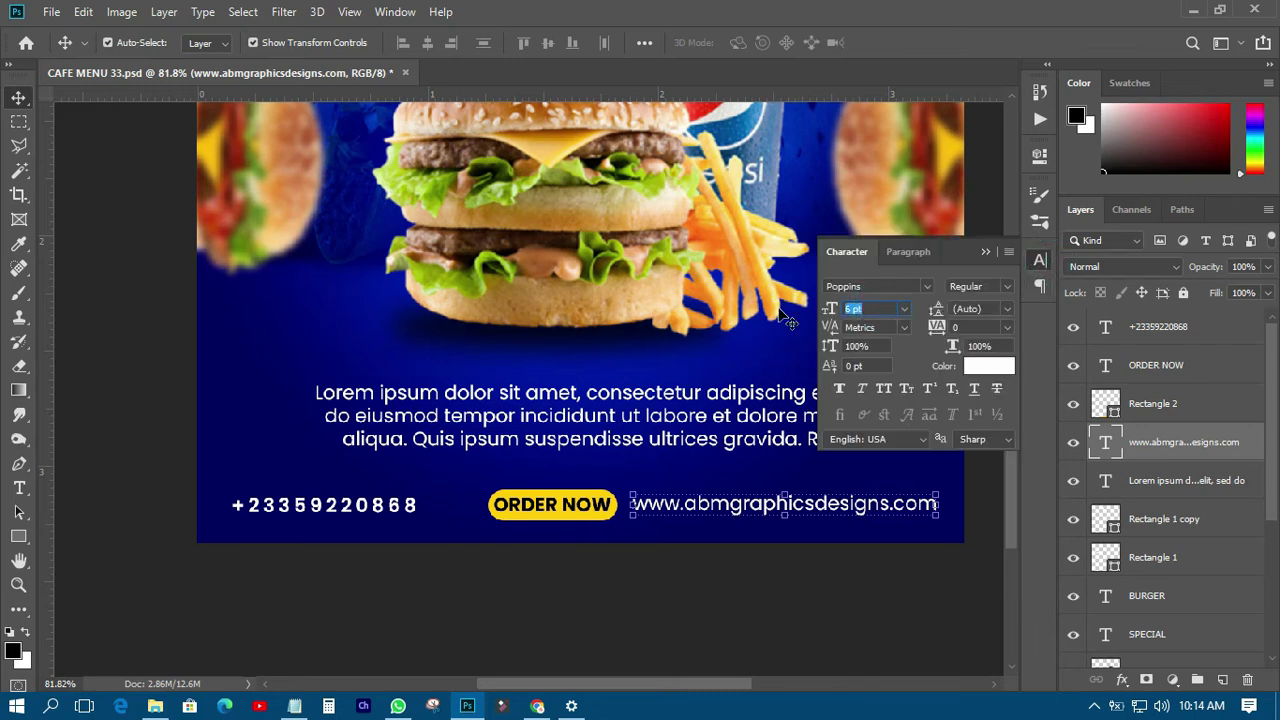
pyautogui.press('Return')
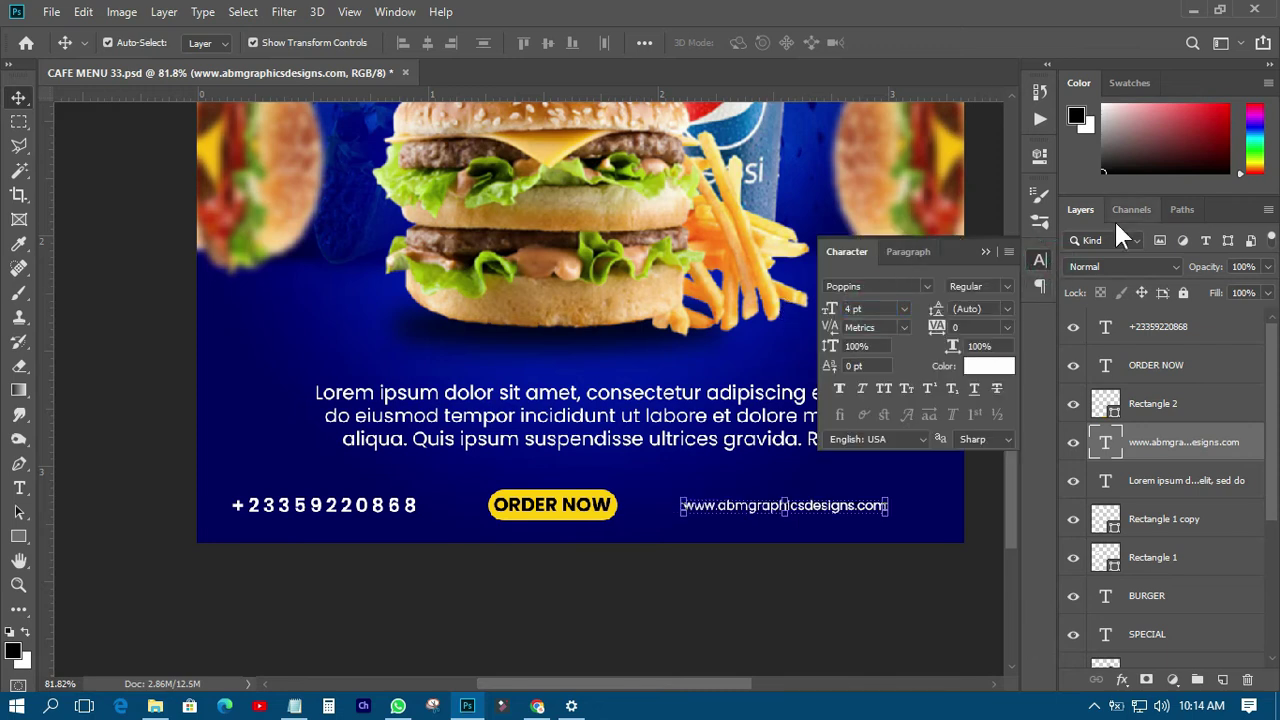
pyautogui.click(1038, 259)
pyautogui.click(808, 603)
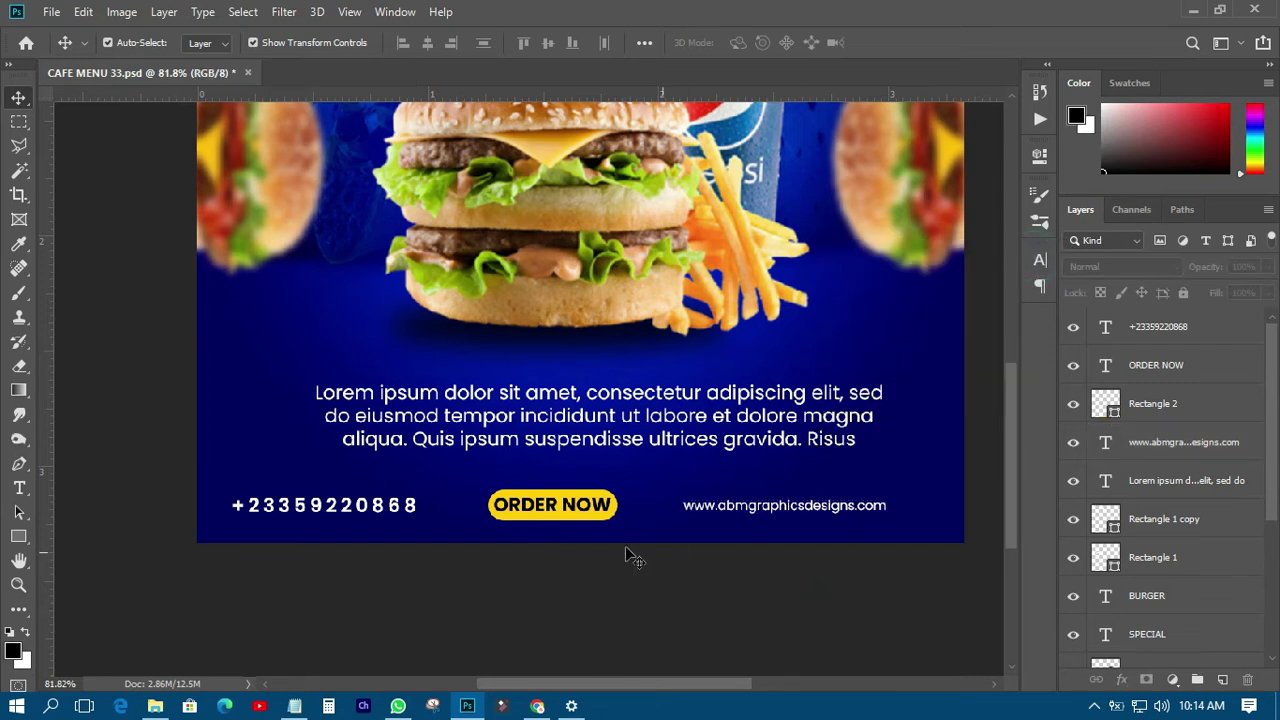
pyautogui.click(370, 512)
pyautogui.moveTo(752, 510); pyautogui.dragTo(790, 509)
pyautogui.click(630, 578)
# Save the poster document and view the whole design.
pyautogui.click(52, 14)
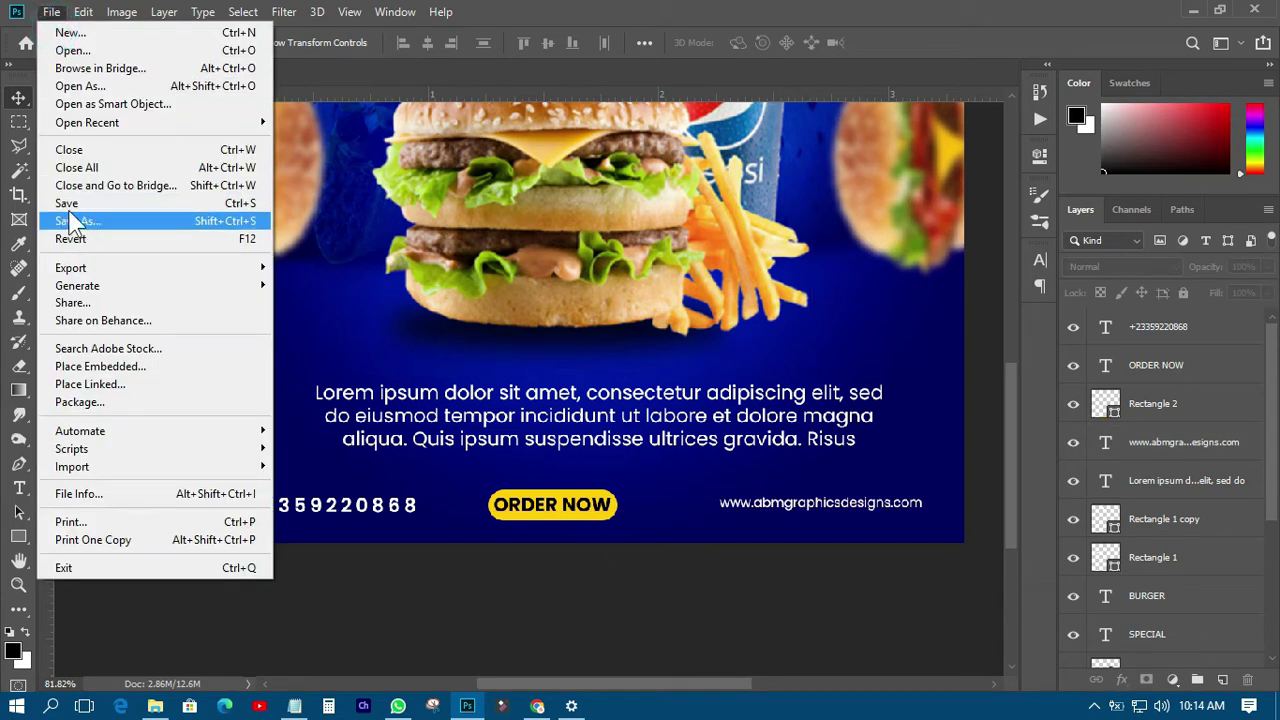
pyautogui.click(68, 205)
pyautogui.scroll(-3, 495, 515)
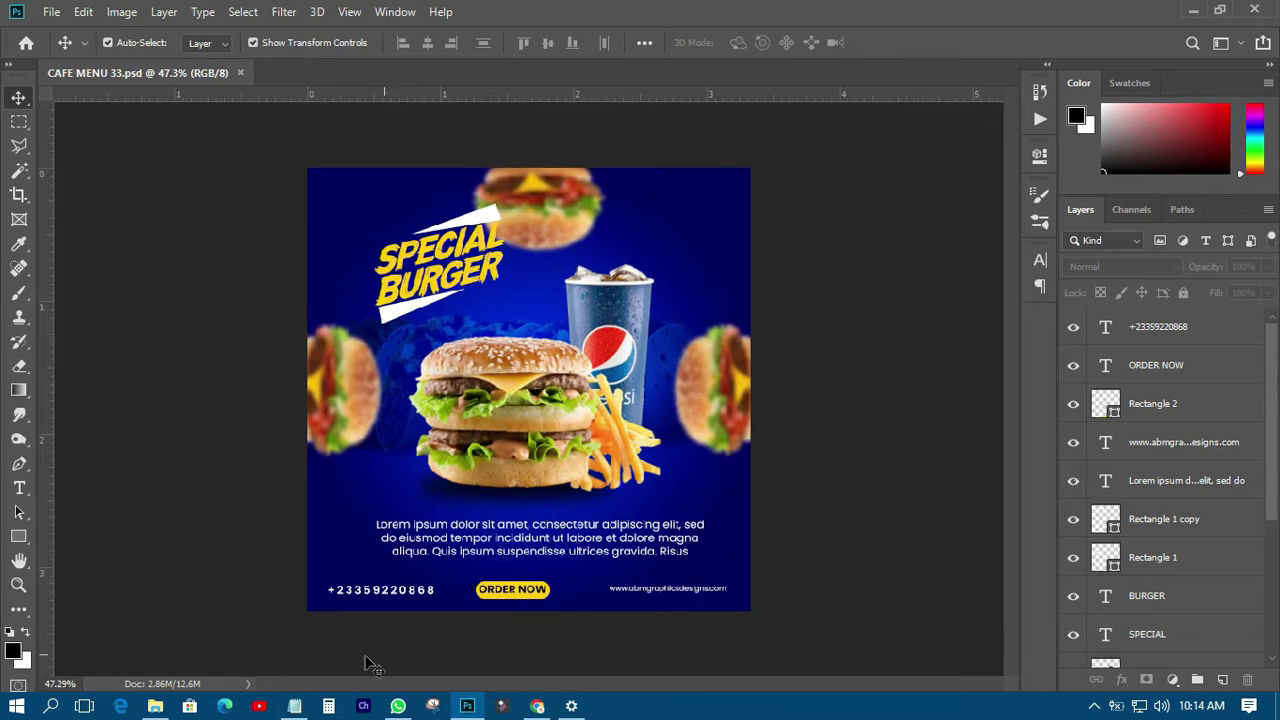
# Copy the text ONLY2.99 from the CAFE MENU DESIGN note in Notepad and return to the poster in Photoshop.
pyautogui.click(295, 704)
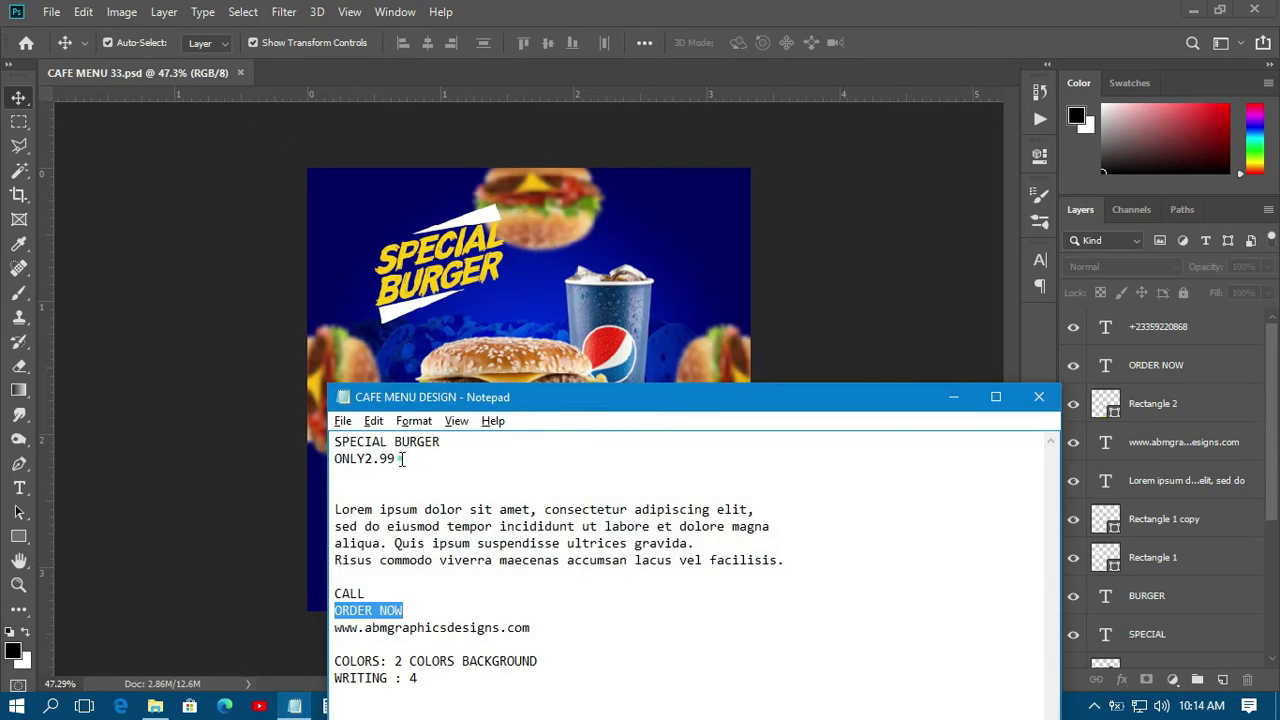
pyautogui.moveTo(403, 458); pyautogui.dragTo(335, 458)
pyautogui.rightClick(360, 456)
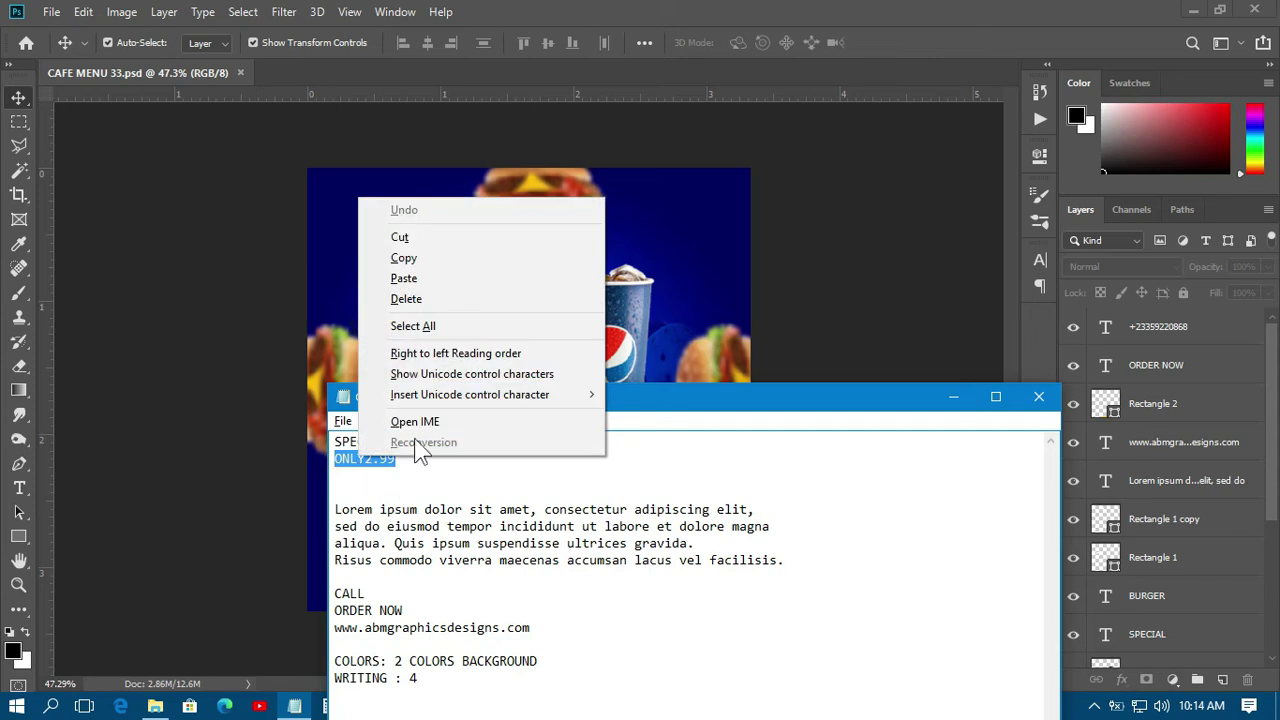
pyautogui.click(403, 255)
pyautogui.click(228, 310)
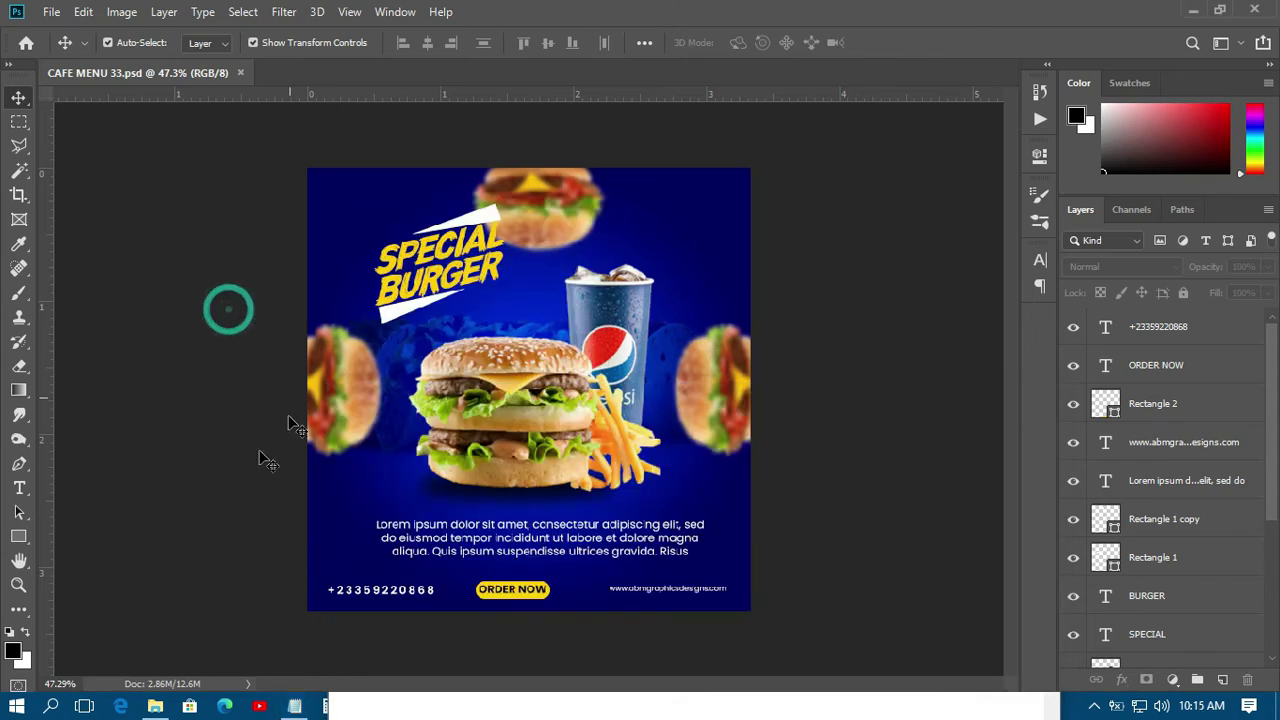
# Draw a circle of about 167 px with the Ellipse tool, overlapping the burger's upper left side.
pyautogui.click(19, 540)
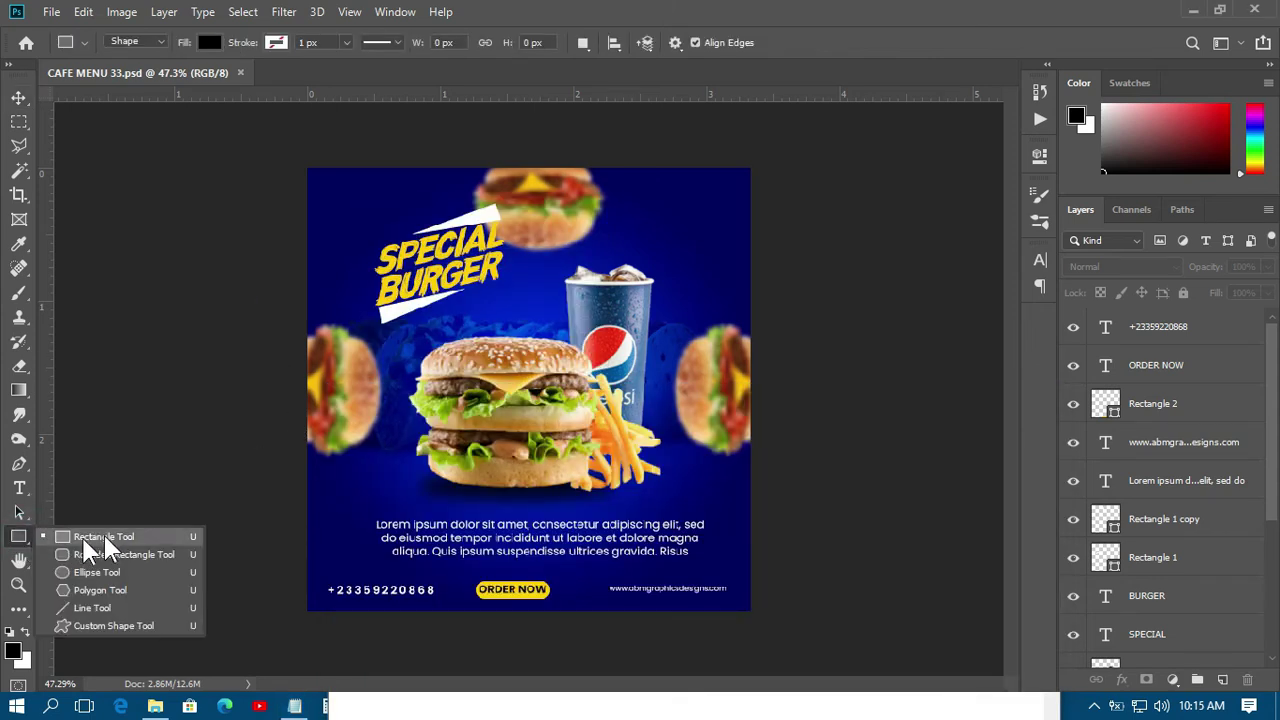
pyautogui.click(90, 572)
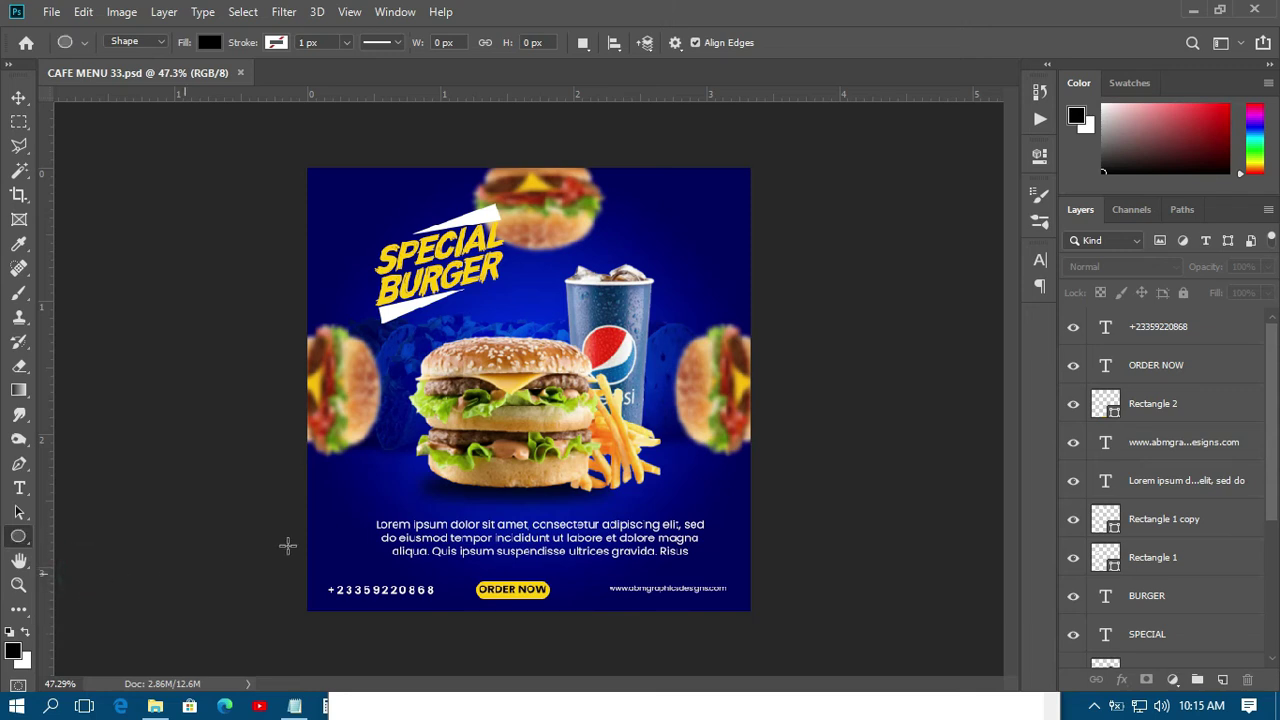
pyautogui.moveTo(392, 348); pyautogui.dragTo(472, 424)
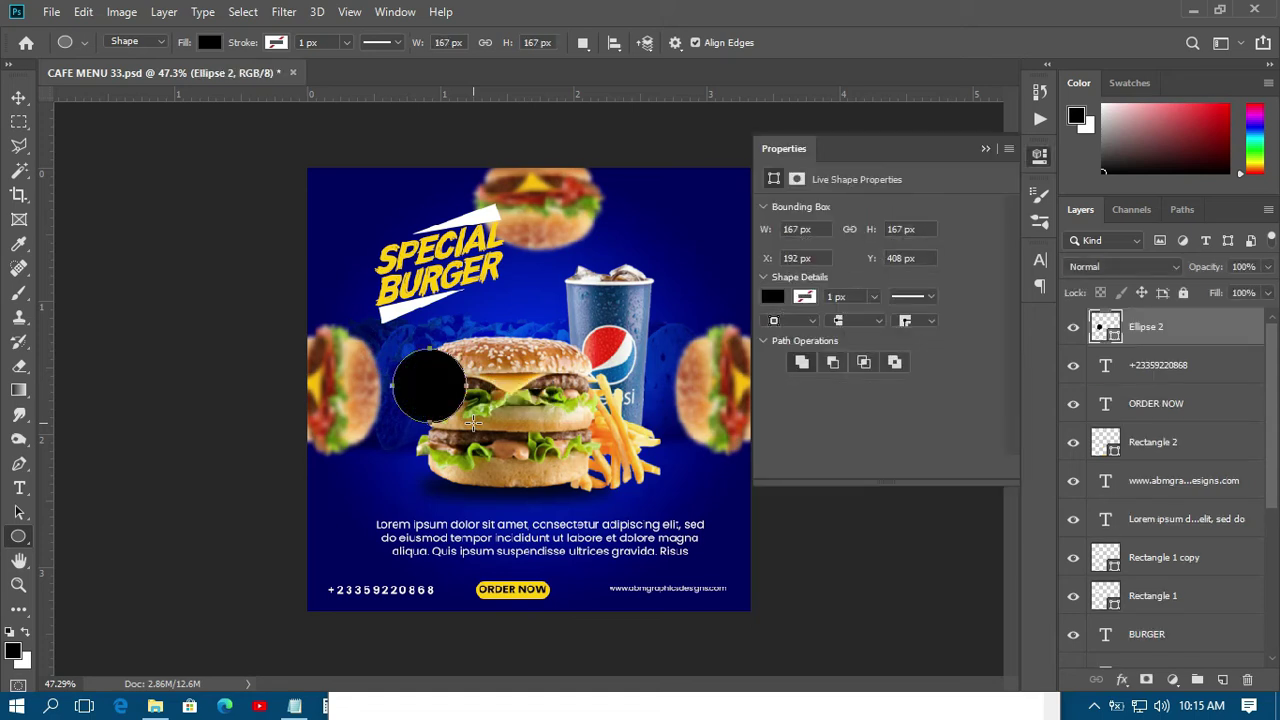
# Fill the new circle with the web-safe yellow ffcc00.
pyautogui.doubleClick(1112, 338)
pyautogui.moveTo(1003, 209); pyautogui.dragTo(1062, 160)
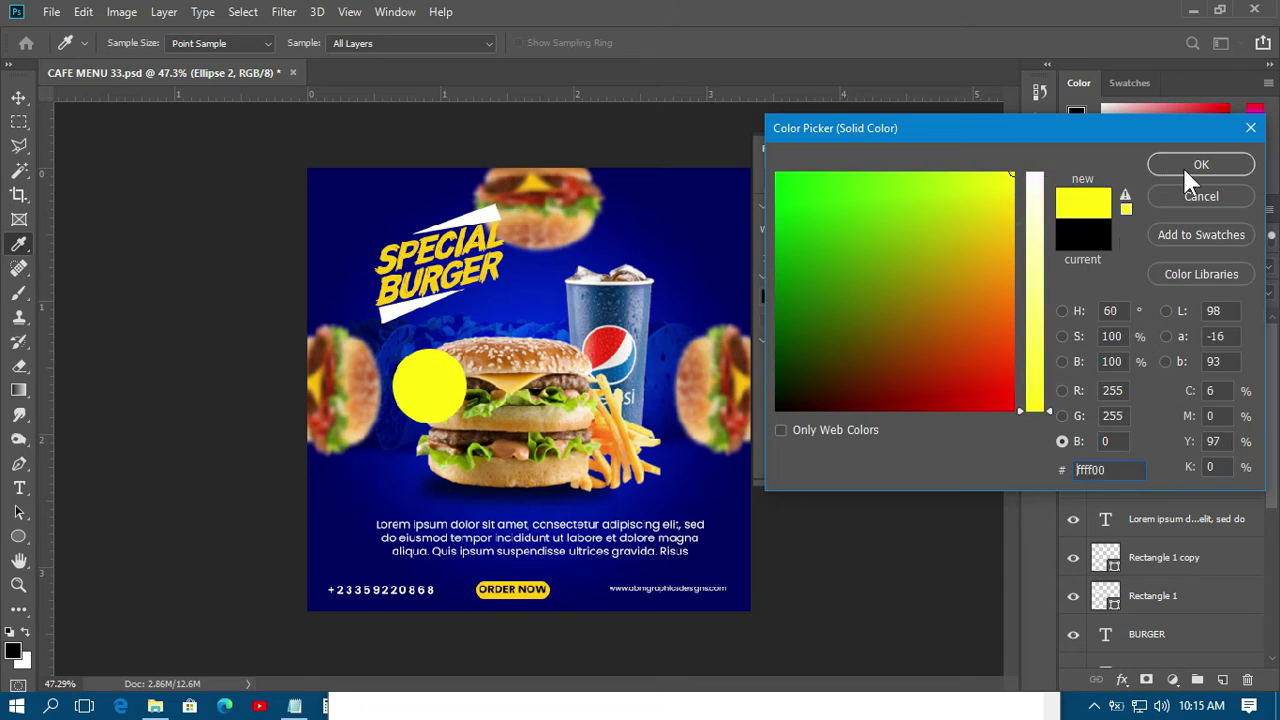
pyautogui.click(824, 428)
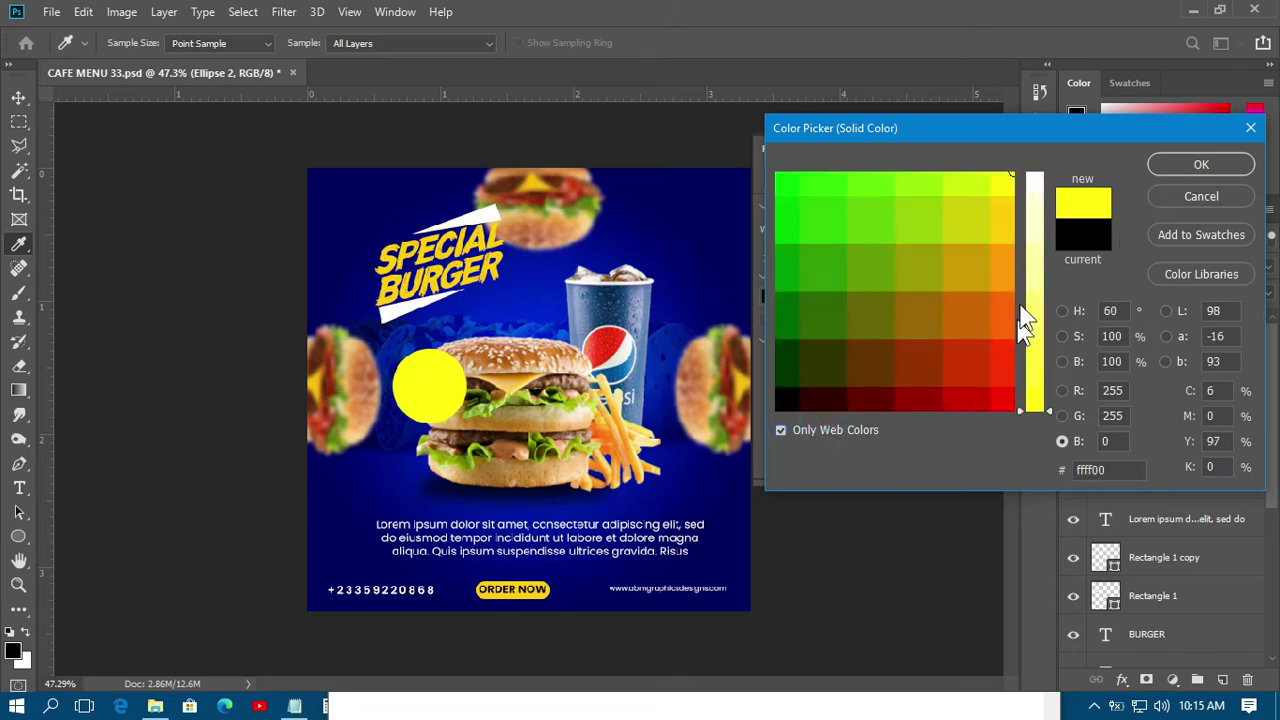
pyautogui.click(1007, 216)
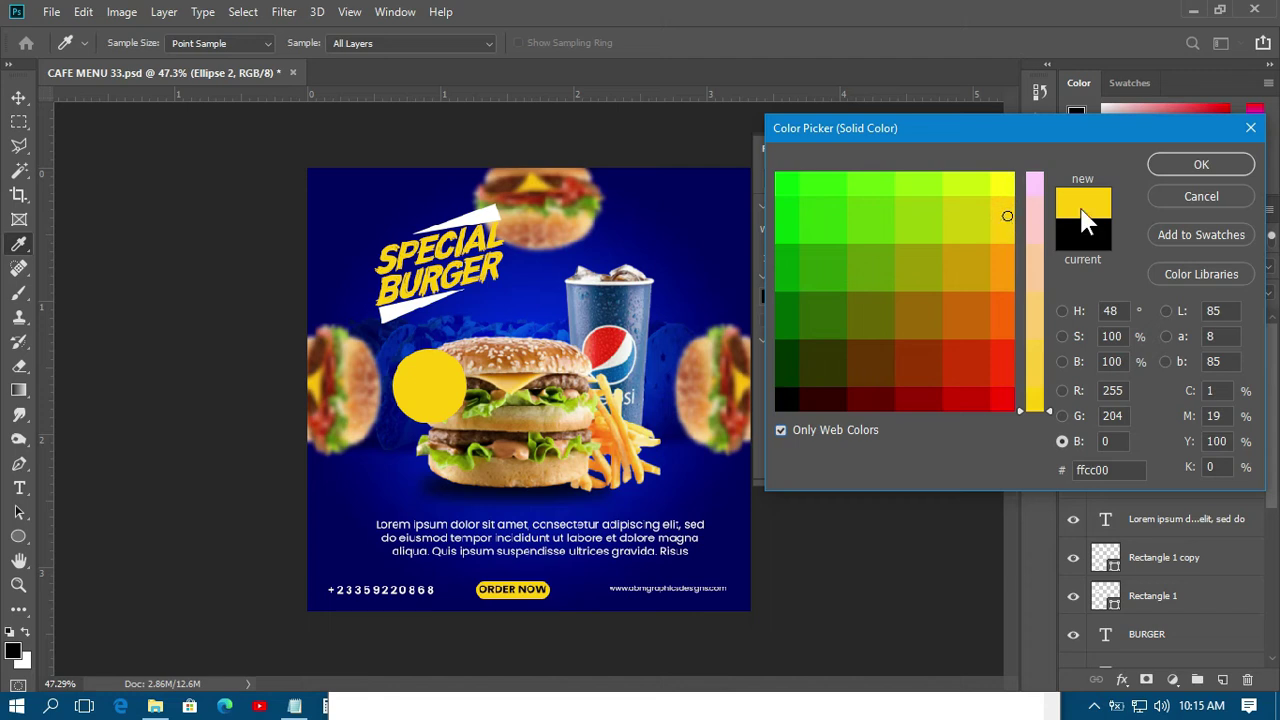
pyautogui.click(1192, 163)
pyautogui.click(1038, 153)
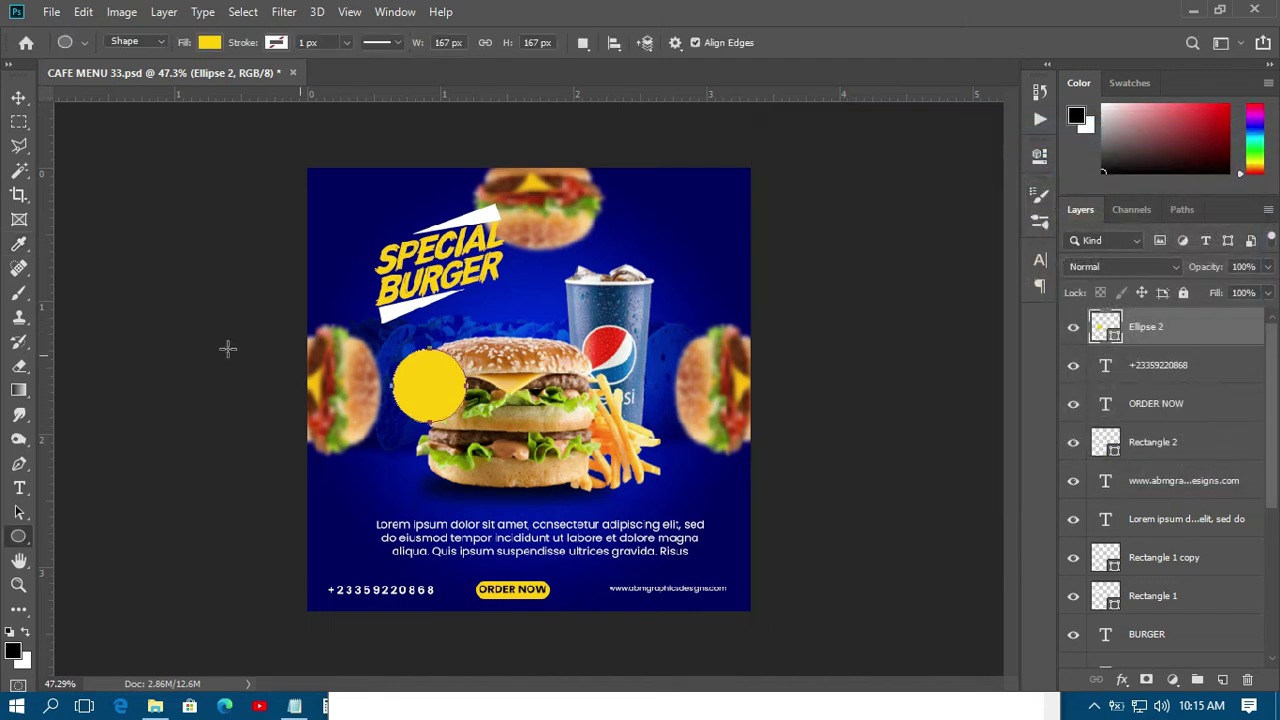
# Paste the copied ONLY2.99 as a new text layer on the empty area below the yellow circle.
pyautogui.click(19, 487)
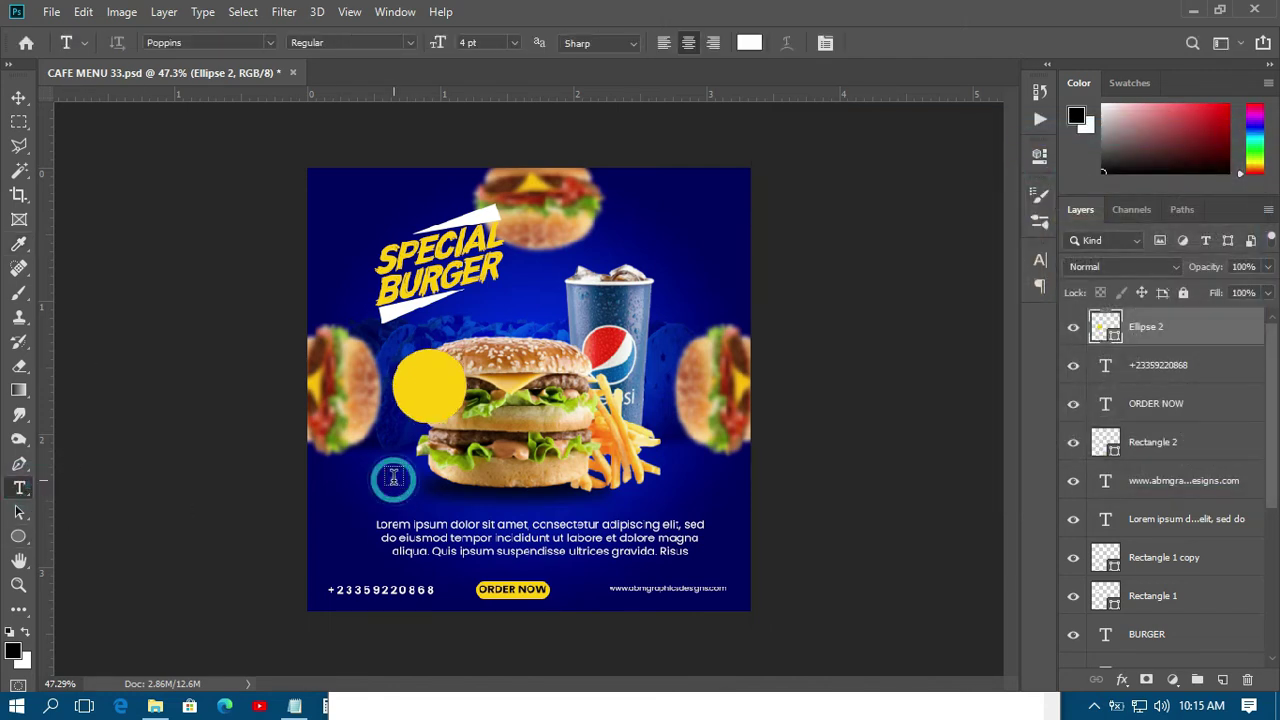
pyautogui.click(393, 478)
pyautogui.rightClick(393, 478)
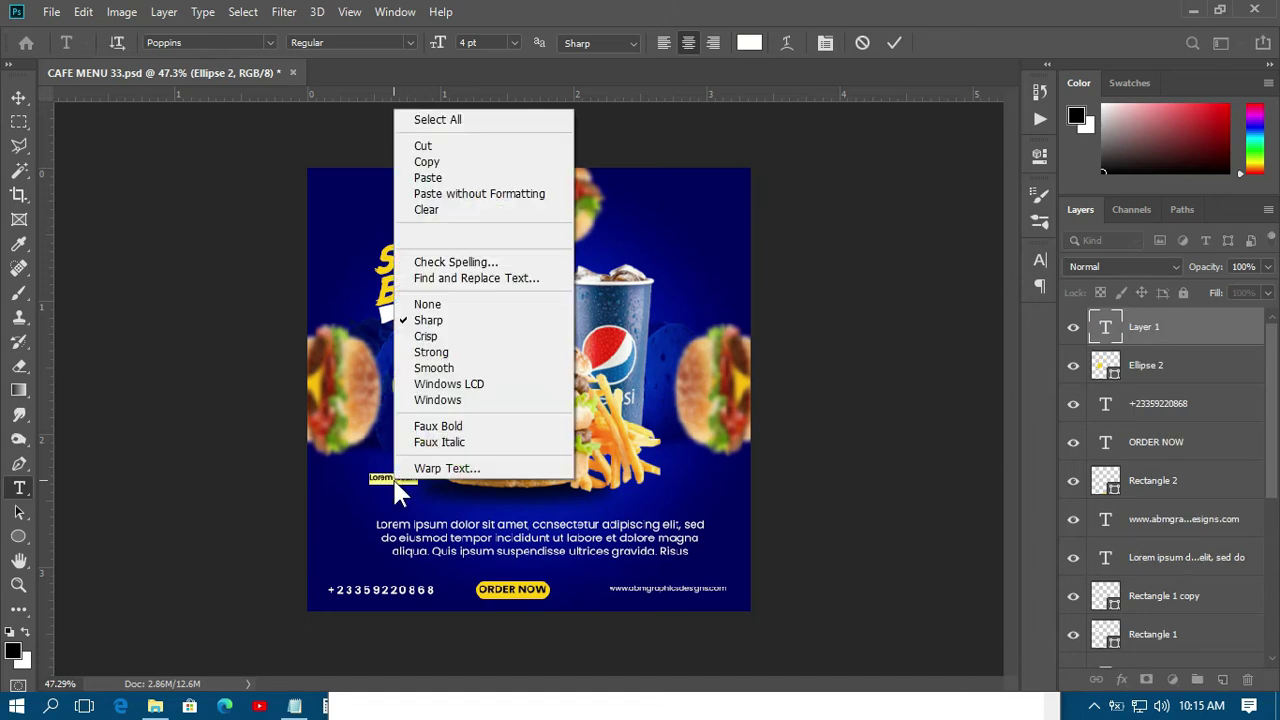
pyautogui.click(430, 178)
pyautogui.click(18, 97)
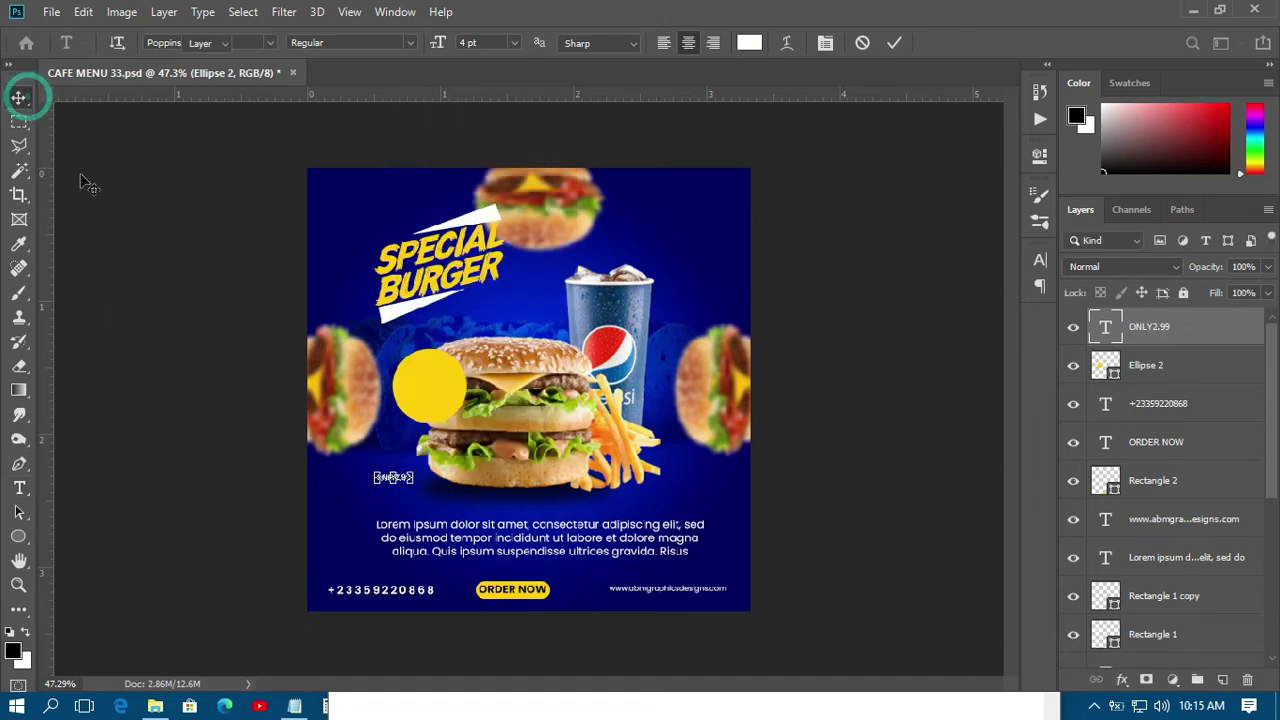
# Set the ONLY2.99 text to 11 pt and move it onto the yellow circle.
pyautogui.click(1040, 259)
pyautogui.click(900, 309)
pyautogui.click(870, 410)
pyautogui.moveTo(407, 477); pyautogui.dragTo(453, 389)
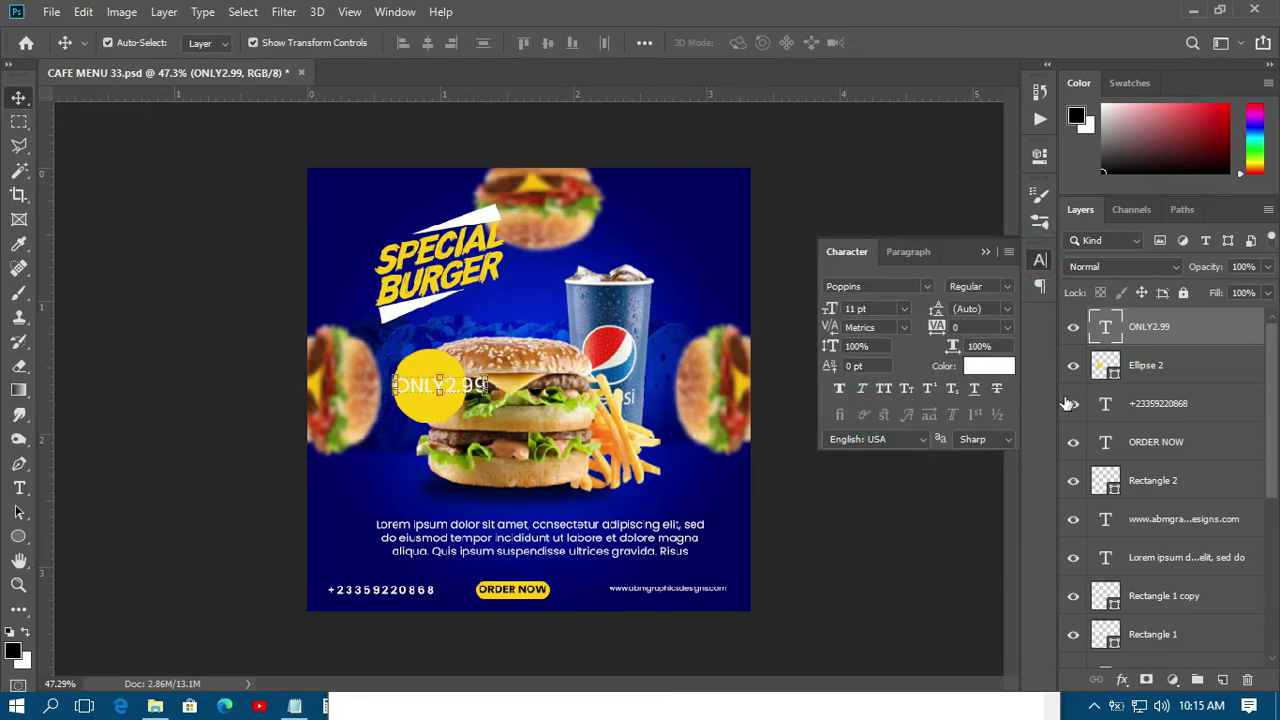
# Change the ONLY2.99 text colour to black.
pyautogui.click(995, 372)
pyautogui.click(837, 374)
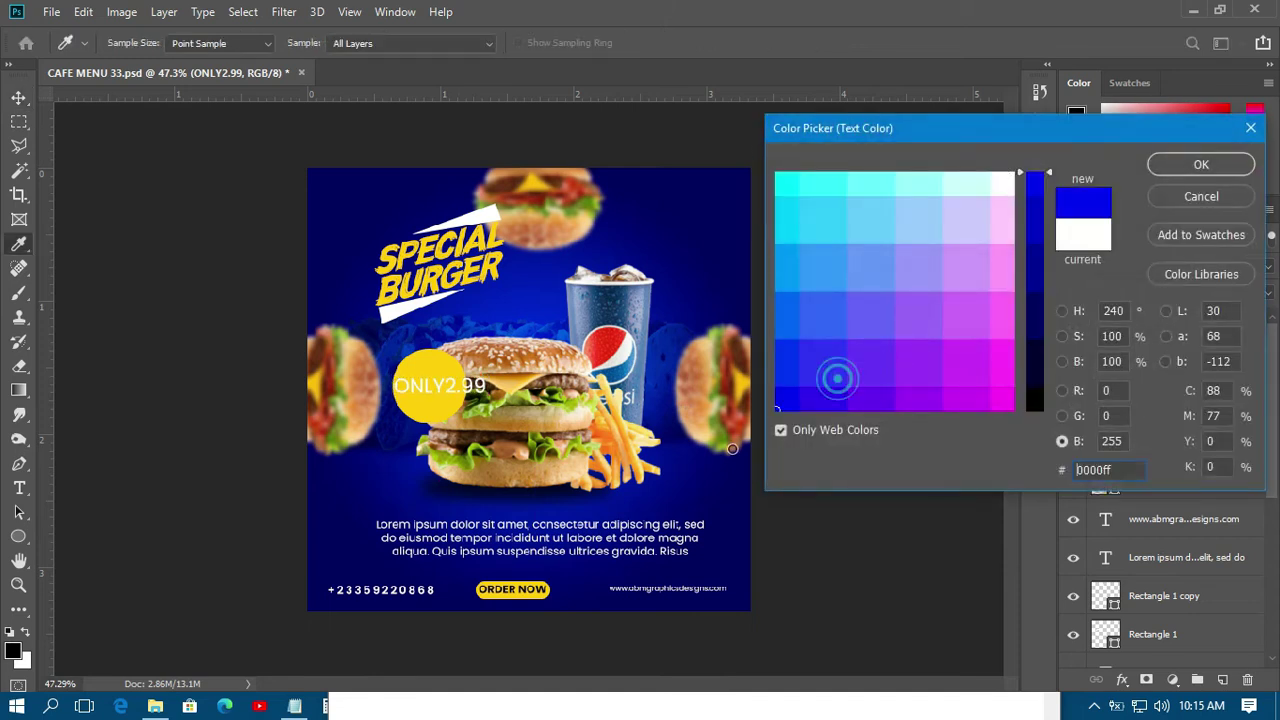
pyautogui.click(1038, 393)
pyautogui.click(1195, 164)
# Break the price text into two lines, ONLY above 2.99, and move it to the centre of the circle.
pyautogui.scroll(3, 93, 435)
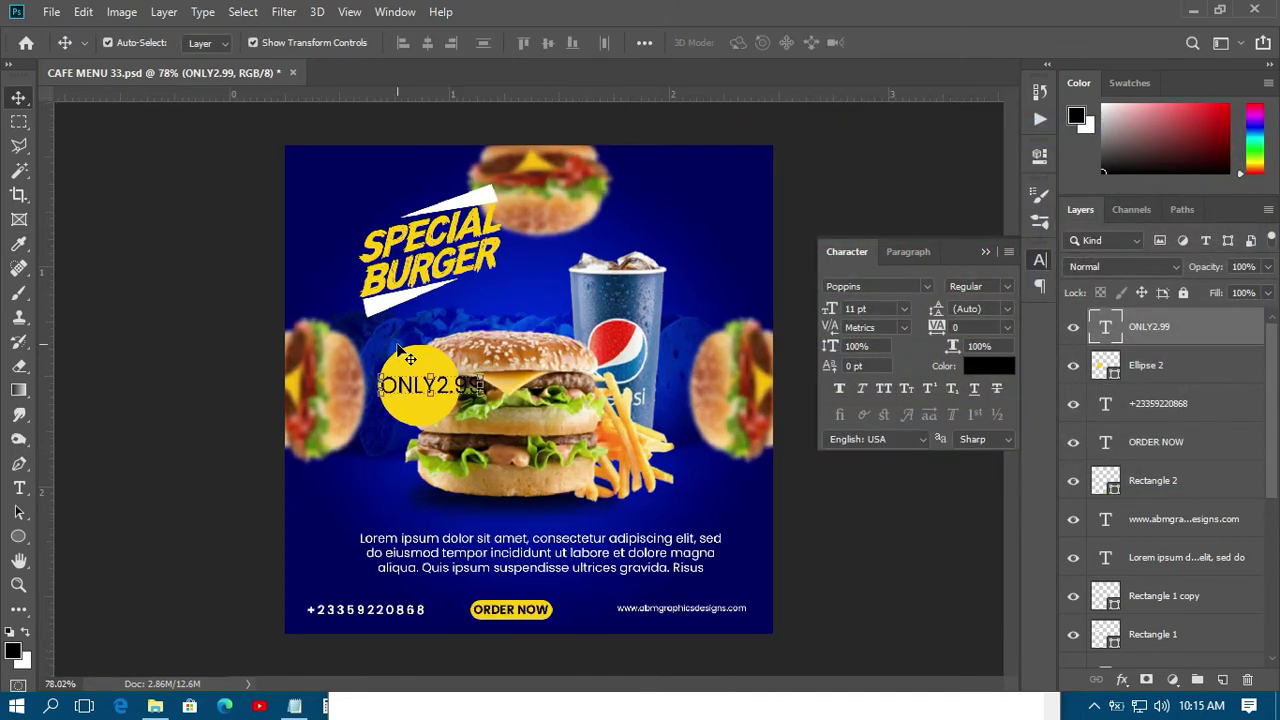
pyautogui.click(19, 487)
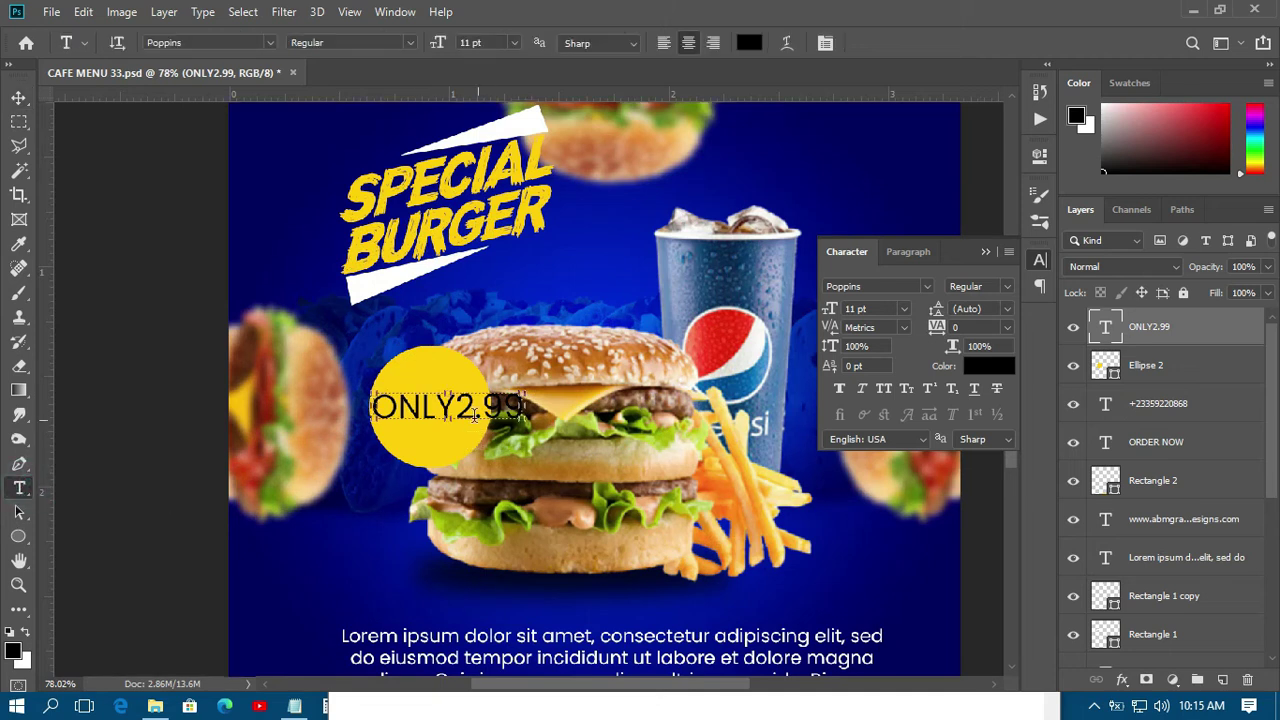
pyautogui.click(455, 405)
pyautogui.press('Return')
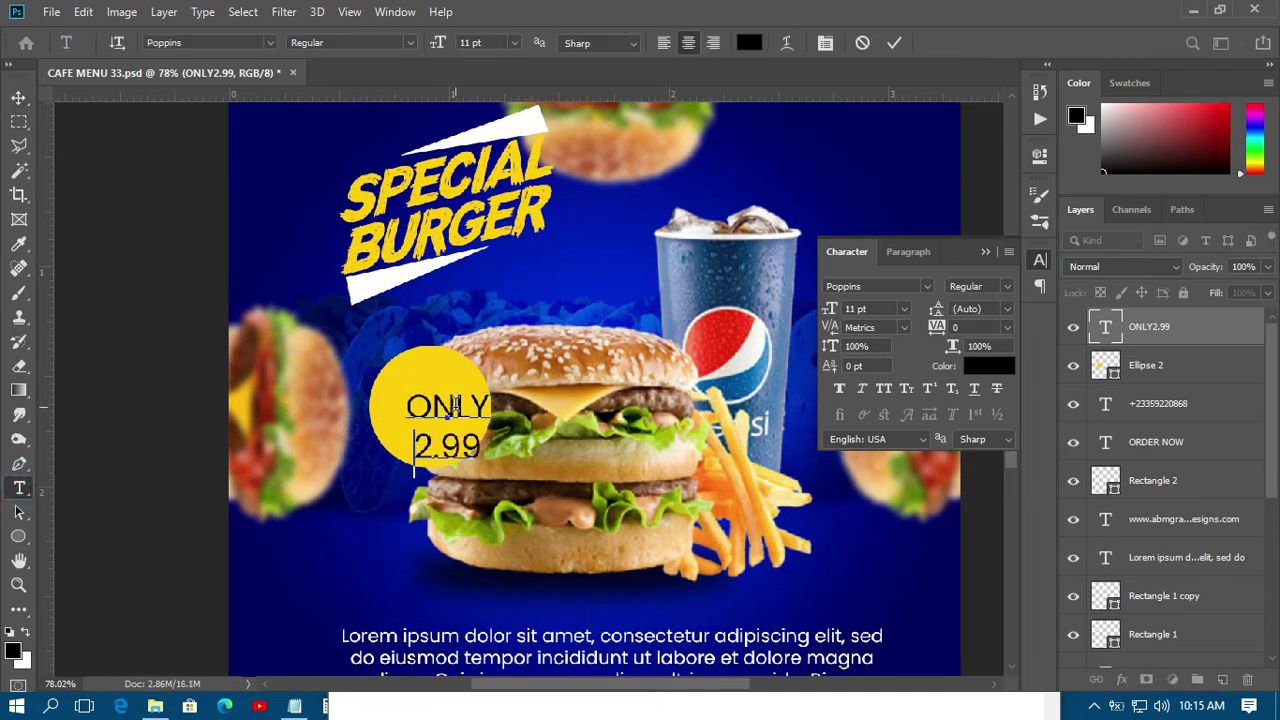
pyautogui.click(20, 96)
pyautogui.moveTo(470, 418); pyautogui.dragTo(450, 399)
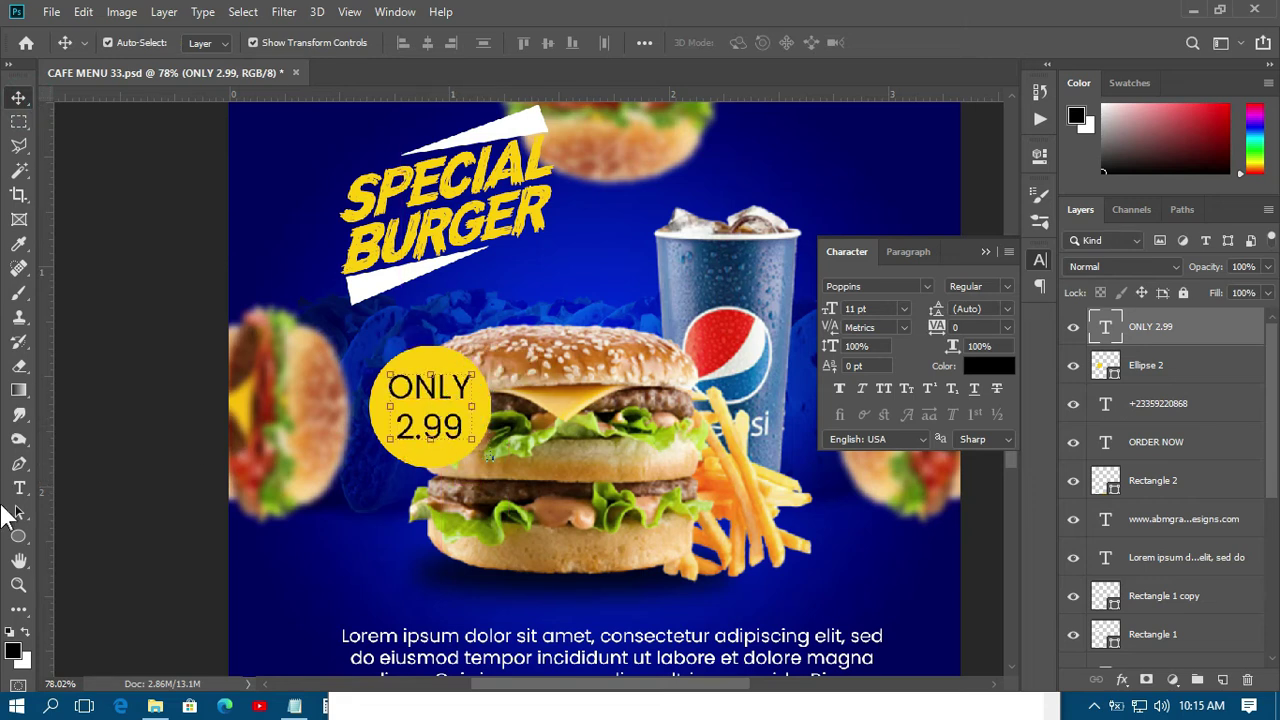
# Reduce the word ONLY in the price text to 6 pt.
pyautogui.click(19, 488)
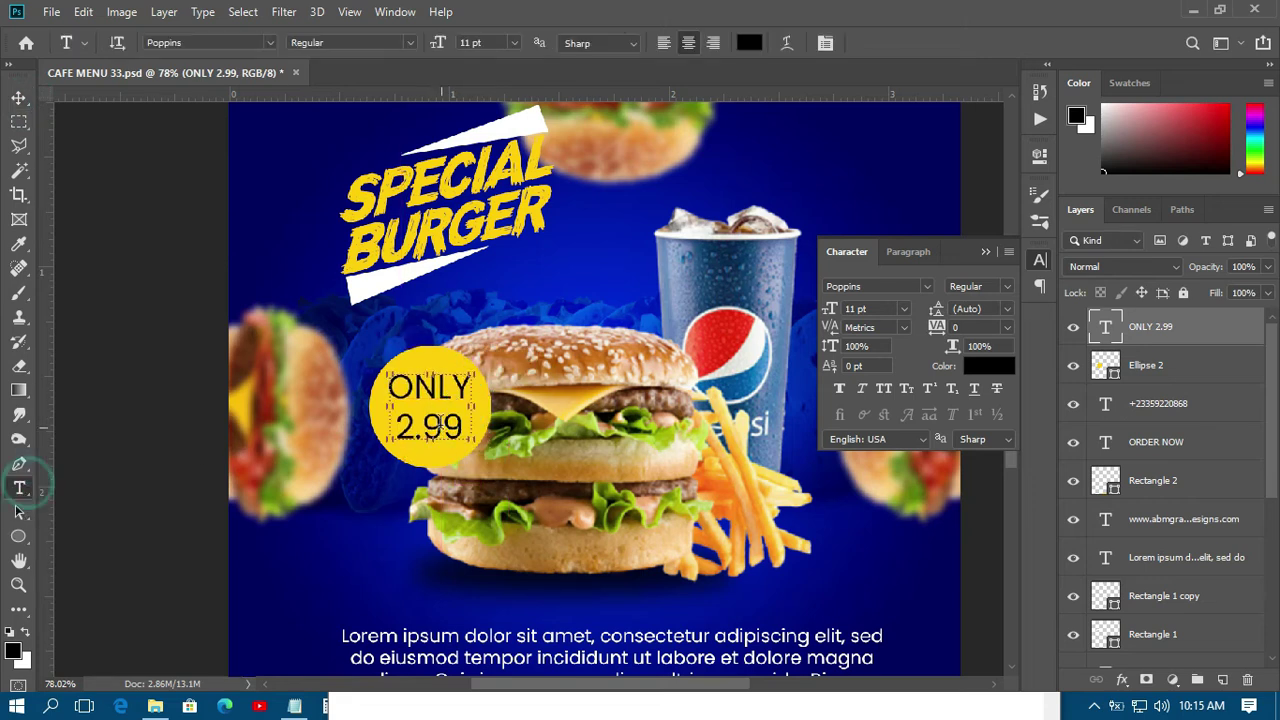
pyautogui.click(471, 383)
pyautogui.click(856, 43)
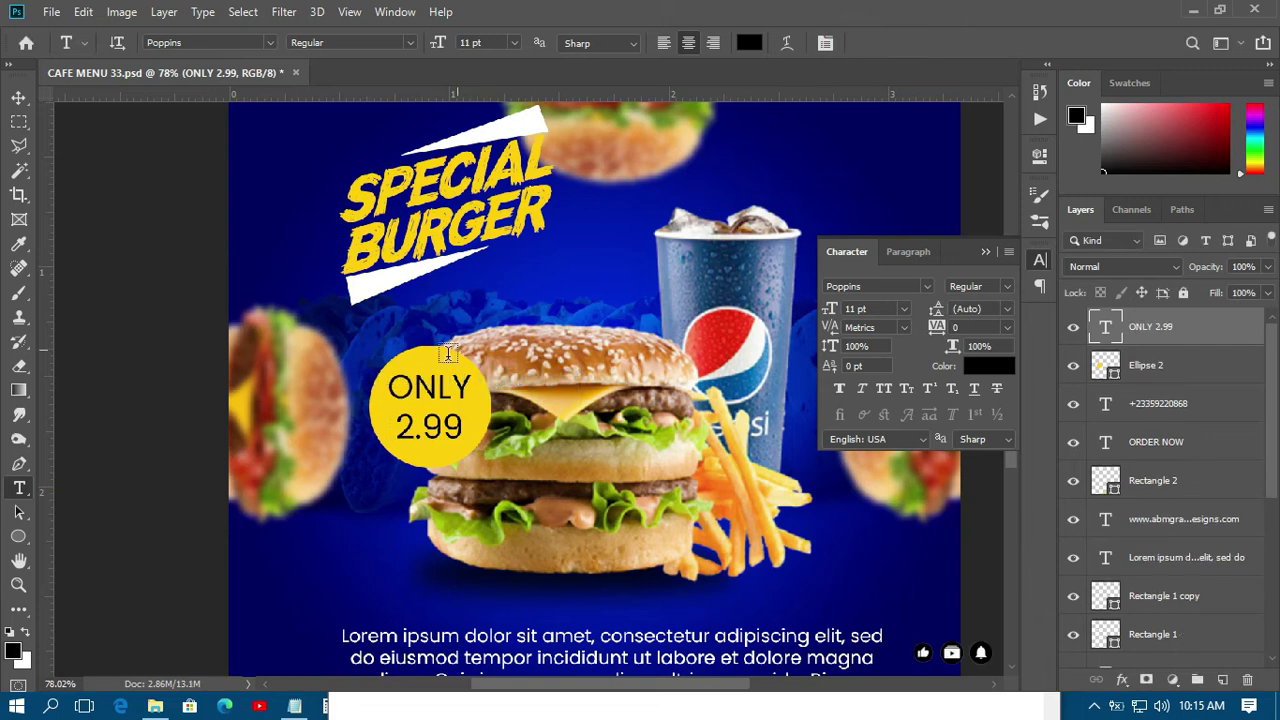
pyautogui.moveTo(470, 385); pyautogui.dragTo(386, 387)
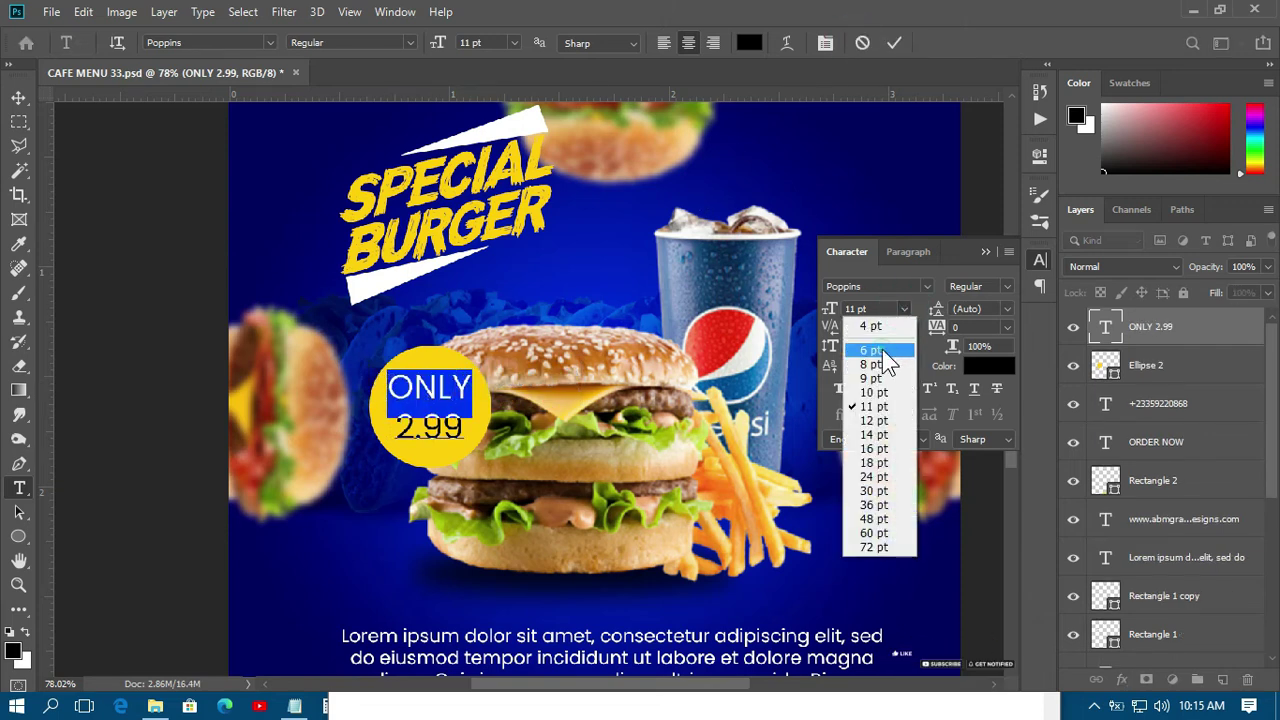
pyautogui.click(870, 350)
# Select both lines of the price text and set their font style to Bold.
pyautogui.moveTo(464, 428)
pyautogui.mouseDown()
pyautogui.moveTo(394, 428)
pyautogui.moveTo(440, 405)
pyautogui.moveTo(464, 440)
pyautogui.mouseUp()
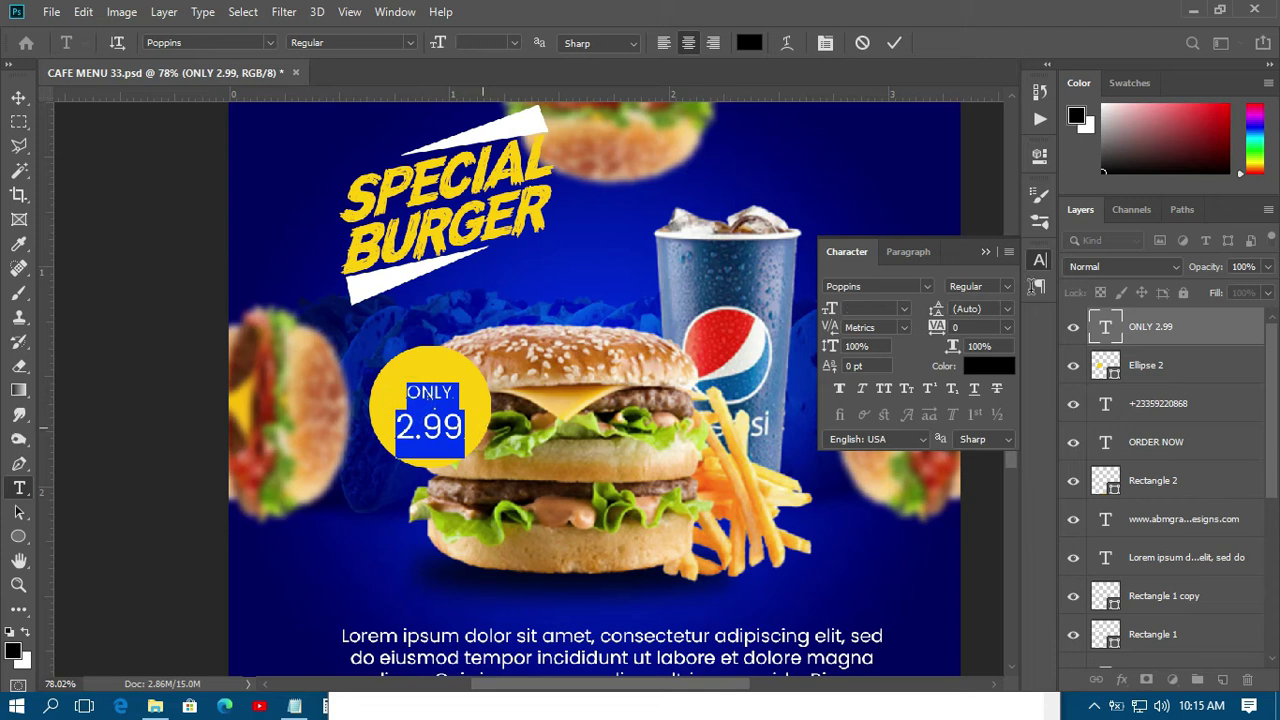
pyautogui.click(1004, 281)
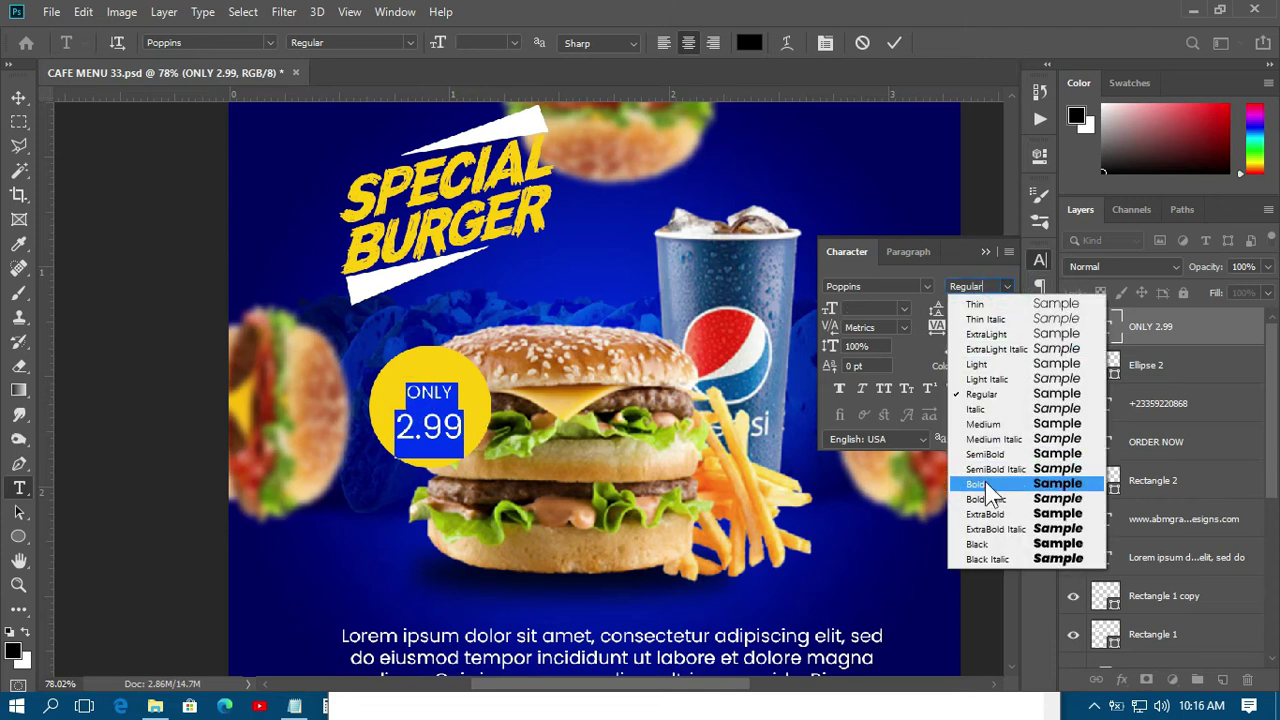
pyautogui.click(985, 483)
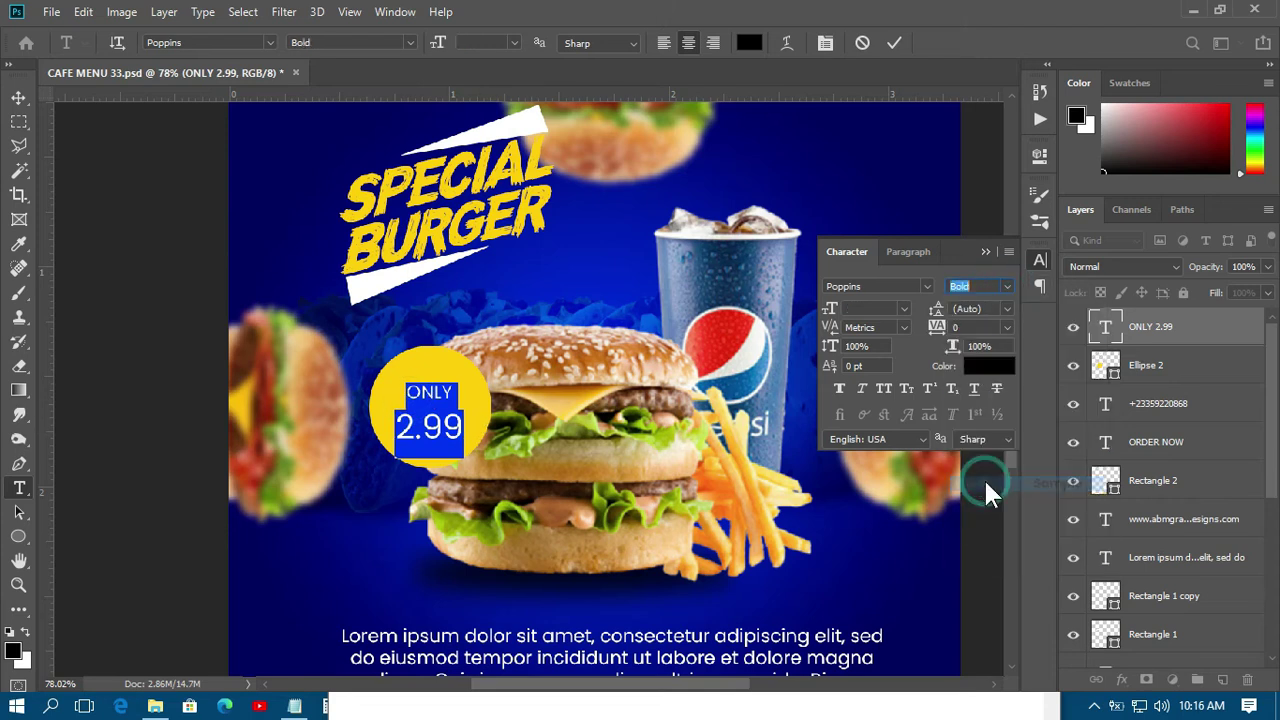
# Tighten the price text's leading to 10 pt and commit the text edit.
pyautogui.click(1006, 327)
pyautogui.click(1006, 308)
pyautogui.click(1006, 308)
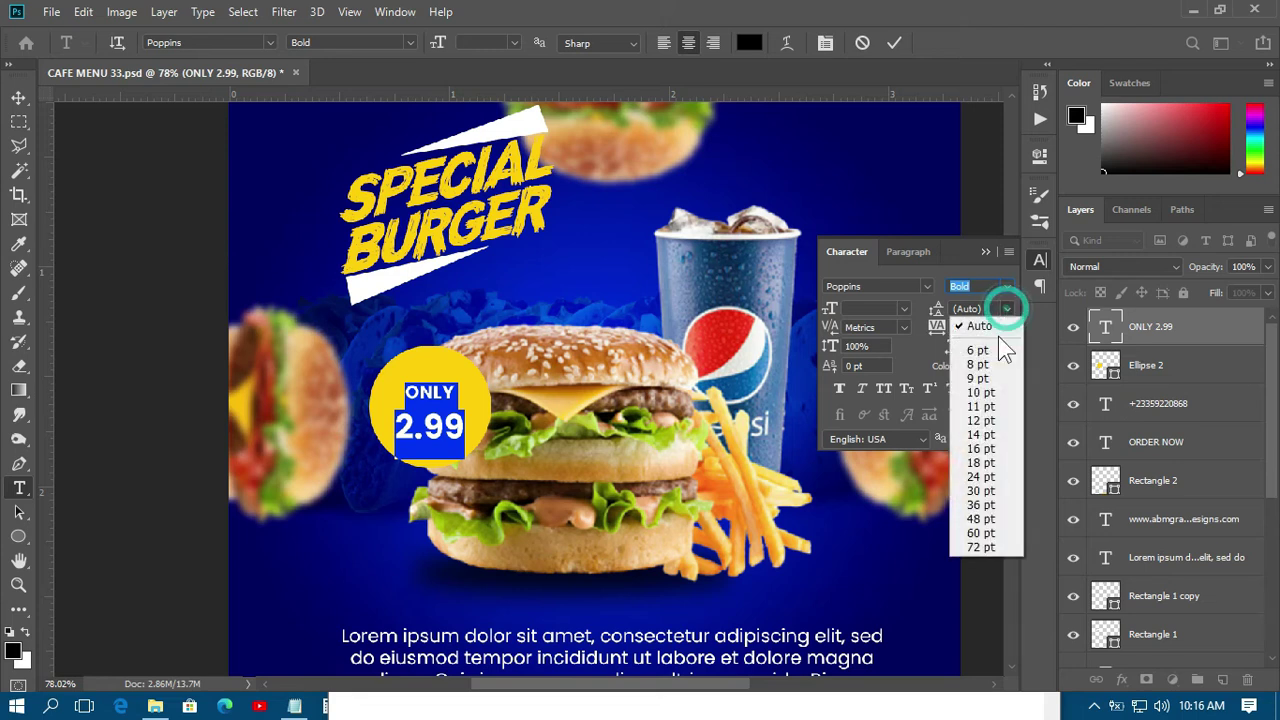
pyautogui.click(980, 392)
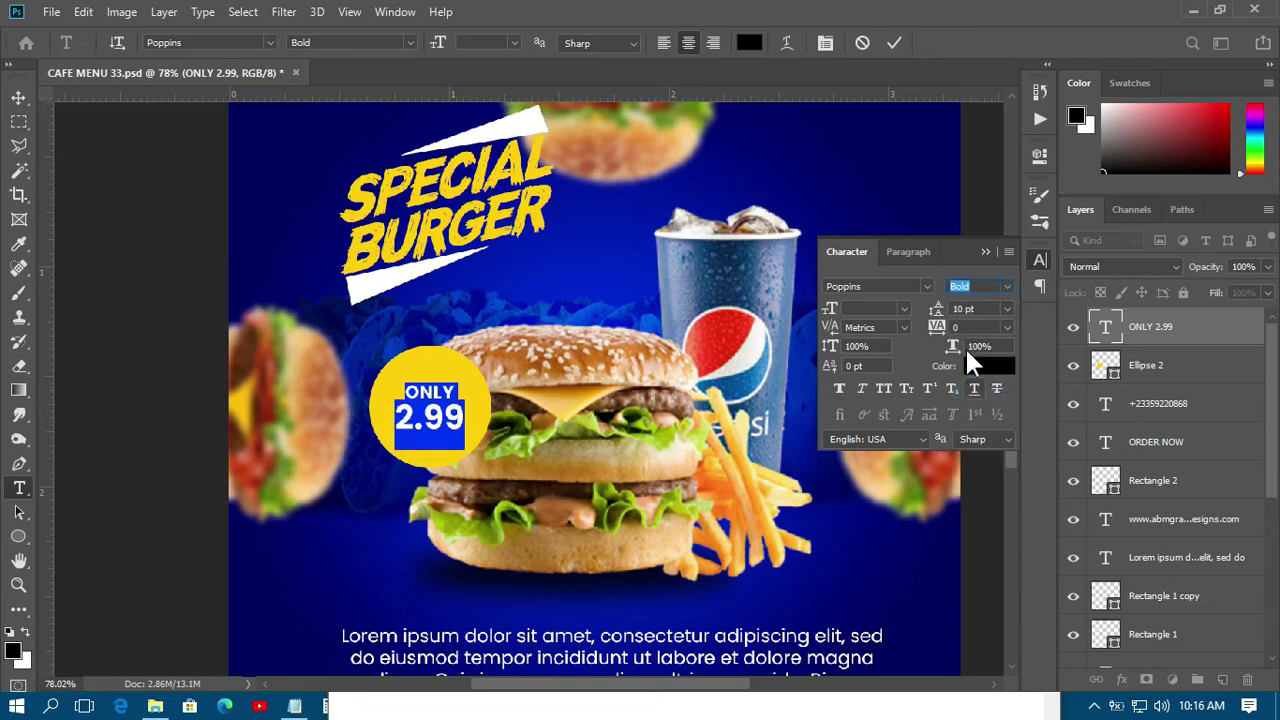
pyautogui.click(891, 42)
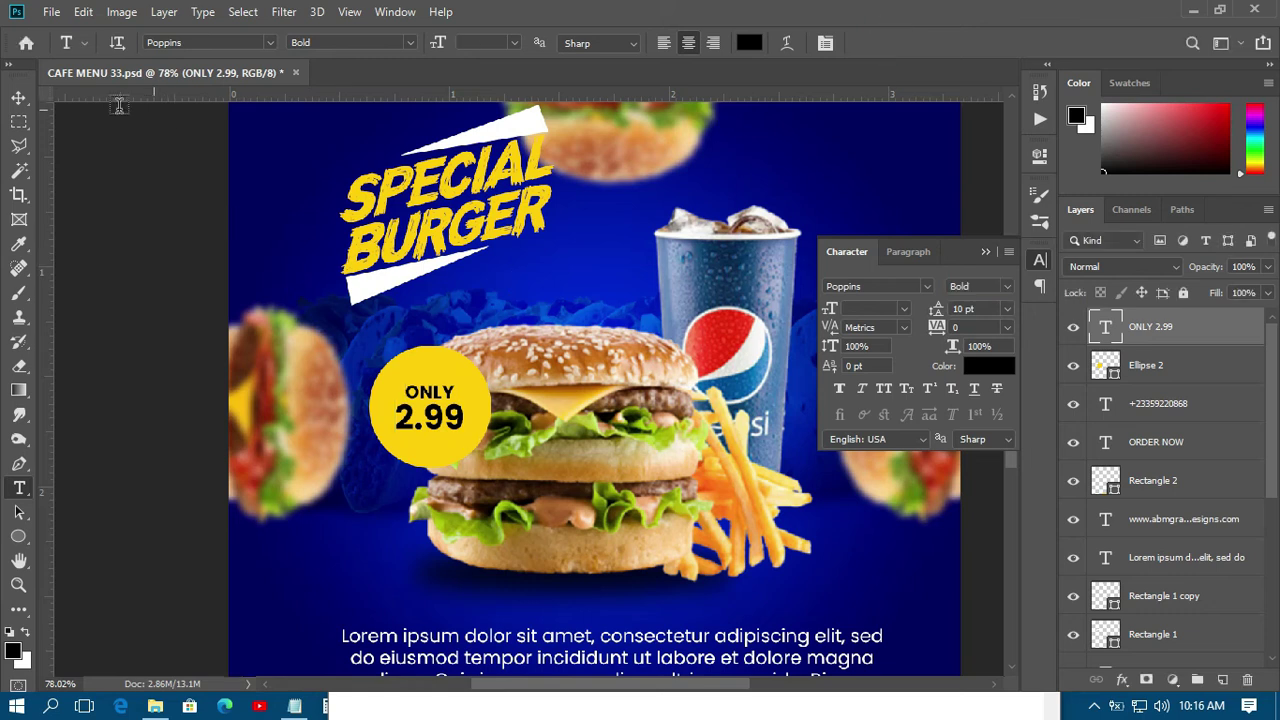
# Reposition the ONLY 2.99 text in the yellow circle and scale it up to about 140%.
pyautogui.click(18, 97)
pyautogui.moveTo(448, 426); pyautogui.dragTo(451, 420)
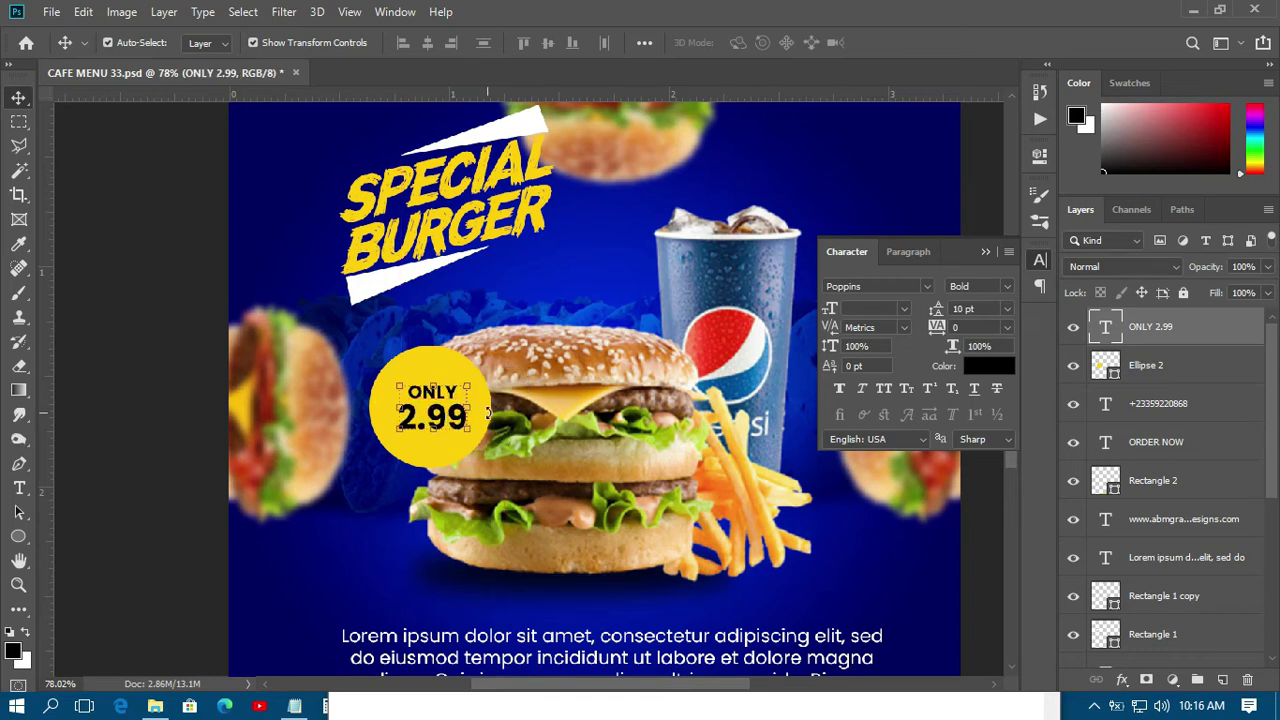
pyautogui.moveTo(467, 385); pyautogui.dragTo(477, 379)
pyautogui.click(868, 43)
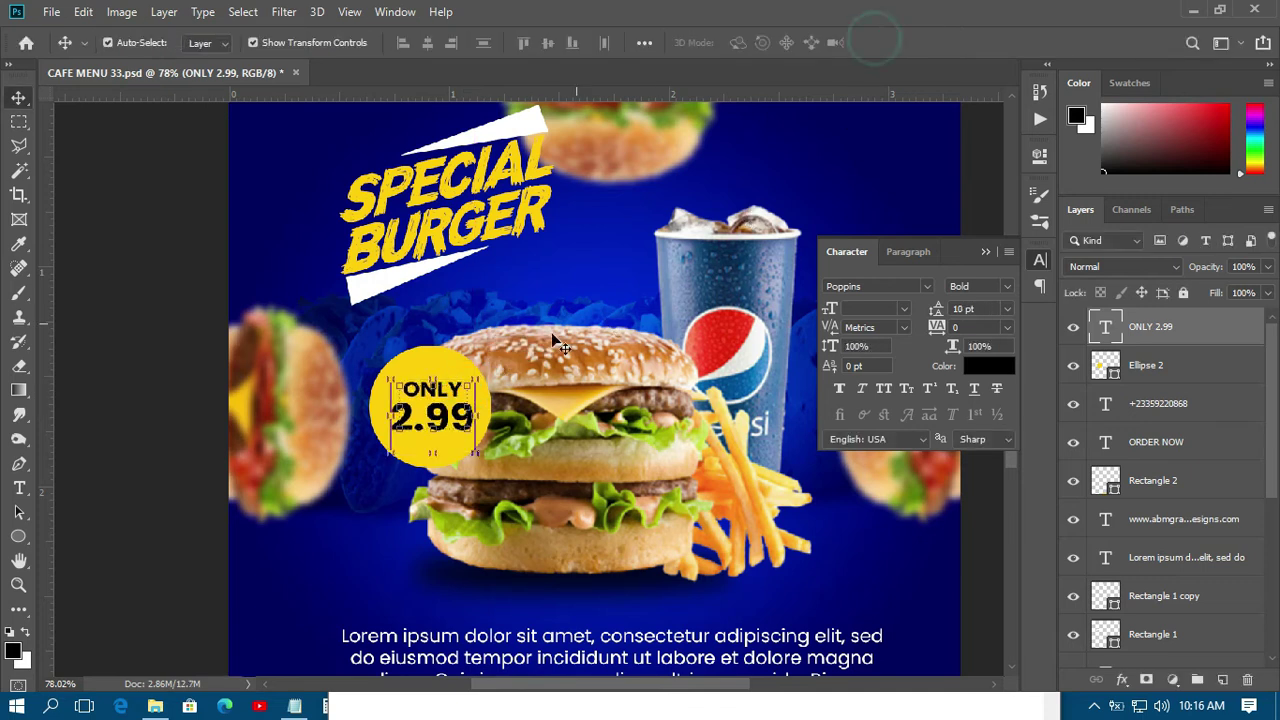
pyautogui.moveTo(470, 384); pyautogui.dragTo(484, 368)
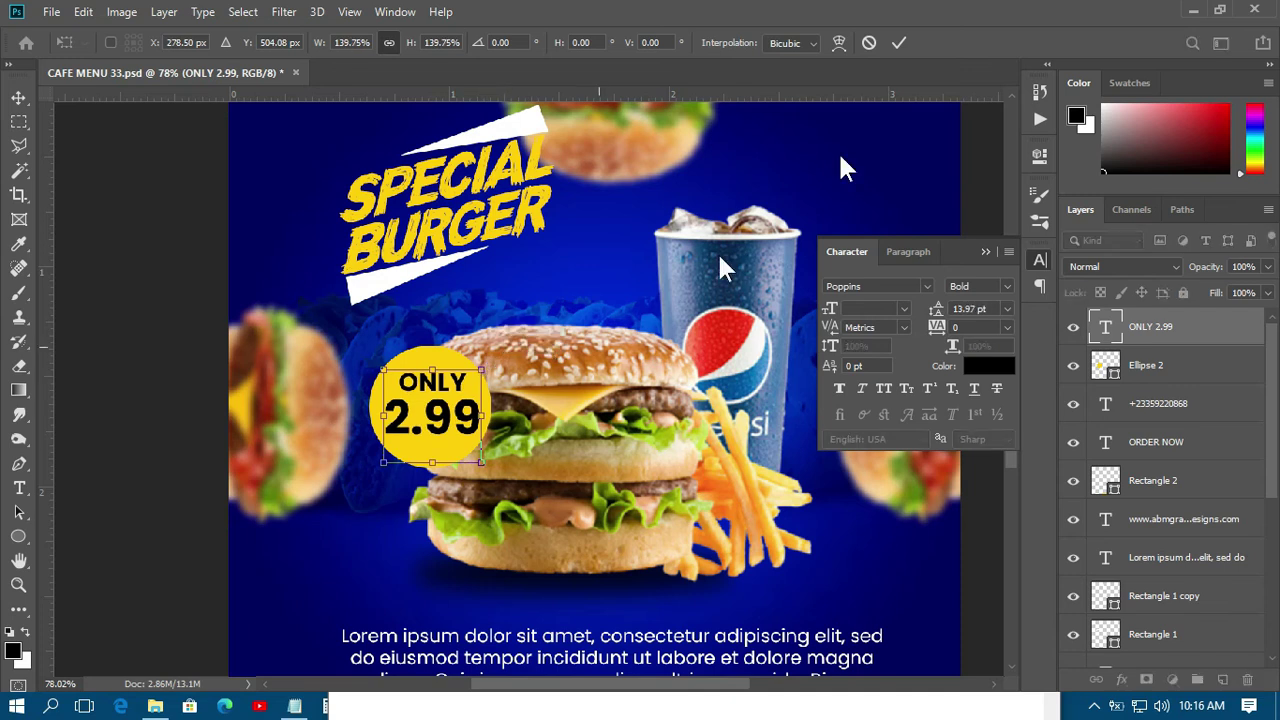
pyautogui.click(899, 41)
pyautogui.click(183, 320)
pyautogui.scroll(-3, 470, 447)
pyautogui.scroll(-2, 470, 447)
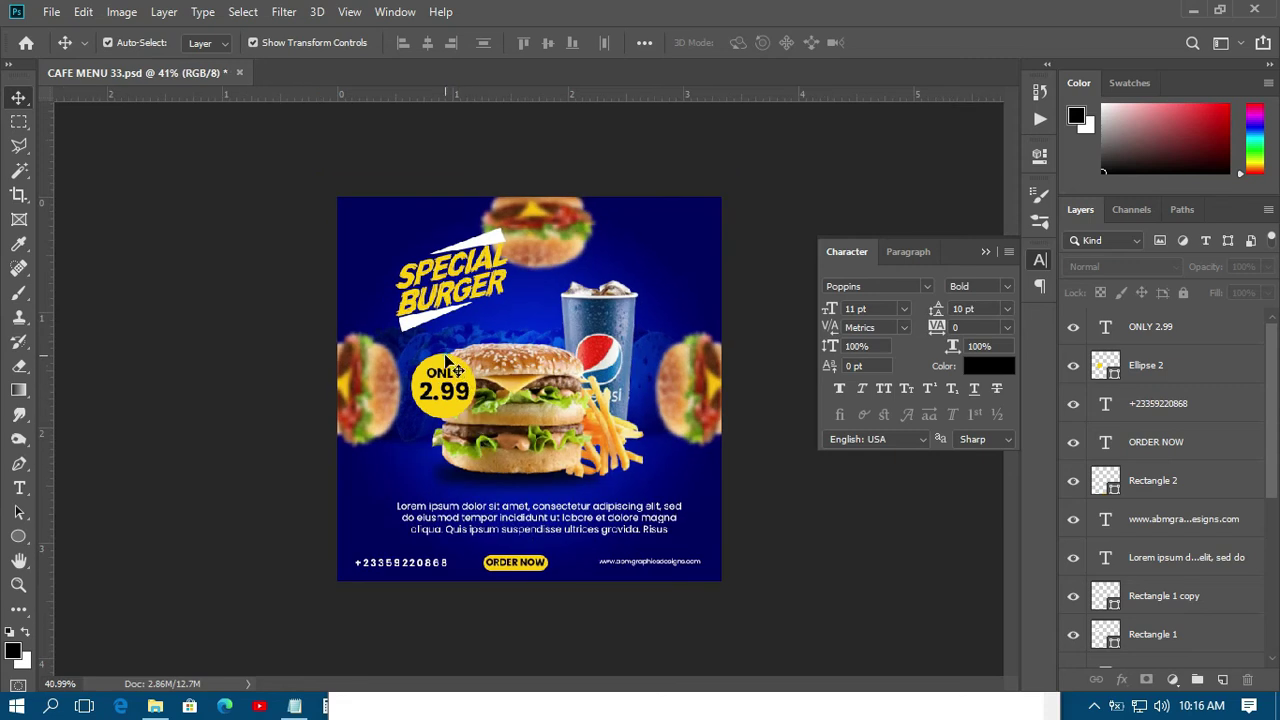
# Duplicate the yellow price circle and give the lower copy no fill and a white 3 px stroke.
pyautogui.click(447, 362)
pyautogui.moveTo(1097, 410); pyautogui.dragTo(1151, 411)
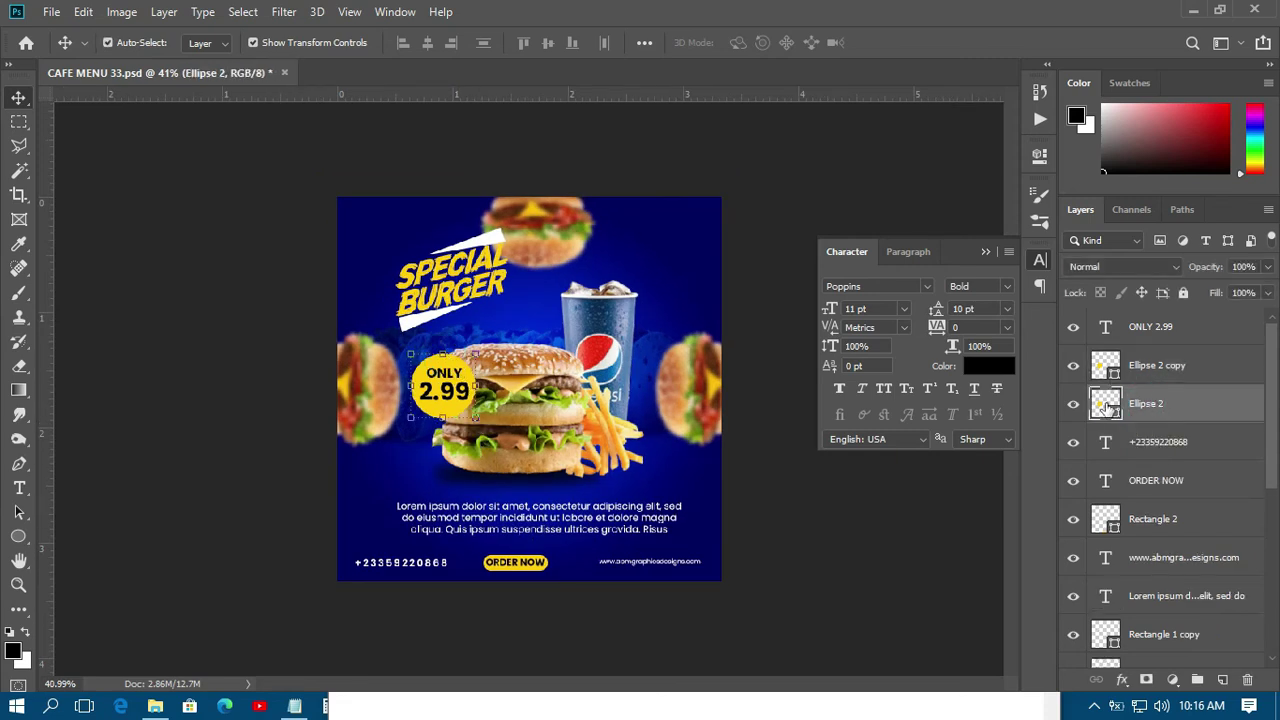
pyautogui.click(19, 537)
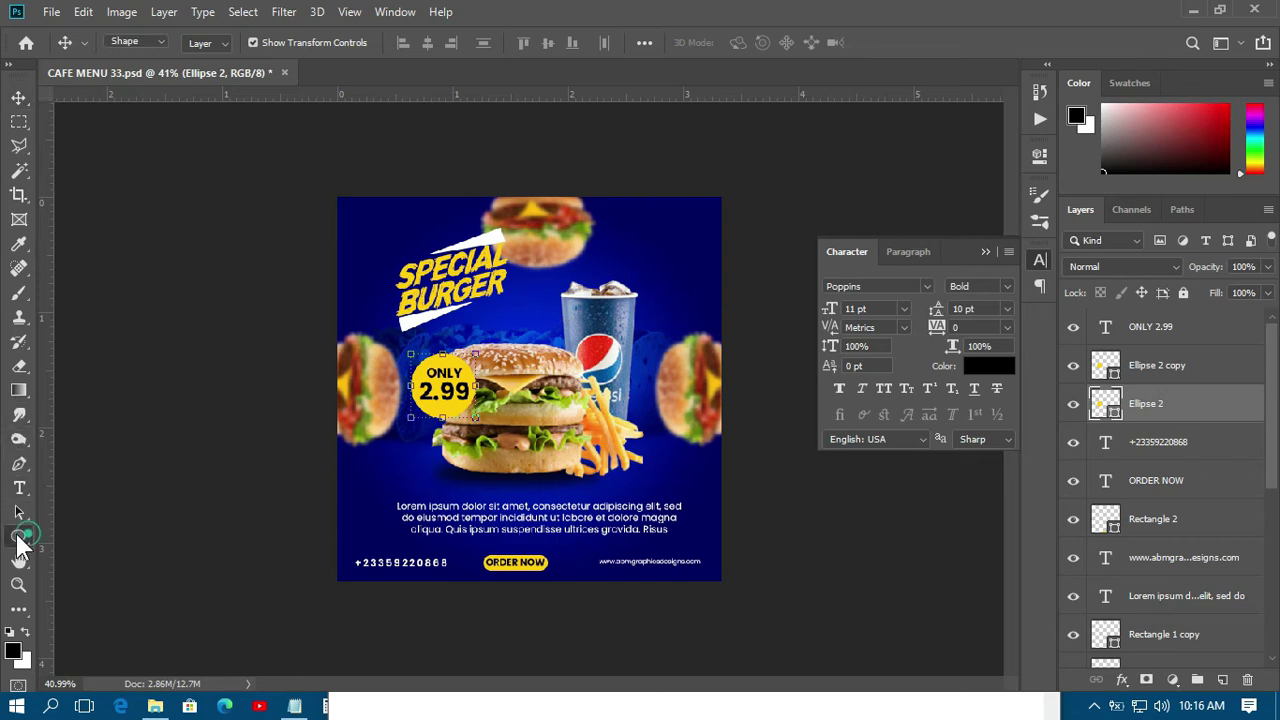
pyautogui.click(209, 42)
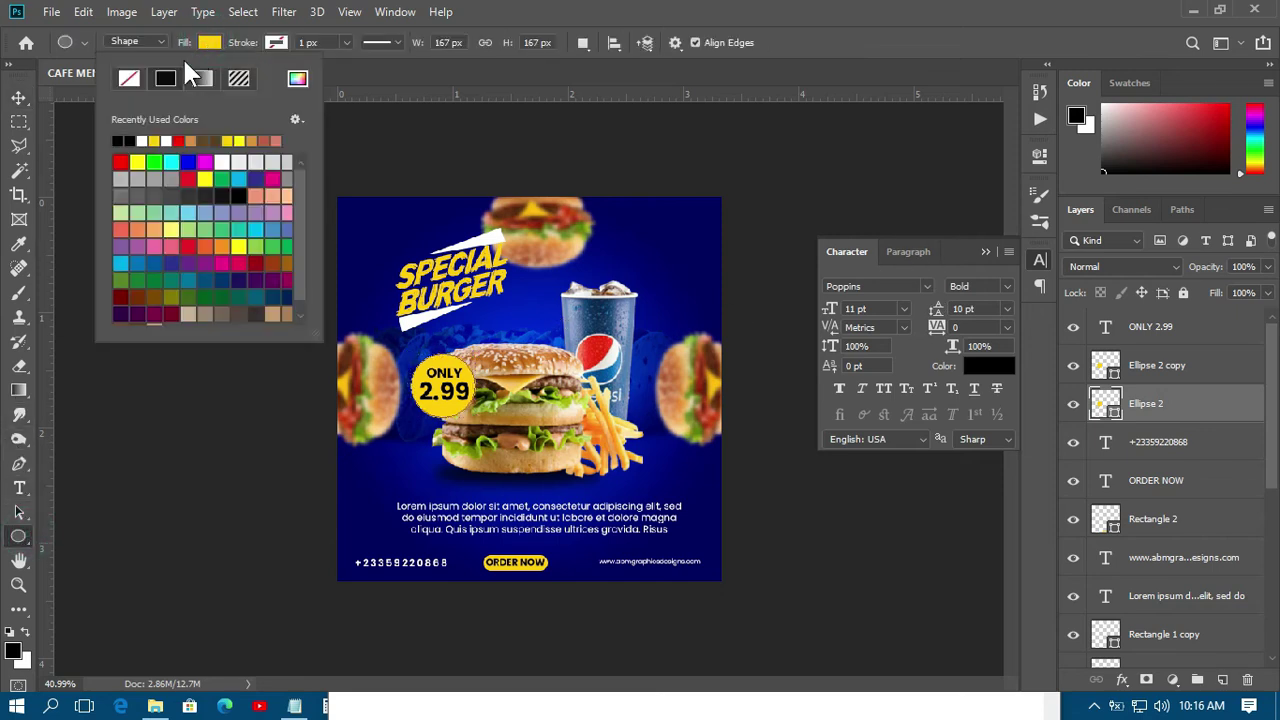
pyautogui.click(129, 78)
pyautogui.click(275, 42)
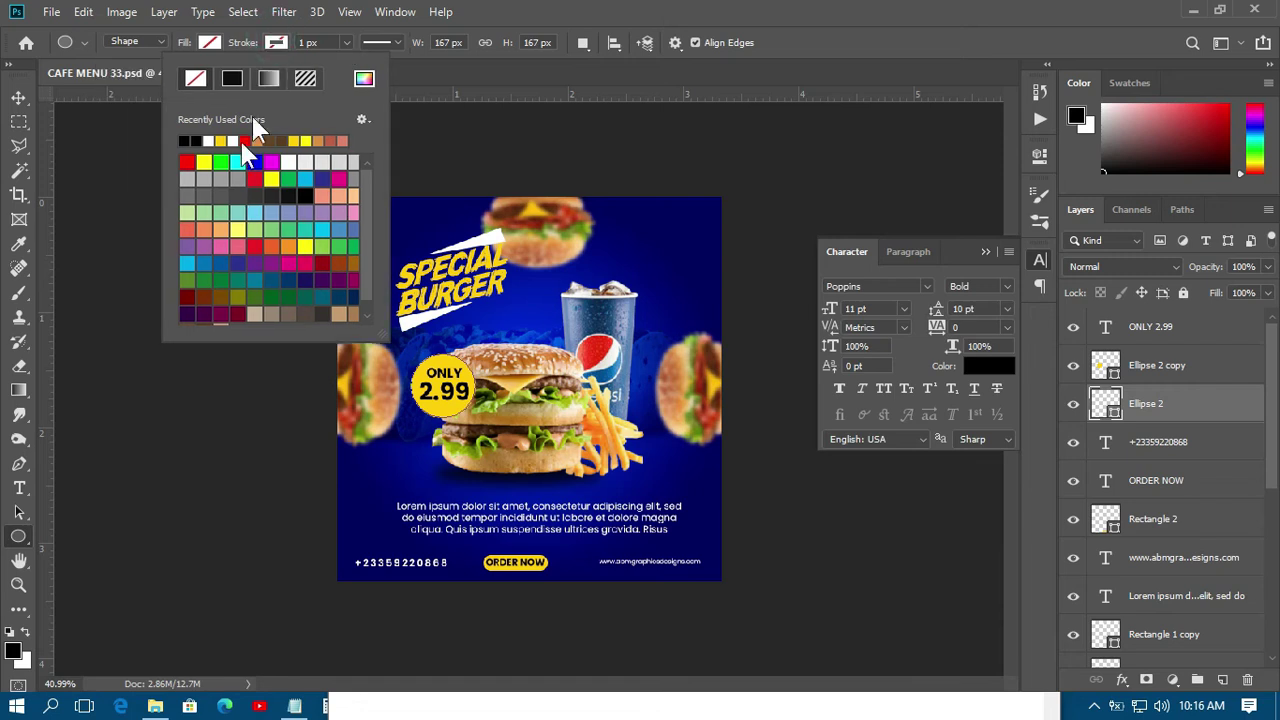
pyautogui.click(312, 42)
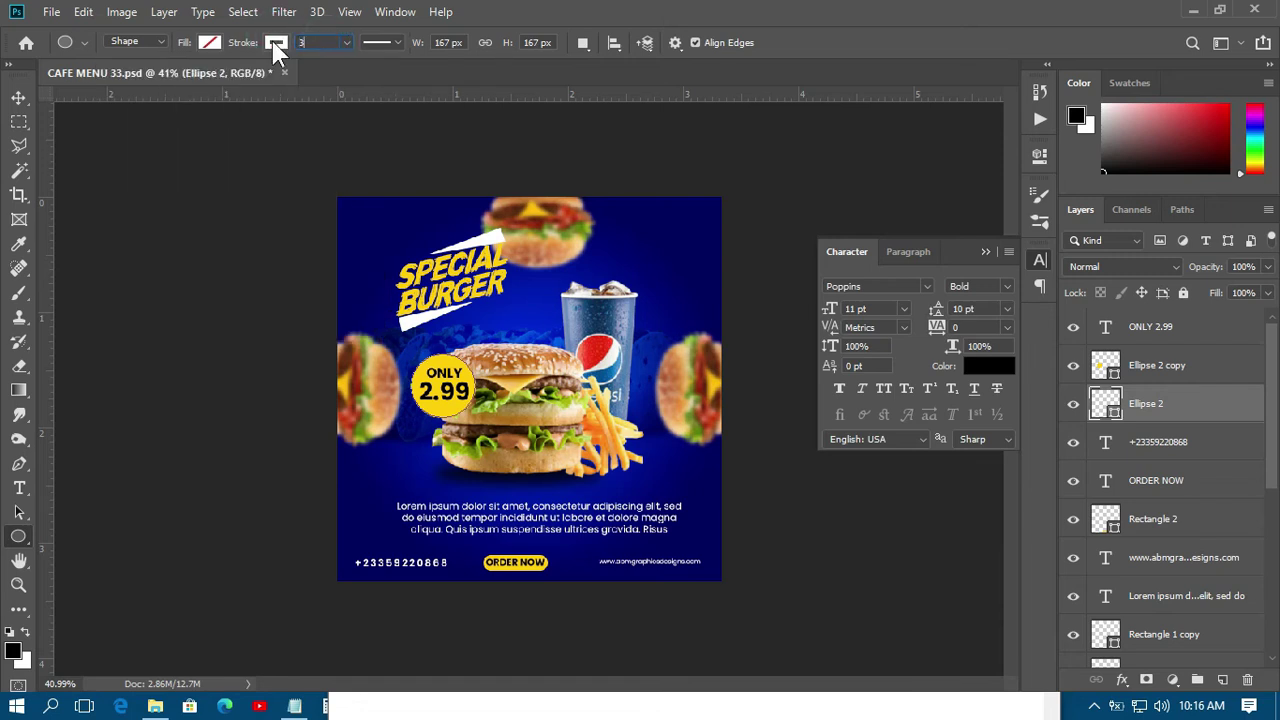
# Scale the white outline circle up to about 110% around the yellow circle and collapse the Character settings.
pyautogui.click(20, 95)
pyautogui.scroll(5, 505, 389)
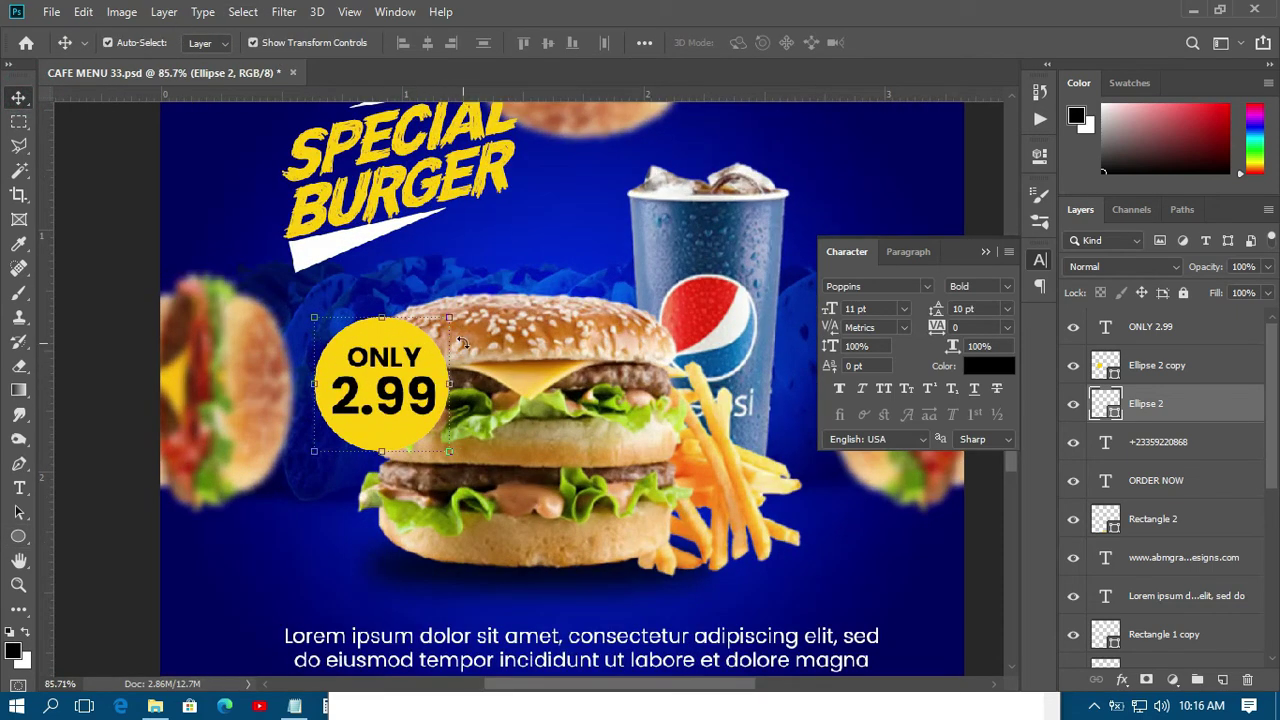
pyautogui.moveTo(450, 314); pyautogui.dragTo(465, 300)
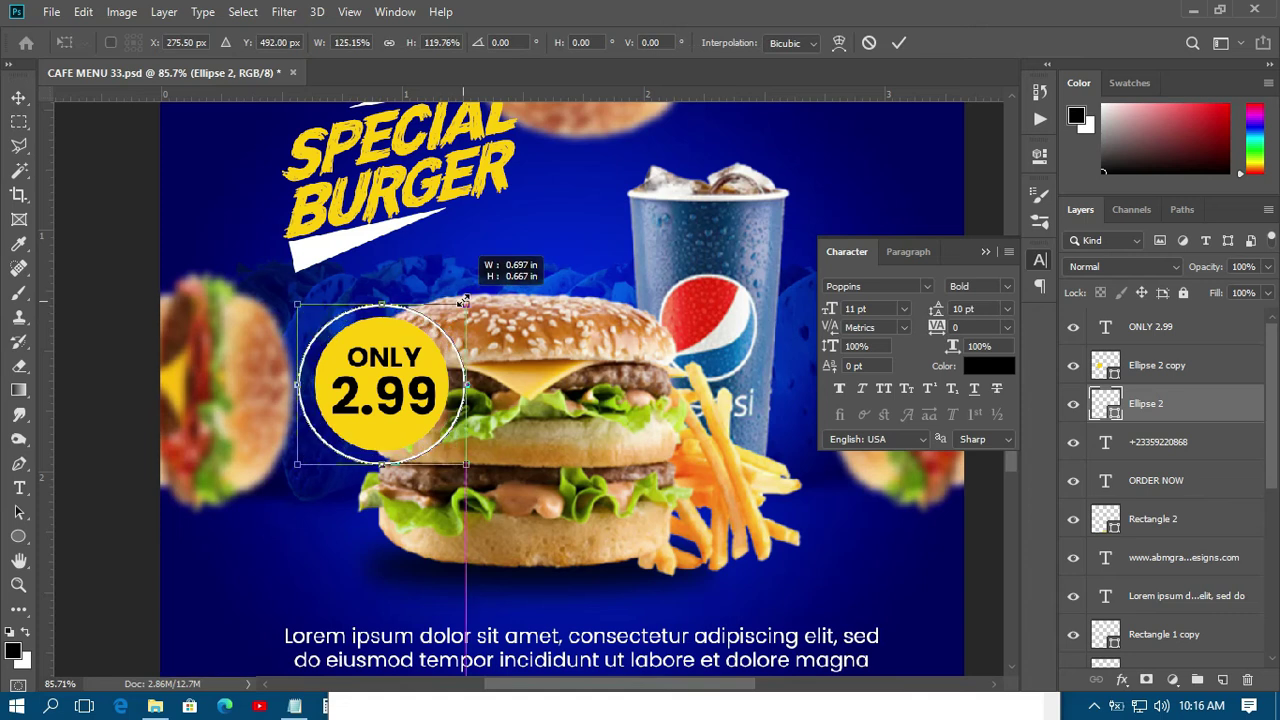
pyautogui.click(868, 42)
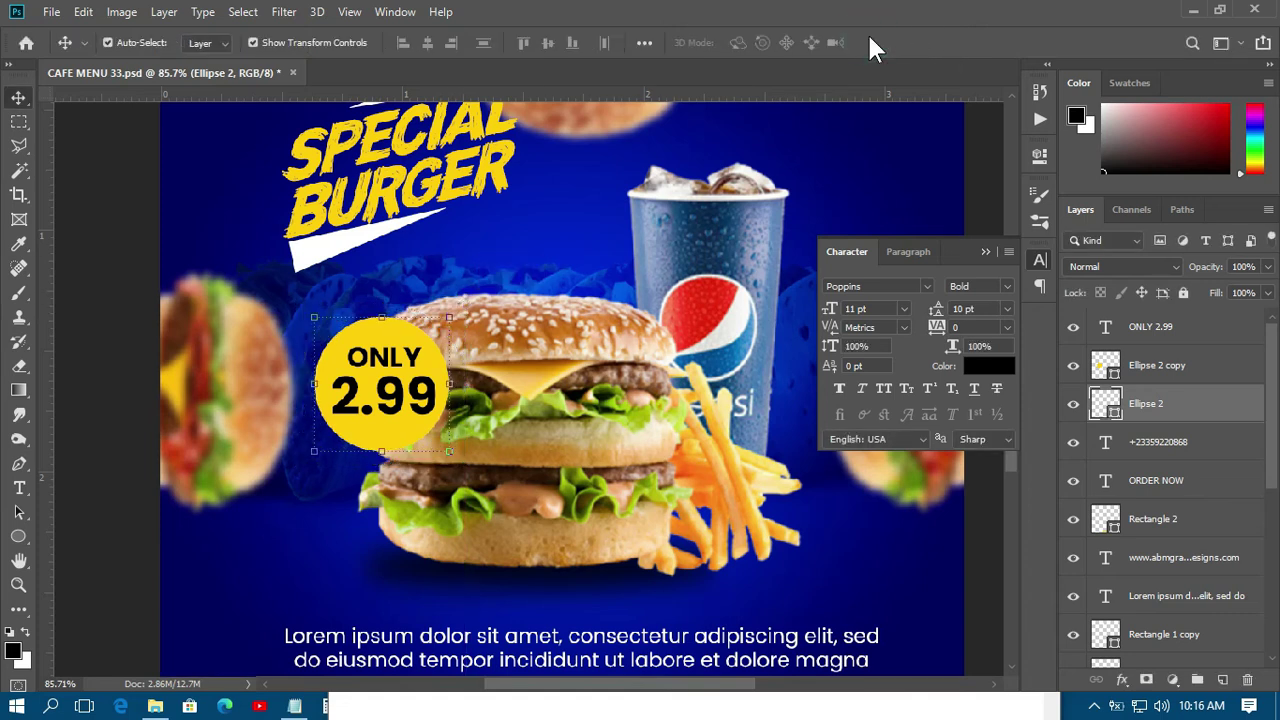
pyautogui.moveTo(452, 316); pyautogui.dragTo(455, 310)
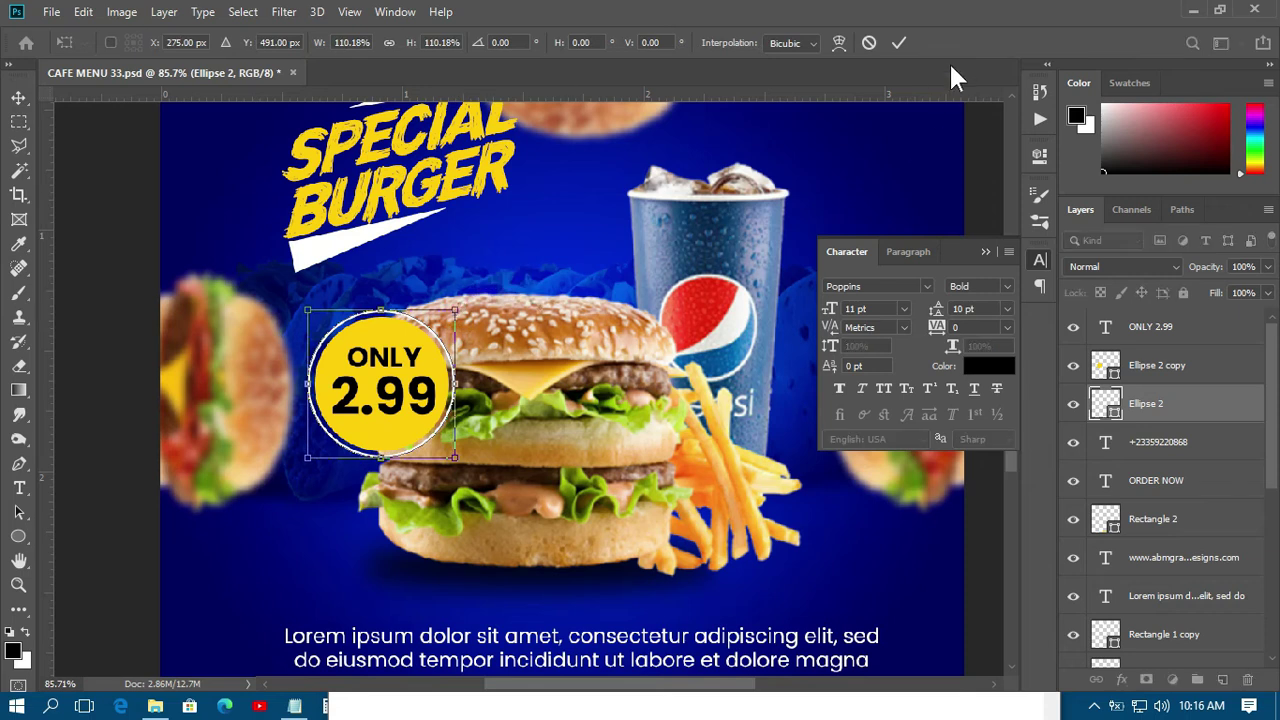
pyautogui.click(893, 42)
pyautogui.click(1040, 260)
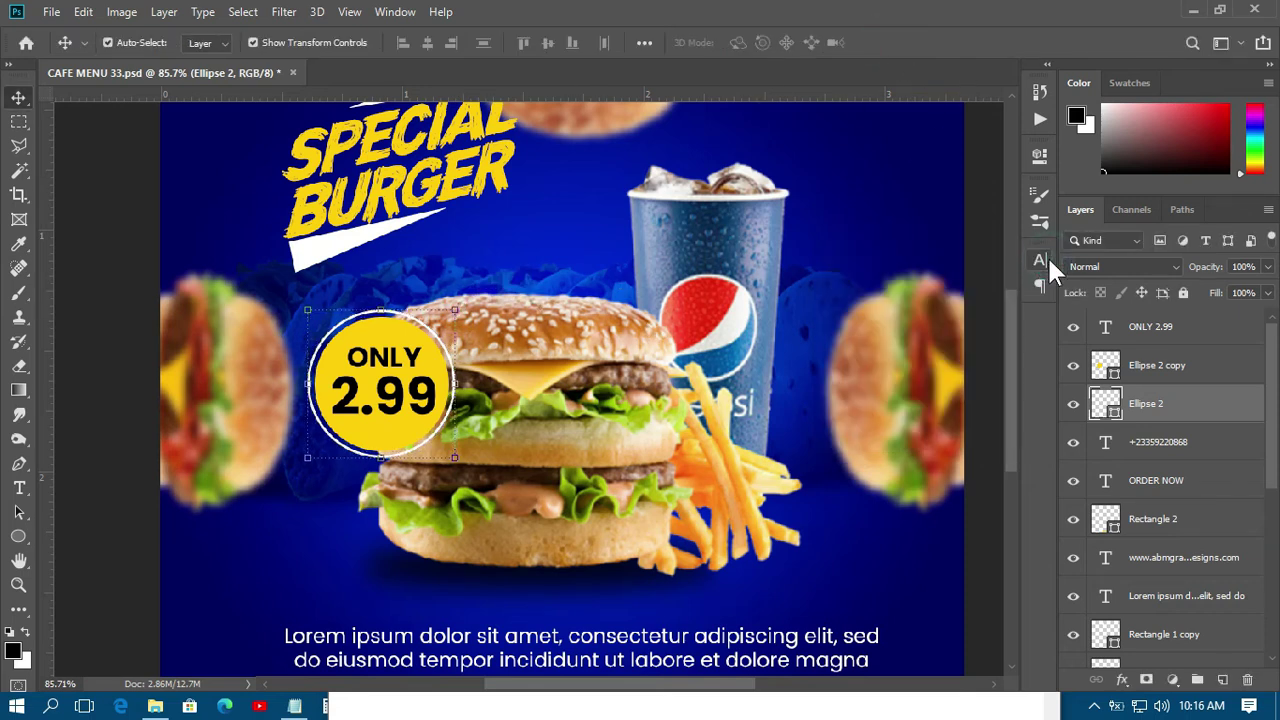
# Move the price text and both circles together onto the upper right part of the Pepsi cup and save the document.
pyautogui.keyDown('shift'); pyautogui.click(1157, 336); pyautogui.keyUp('shift')
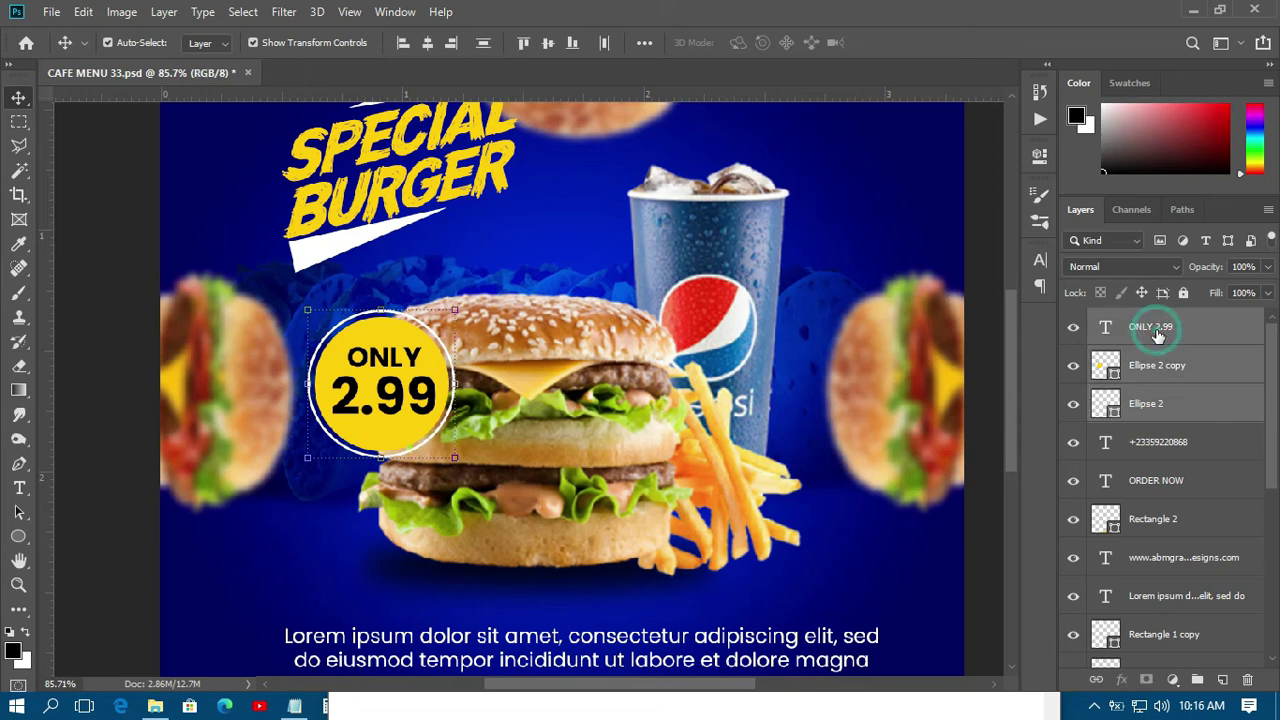
pyautogui.hotkey('ctrl', '0')
pyautogui.moveTo(422, 415); pyautogui.dragTo(686, 360)
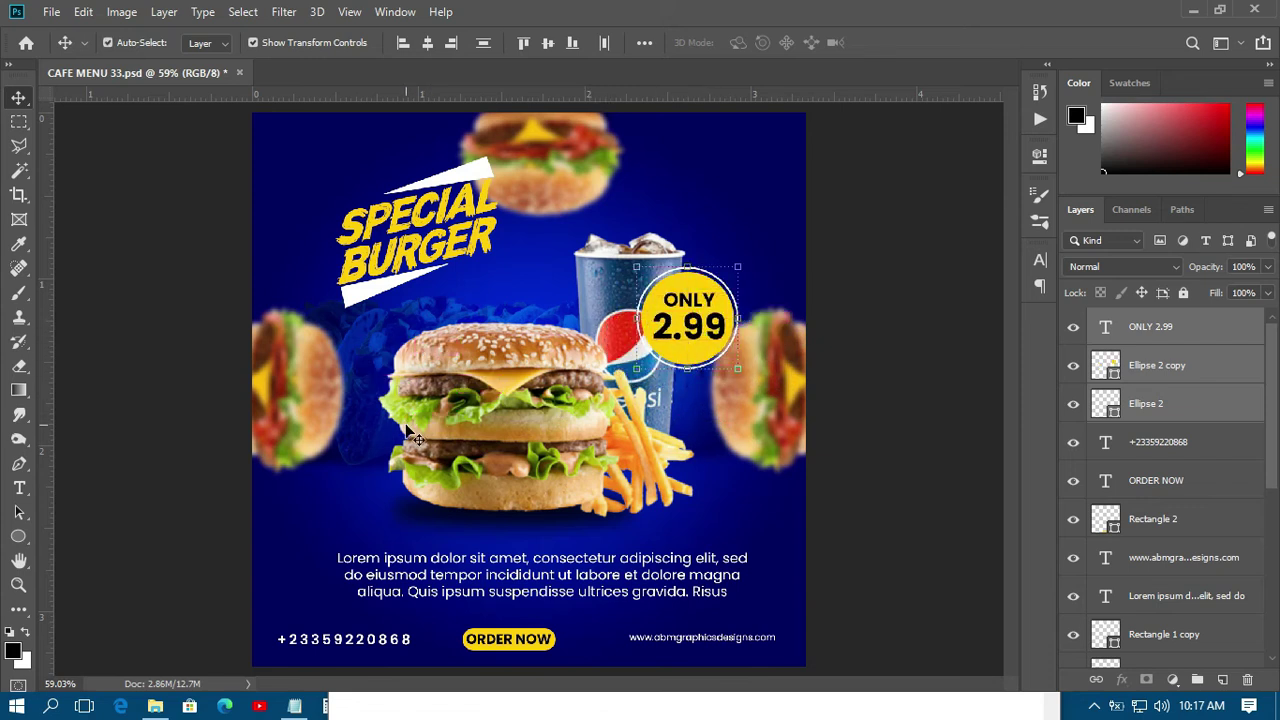
pyautogui.scroll(-2, 410, 432)
pyautogui.hotkey('ctrl', 's')
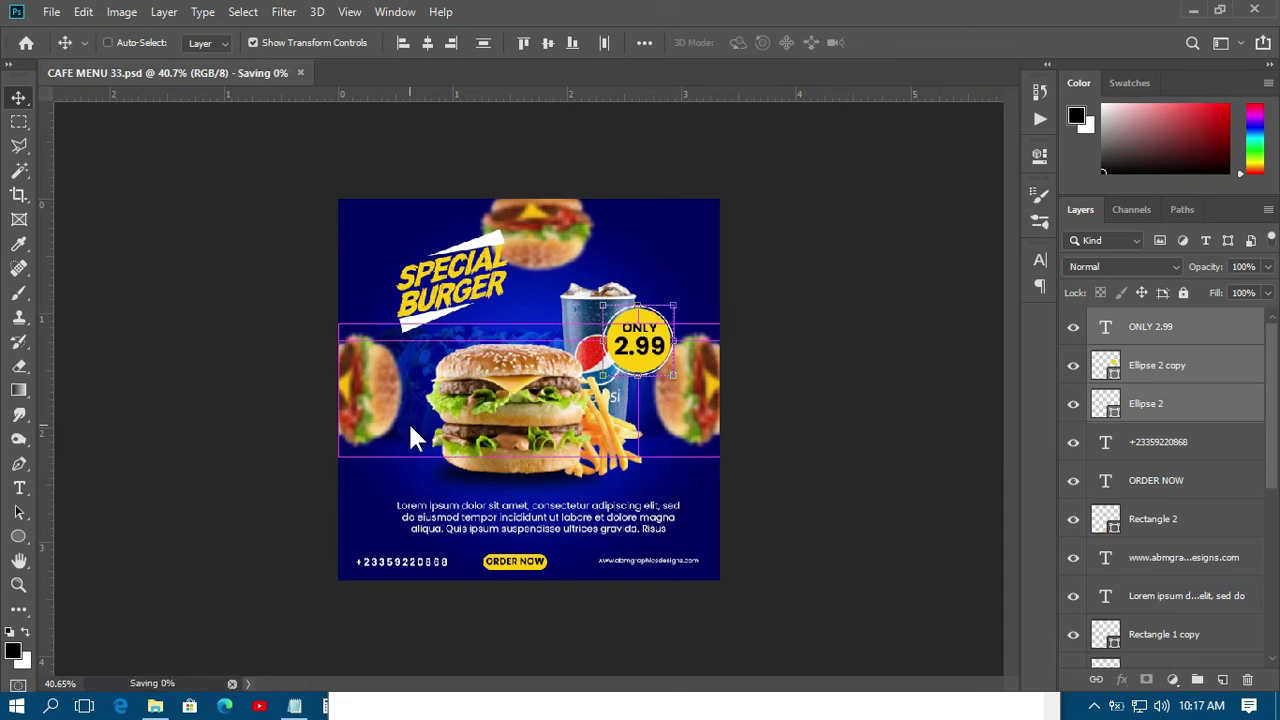
pyautogui.click(249, 291)
# Examine the poster's overall composition with the price badge over the cup.
pyautogui.scroll(1, 655, 488)
pyautogui.scroll(2, 655, 488)
pyautogui.scroll(-4, 655, 490)
pyautogui.scroll(3, 660, 491)
pyautogui.scroll(1, 660, 488)
pyautogui.scroll(-1, 660, 488)
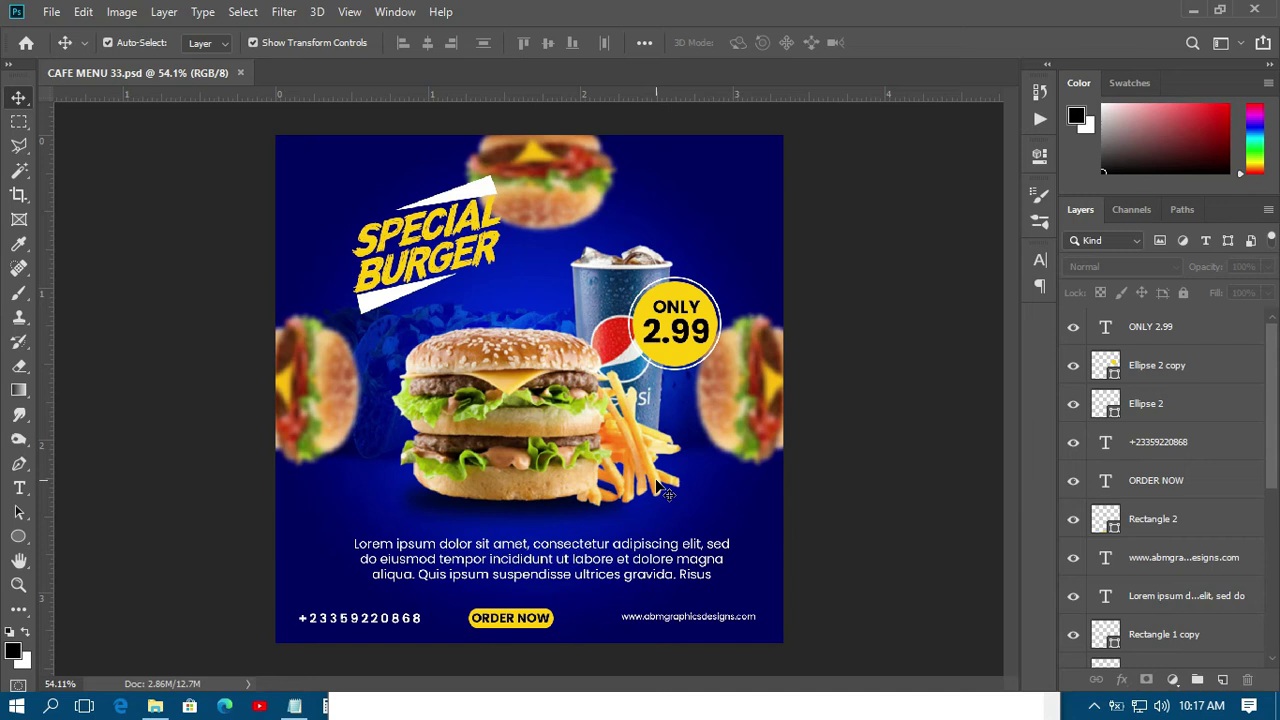
pyautogui.scroll(-1, 530, 565)
pyautogui.scroll(1, 540, 566)
# Draw a custom shape of scattered vertical lines, about 617 × 586 px, over the burger.
pyautogui.click(18, 539)
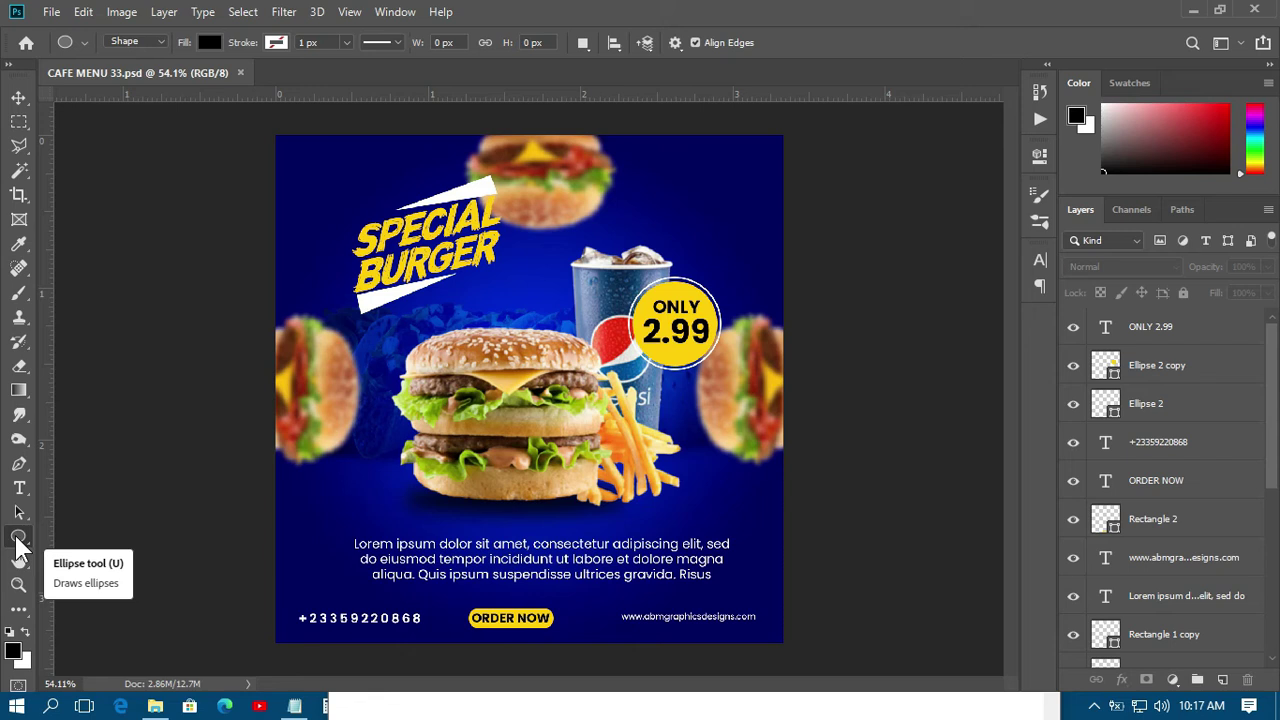
pyautogui.rightClick(18, 541)
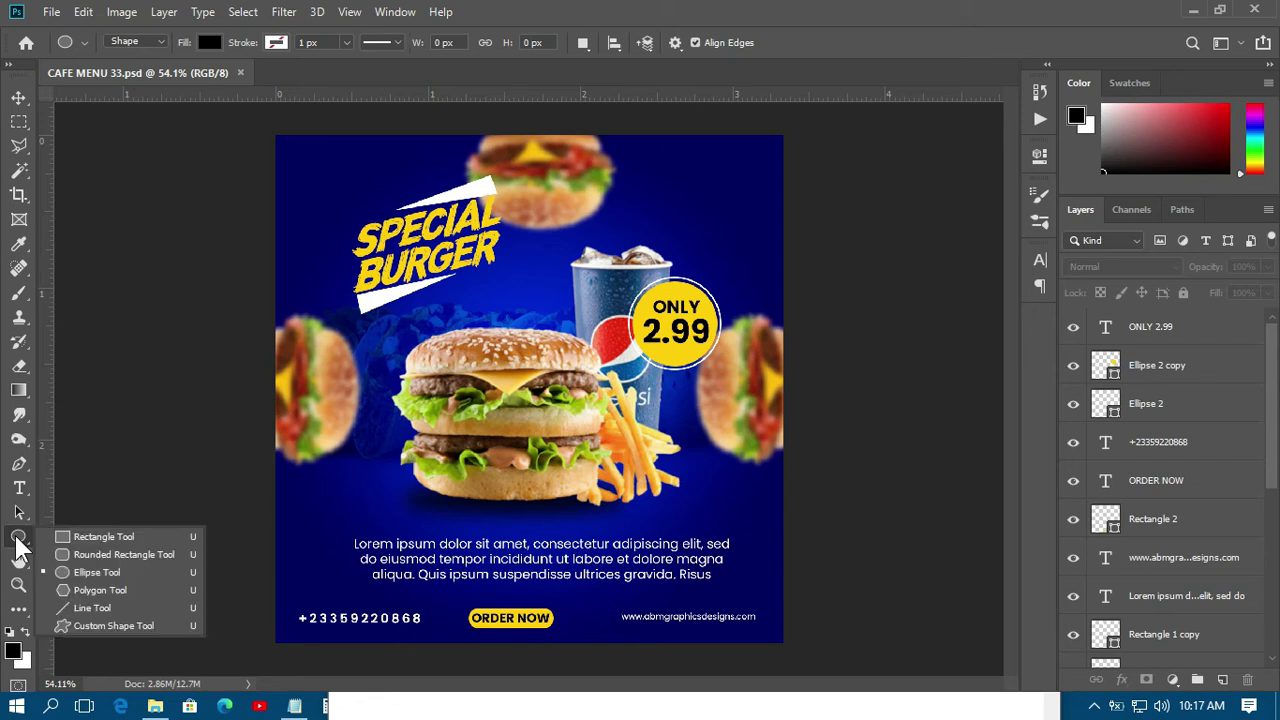
pyautogui.click(86, 624)
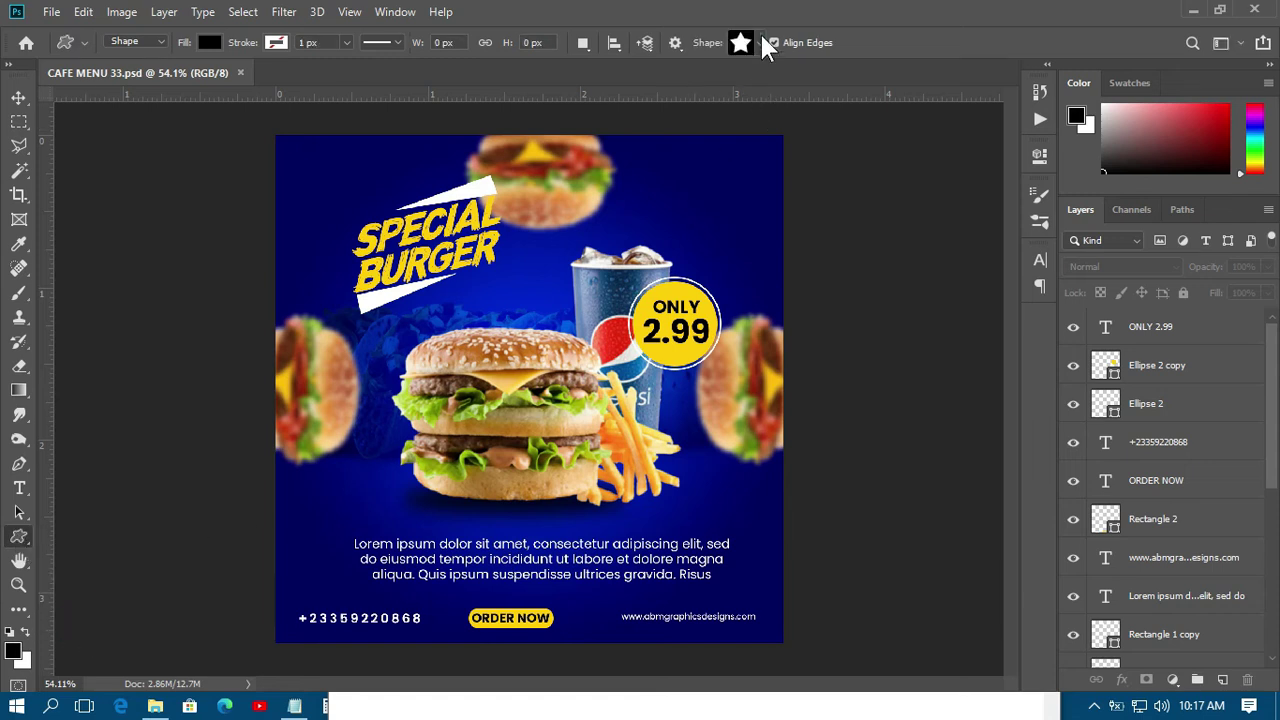
pyautogui.click(762, 42)
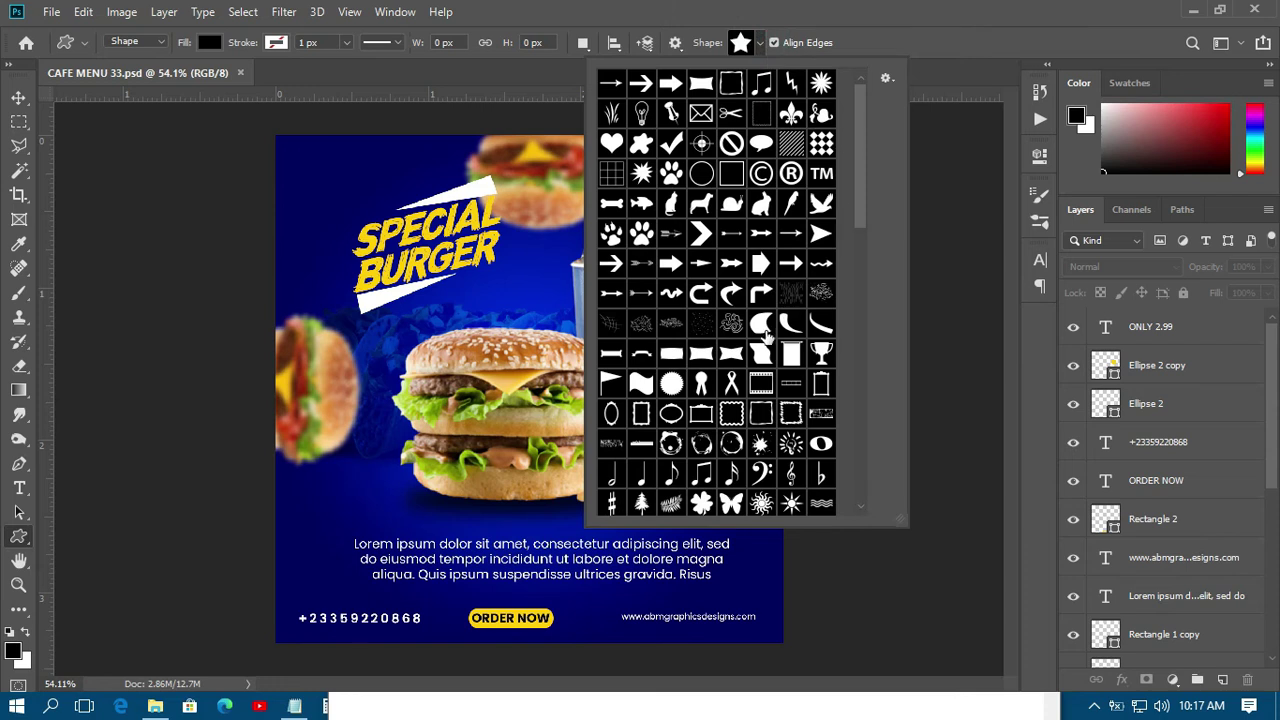
pyautogui.click(790, 296)
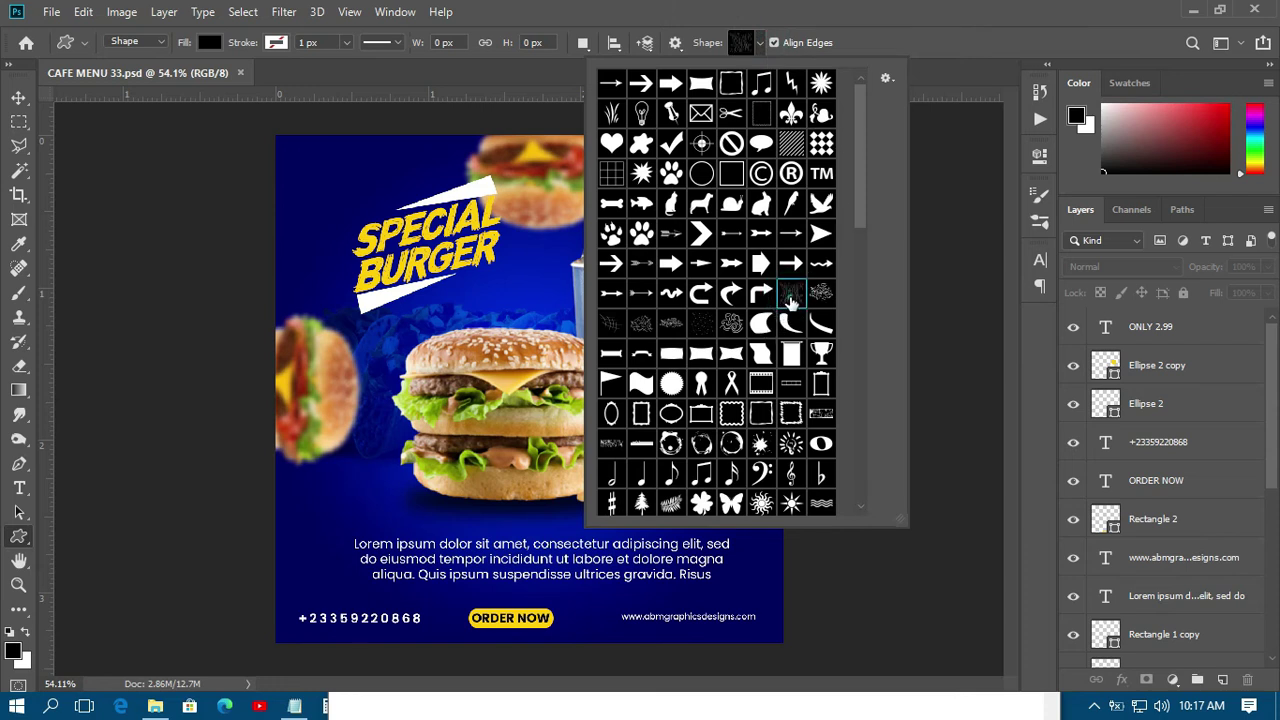
pyautogui.click(875, 4)
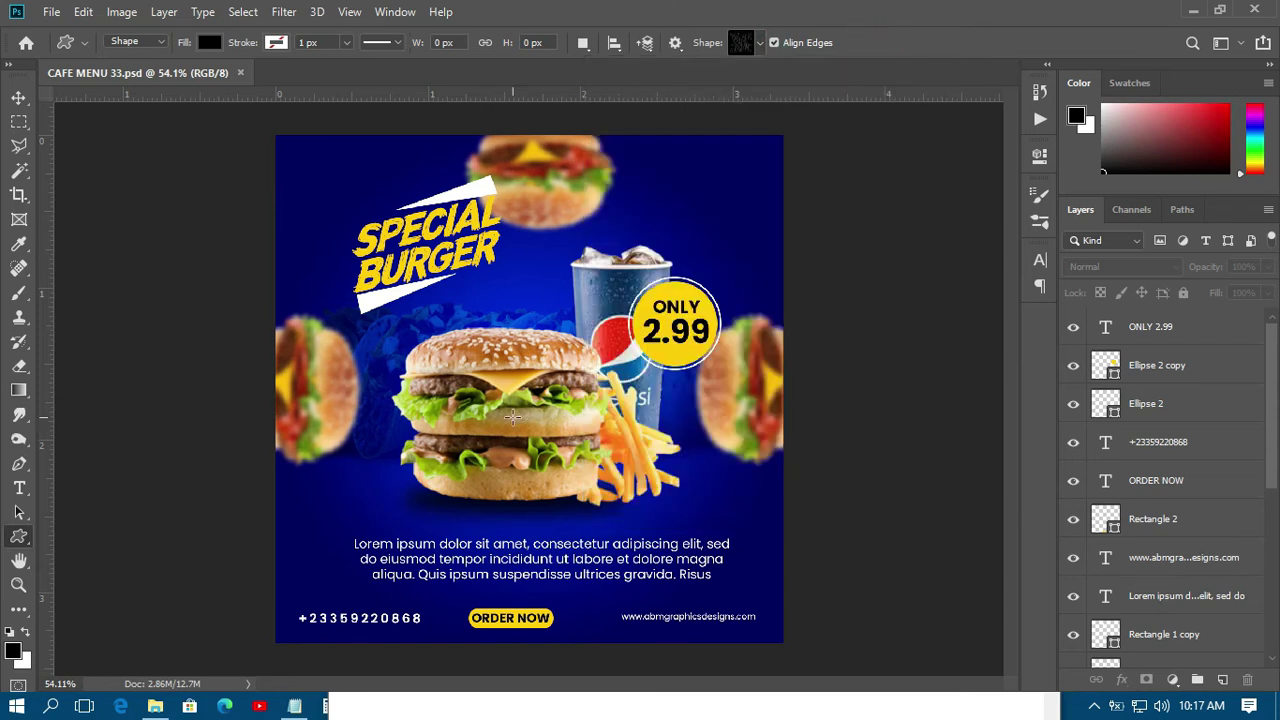
pyautogui.moveTo(383, 270)
pyautogui.mouseDown()
pyautogui.moveTo(480, 440)
pyautogui.moveTo(683, 514)
pyautogui.moveTo(693, 568)
pyautogui.mouseUp()
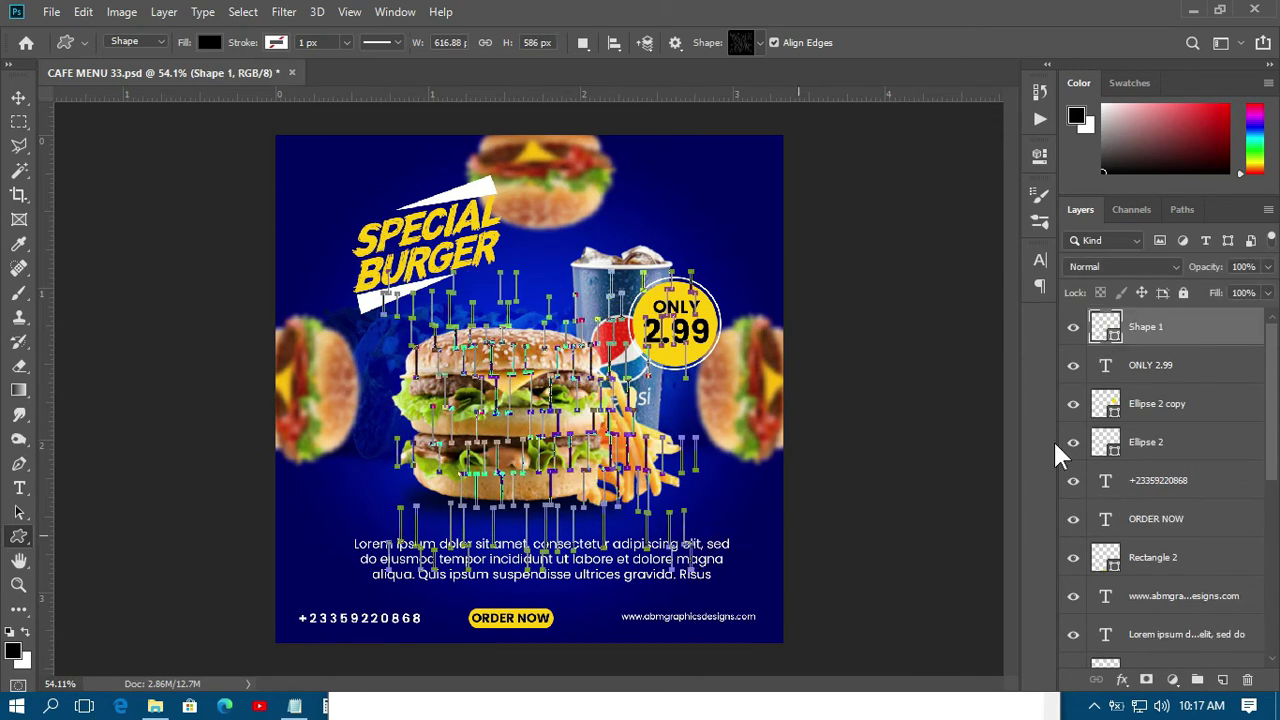
# Change the vertical-line shape's fill colour to white (ffffff).
pyautogui.doubleClick(1114, 336)
pyautogui.click(1008, 178)
pyautogui.click(1036, 186)
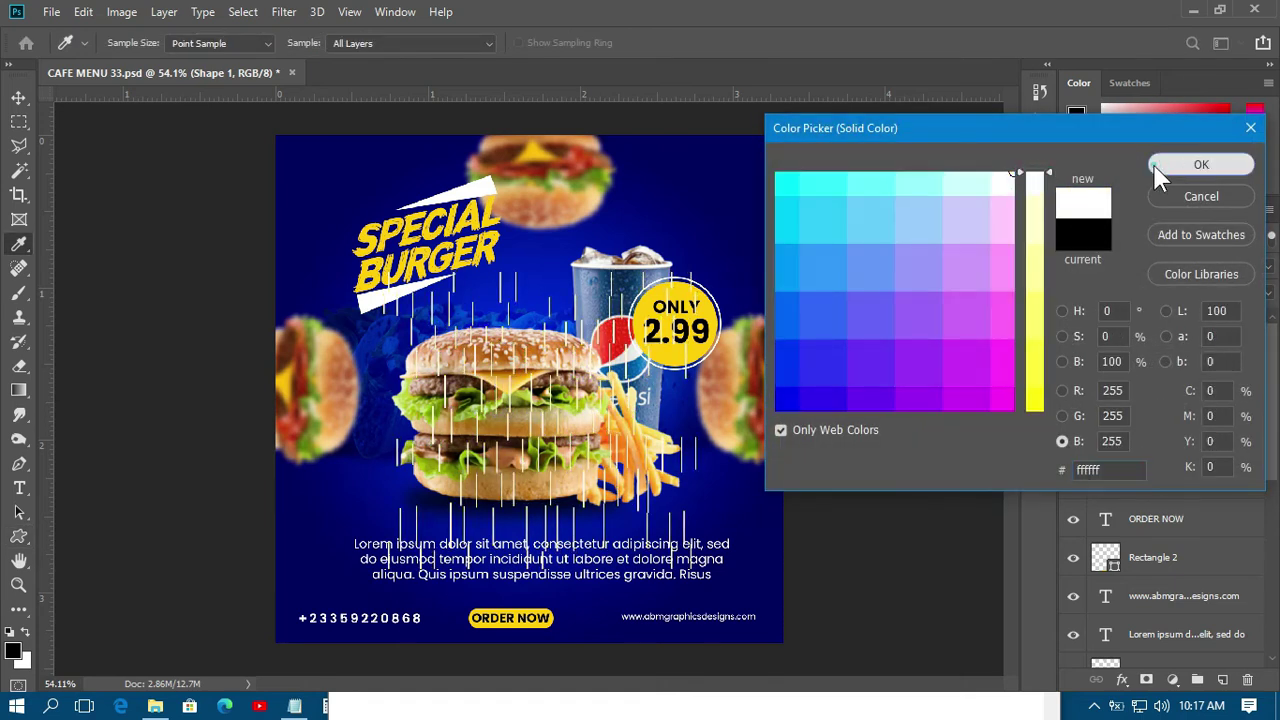
pyautogui.click(1160, 164)
# Place the vertical-line shape in the BACKGROUND group directly above Gradient Fill 1 and lower its opacity to 12%.
pyautogui.click(18, 97)
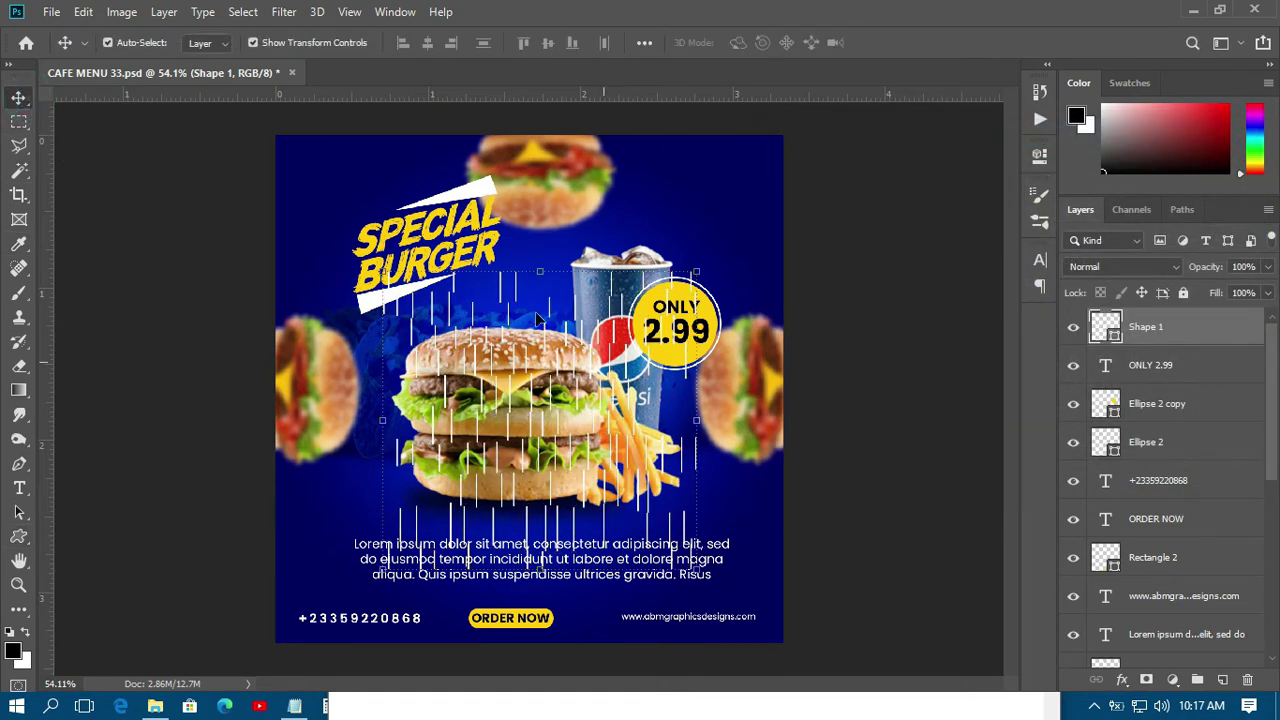
pyautogui.moveTo(1180, 345); pyautogui.dragTo(1178, 594)
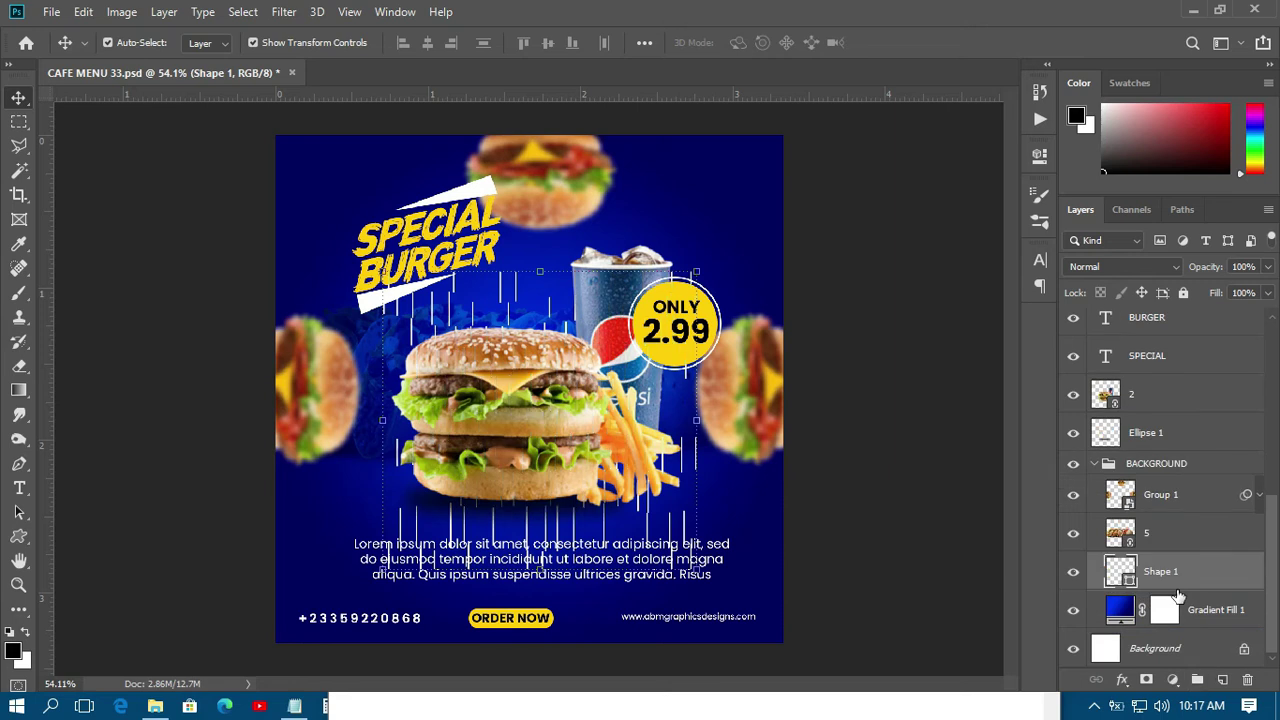
pyautogui.click(1267, 266)
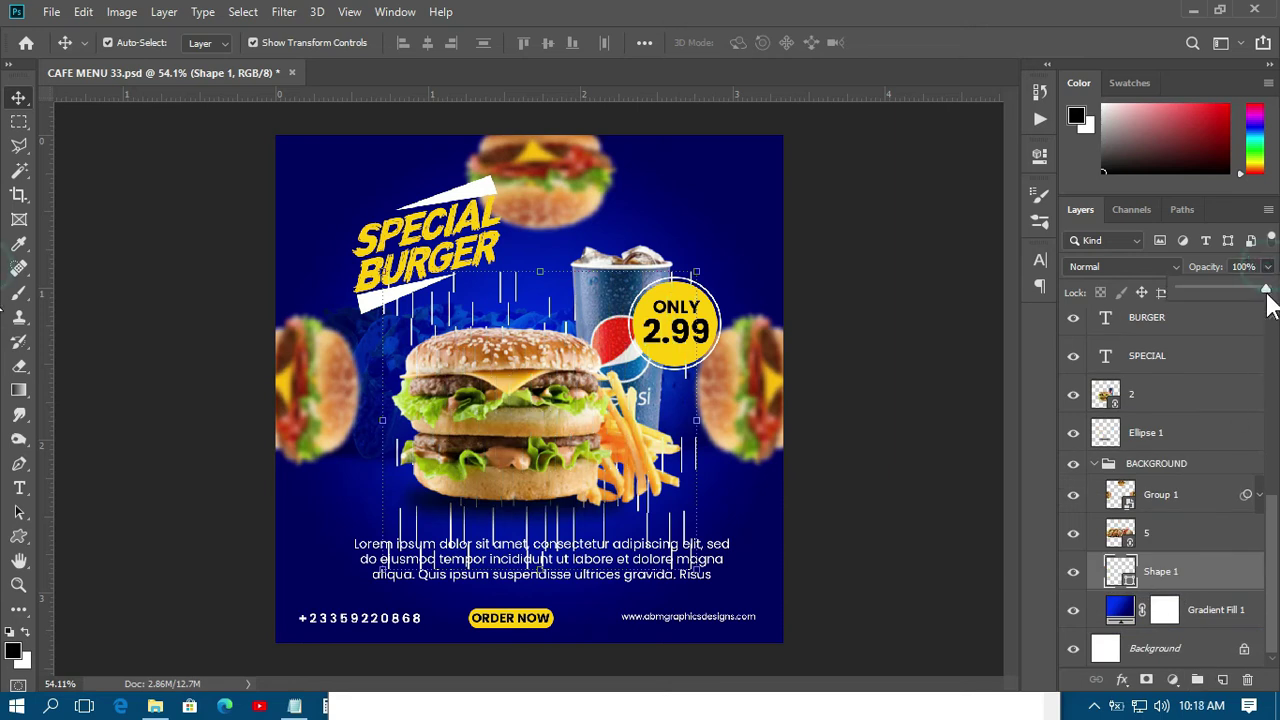
pyautogui.moveTo(1265, 292); pyautogui.dragTo(1200, 305)
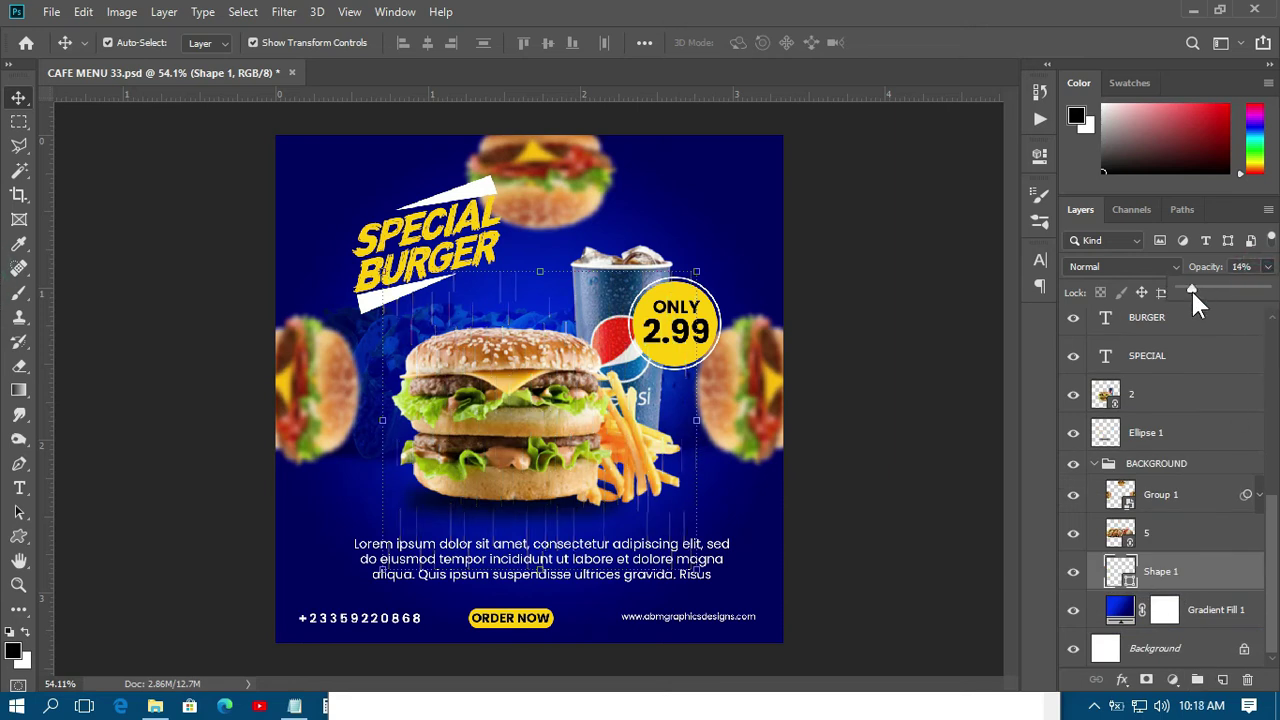
pyautogui.click(871, 366)
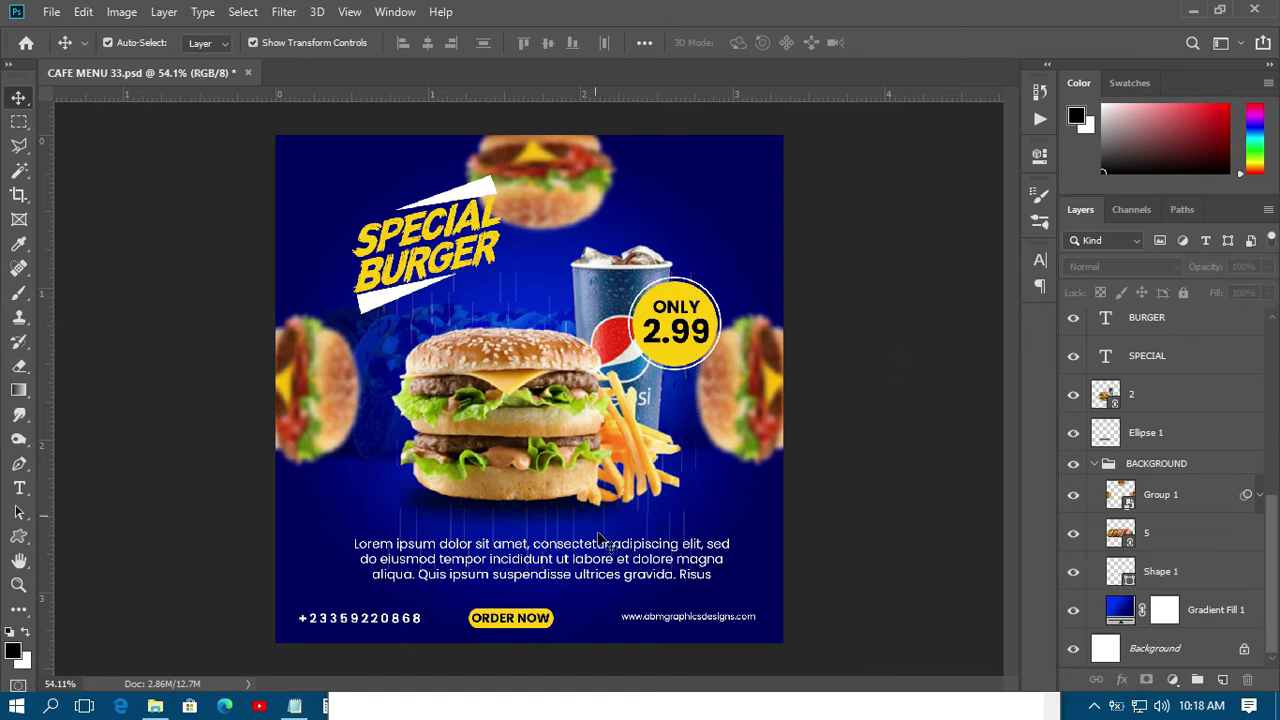
pyautogui.scroll(-2, 608, 555)
pyautogui.scroll(1, 608, 555)
# Scale the vertical-line shape down to about three quarters of its size behind the burger and save the document.
pyautogui.click(755, 545)
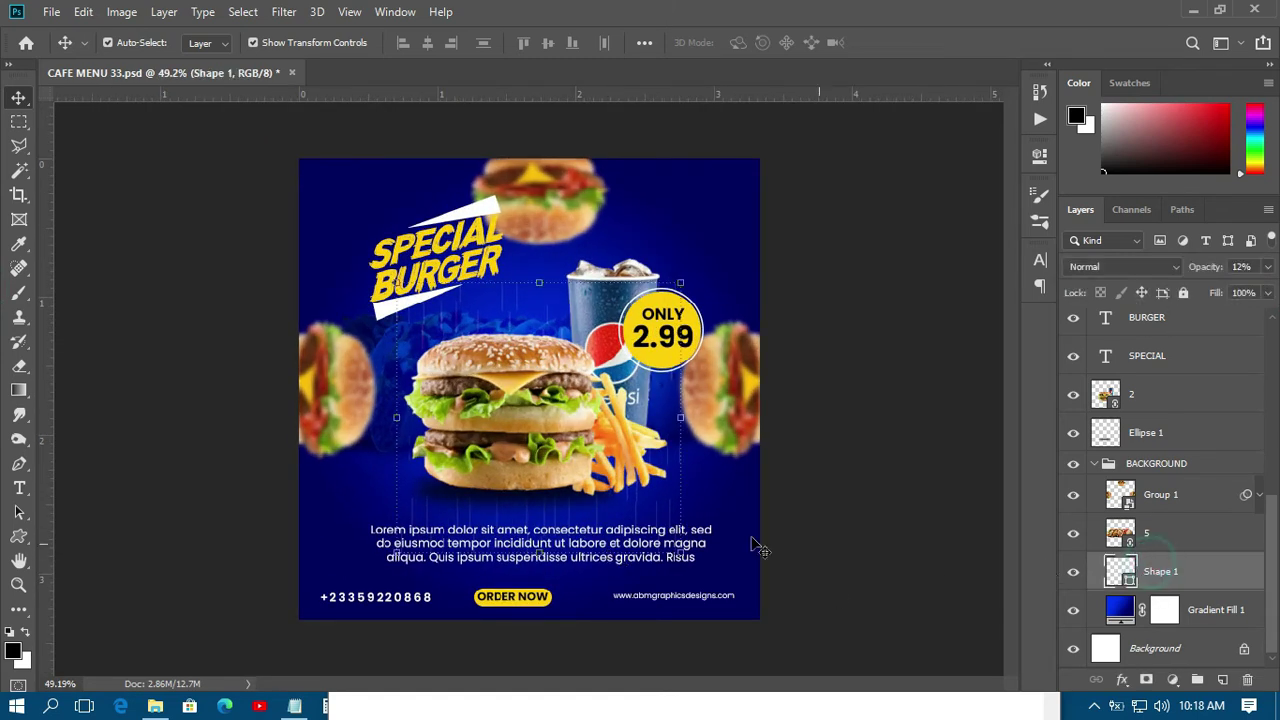
pyautogui.hotkey('ctrl', 't')
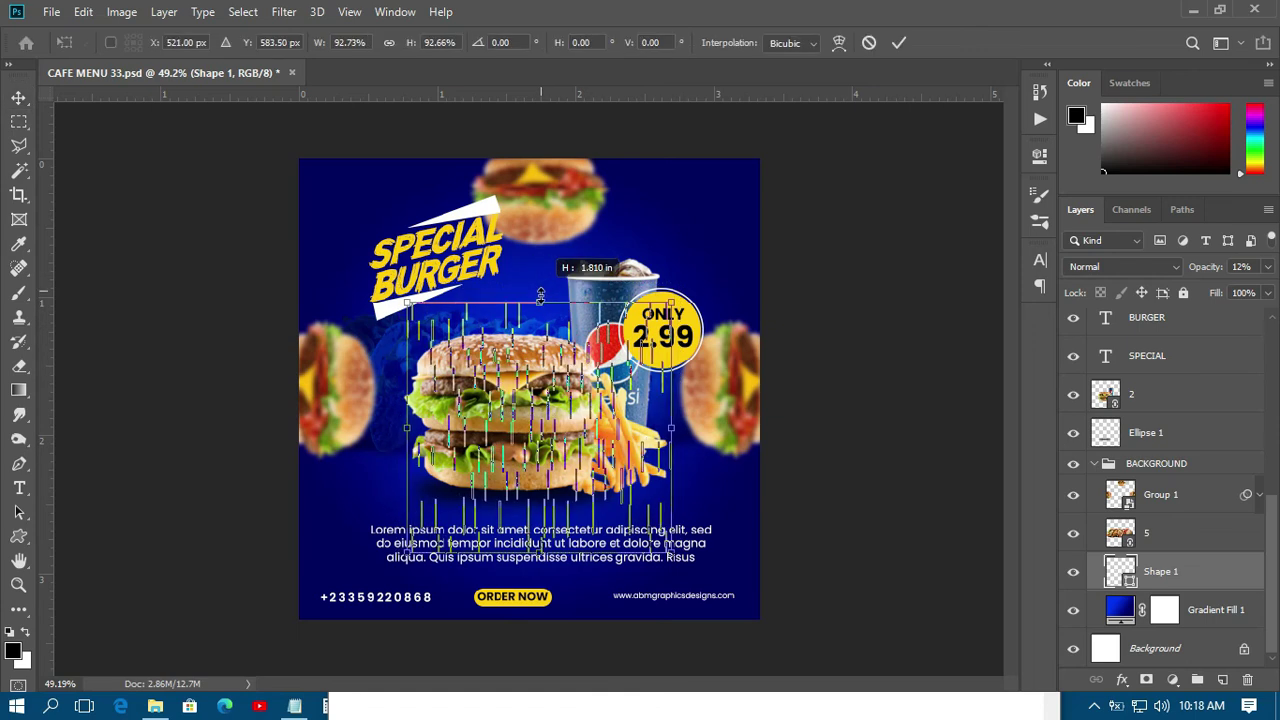
pyautogui.moveTo(670, 303); pyautogui.dragTo(627, 344)
pyautogui.moveTo(529, 453); pyautogui.dragTo(535, 410)
pyautogui.click(895, 43)
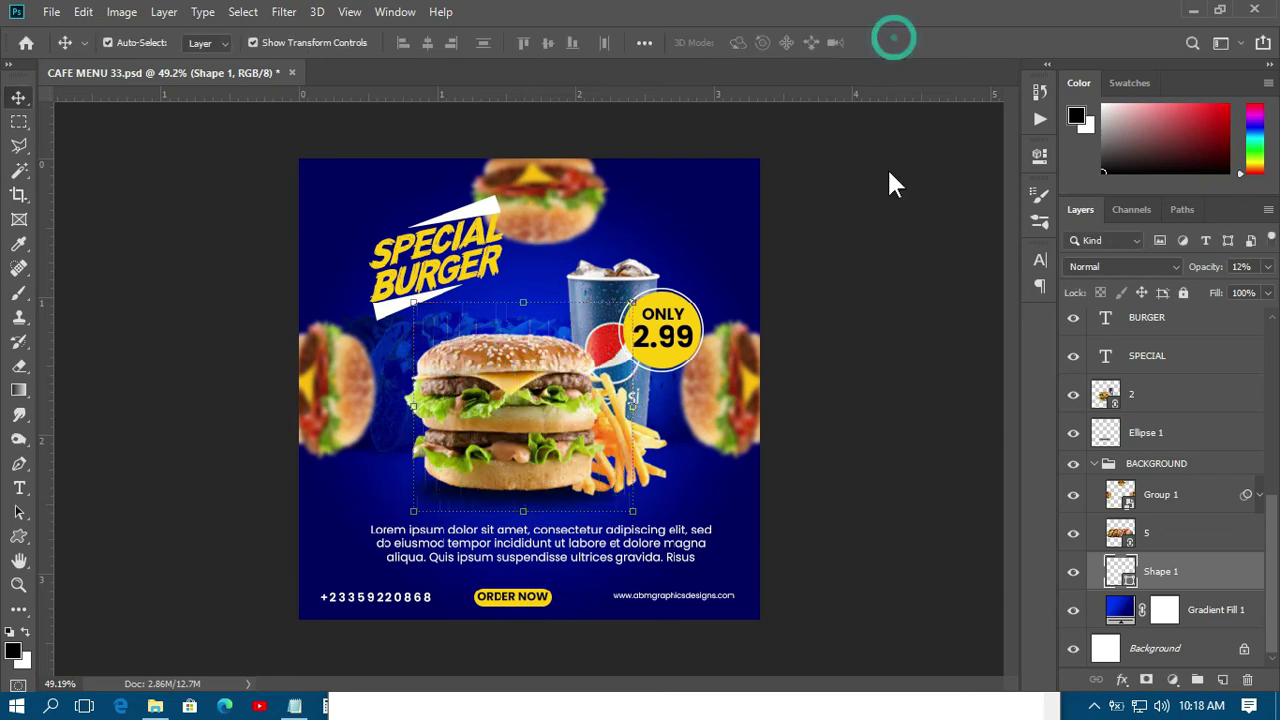
pyautogui.click(866, 329)
pyautogui.scroll(-2, 527, 556)
pyautogui.scroll(2, 527, 556)
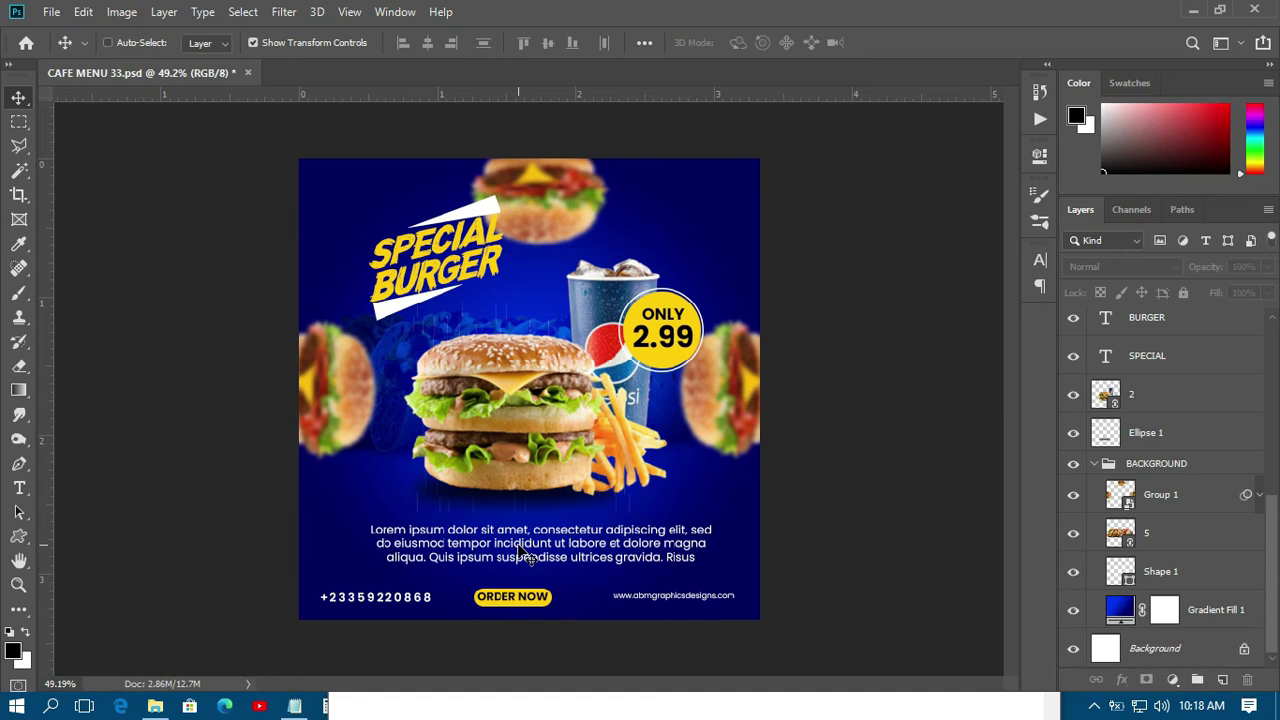
pyautogui.hotkey('ctrl', 's')
# Group all layers above the Background layer into a group named 1 and duplicate that group.
pyautogui.click(1204, 617)
pyautogui.scroll(5, 1204, 618)
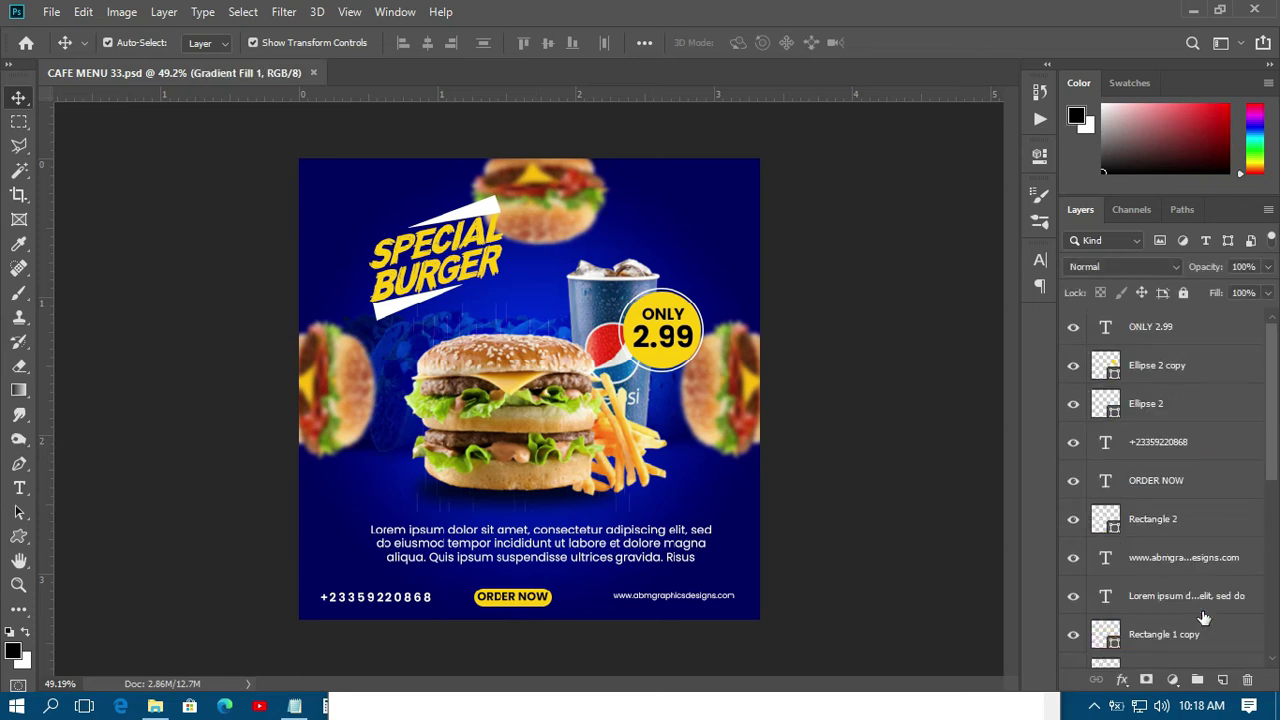
pyautogui.keyDown('shift'); pyautogui.click(1186, 328); pyautogui.keyUp('shift')
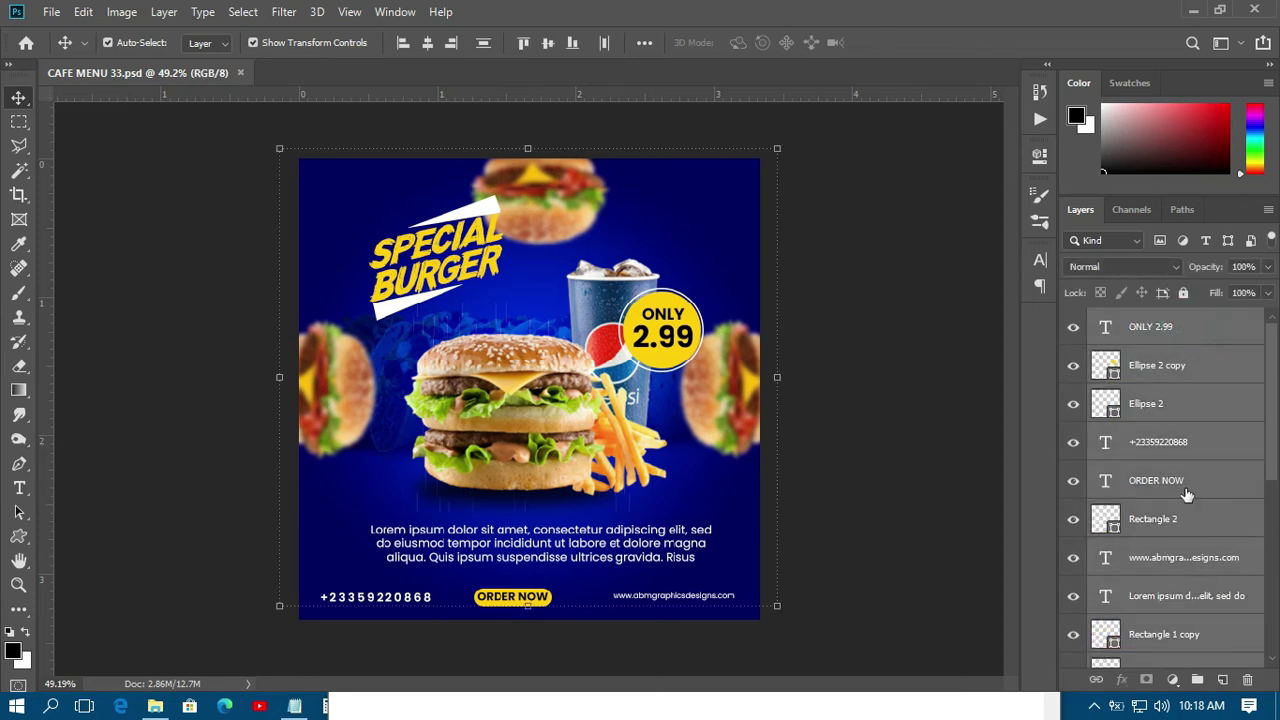
pyautogui.click(1199, 682)
pyautogui.doubleClick(1143, 319)
pyautogui.write('1')
pyautogui.press('Return')
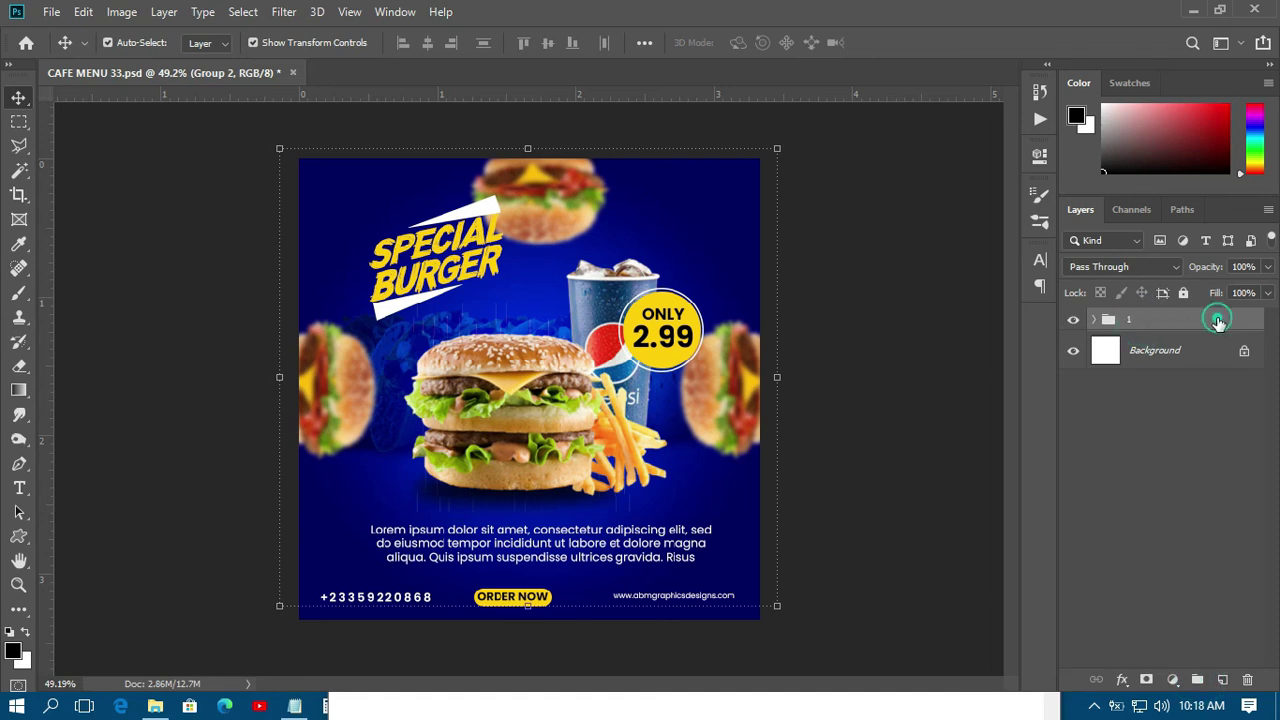
pyautogui.hotkey('ctrl', 'j')
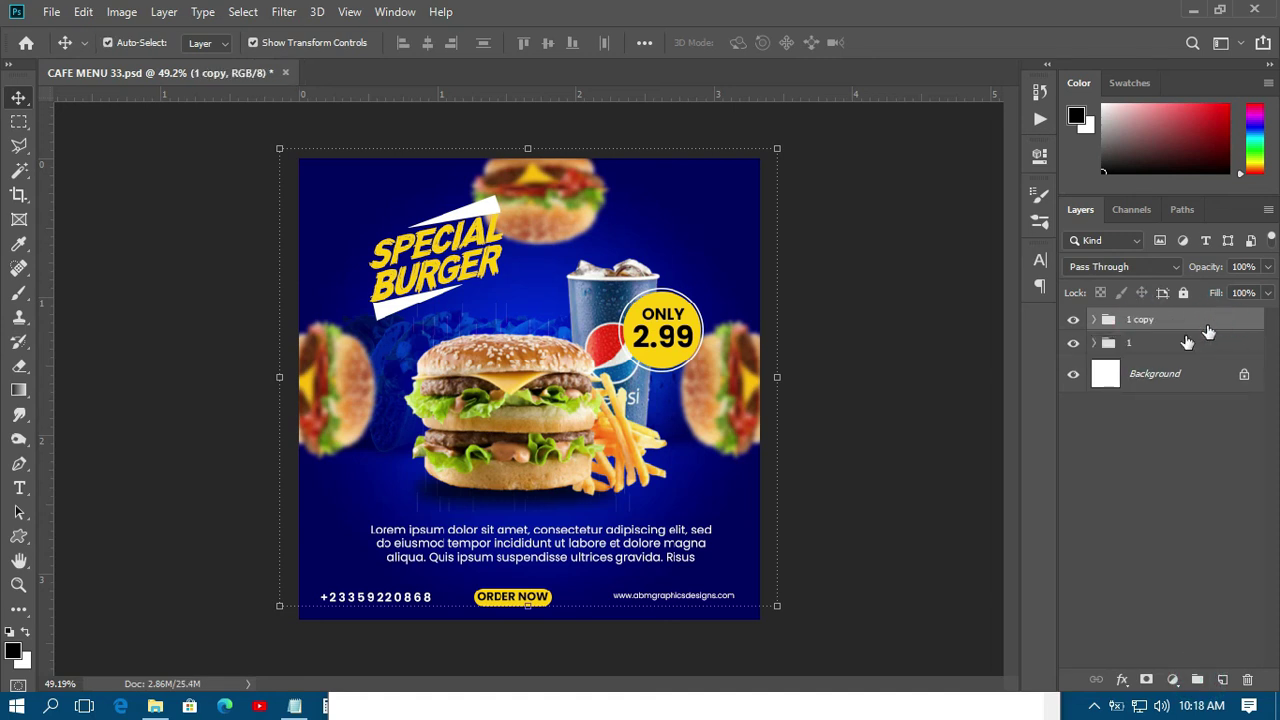
# Rename the duplicated group as 2.
pyautogui.doubleClick(1140, 320)
pyautogui.write('2')
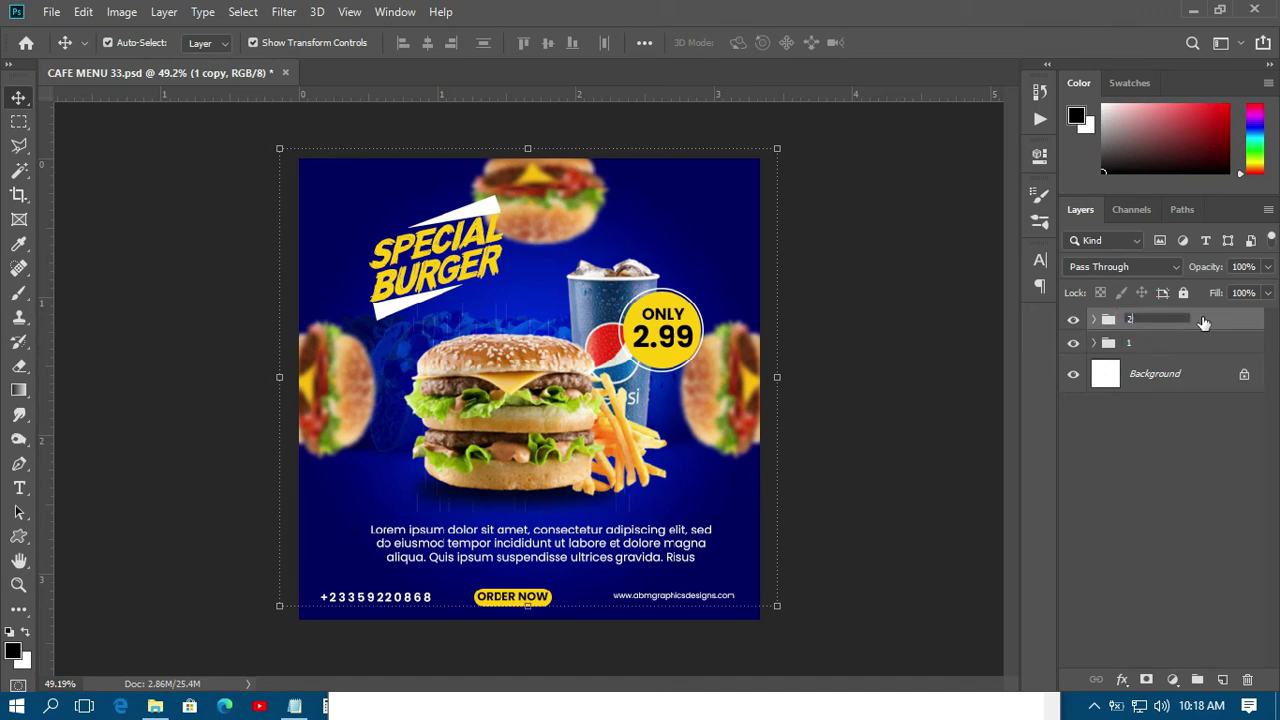
pyautogui.press('Return')
# Change Gradient Fill 1 in group 2's BACKGROUND group to the yellow-to-orange preset dddd.
pyautogui.click(1095, 320)
pyautogui.scroll(-5, 1145, 385)
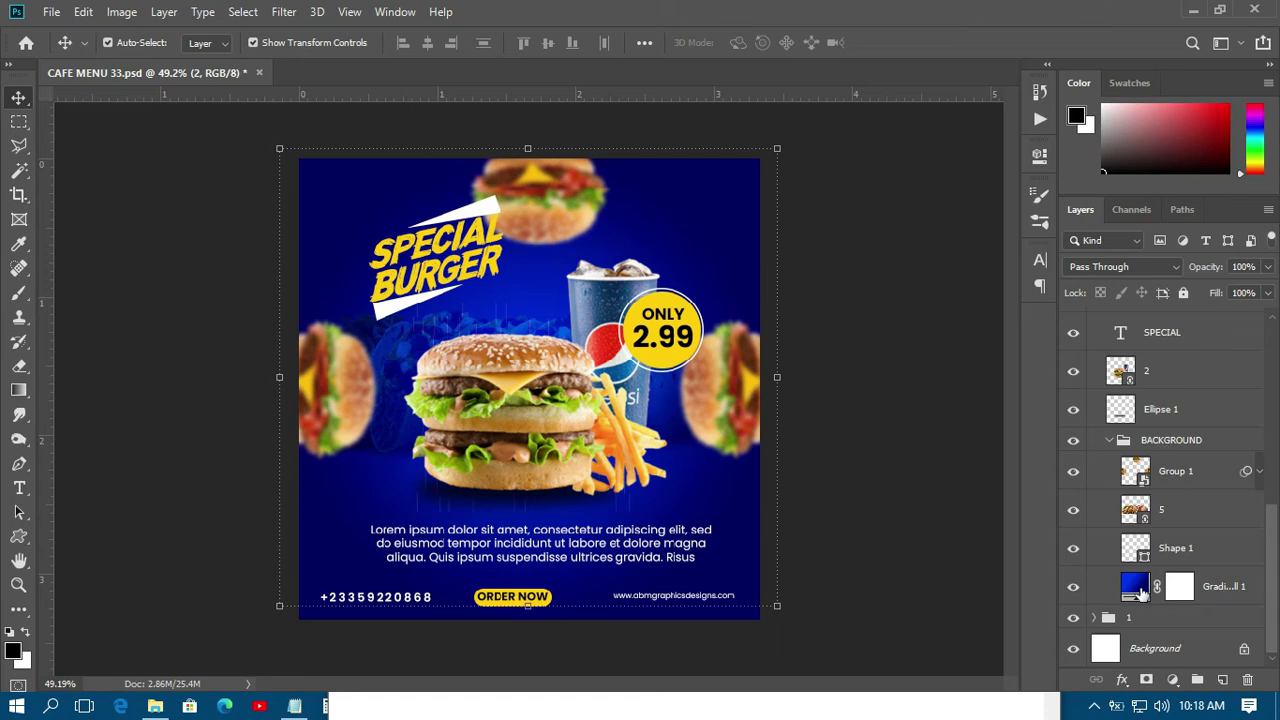
pyautogui.doubleClick(1135, 585)
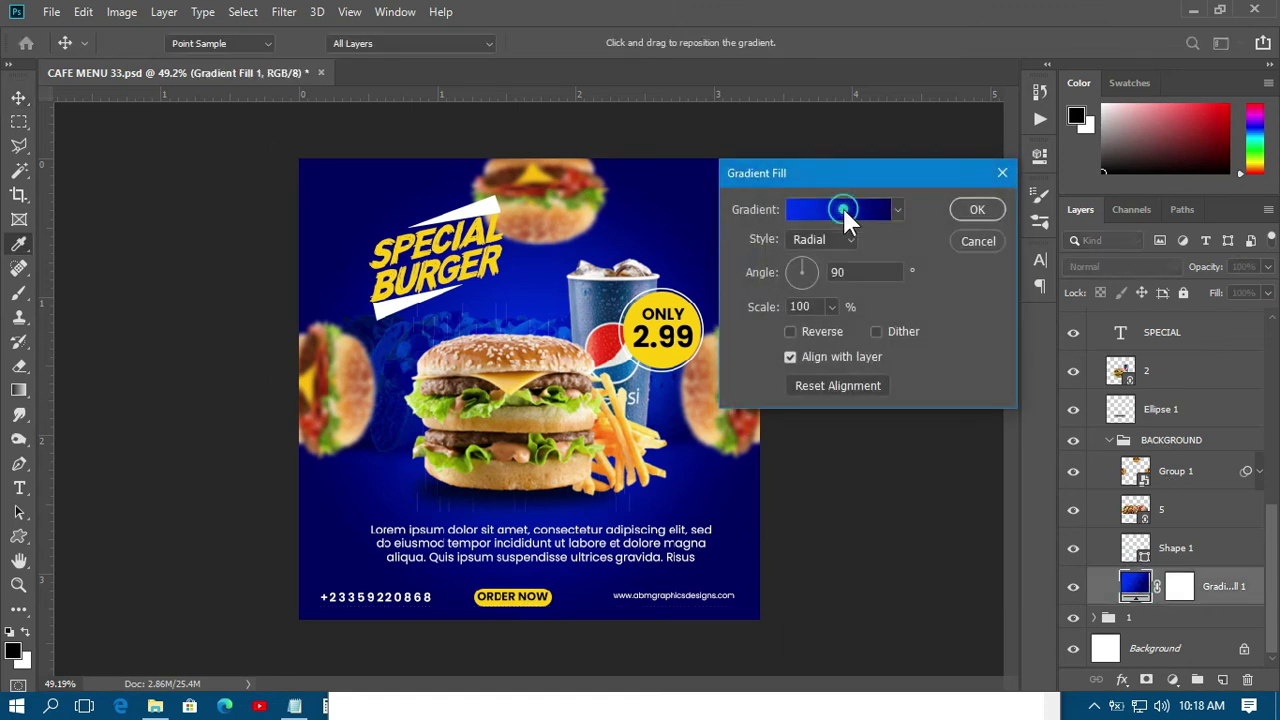
pyautogui.click(842, 208)
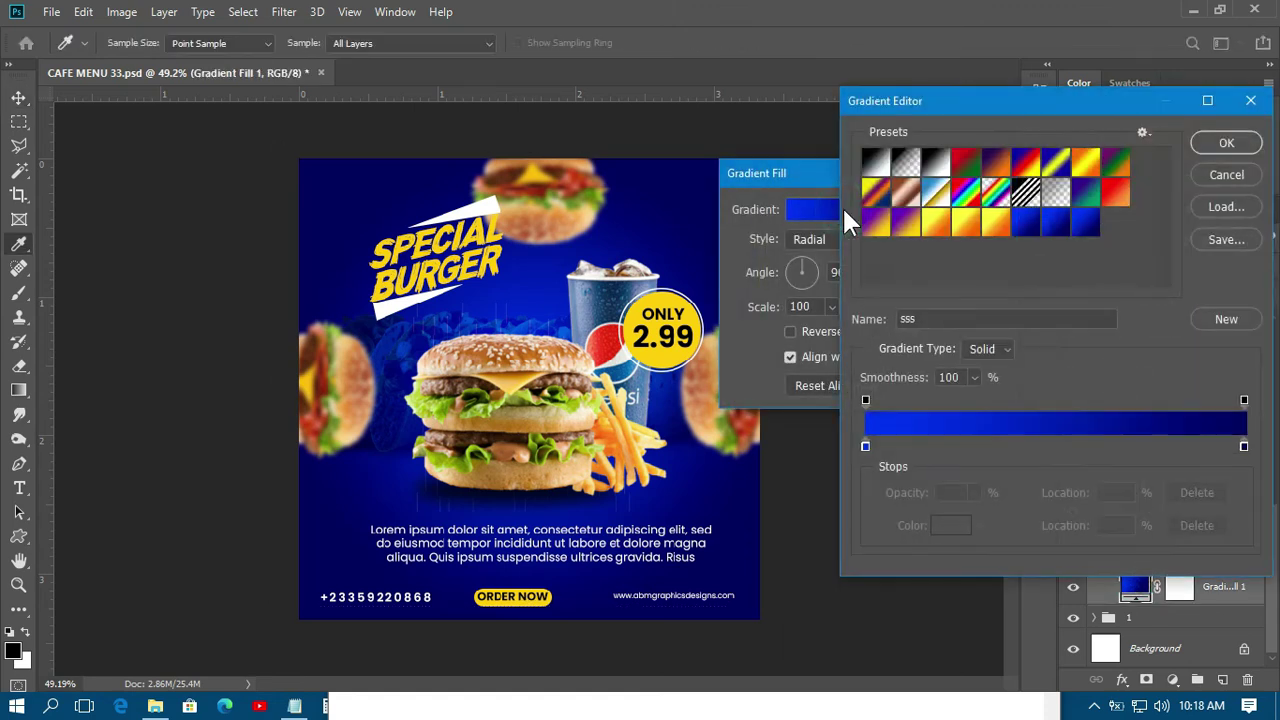
pyautogui.click(996, 227)
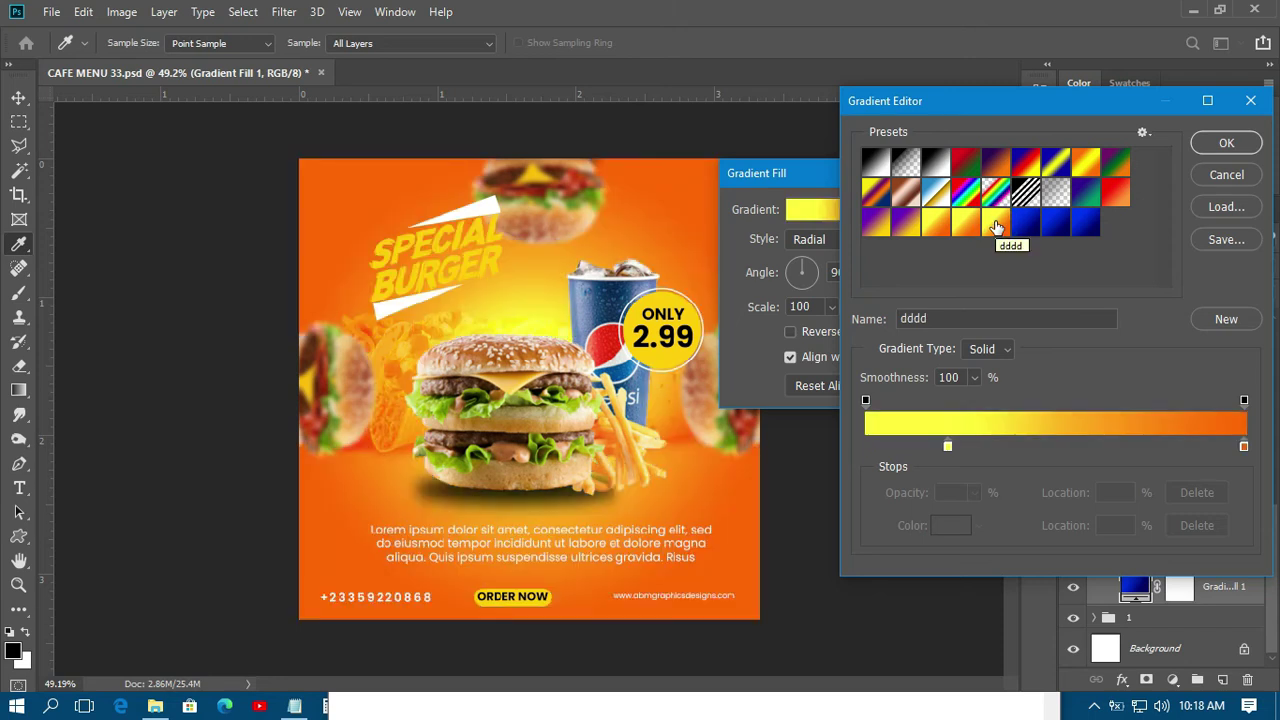
pyautogui.click(1226, 143)
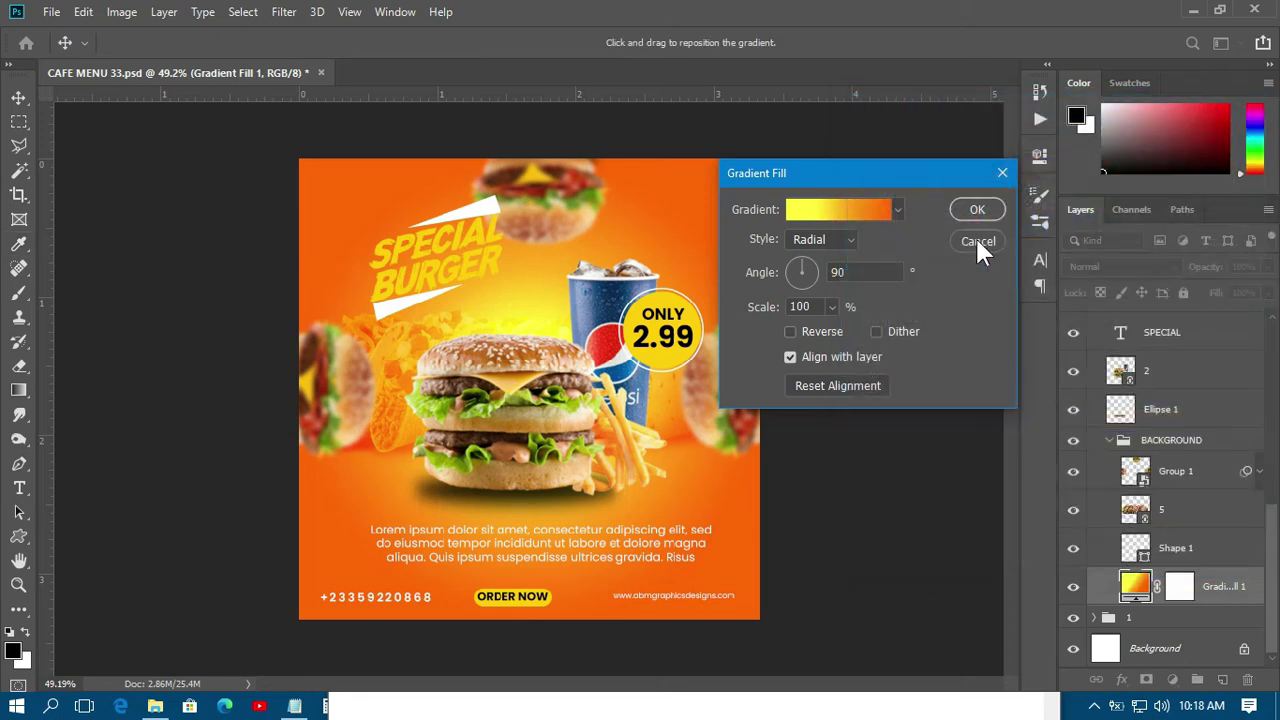
pyautogui.click(977, 209)
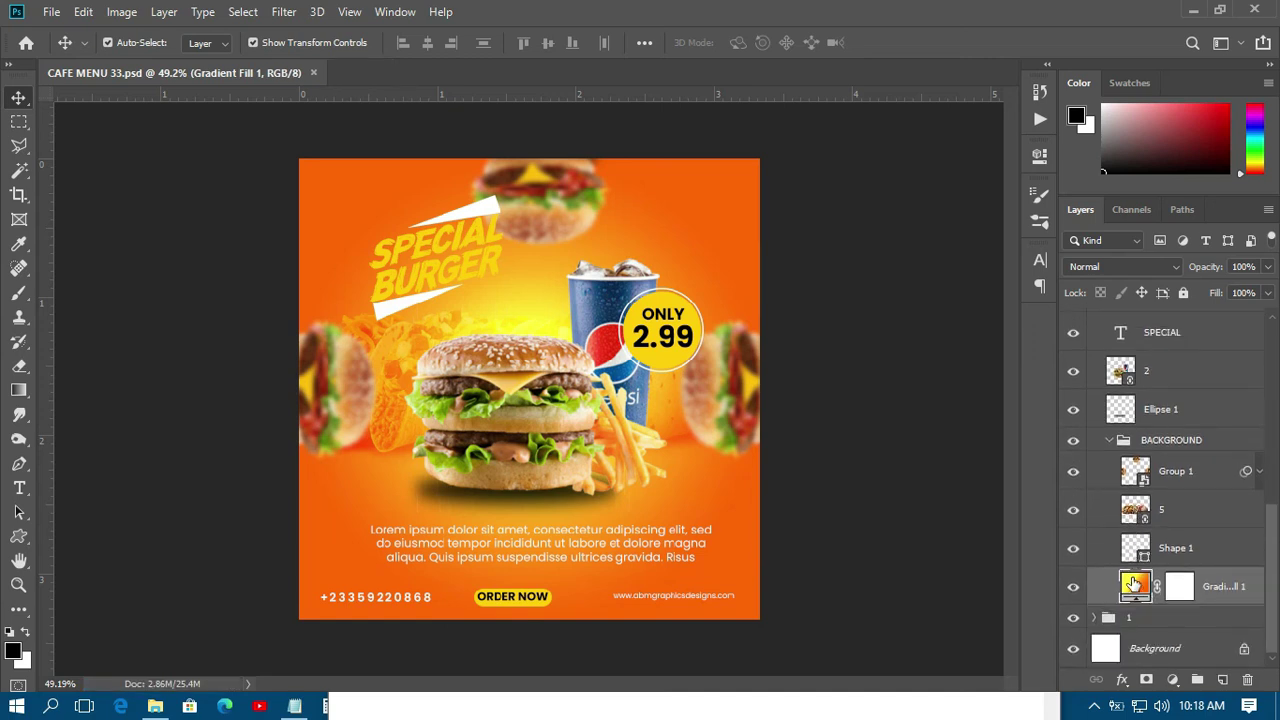
# Set the text colour of the SPECIAL and BURGER heading layers to black (000000).
pyautogui.scroll(5, 1133, 585)
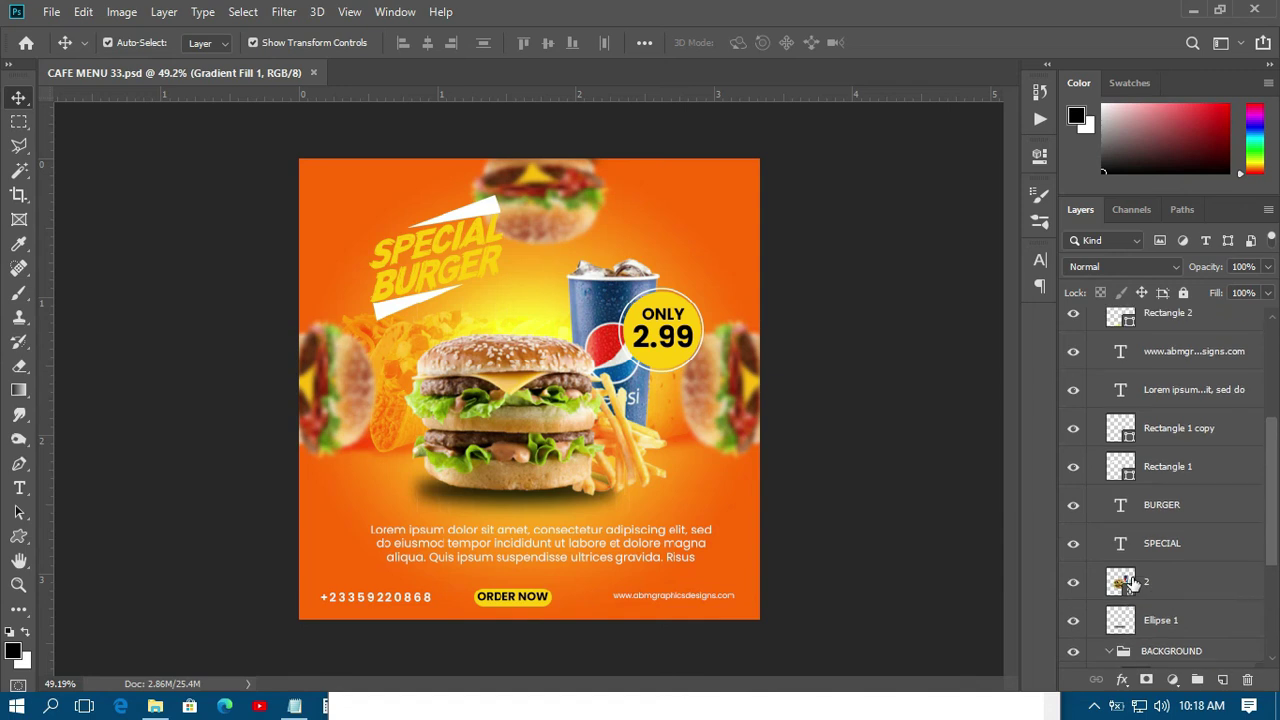
pyautogui.scroll(-3, 1133, 585)
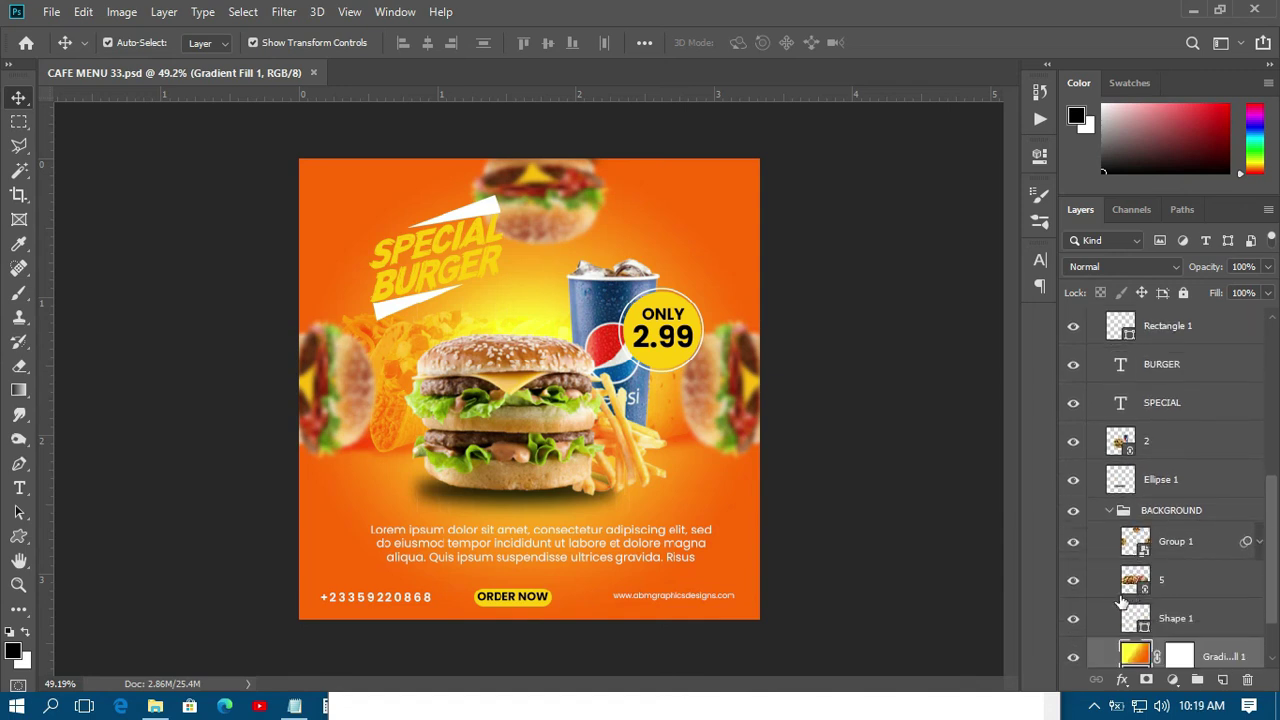
pyautogui.click(476, 245)
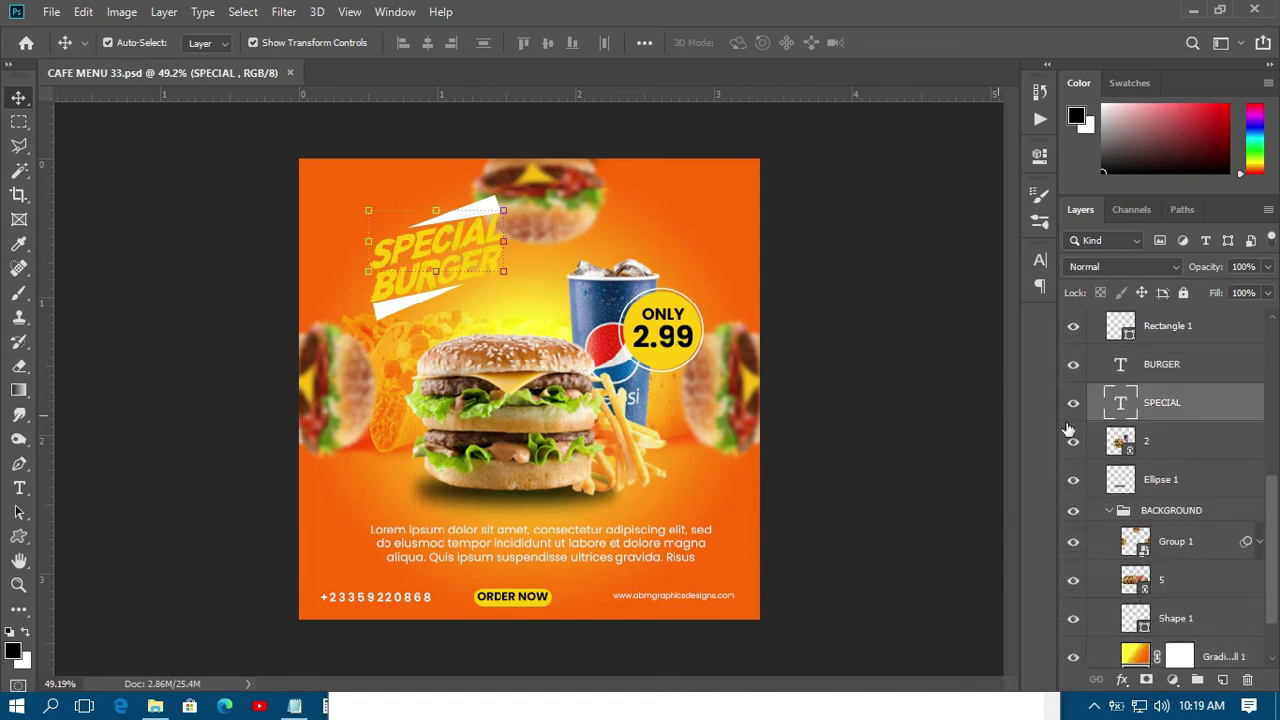
pyautogui.keyDown('shift'); pyautogui.click(1163, 367); pyautogui.keyUp('shift')
pyautogui.click(1040, 260)
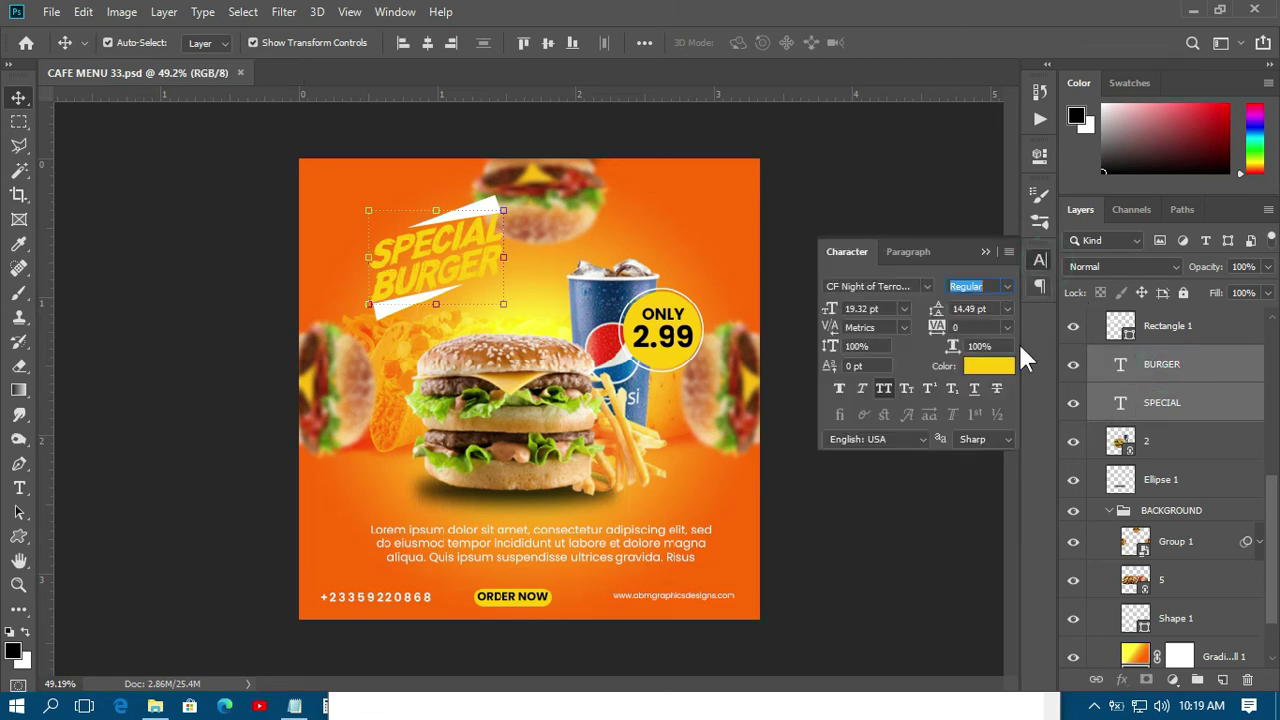
pyautogui.click(990, 365)
pyautogui.click(780, 405)
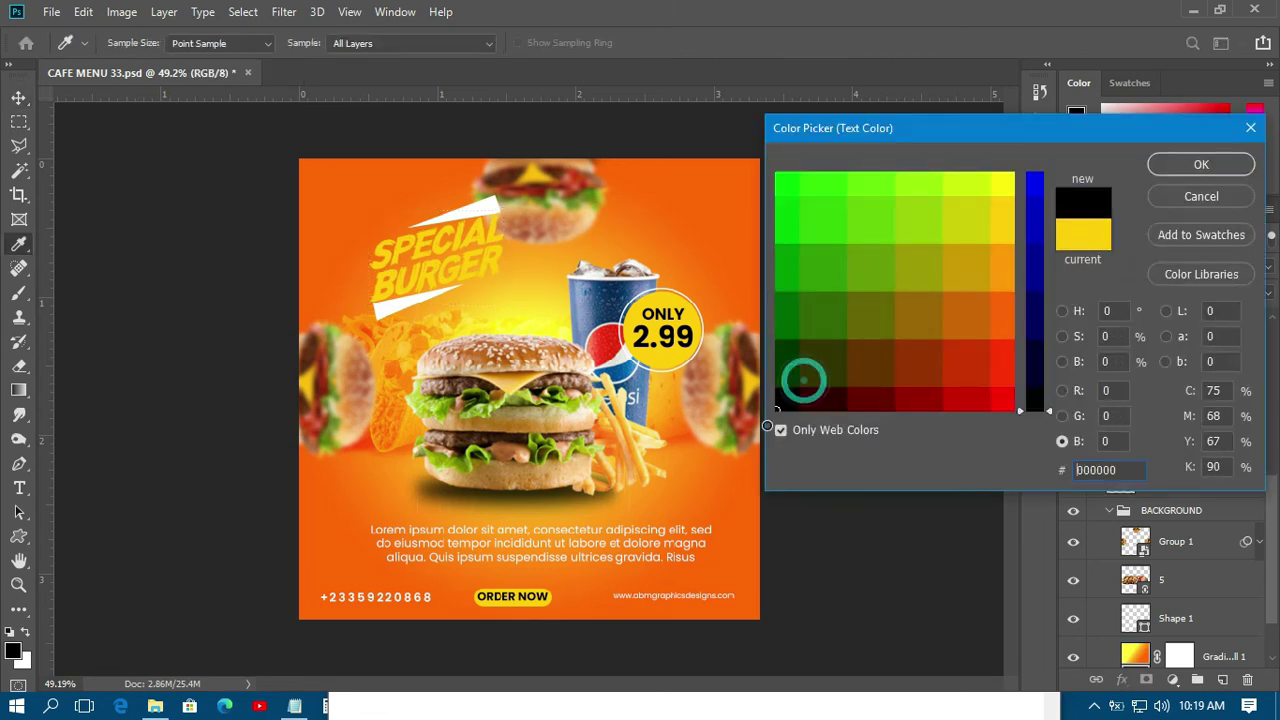
pyautogui.click(1190, 163)
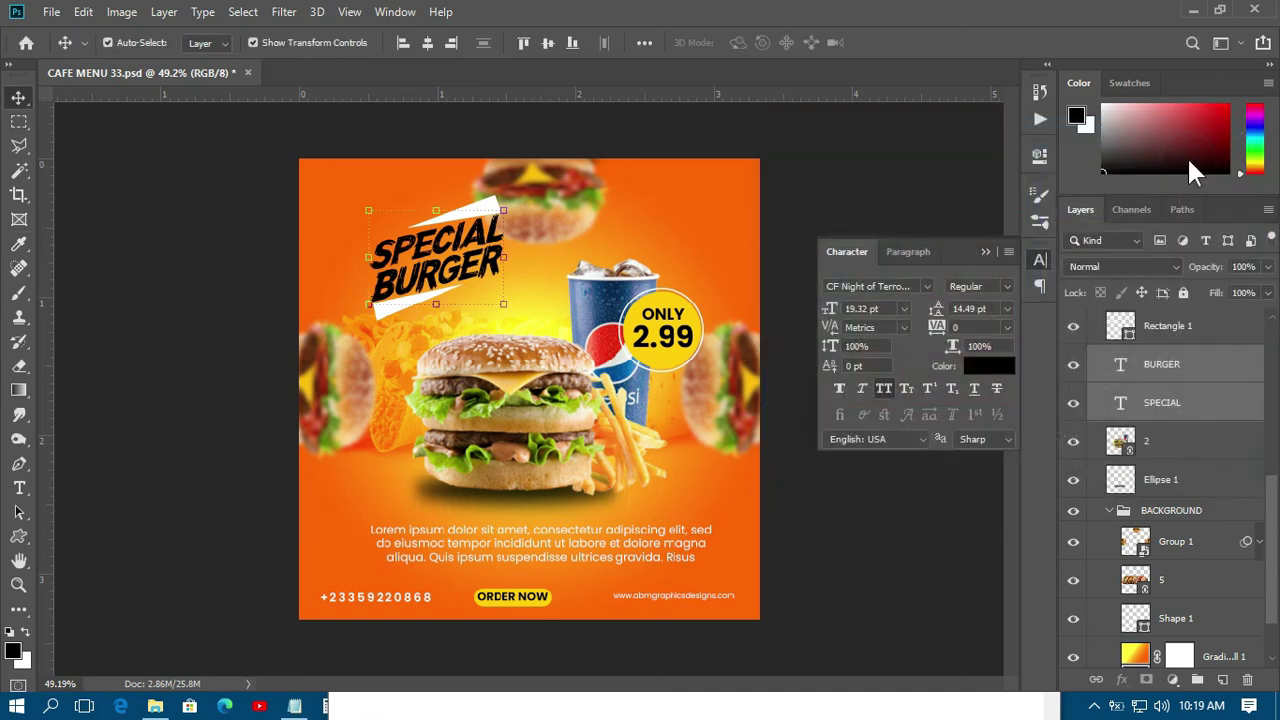
pyautogui.click(814, 551)
# Change the fill of the slanted shape above SPECIAL, Rectangle 1 copy, to pure blue.
pyautogui.moveTo(488, 205); pyautogui.dragTo(490, 200)
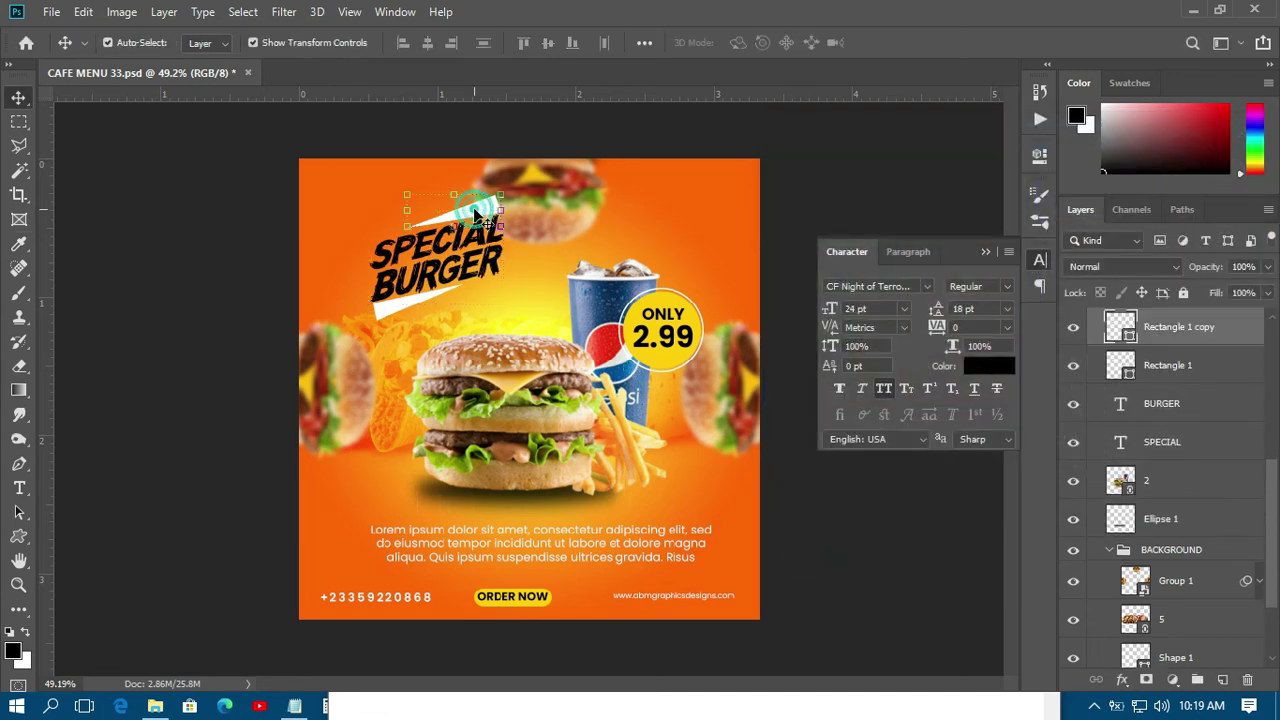
pyautogui.doubleClick(1130, 335)
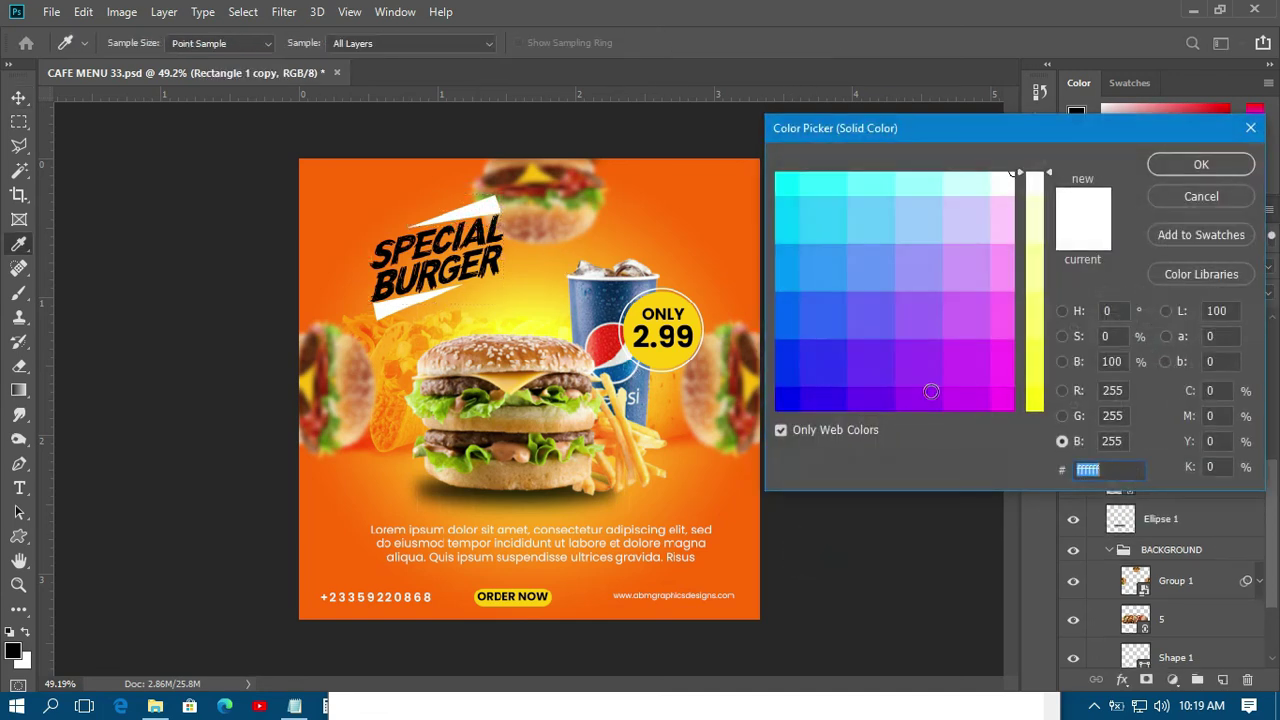
pyautogui.click(777, 408)
pyautogui.click(1185, 164)
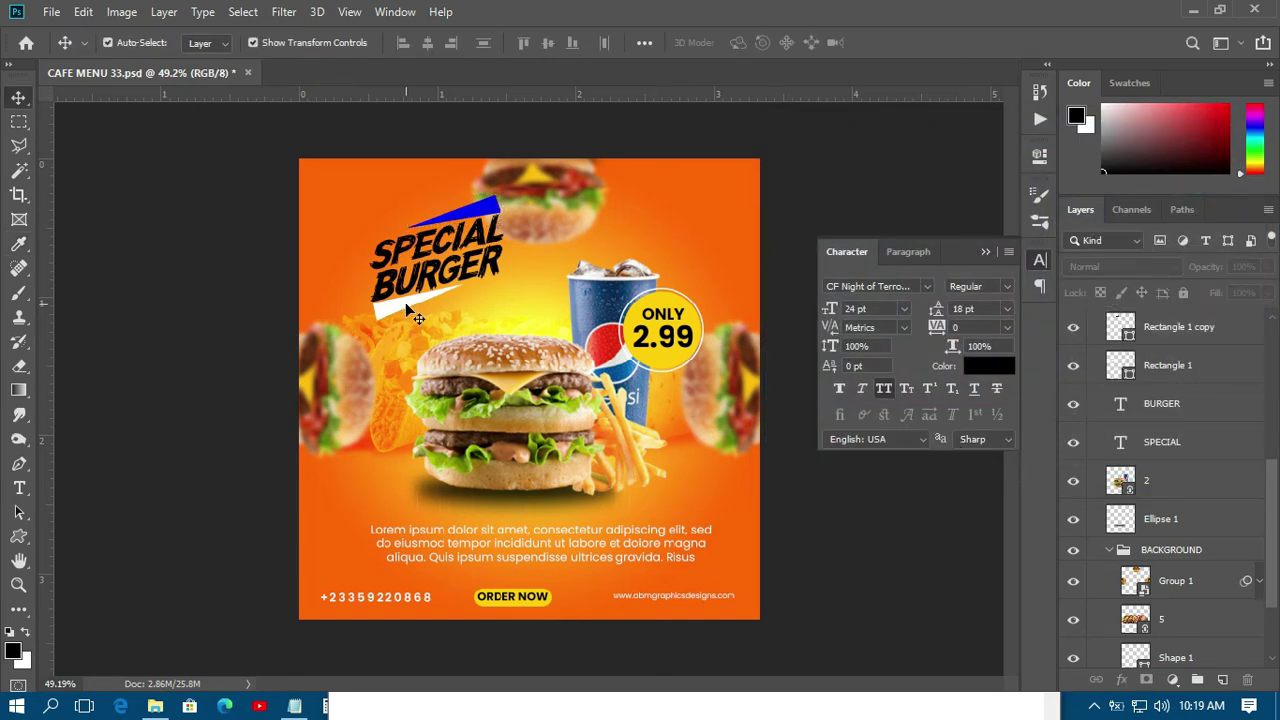
# Change the Lorem ipsum paragraph's text colour to black.
pyautogui.scroll(-2, 240, 229)
pyautogui.scroll(1, 578, 530)
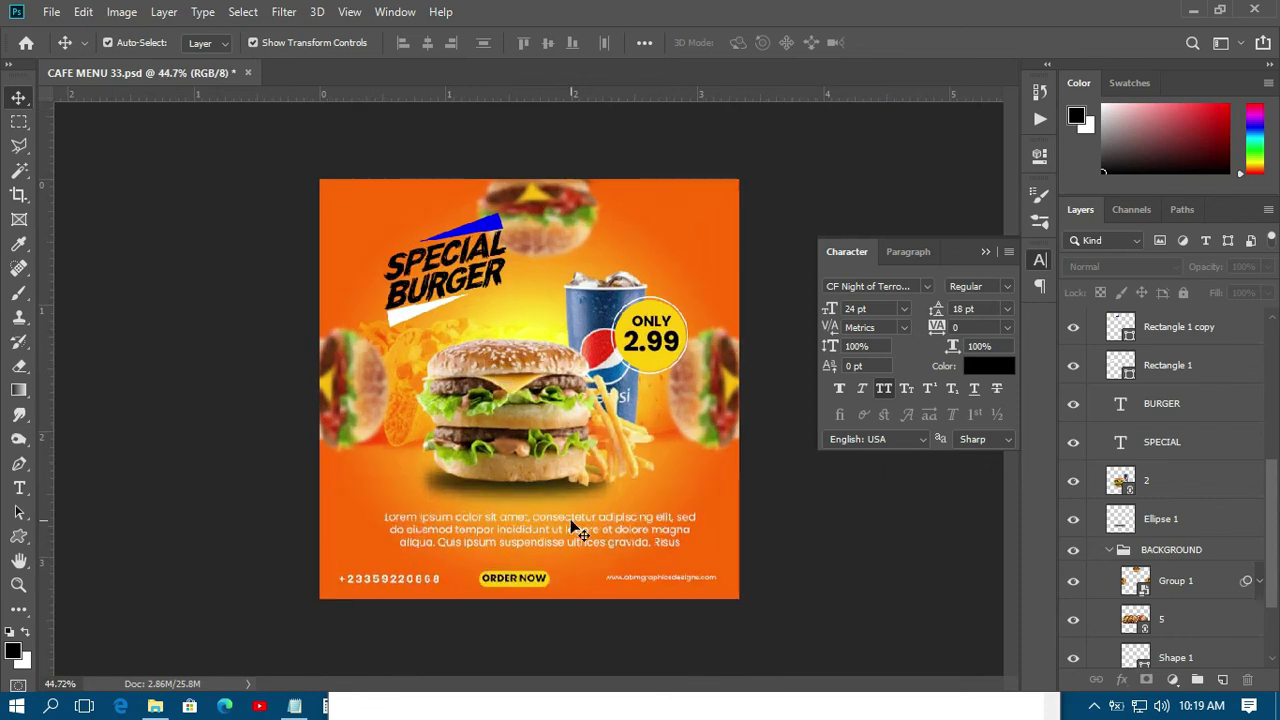
pyautogui.click(578, 530)
pyautogui.click(998, 368)
pyautogui.click(820, 349)
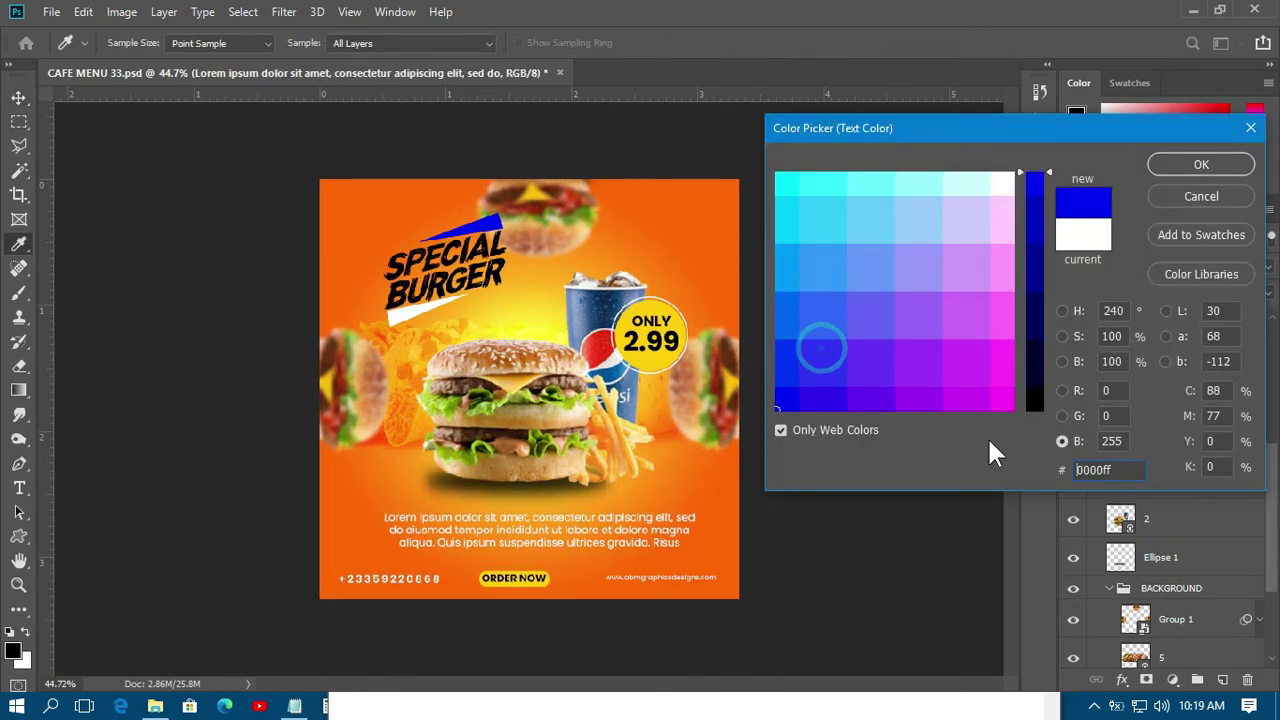
pyautogui.click(1038, 390)
pyautogui.click(1175, 166)
pyautogui.click(909, 518)
# Change the website address text colour to black (000000).
pyautogui.click(664, 578)
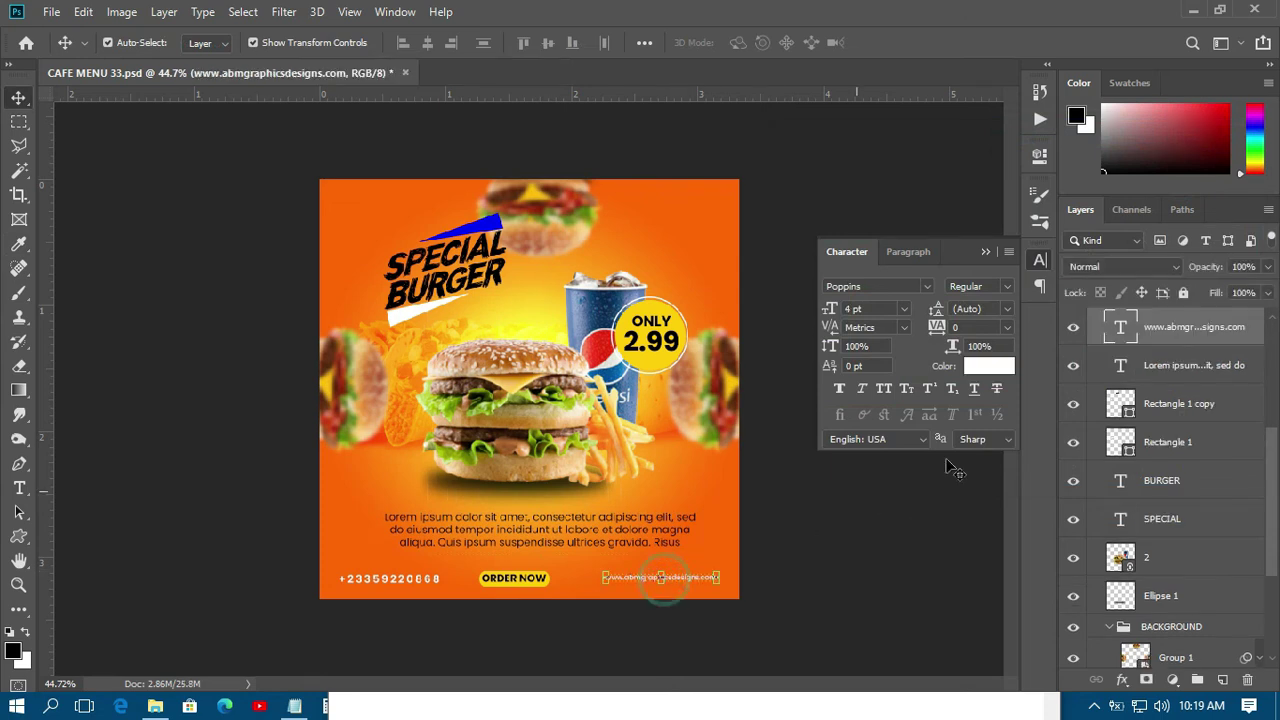
pyautogui.click(995, 366)
pyautogui.click(810, 392)
pyautogui.click(1034, 390)
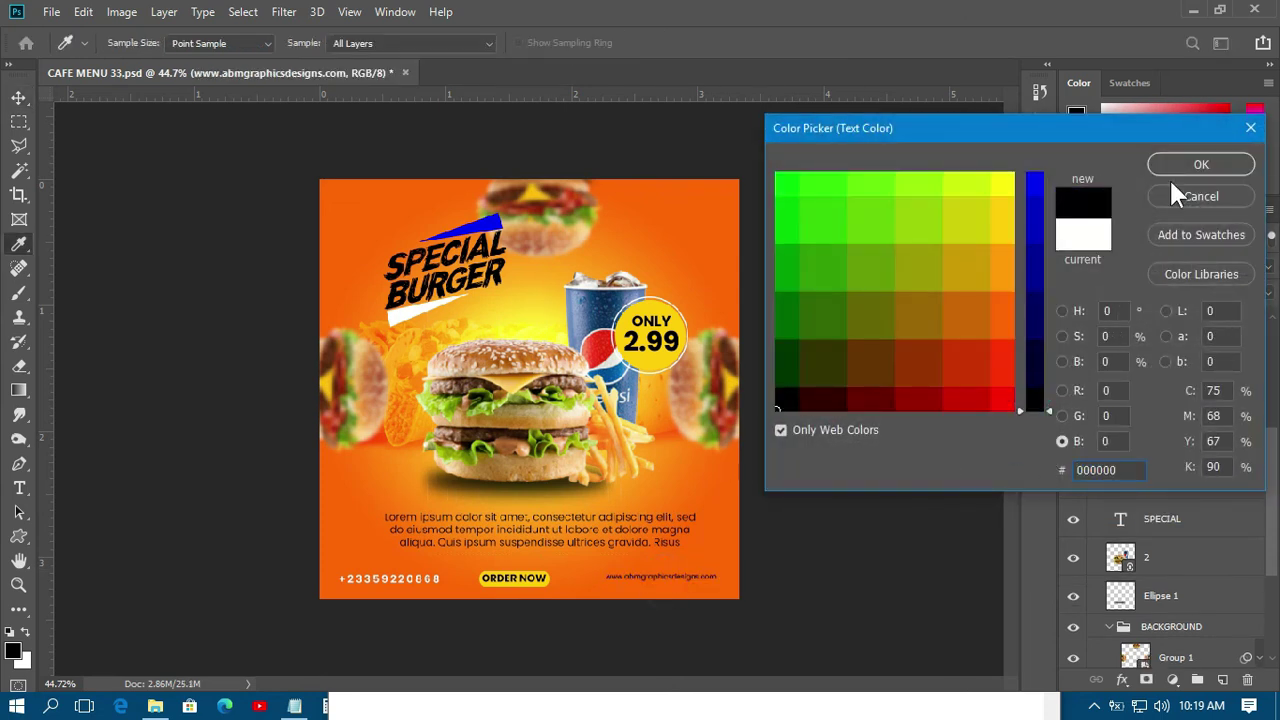
pyautogui.click(1170, 166)
pyautogui.click(910, 530)
# Change the phone number's text colour to black (000000).
pyautogui.click(410, 578)
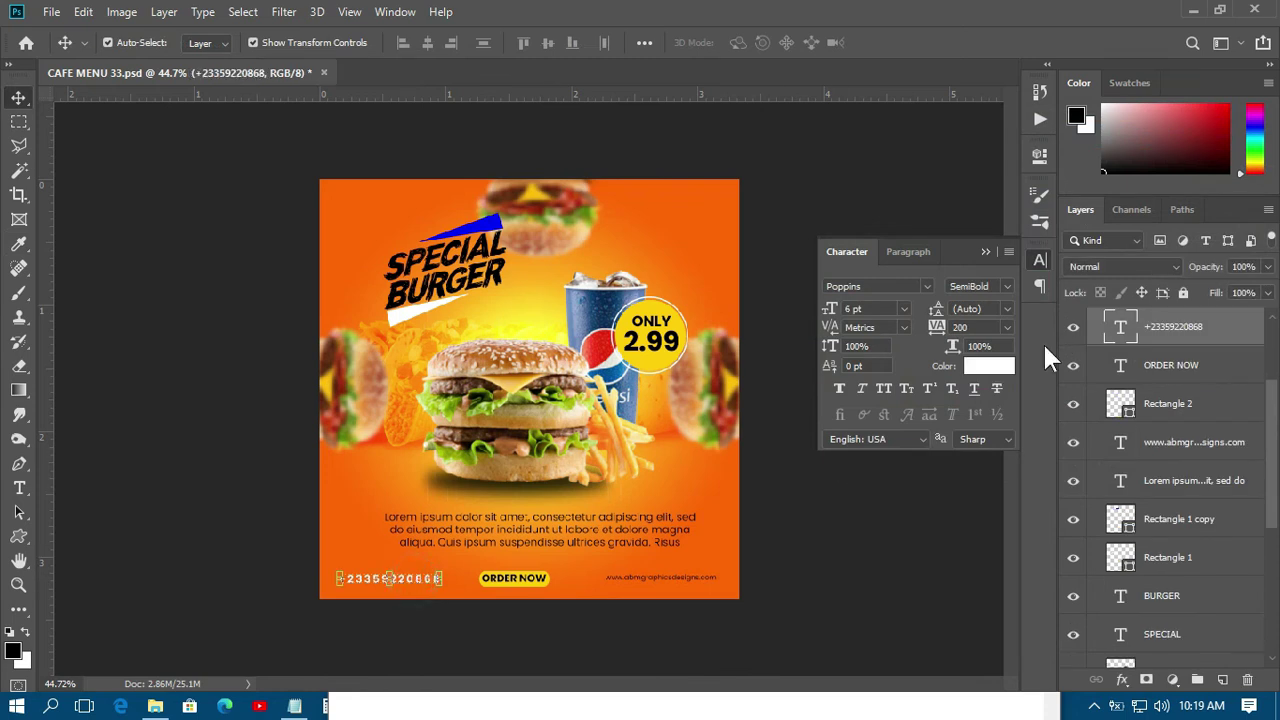
pyautogui.click(988, 366)
pyautogui.click(863, 343)
pyautogui.click(1031, 401)
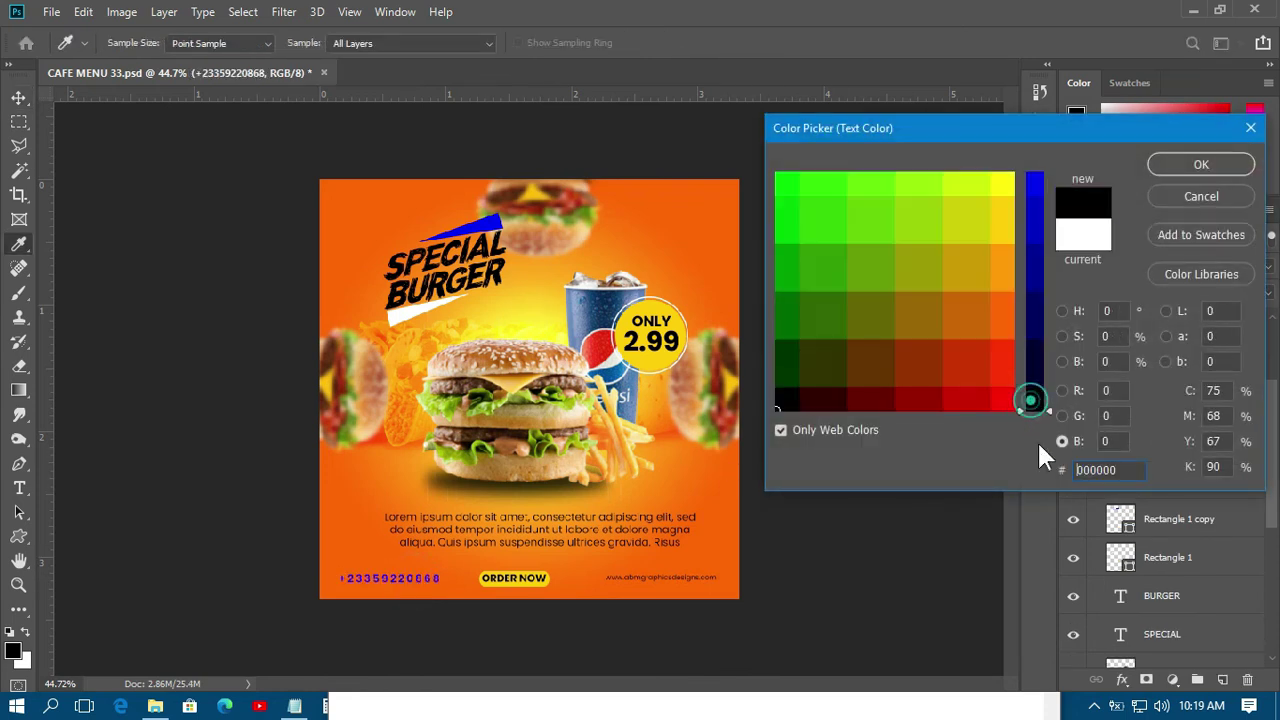
pyautogui.click(1188, 163)
pyautogui.click(910, 515)
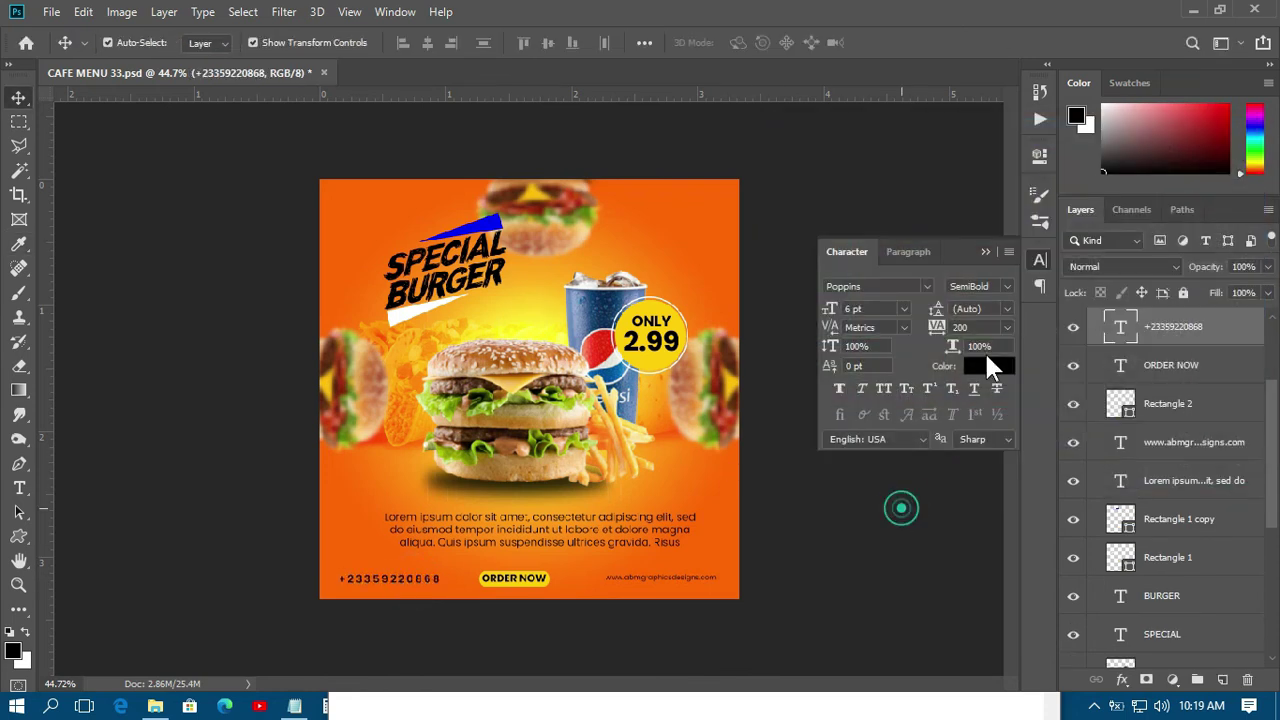
pyautogui.click(1037, 262)
# Set the SPECIAL text to white (ffffff) by sampling the white slanted shape below the heading.
pyautogui.scroll(-2, 572, 458)
pyautogui.scroll(4, 576, 465)
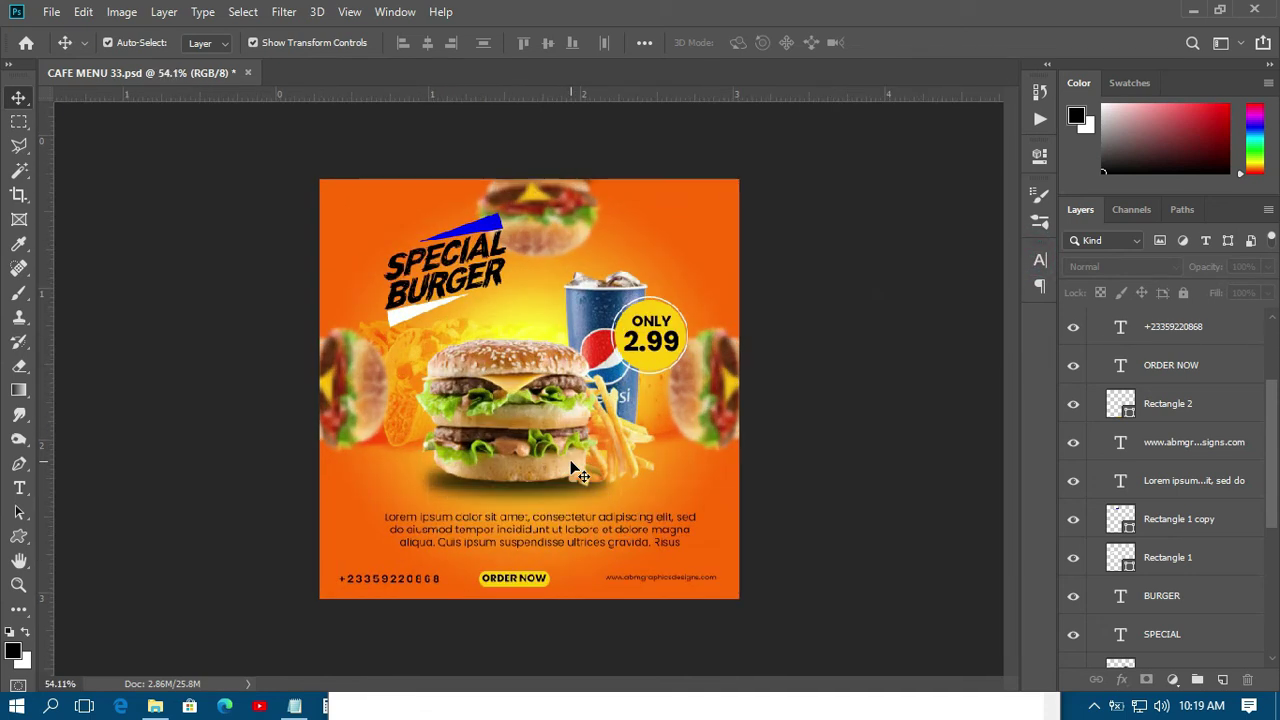
pyautogui.scroll(-1, 581, 472)
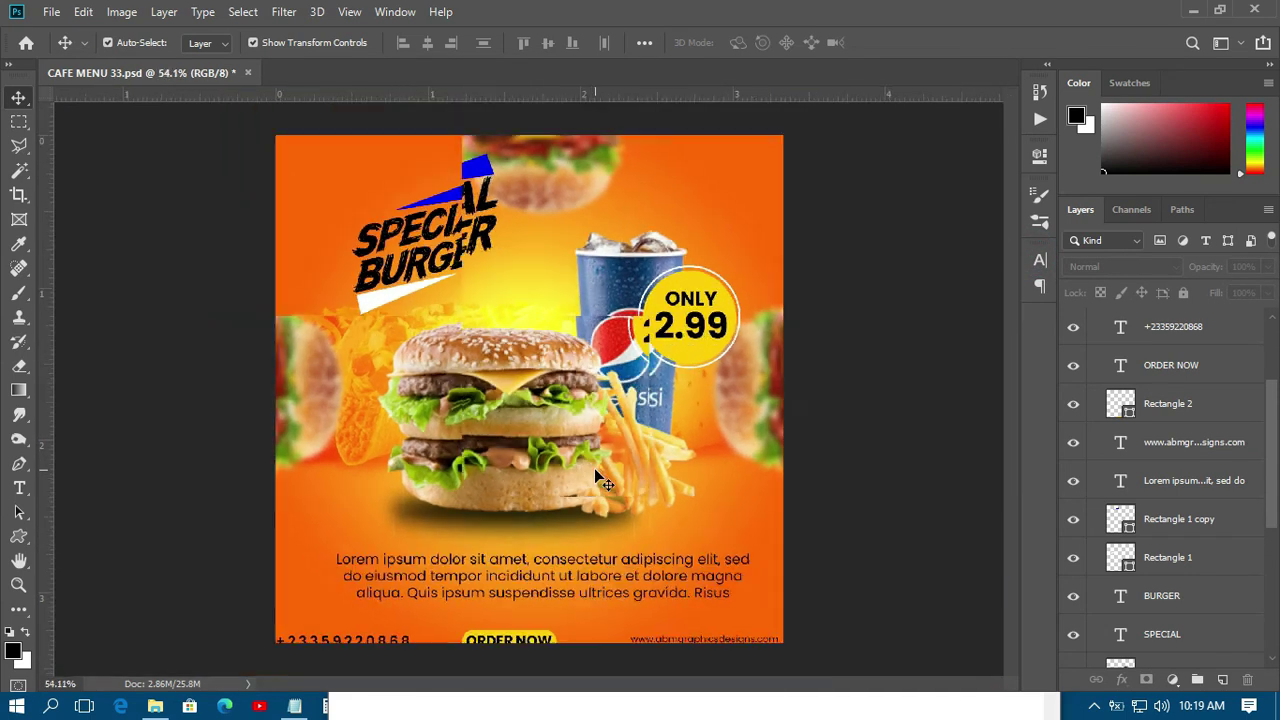
pyautogui.click(490, 188)
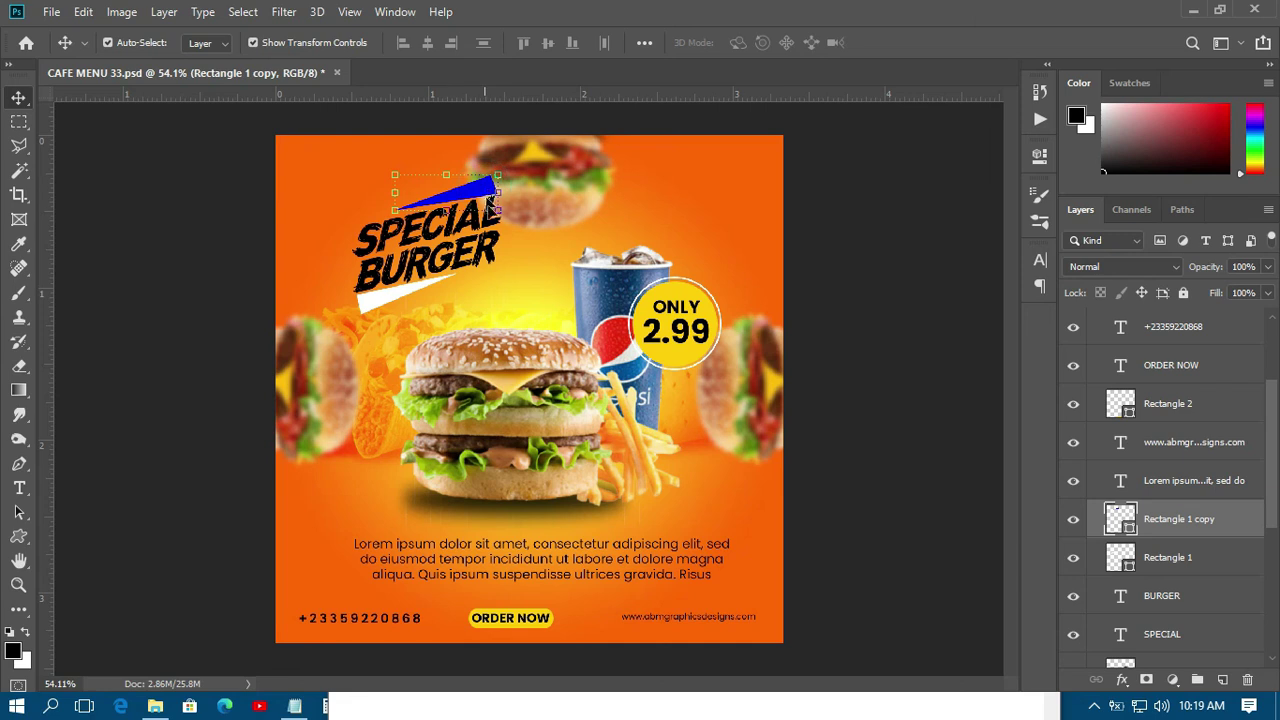
pyautogui.click(256, 249)
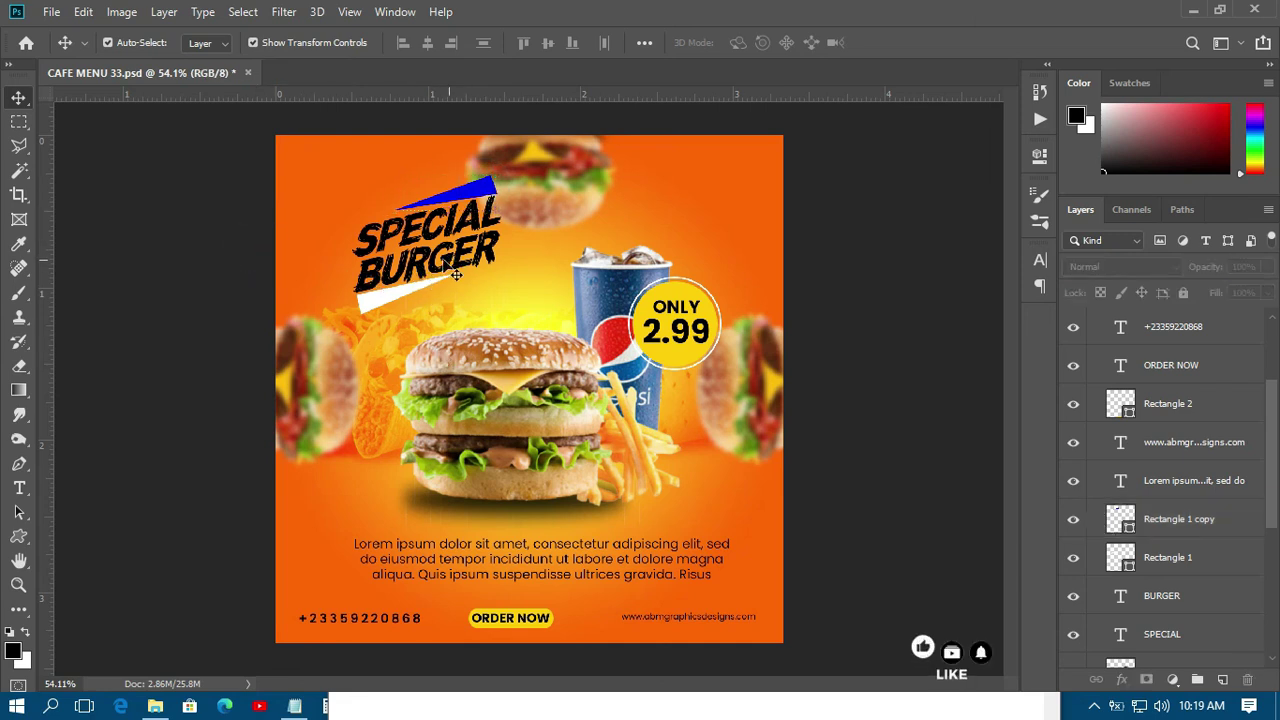
pyautogui.click(467, 232)
pyautogui.click(1040, 261)
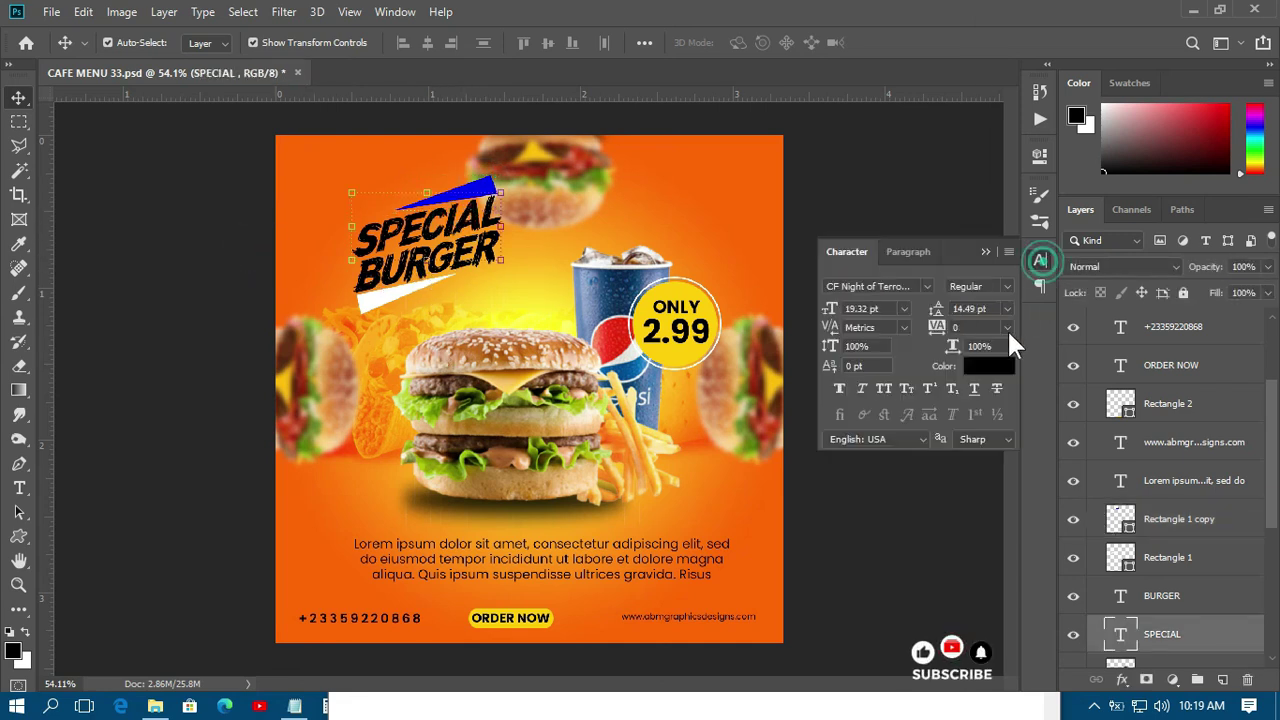
pyautogui.click(990, 367)
pyautogui.click(403, 289)
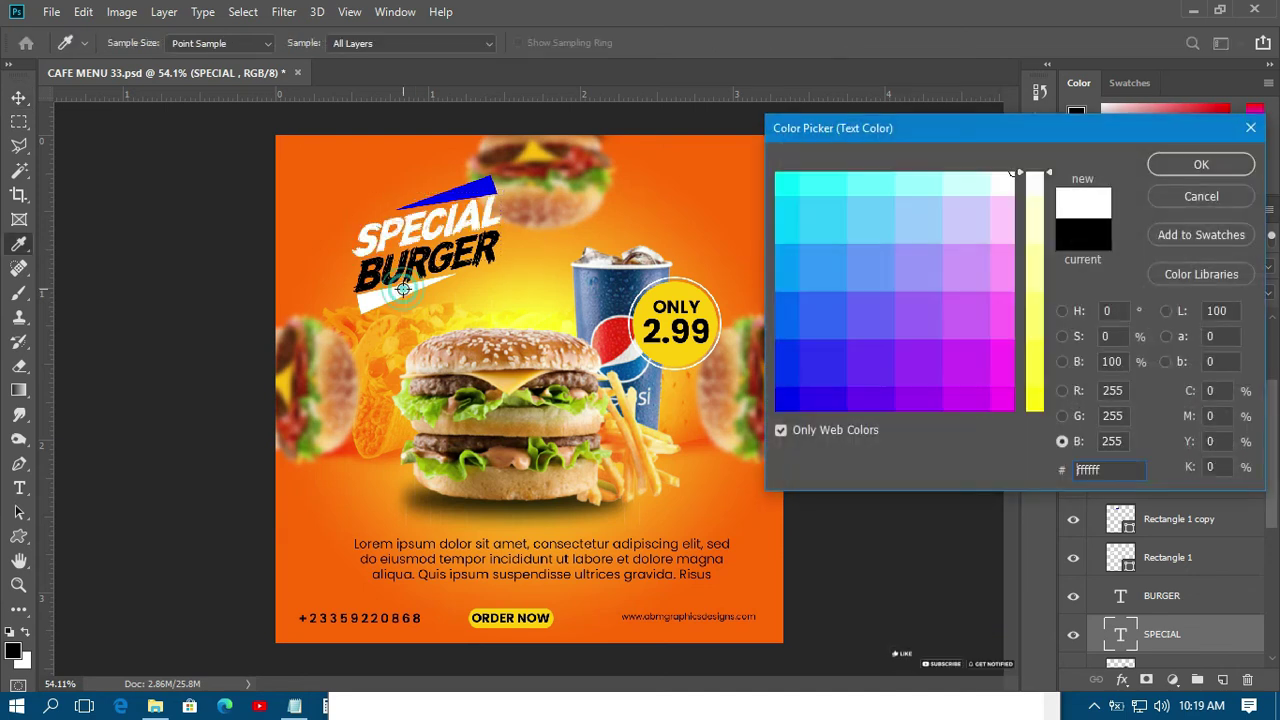
pyautogui.click(1200, 163)
pyautogui.press('v')
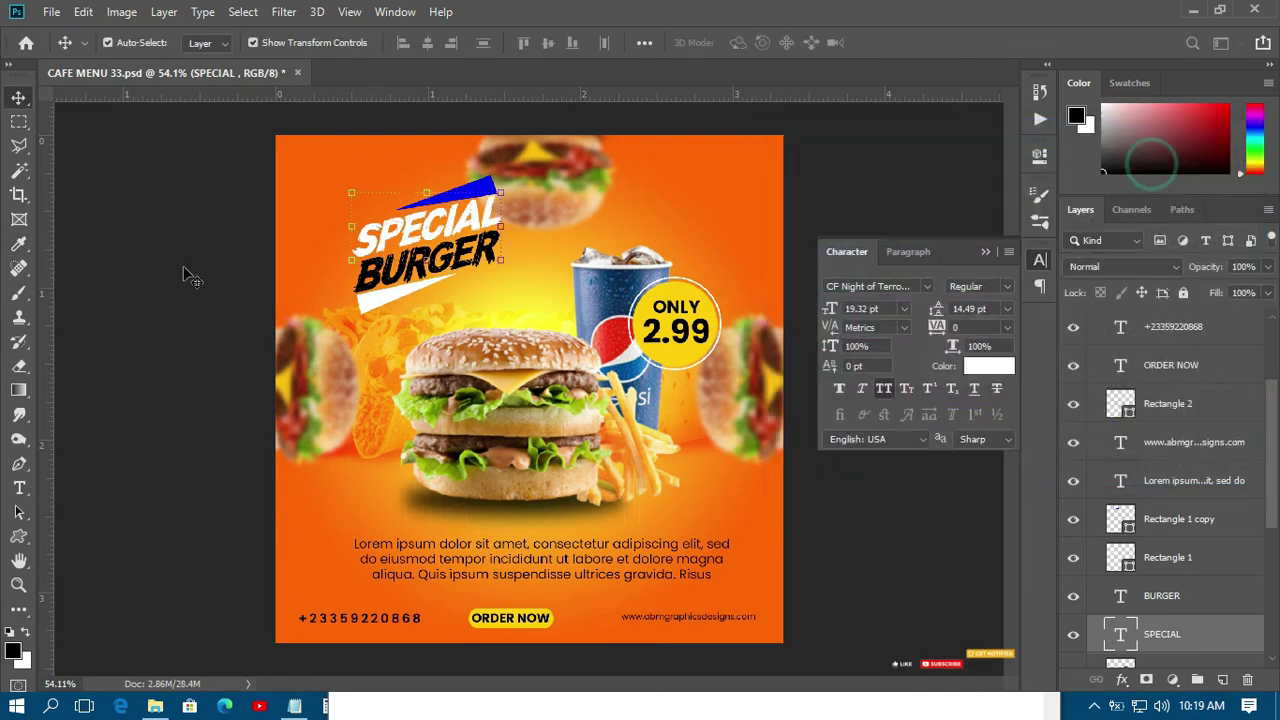
# Set the BURGER text to white (ffffff), sampled from the white slanted shape, and save the document.
pyautogui.click(400, 262)
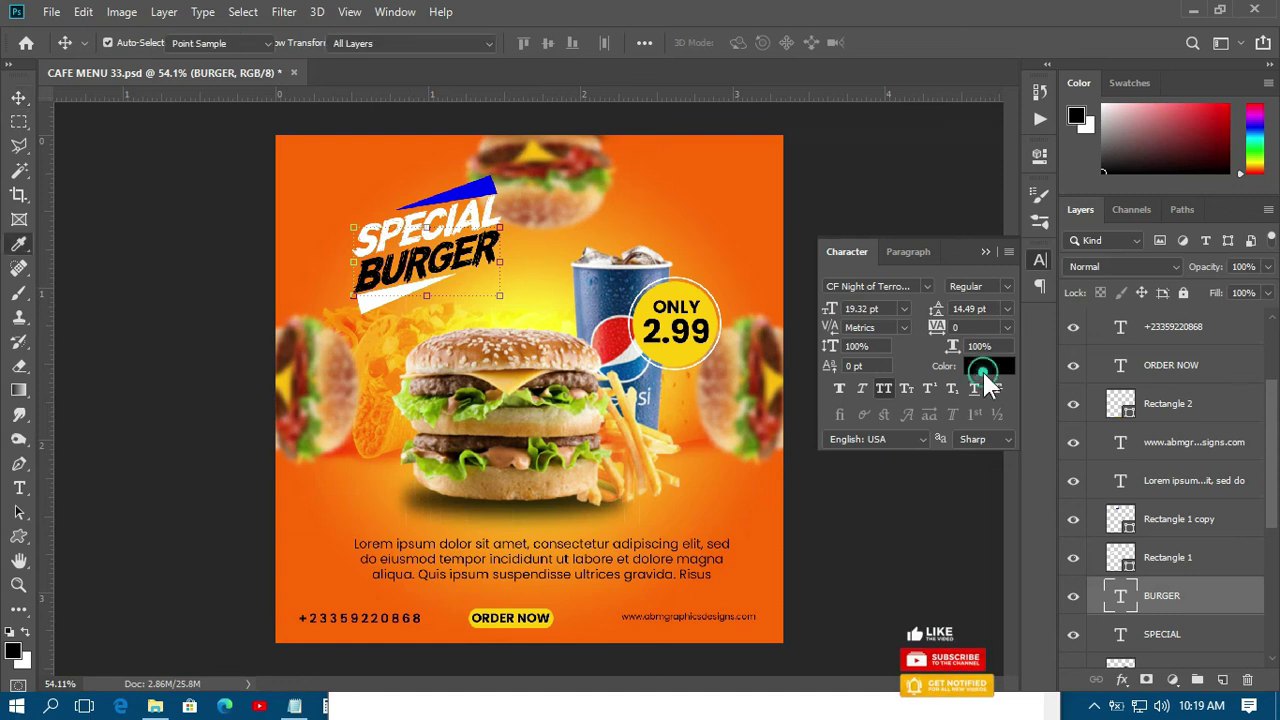
pyautogui.click(988, 366)
pyautogui.click(368, 300)
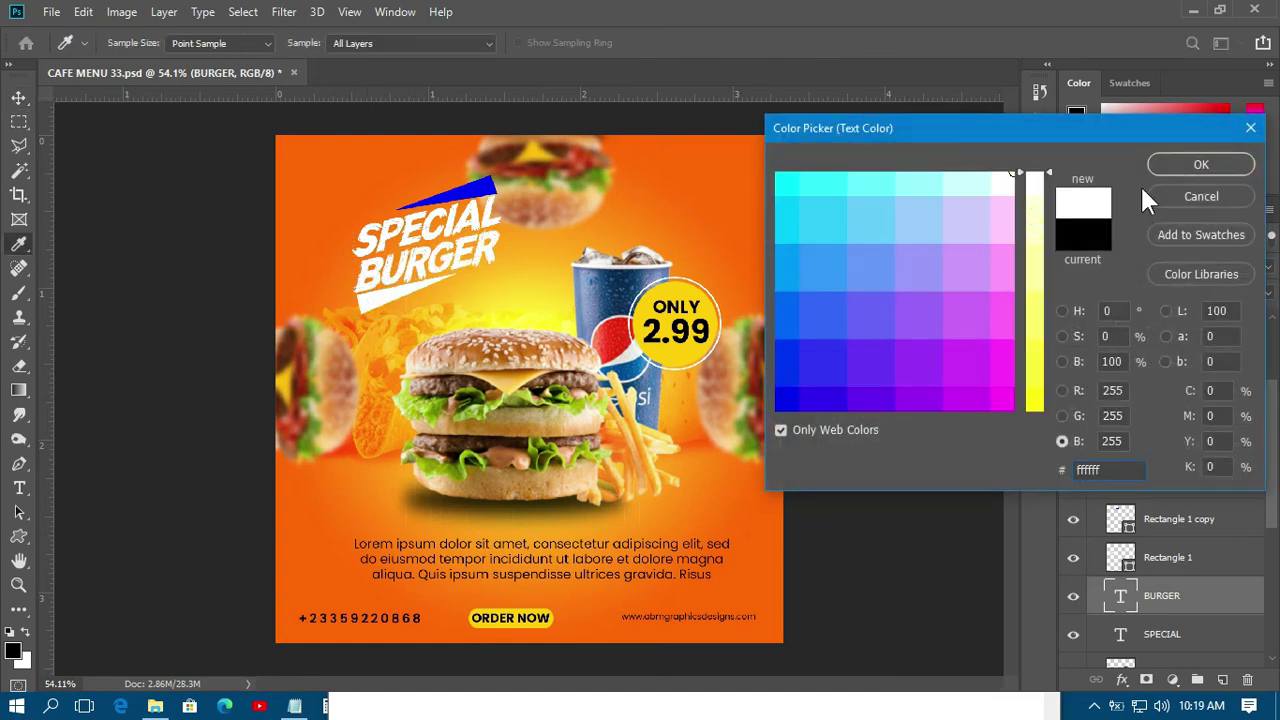
pyautogui.click(1200, 164)
pyautogui.click(170, 318)
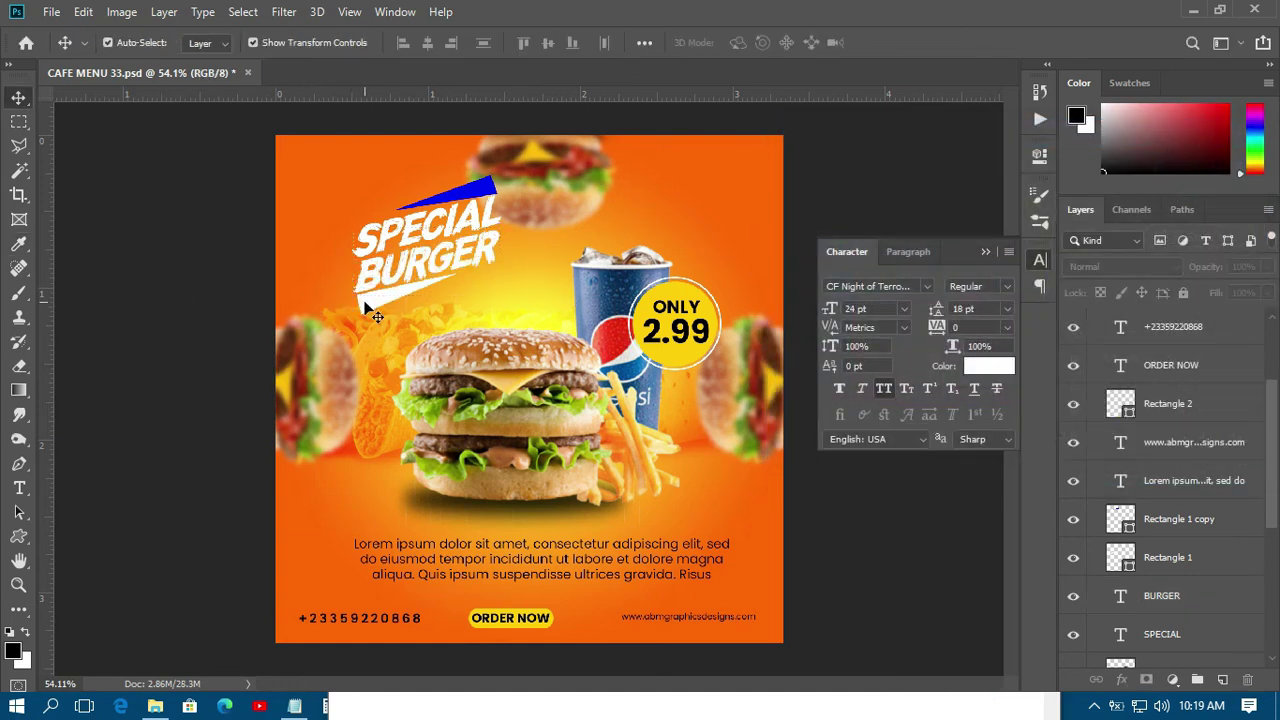
pyautogui.hotkey('ctrl', 's')
# Change the fill of the blue slanted shape above the SPECIAL BURGER heading to dark red (660000).
pyautogui.scroll(-2, 524, 287)
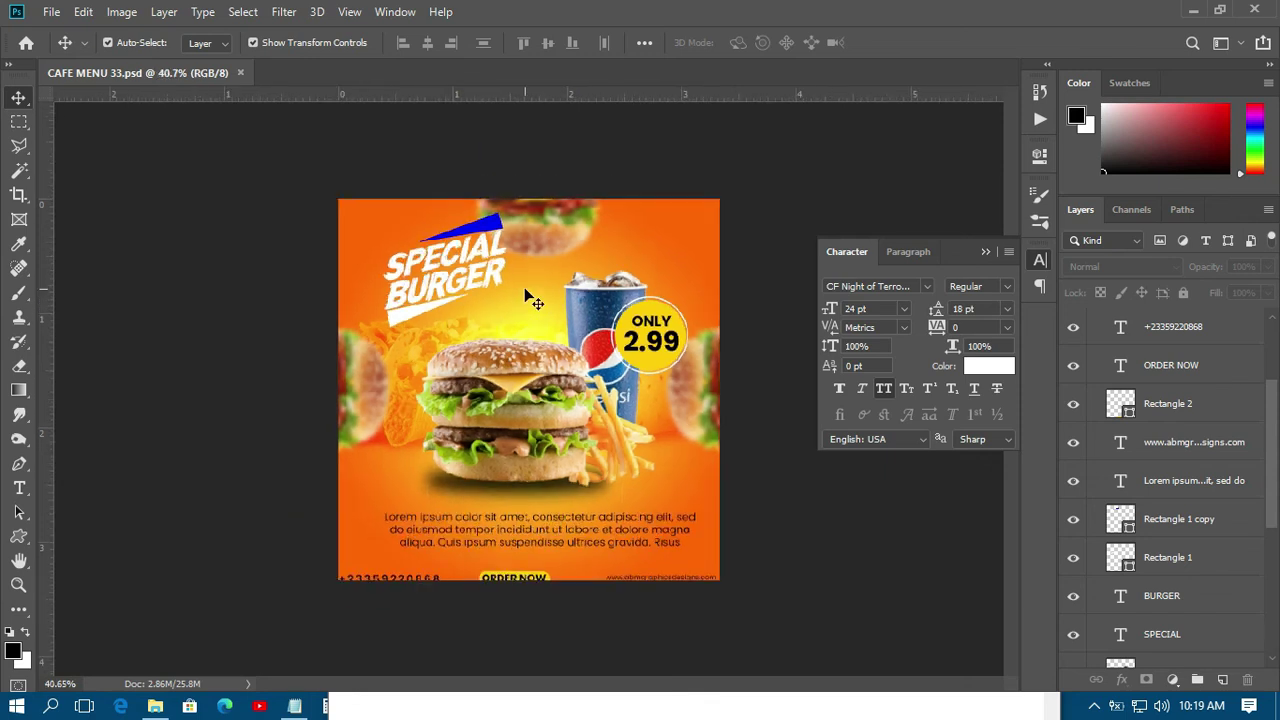
pyautogui.click(487, 240)
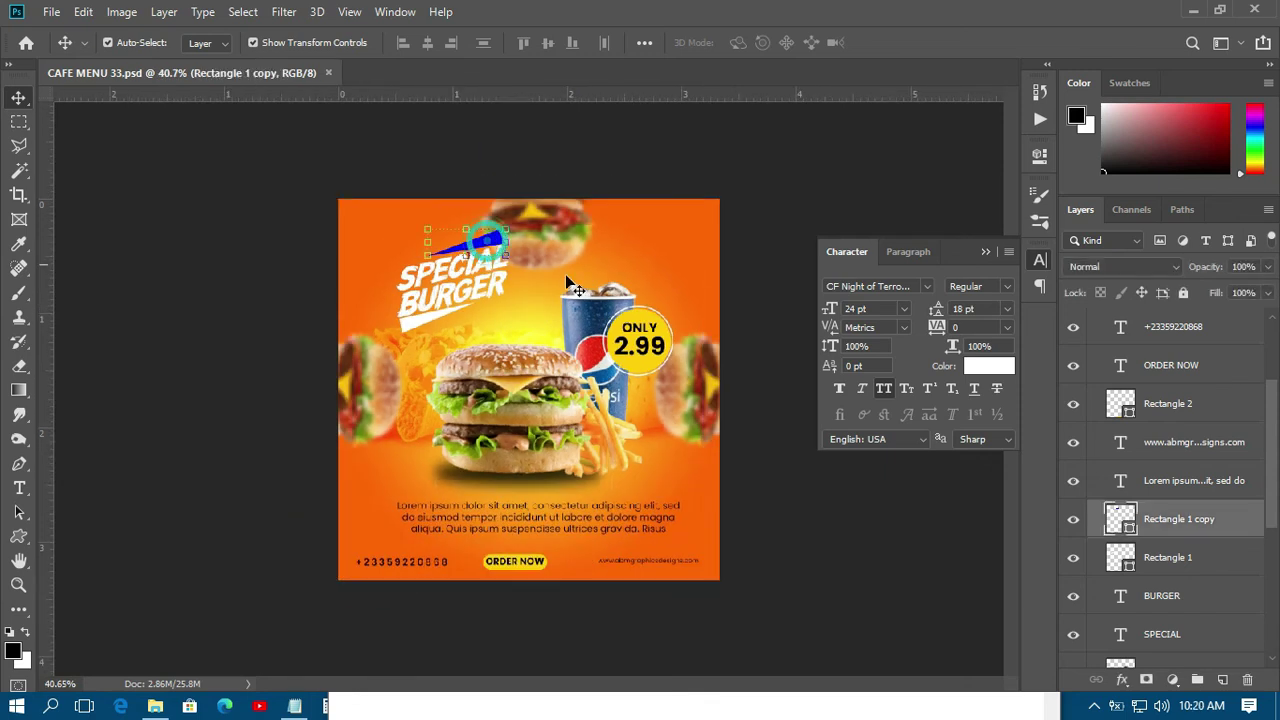
pyautogui.doubleClick(1127, 533)
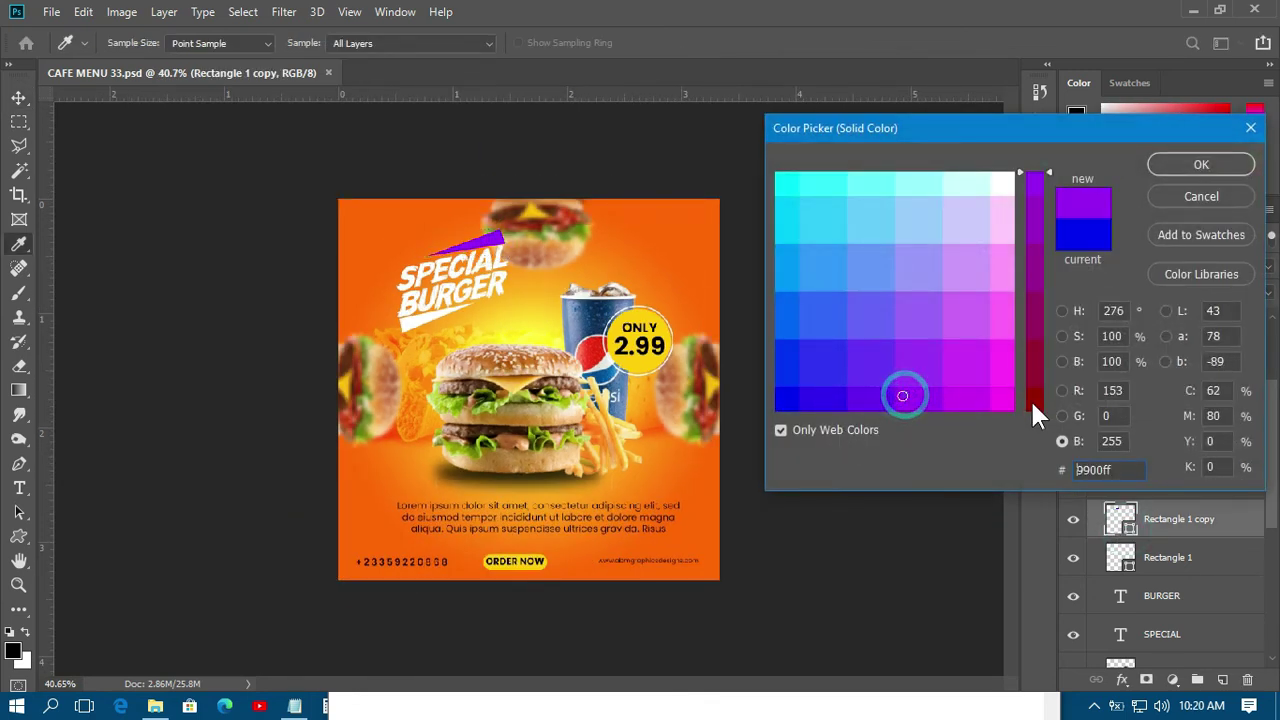
pyautogui.click(1032, 402)
pyautogui.moveTo(786, 398); pyautogui.dragTo(849, 410)
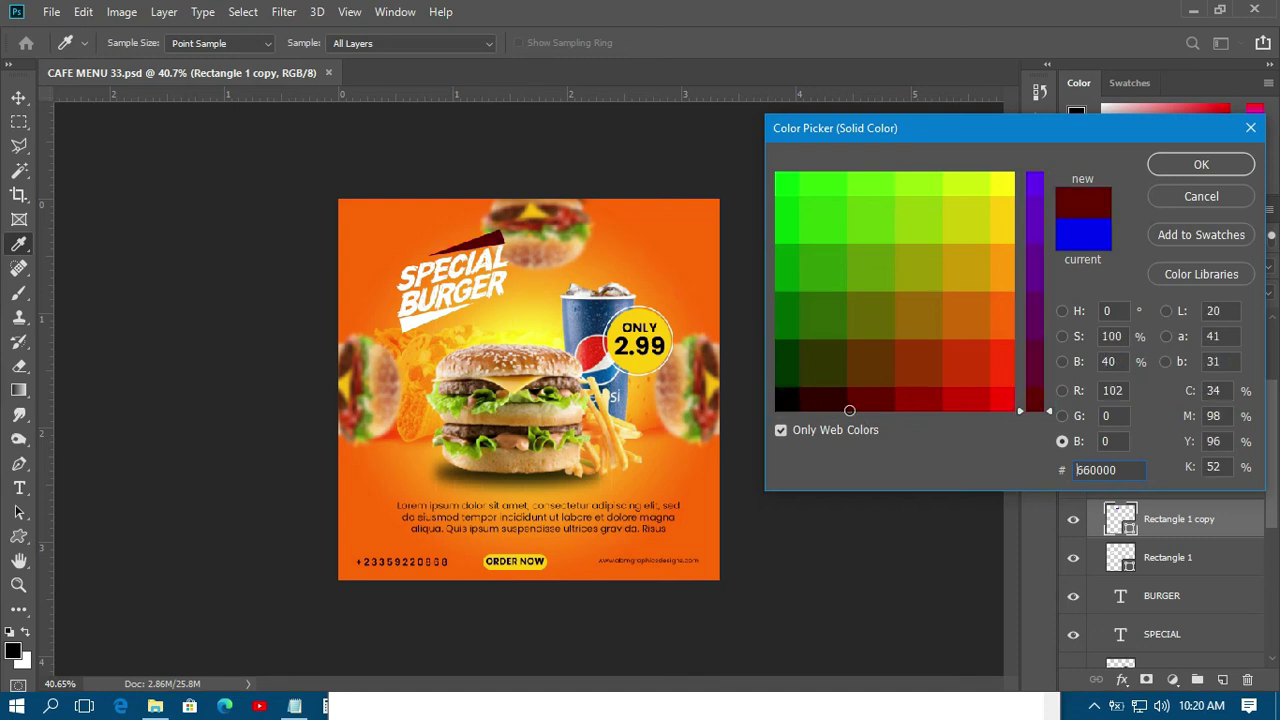
pyautogui.click(1195, 168)
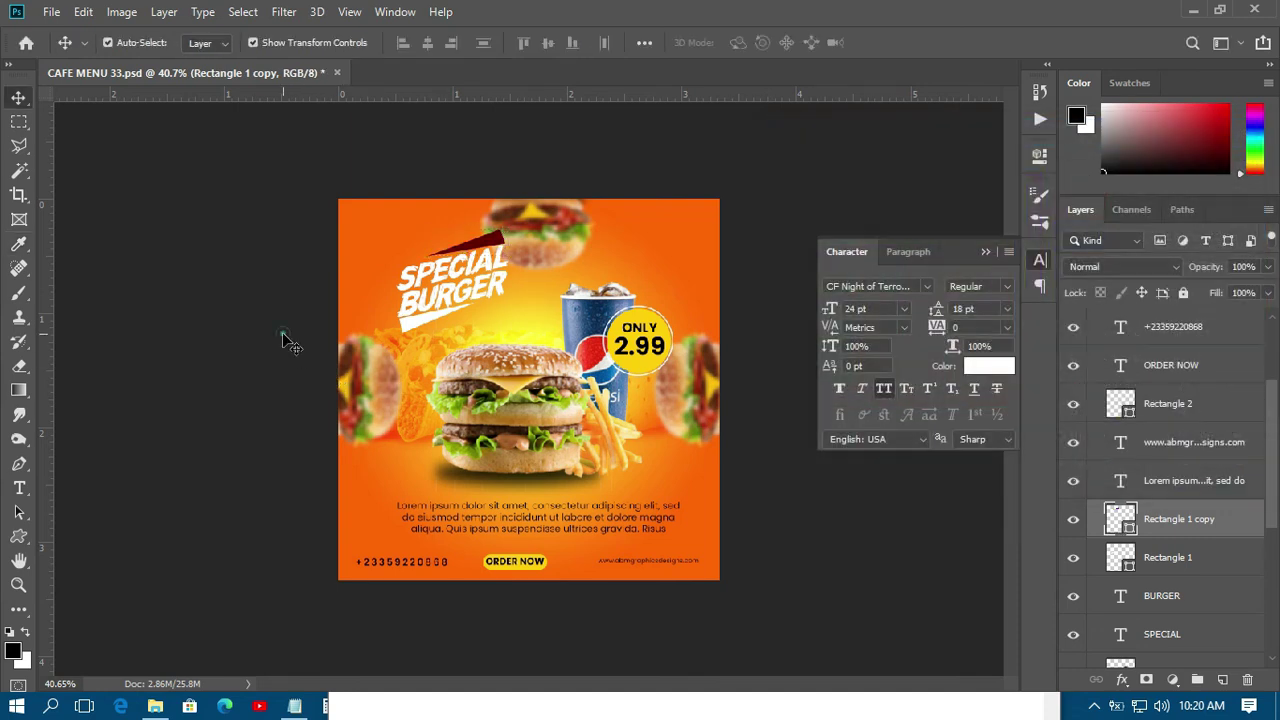
pyautogui.click(283, 333)
# Recolour the white slanted shape below the heading to dark red (660000), sampled from the upper slanted shape.
pyautogui.click(416, 323)
pyautogui.click(975, 366)
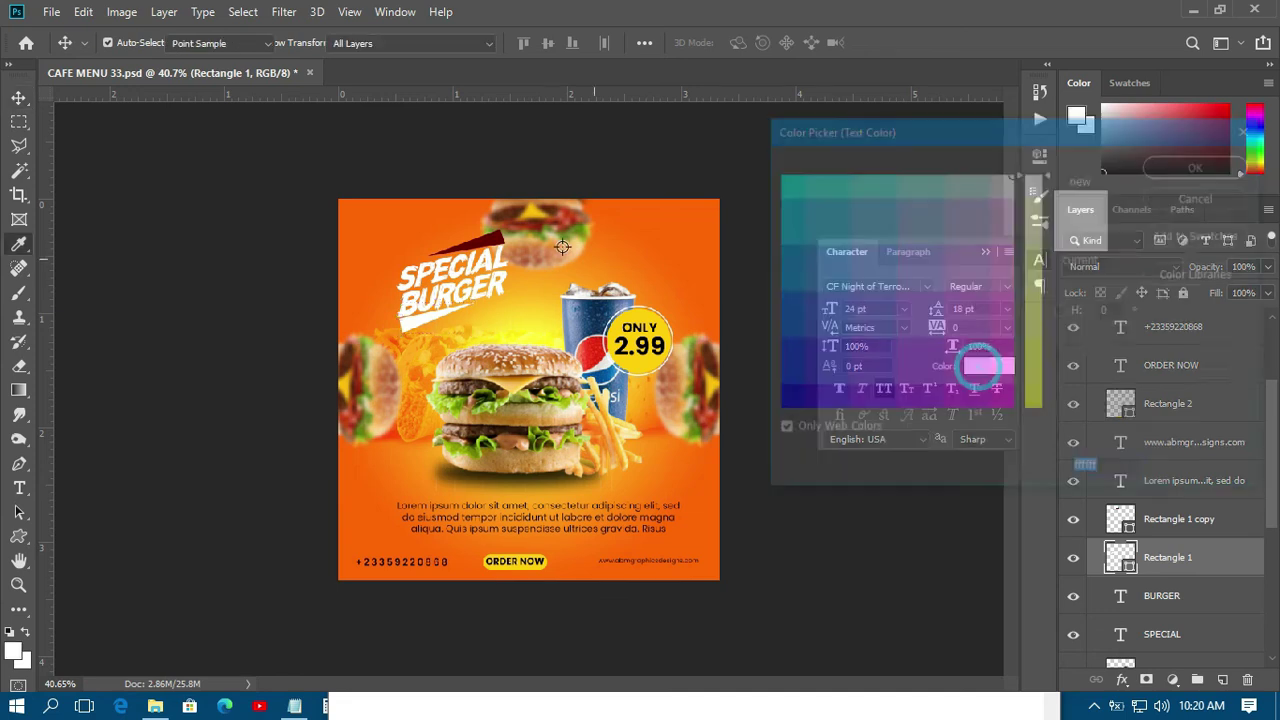
pyautogui.click(494, 243)
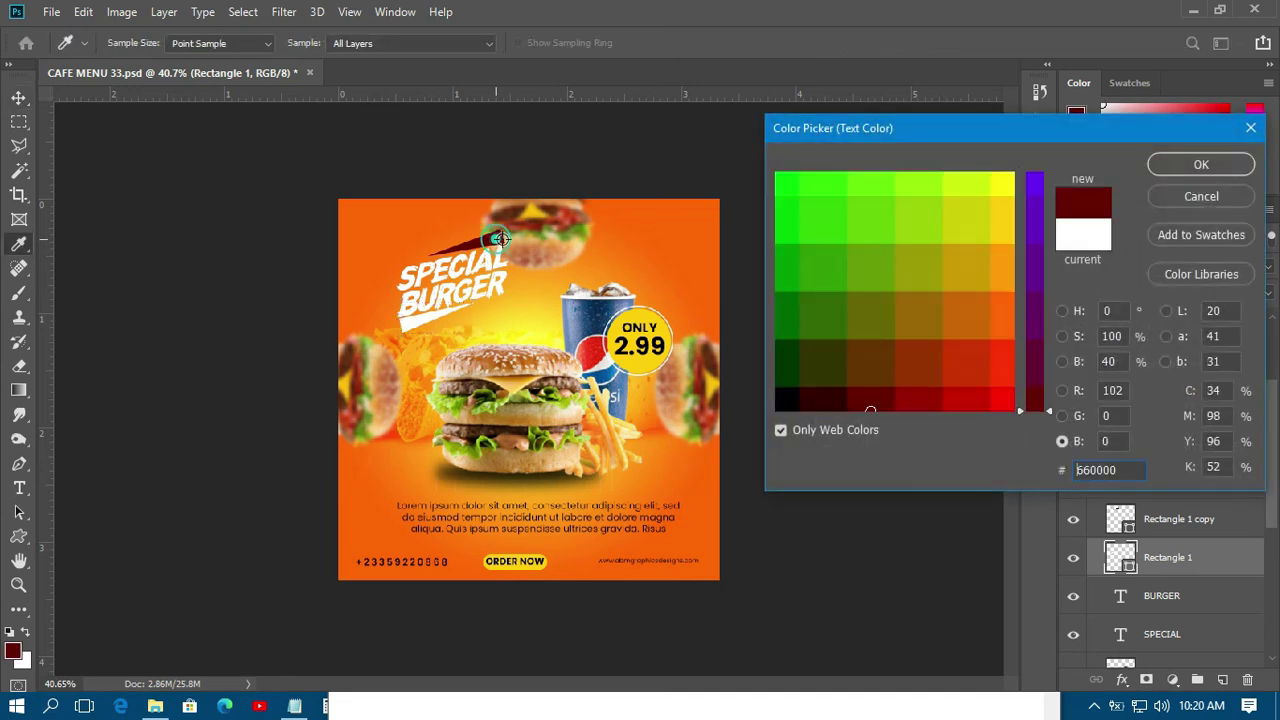
pyautogui.click(1175, 166)
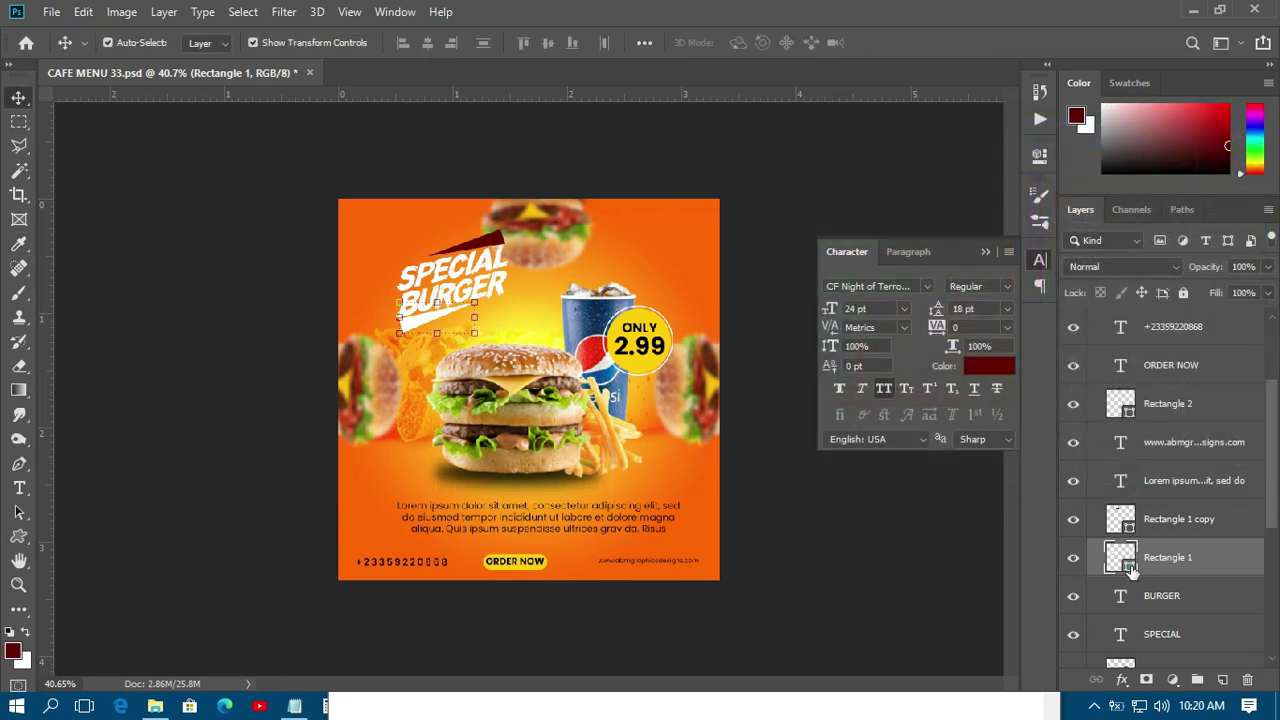
pyautogui.doubleClick(1121, 558)
pyautogui.click(482, 246)
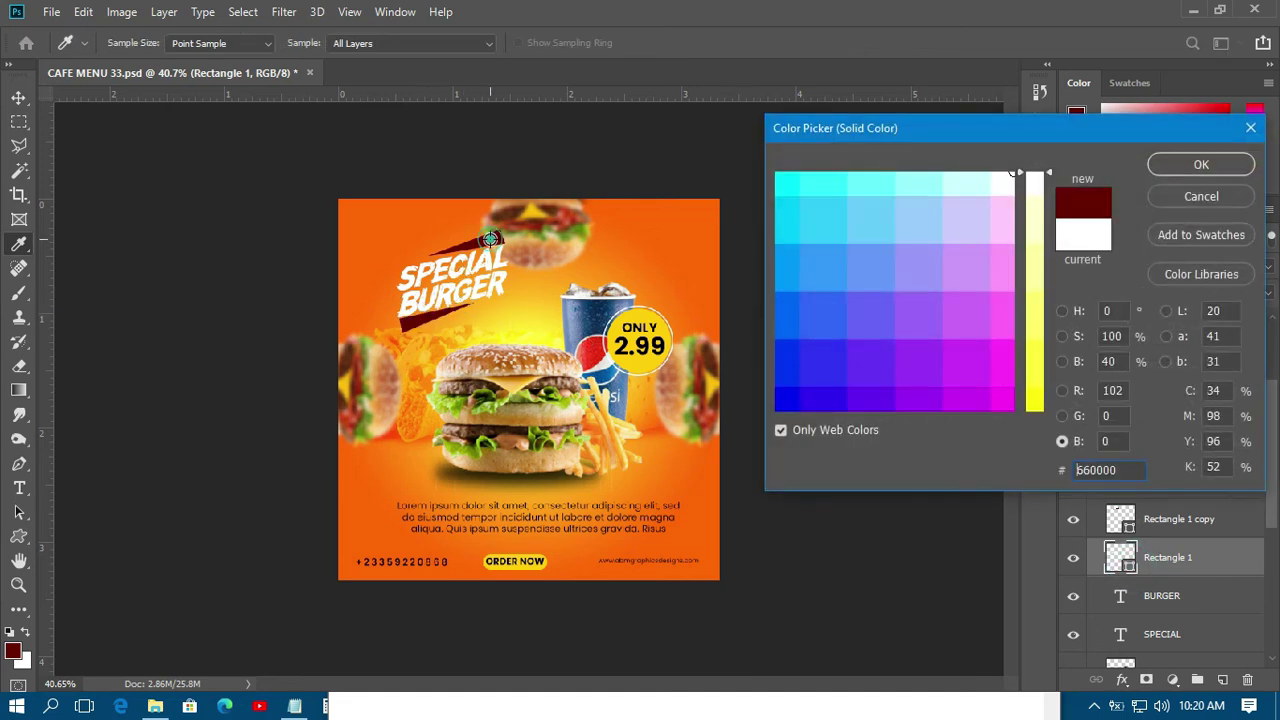
pyautogui.click(1173, 166)
pyautogui.click(843, 208)
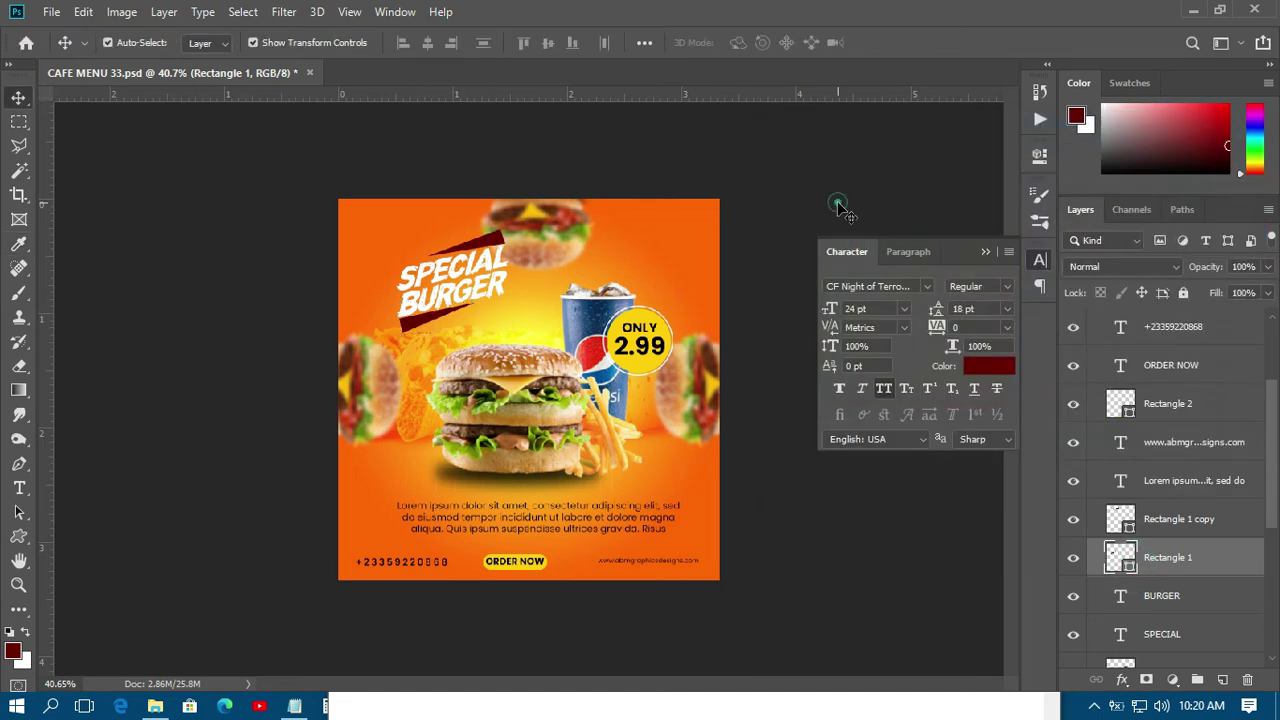
# Collapse group 2, then hide and show it again to compare the orange variant with the blue design.
pyautogui.hotkey('ctrl', '+')
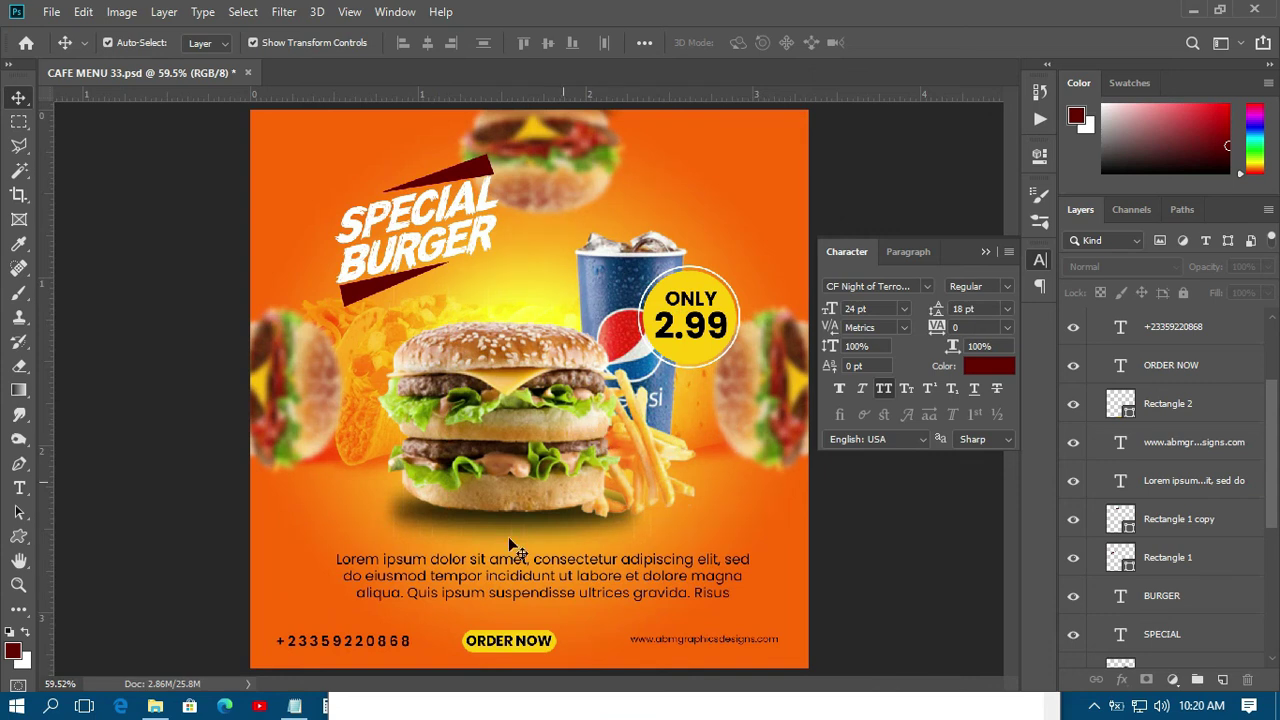
pyautogui.hotkey('ctrl', '-')
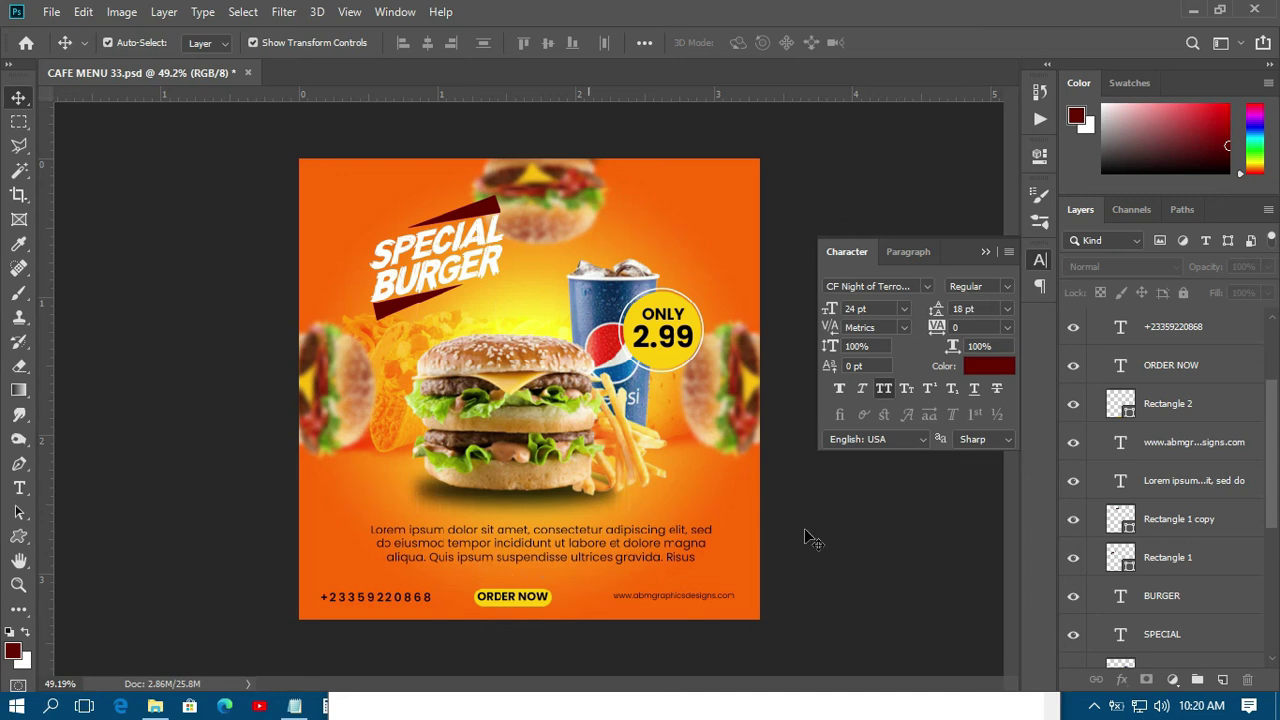
pyautogui.scroll(4, 1128, 490)
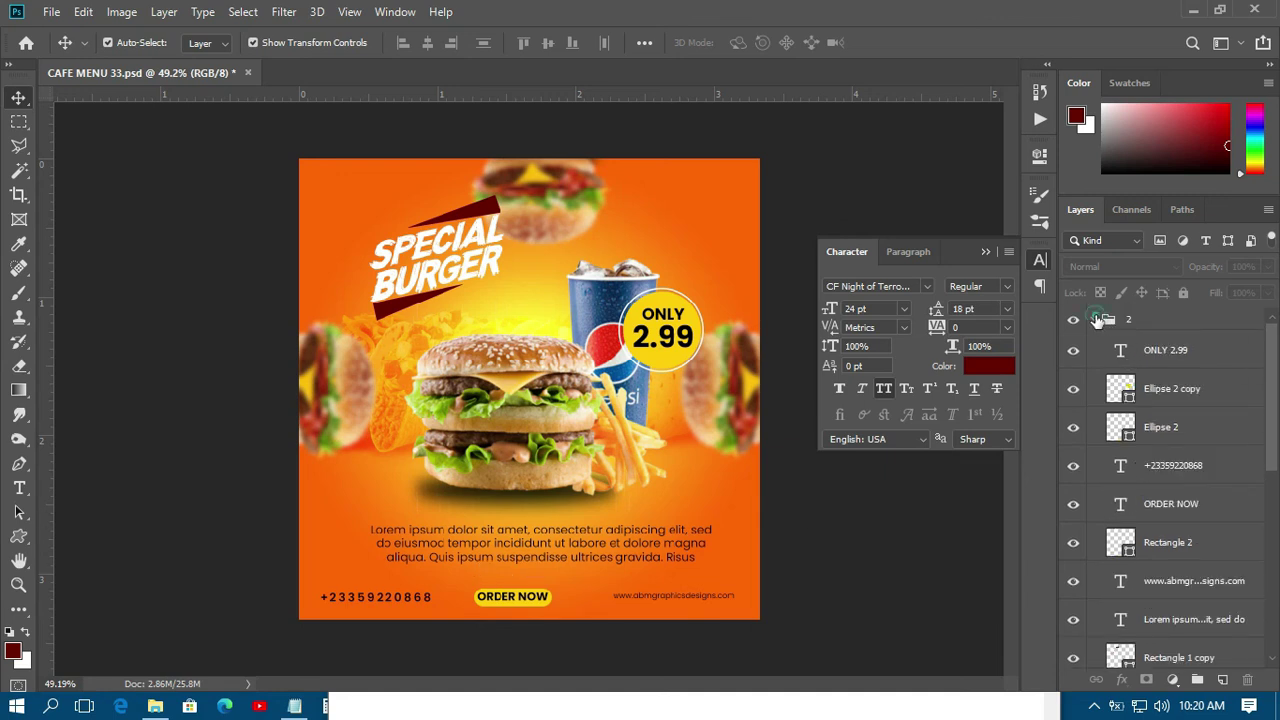
pyautogui.click(1094, 319)
pyautogui.click(1074, 320)
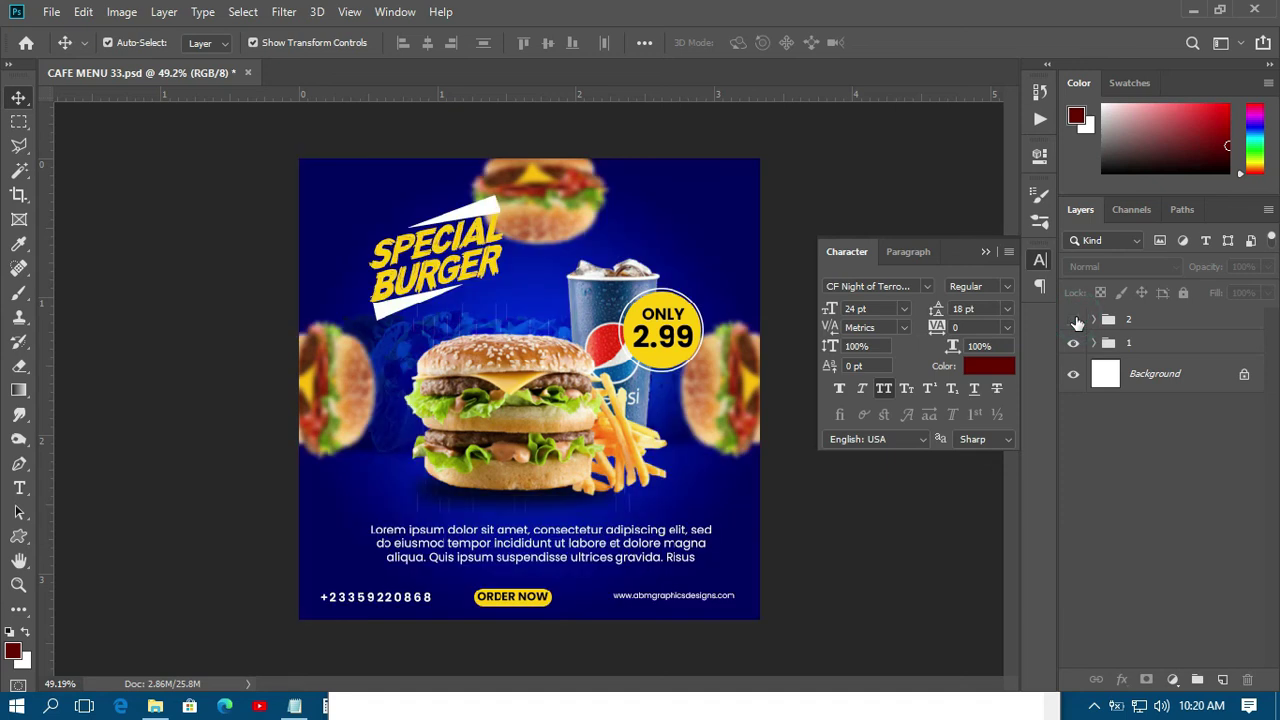
pyautogui.click(1075, 320)
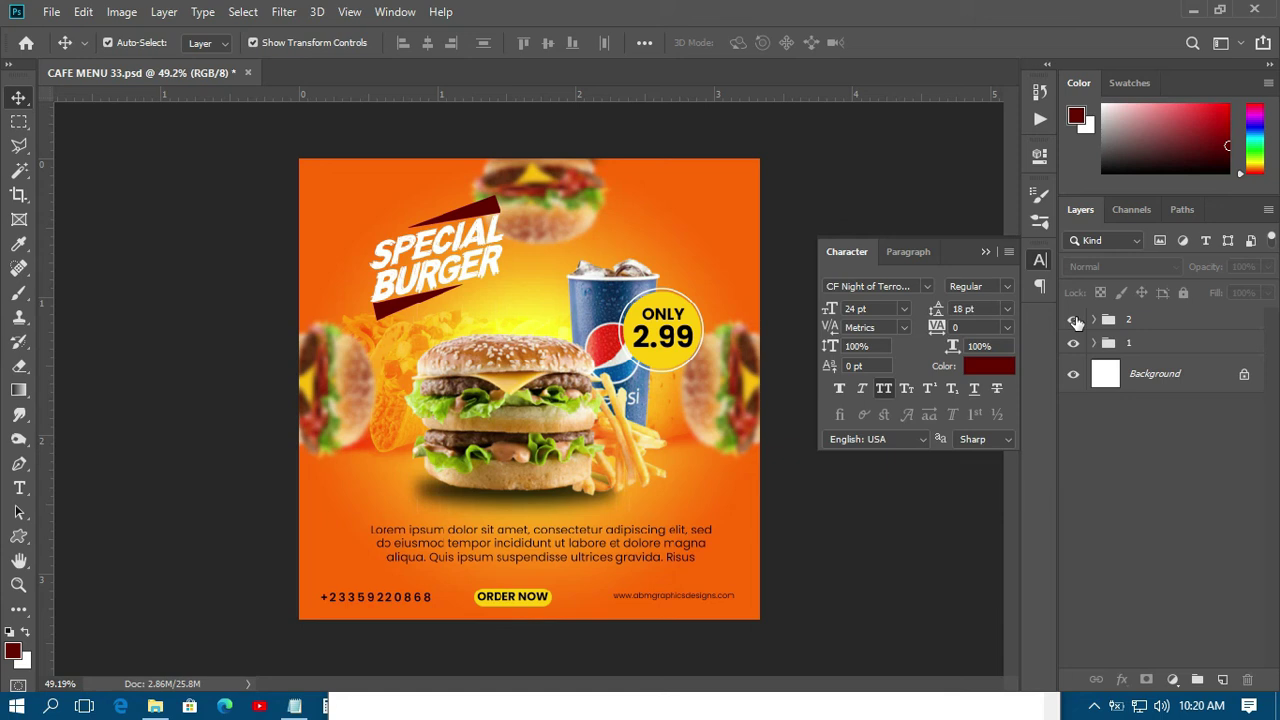
pyautogui.click(1094, 706)
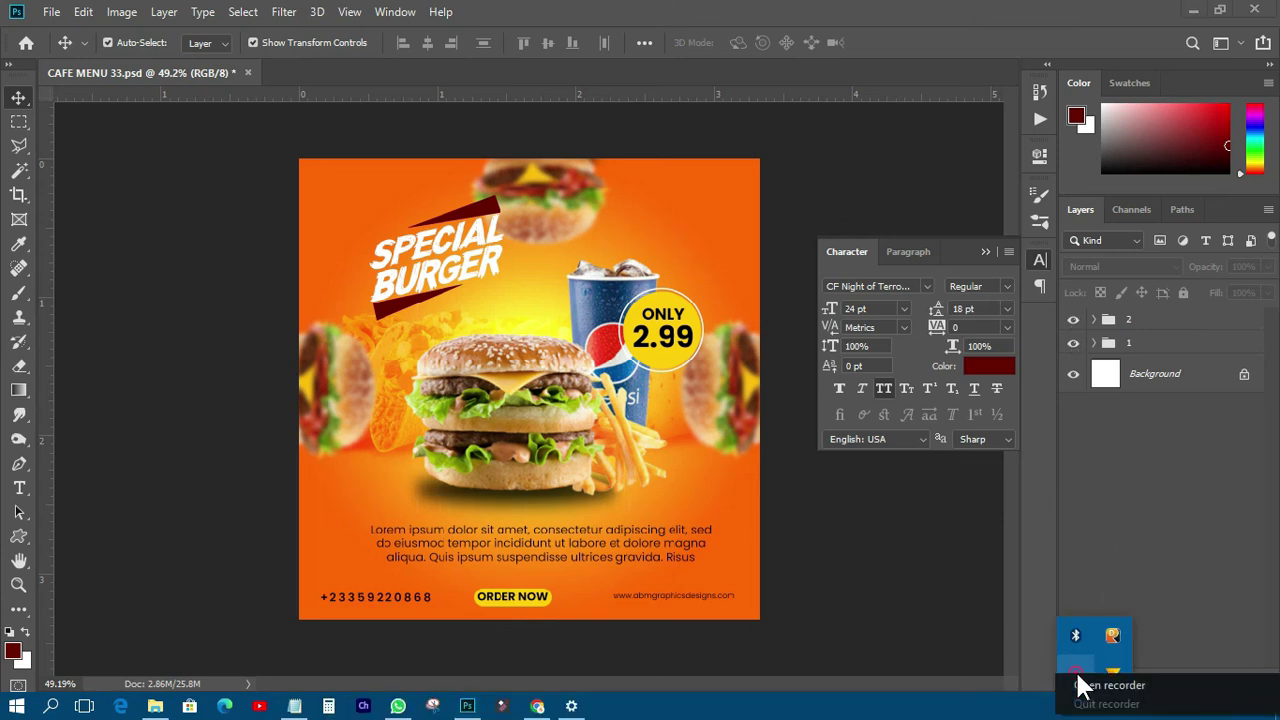